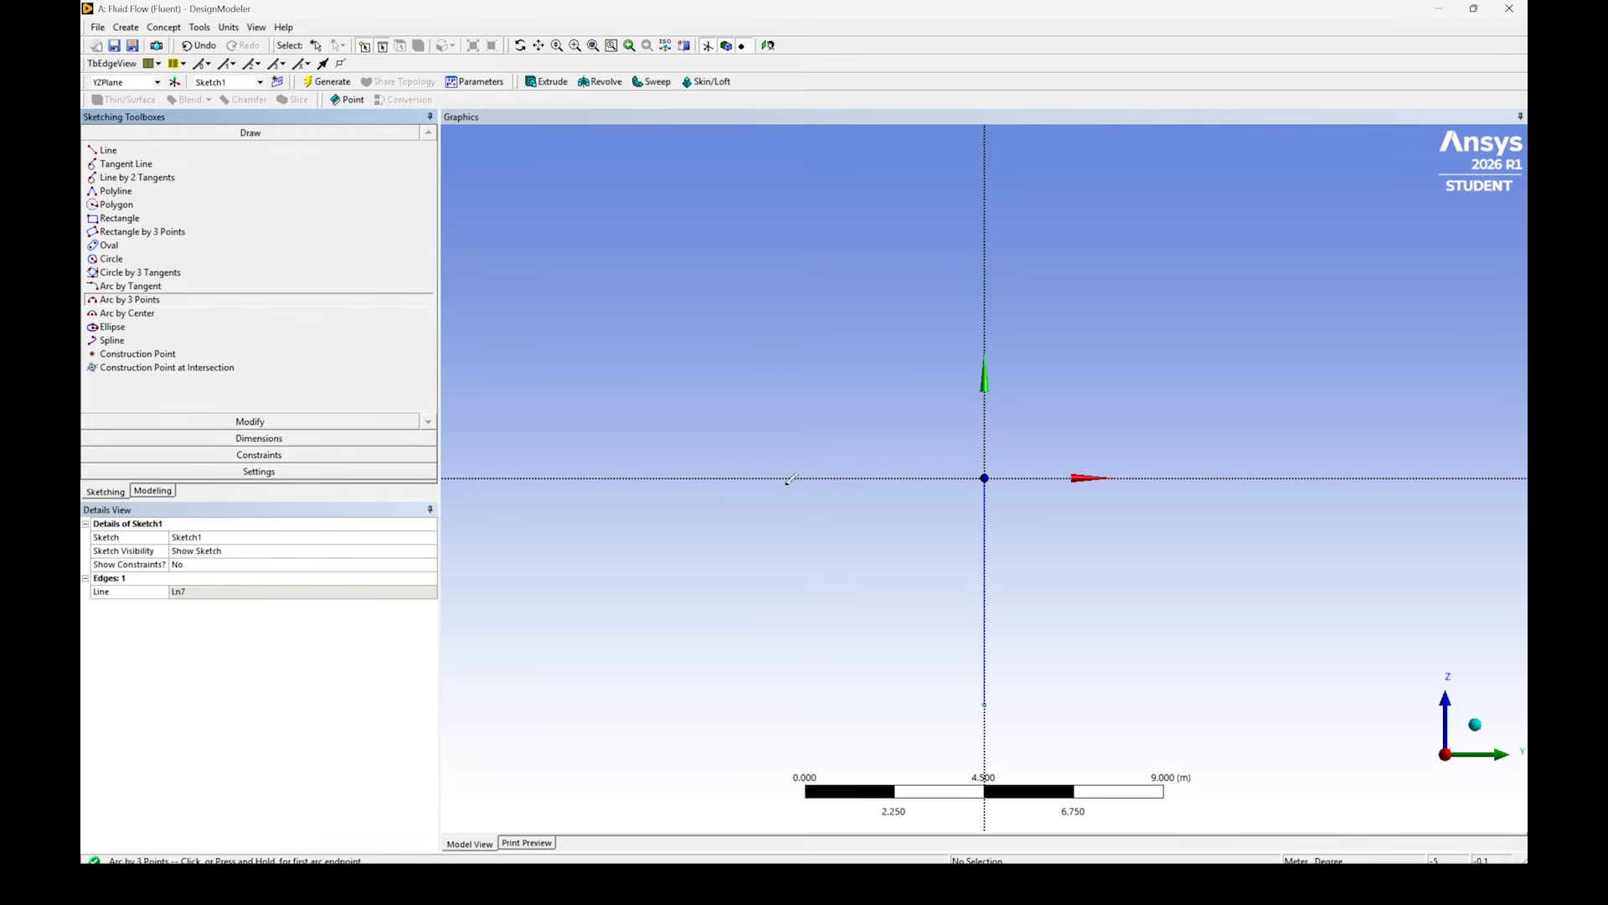
# - Sketch an outward-bulging three-point arc from the origin and a vertical side line about 3.5 m long down from the arc's outer end
pyautogui.click(985, 478)
pyautogui.click(1060, 516)
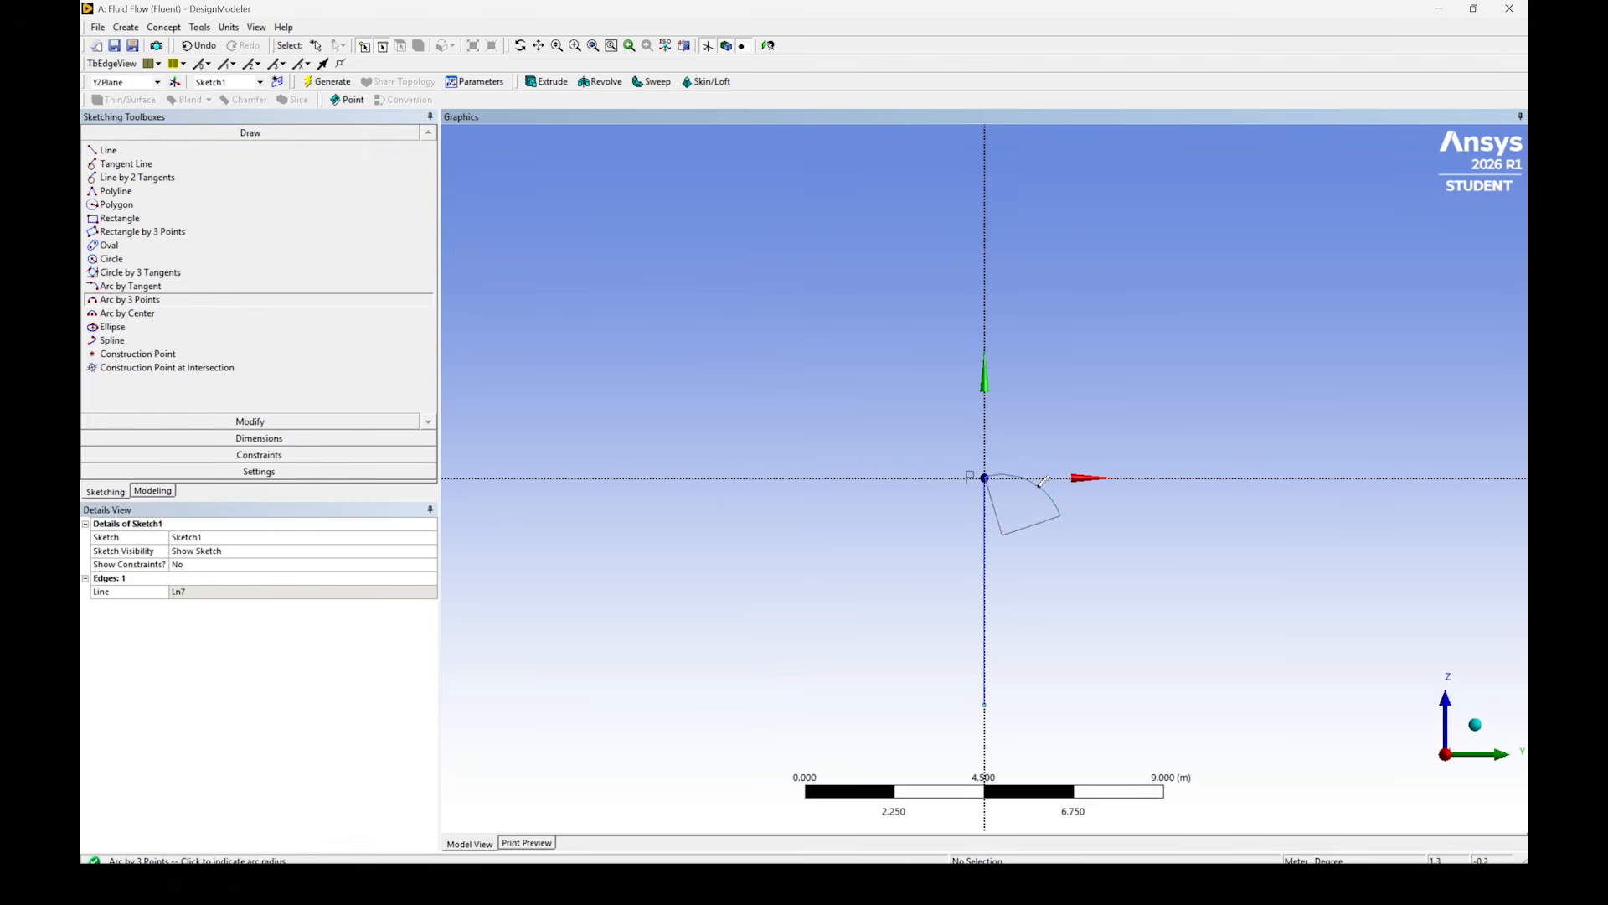
pyautogui.click(1036, 488)
pyautogui.click(108, 150)
pyautogui.click(1059, 516)
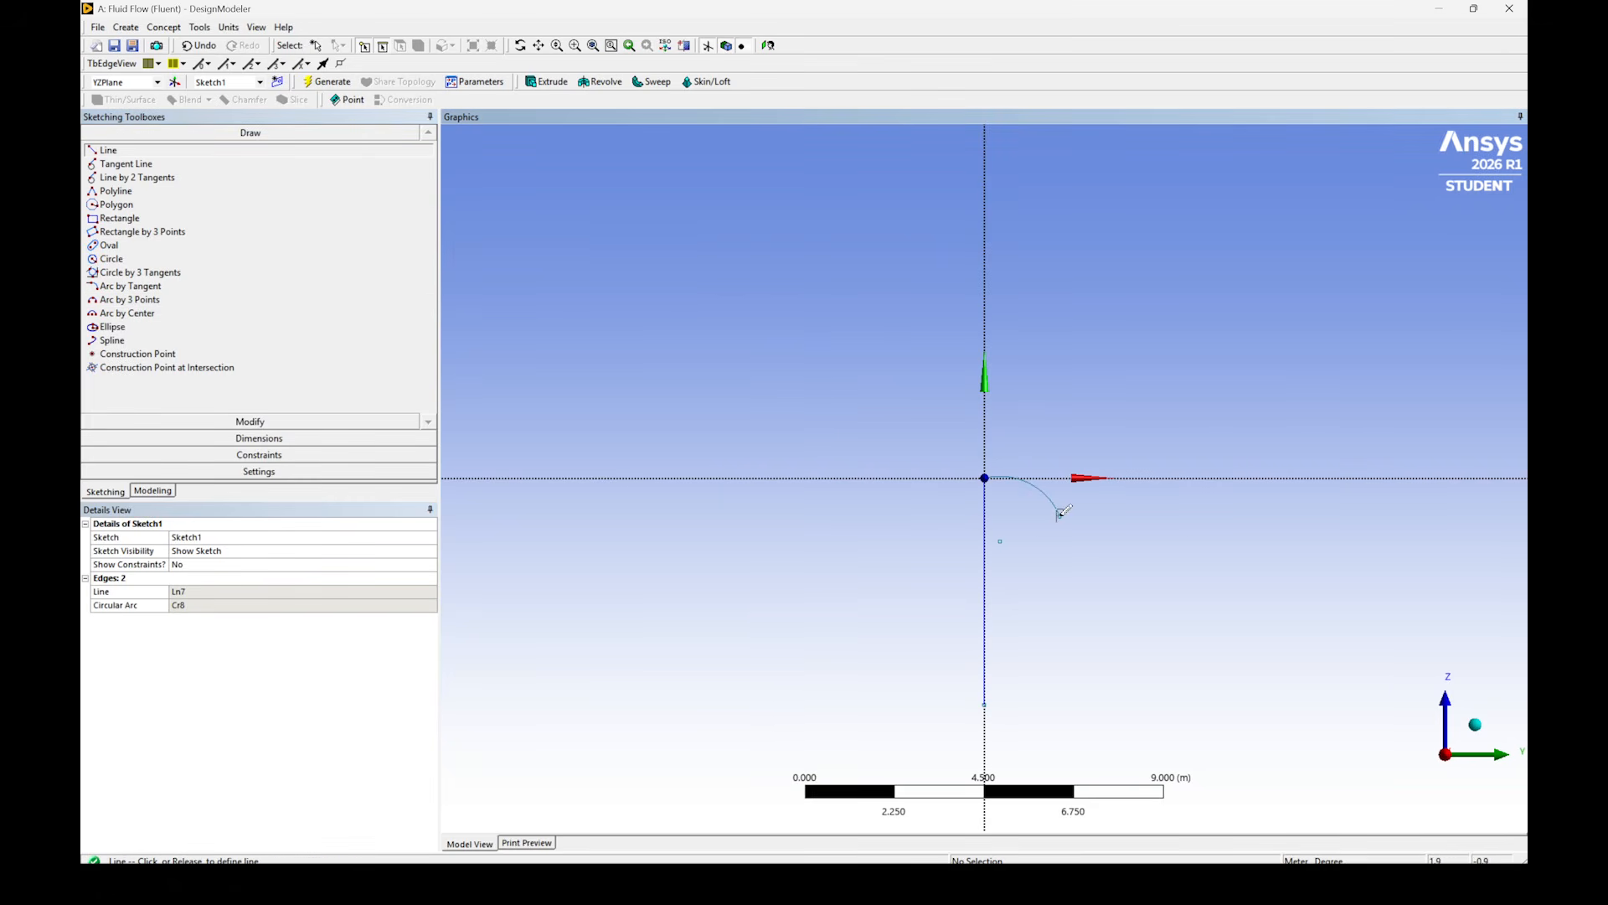
pyautogui.click(1060, 656)
# - Close the half-capsule profile with a three-point arc from the side line's lower end to the centreline's lower end
pyautogui.click(134, 300)
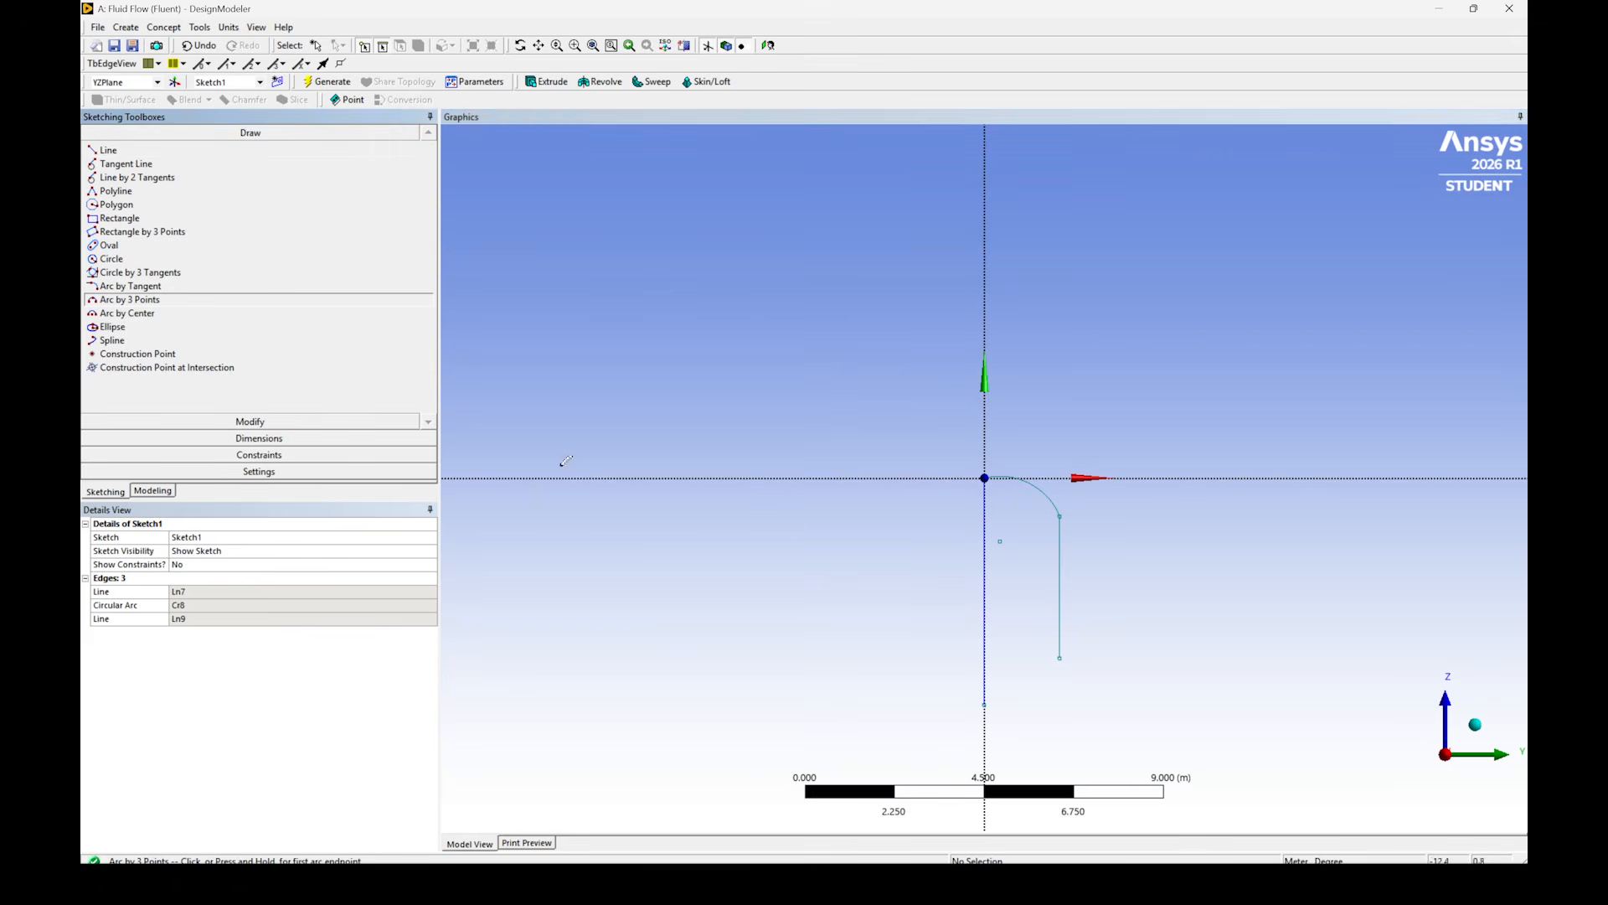
pyautogui.click(1060, 655)
pyautogui.click(984, 704)
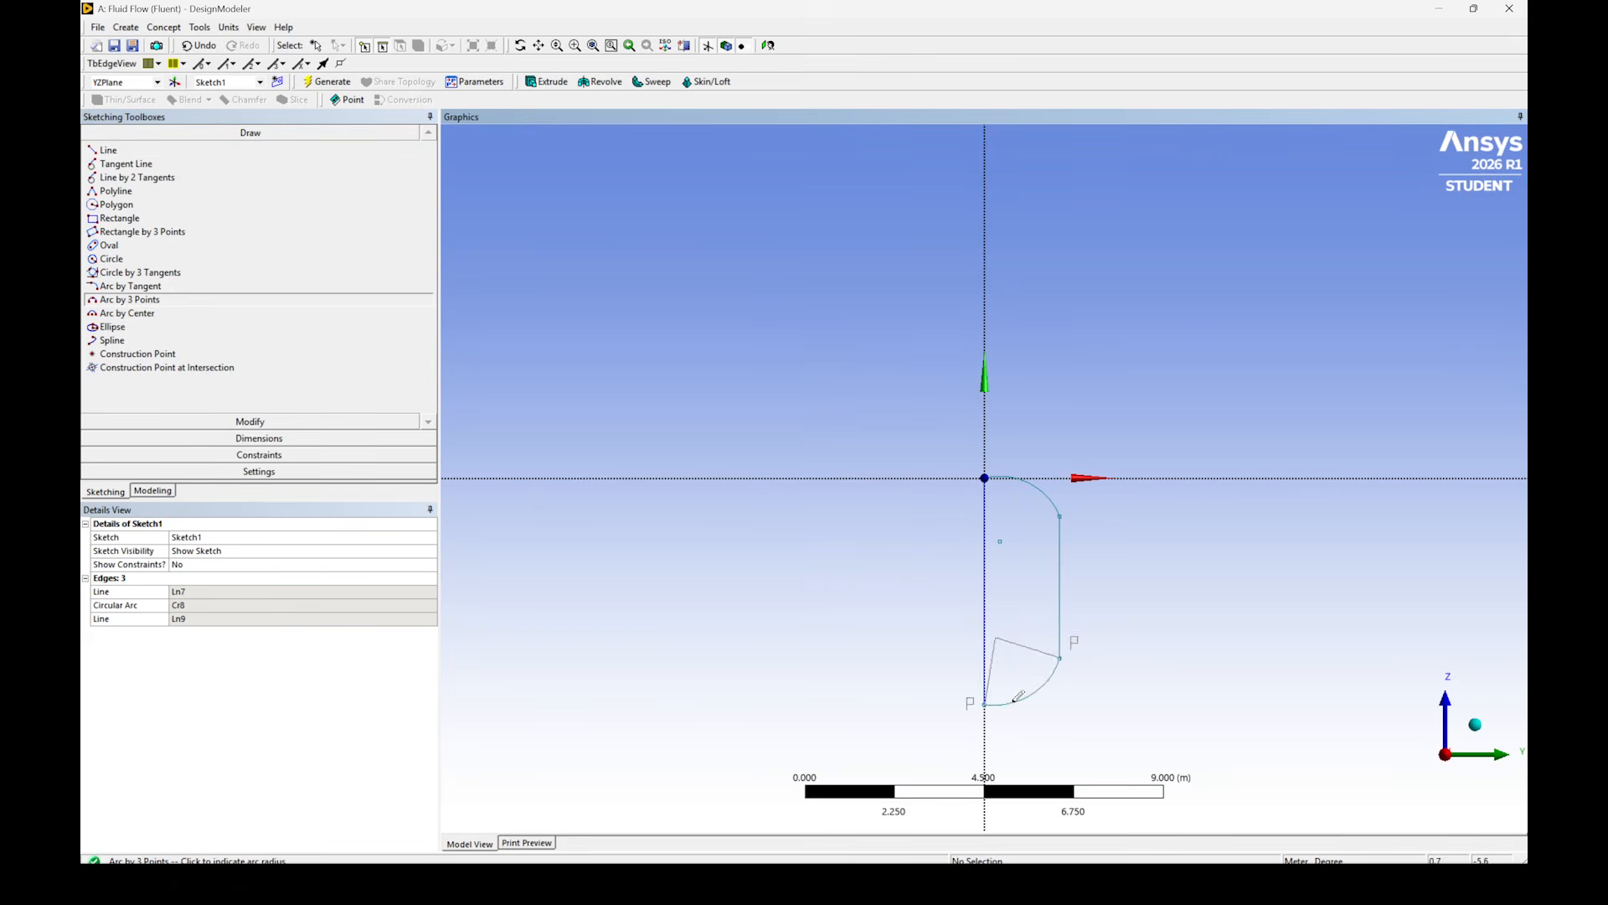
pyautogui.click(1044, 681)
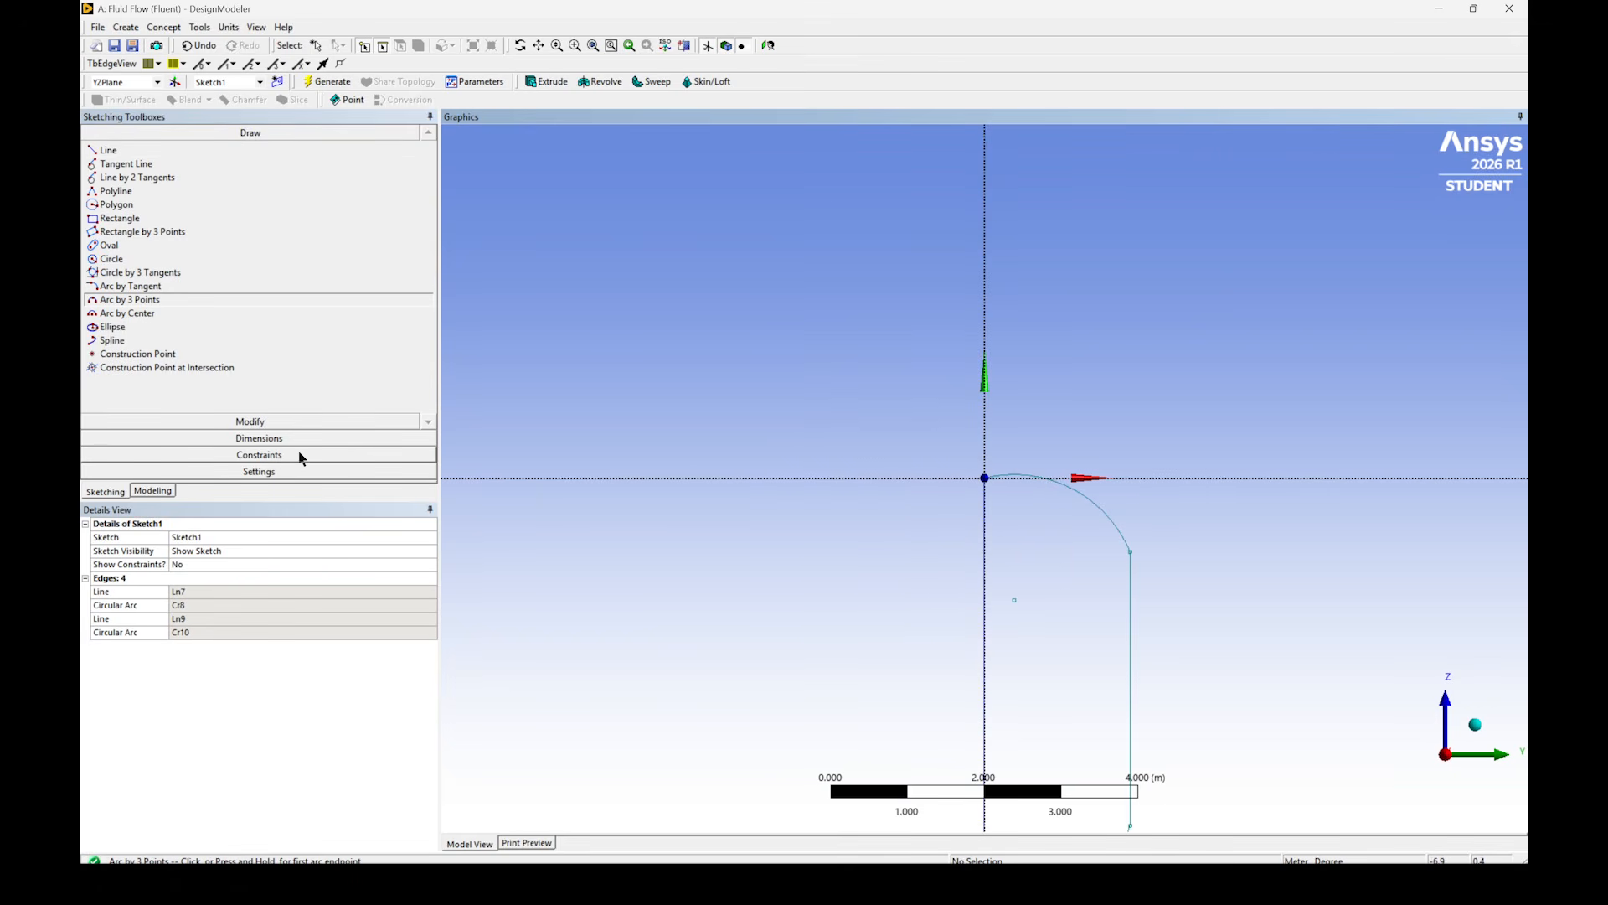
# - Constrain the centre points of both arcs to be coincident with the vertical centreline
pyautogui.click(300, 457)
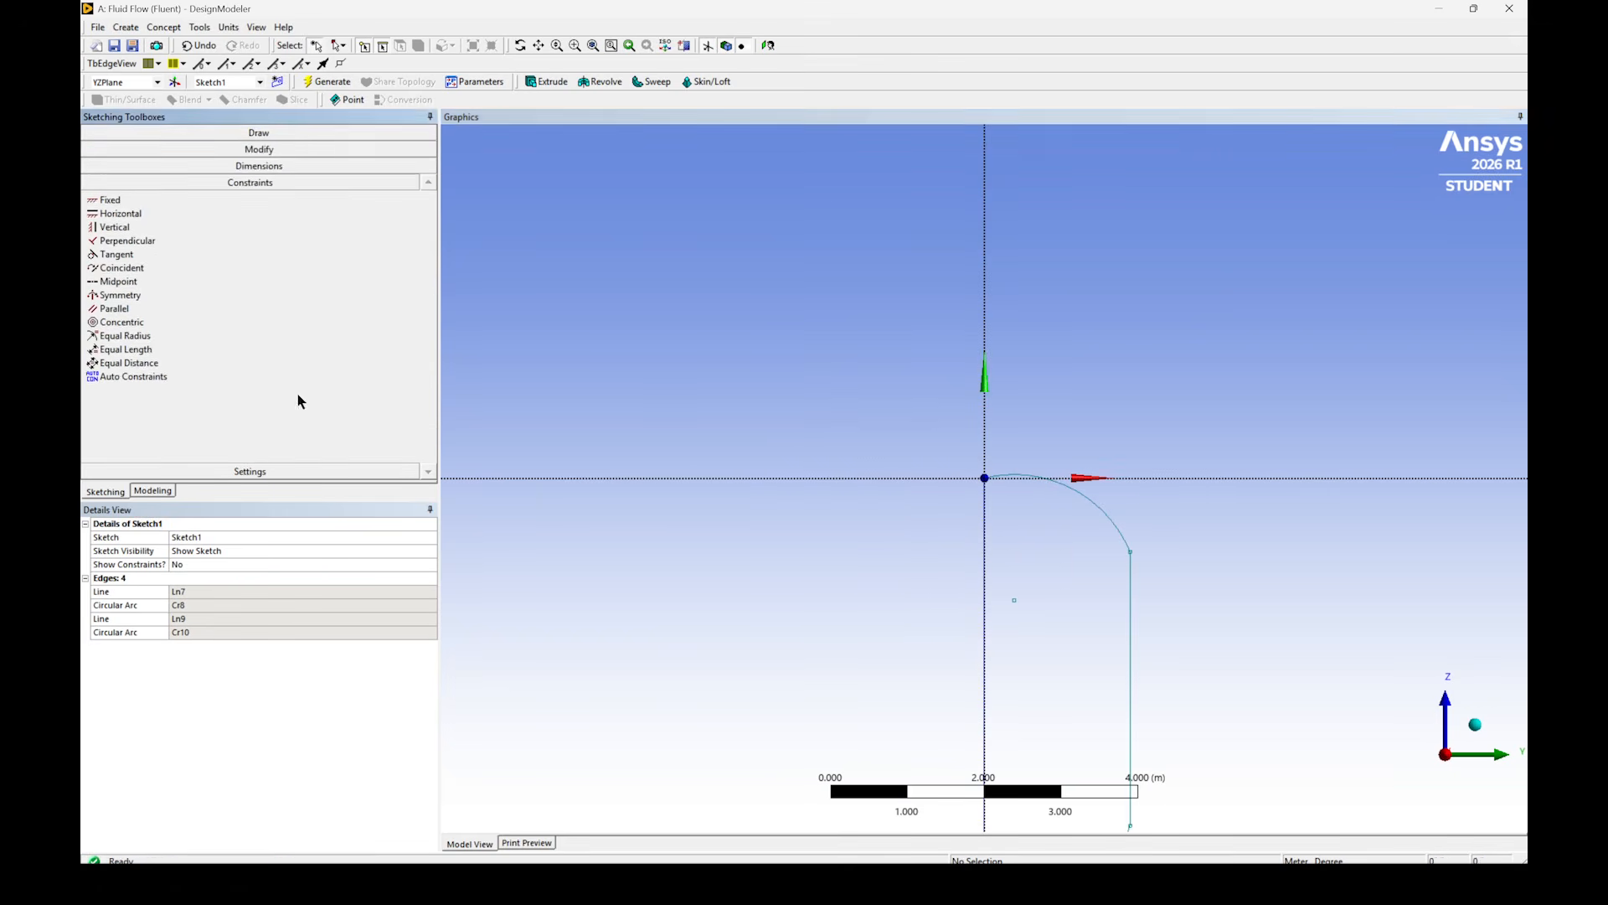
pyautogui.click(121, 268)
pyautogui.scroll(-3, 999, 702)
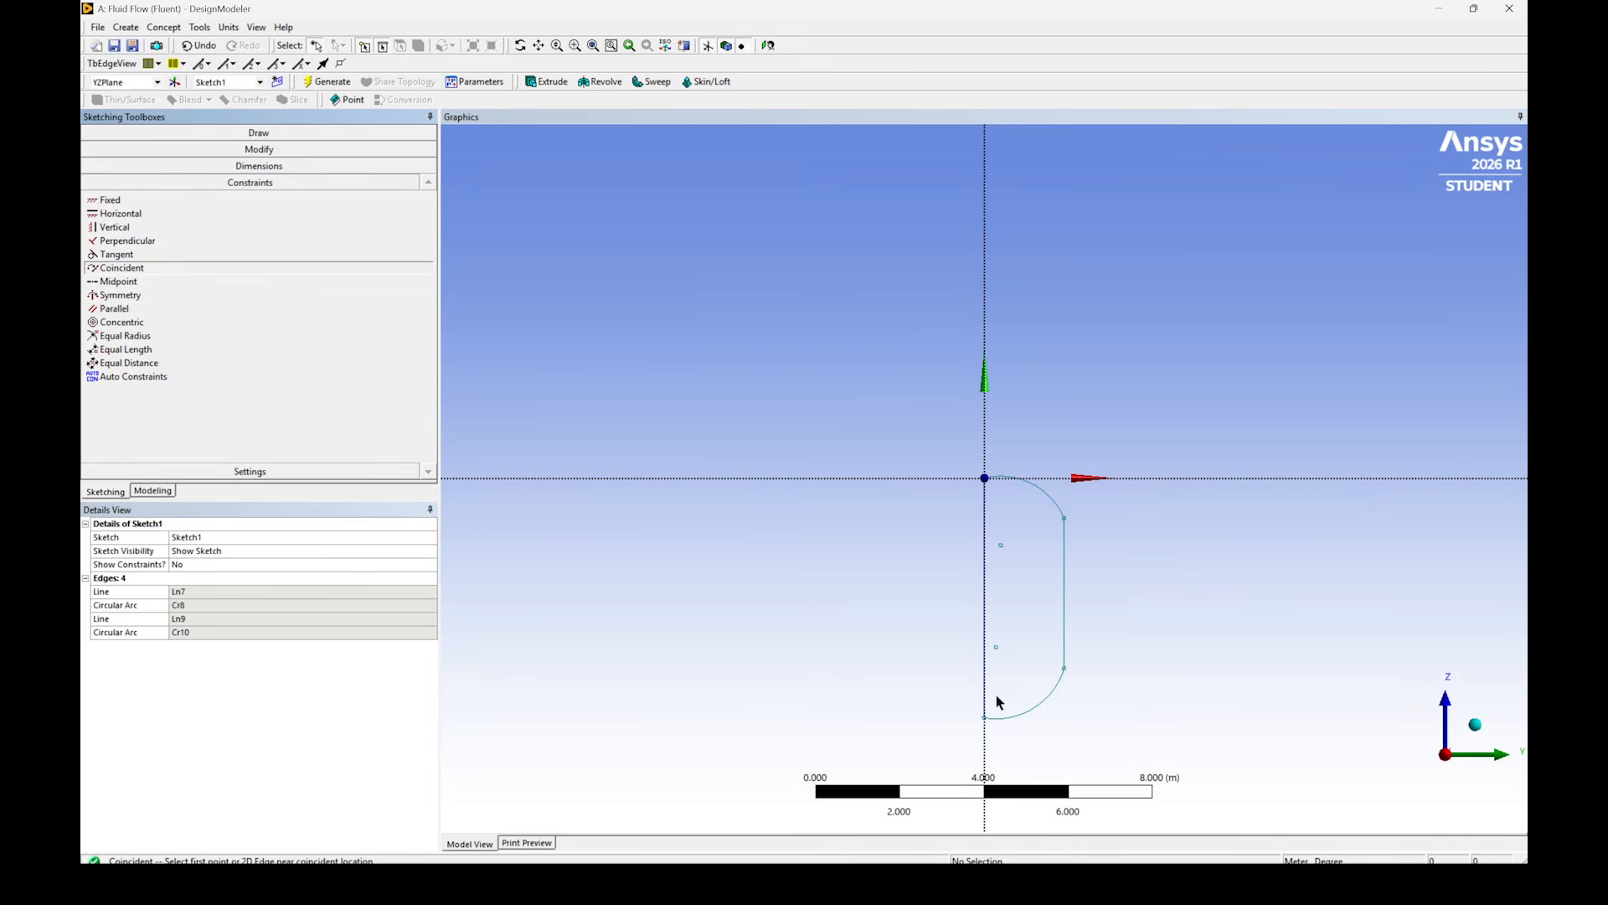
pyautogui.click(996, 648)
pyautogui.click(985, 647)
pyautogui.click(990, 547)
pyautogui.click(985, 548)
# - Add a vertical dimension between the origin and the outer end of the upper arc
pyautogui.click(151, 166)
pyautogui.click(131, 210)
pyautogui.scroll(3, 995, 490)
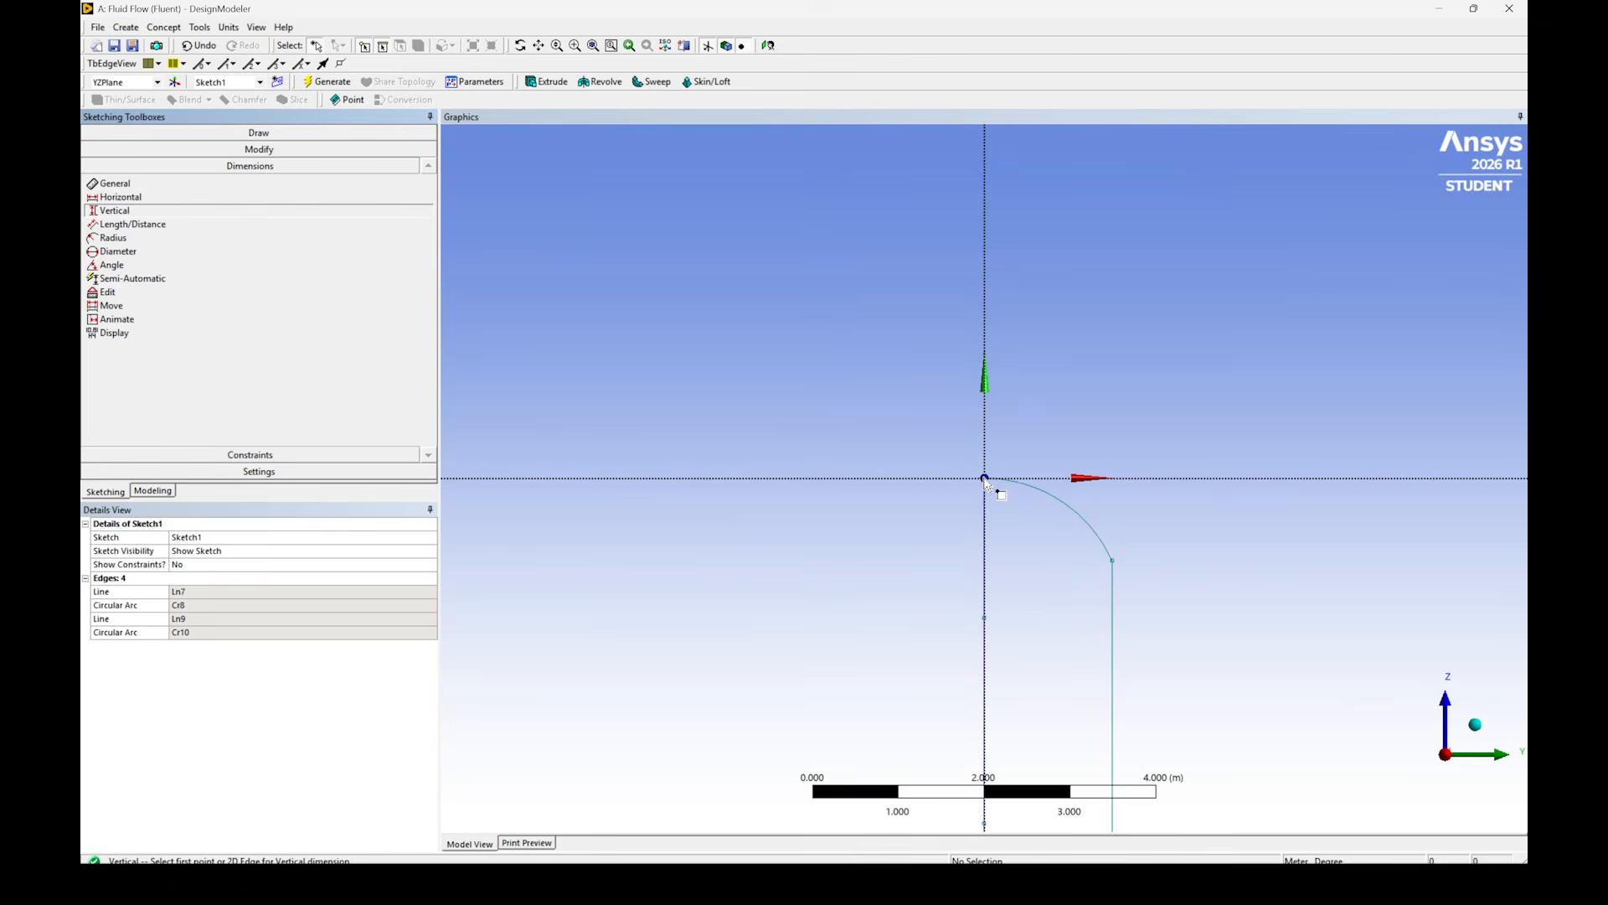
pyautogui.click(985, 478)
pyautogui.click(1114, 563)
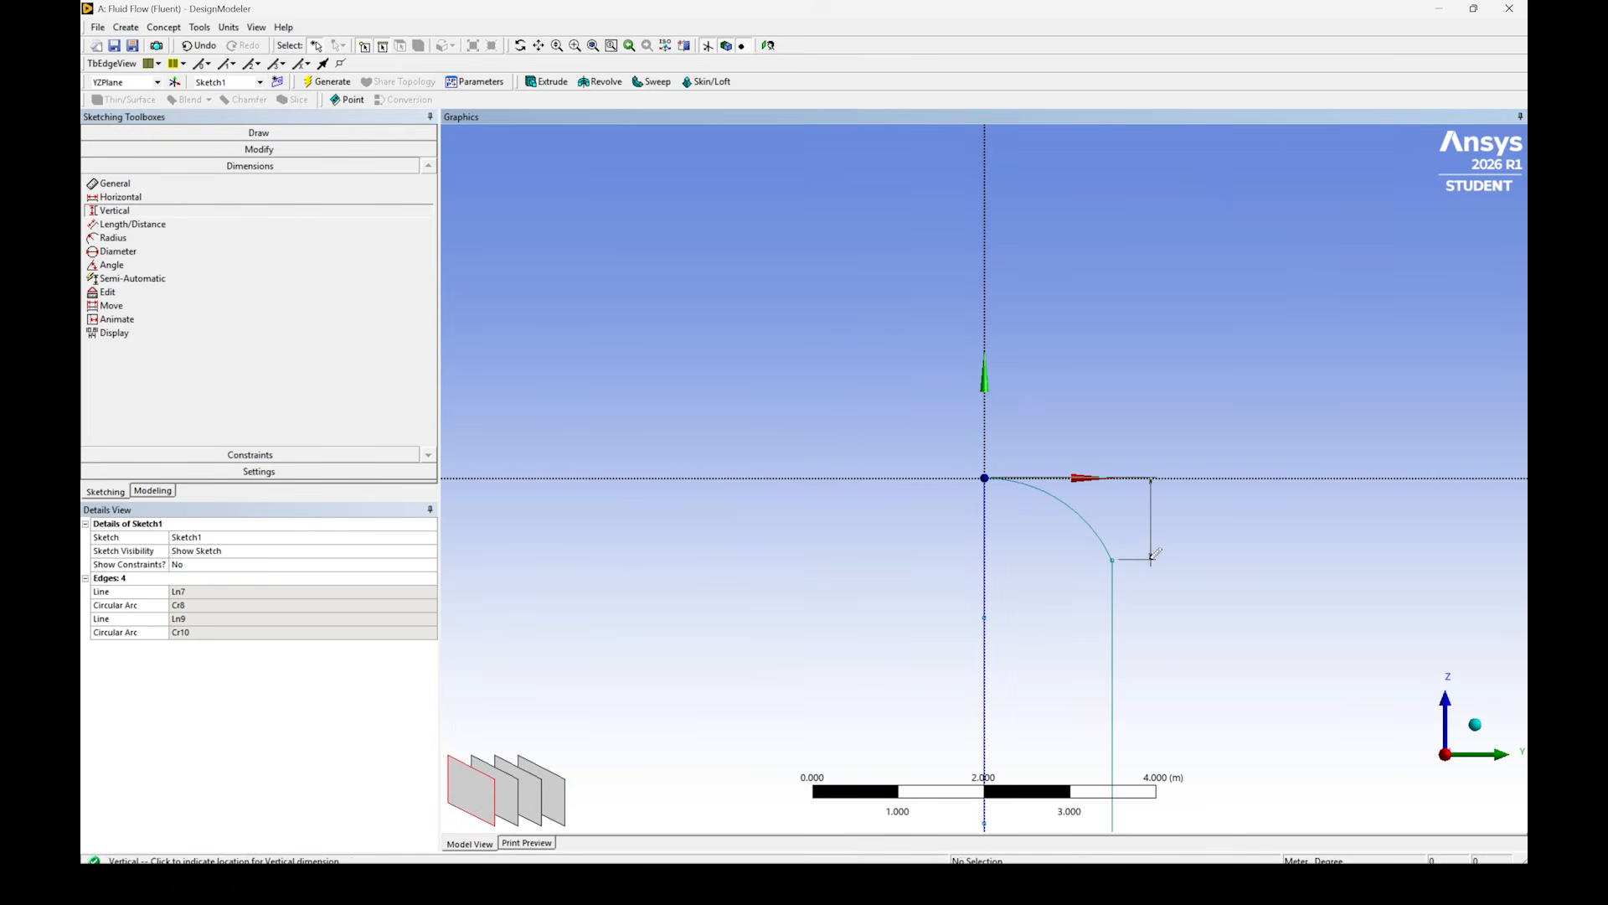
pyautogui.click(1209, 557)
pyautogui.scroll(-2, 997, 515)
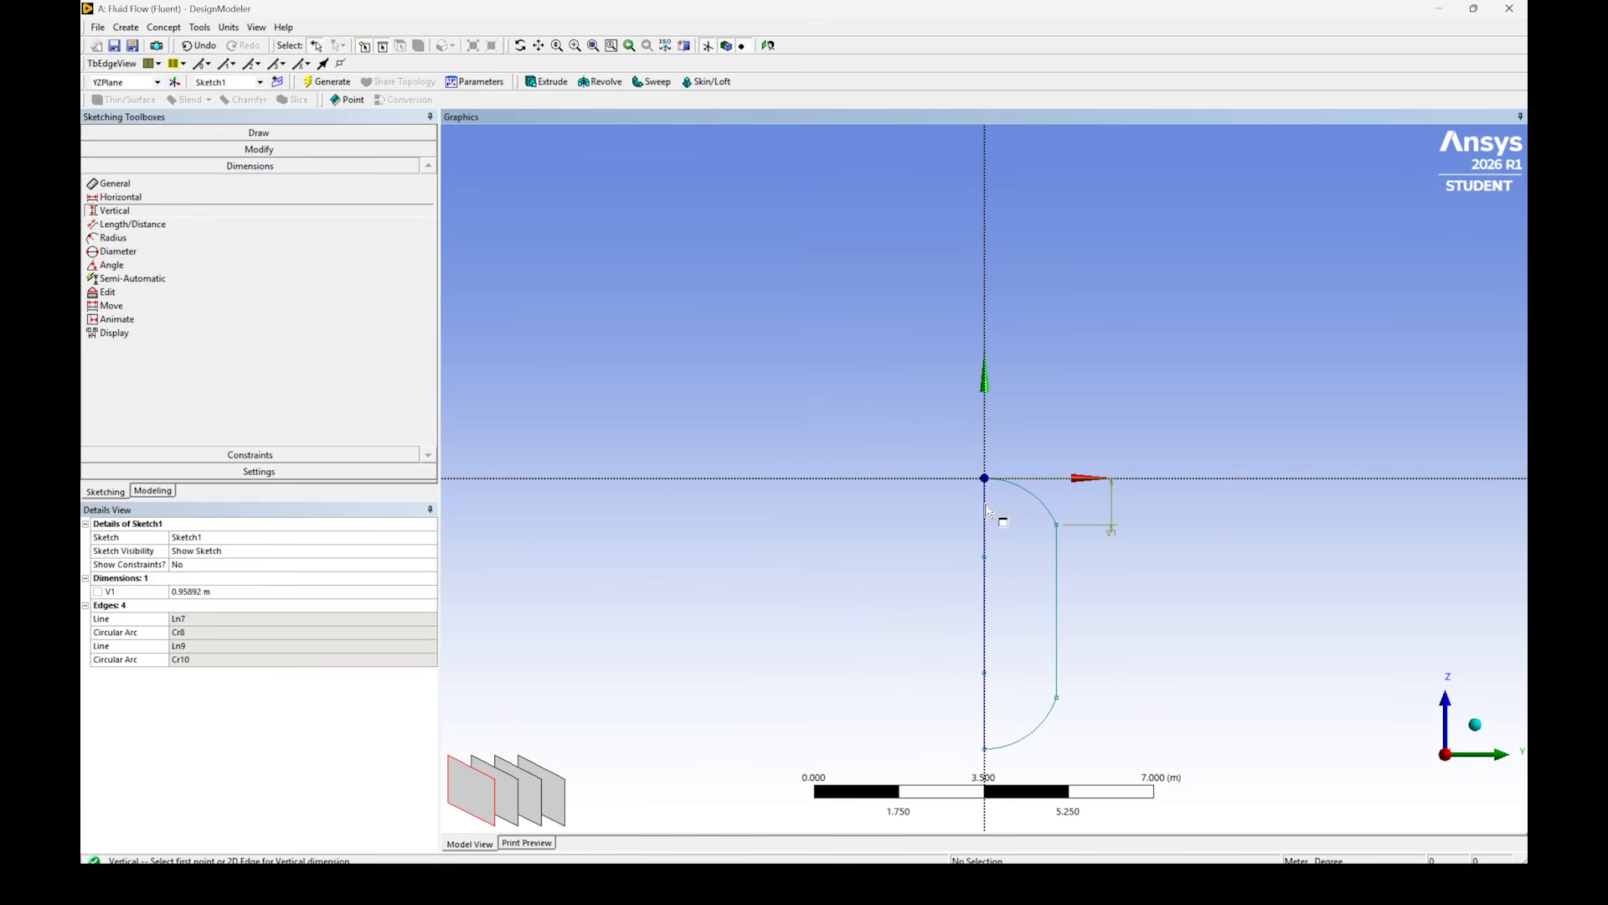
# - Turn the upper arc's vertical dimension into a design parameter named Nose_Length
pyautogui.click(99, 592)
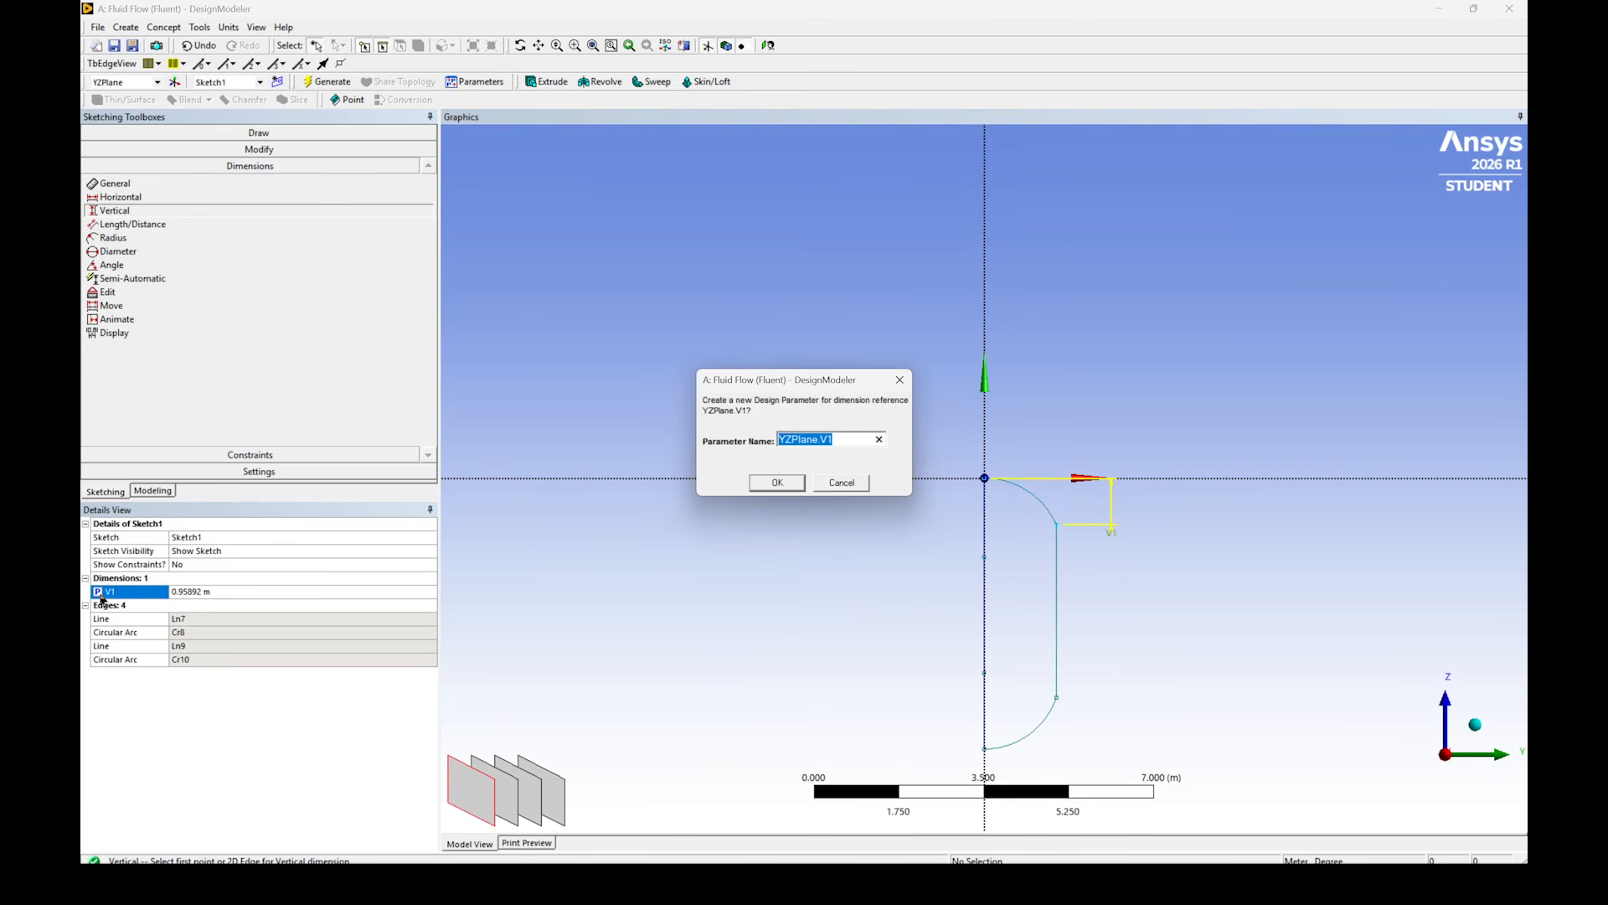
pyautogui.write('Nose_LEgth')
pyautogui.press('Return')
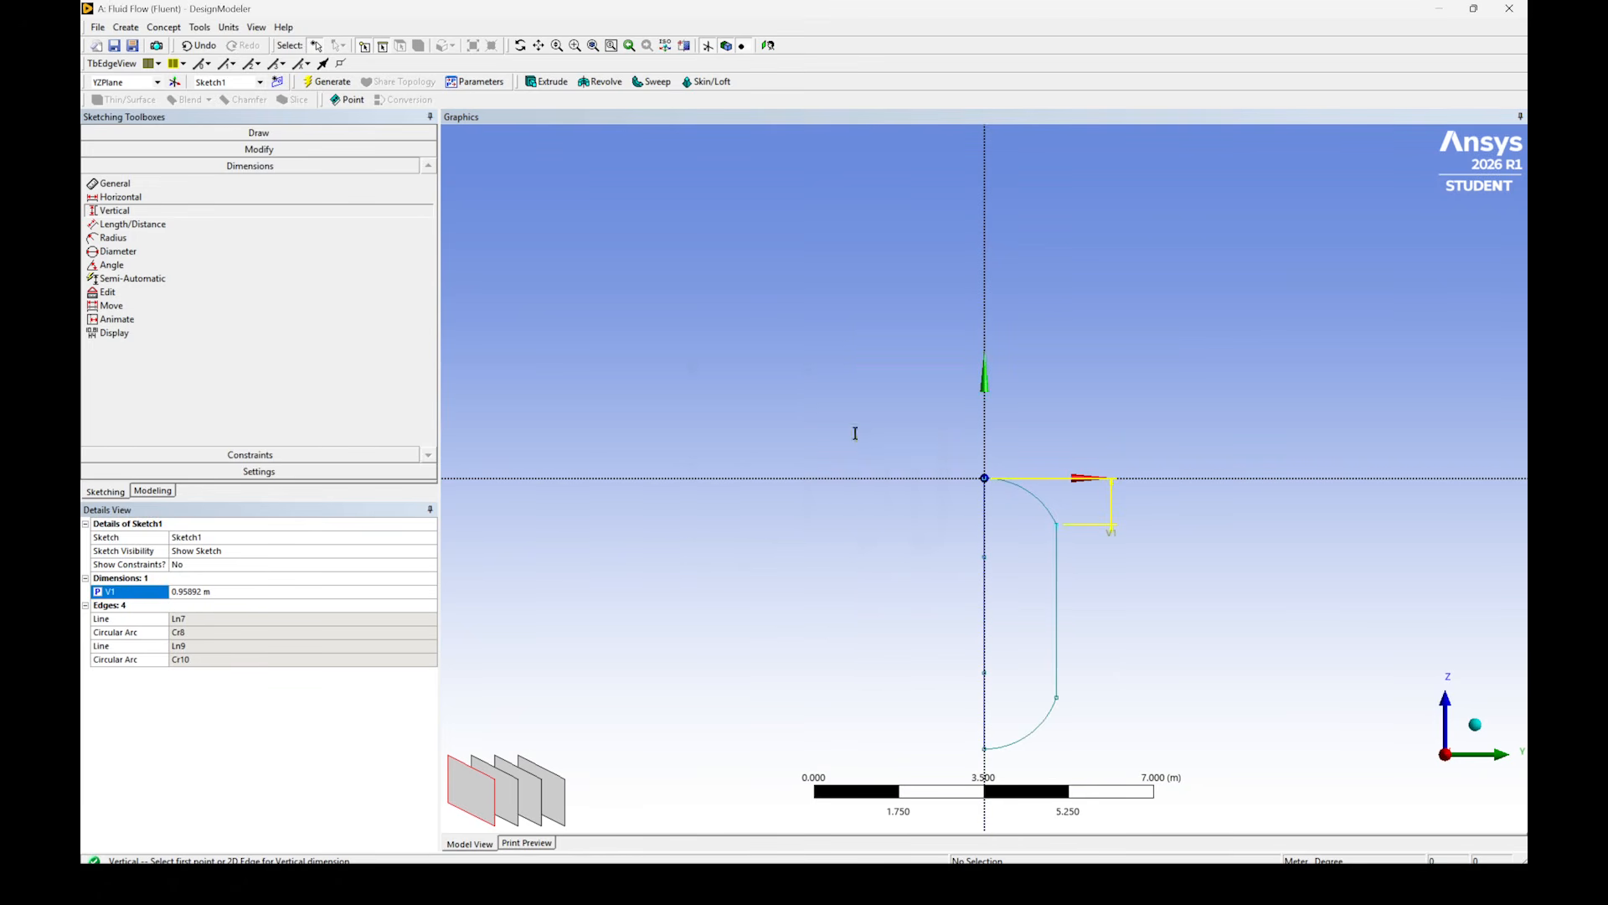
# - Dimension the lower arc's vertical height and make it a design parameter named Tail
pyautogui.scroll(-1, 1054, 680)
pyautogui.click(1051, 679)
pyautogui.click(985, 725)
pyautogui.click(1108, 711)
pyautogui.click(98, 605)
pyautogui.write('Taiol')
pyautogui.press('Return')
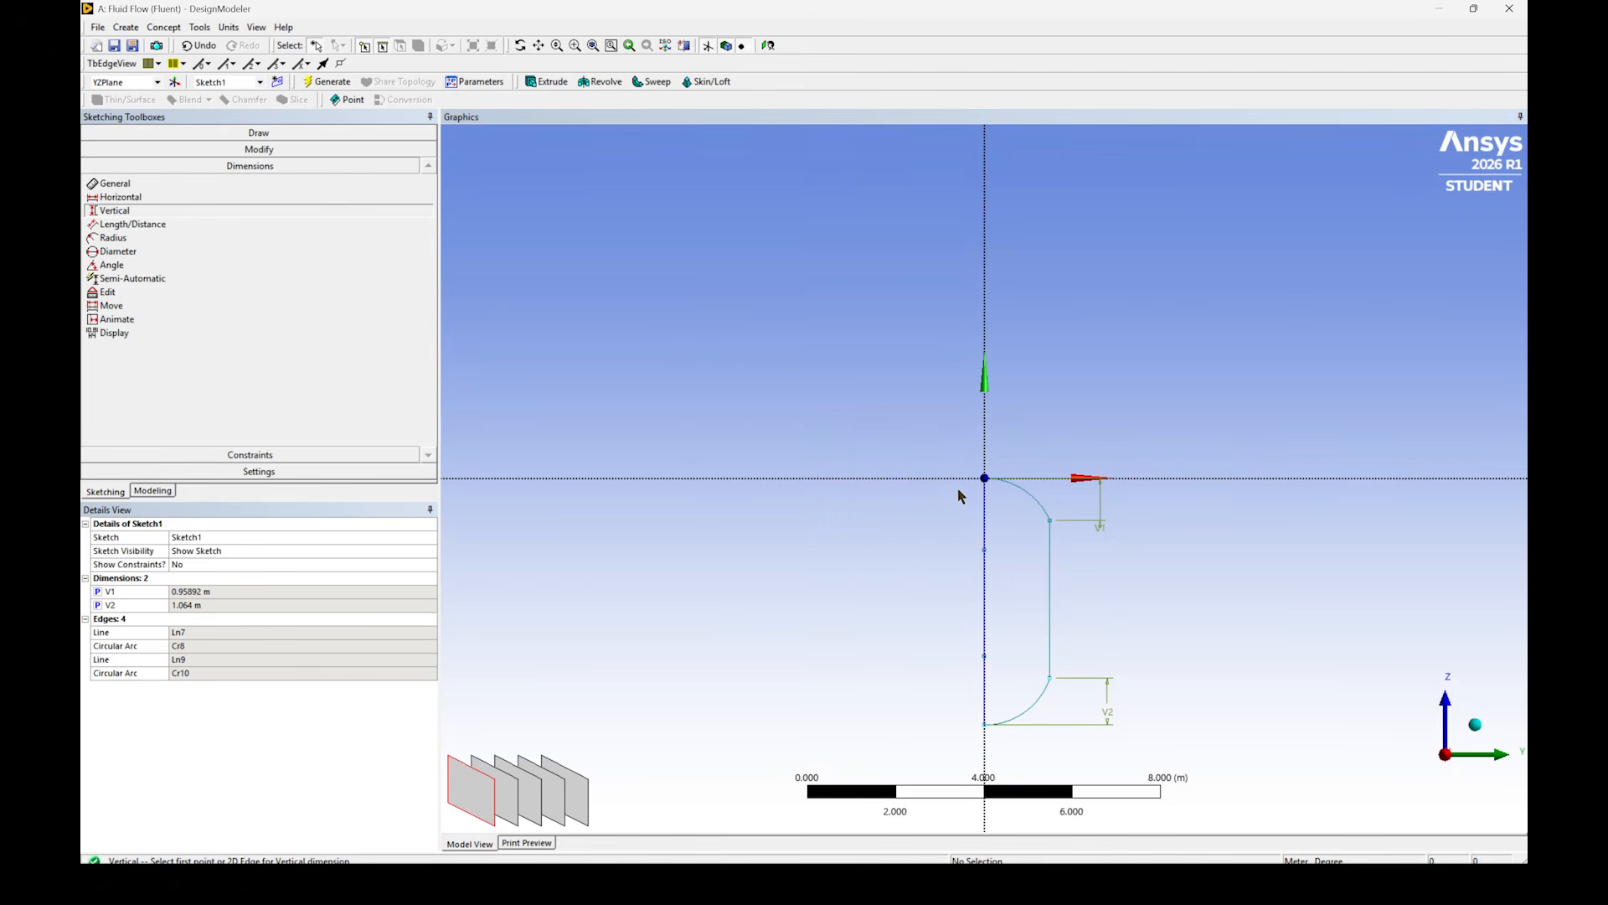
# - Dimension the profile's overall height from the origin to the lower end and make it a design parameter named Length
pyautogui.click(985, 478)
pyautogui.click(985, 724)
pyautogui.click(892, 713)
pyautogui.click(98, 618)
pyautogui.write('Height')
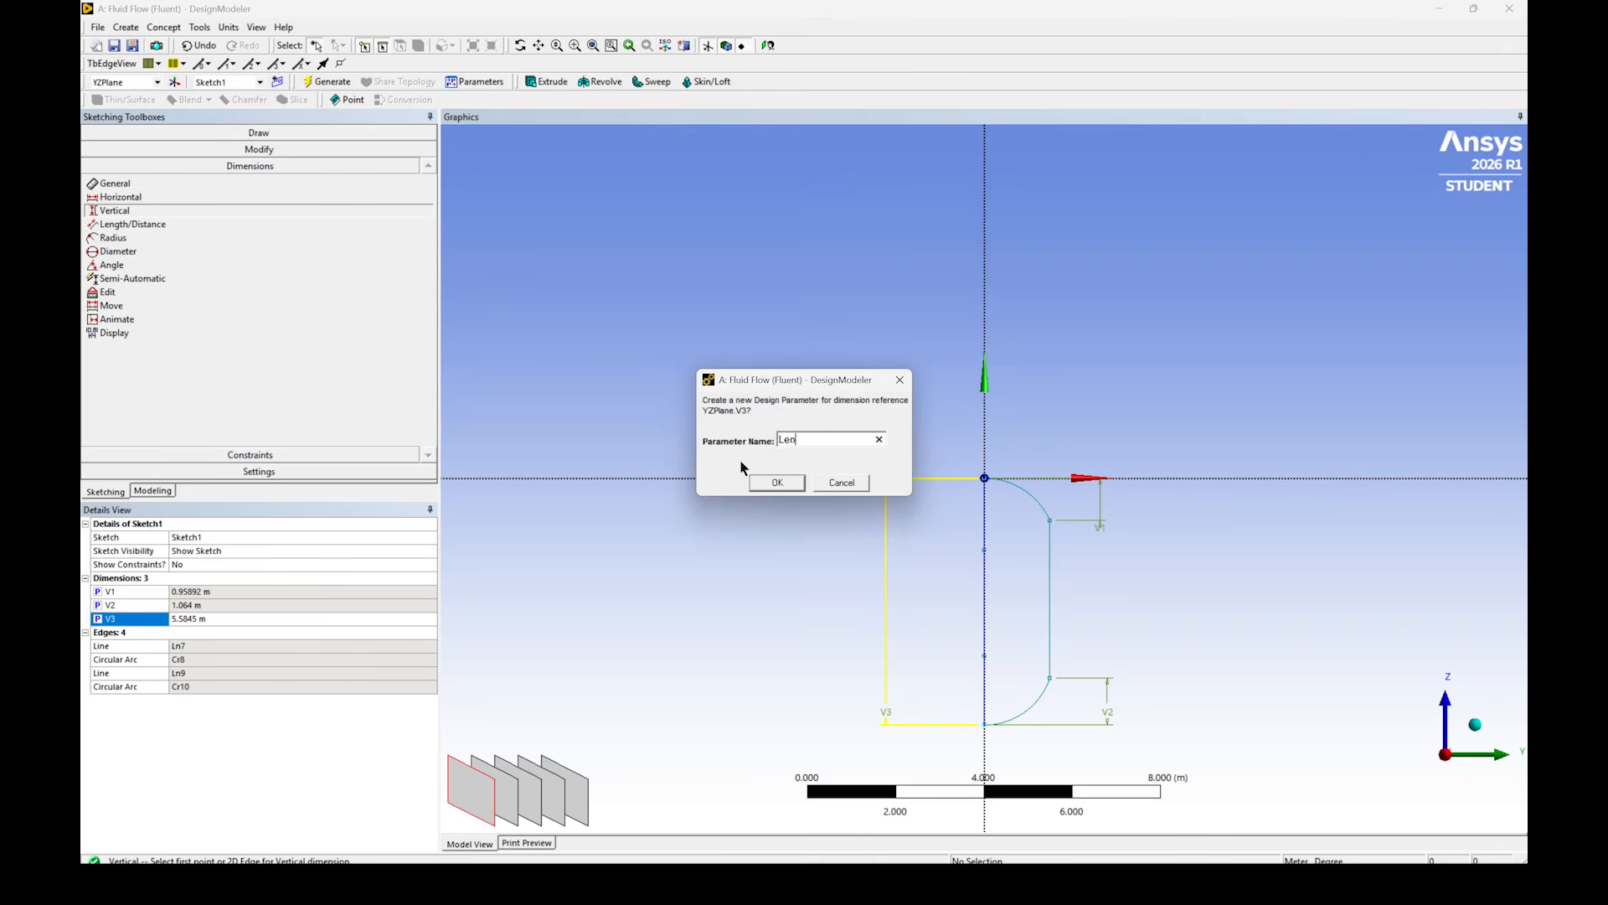
pyautogui.press('Return')
# - Dimension the horizontal distance from the centreline to the side line and make it a design parameter named Rad
pyautogui.click(139, 198)
pyautogui.click(985, 586)
pyautogui.click(1049, 585)
pyautogui.click(1038, 419)
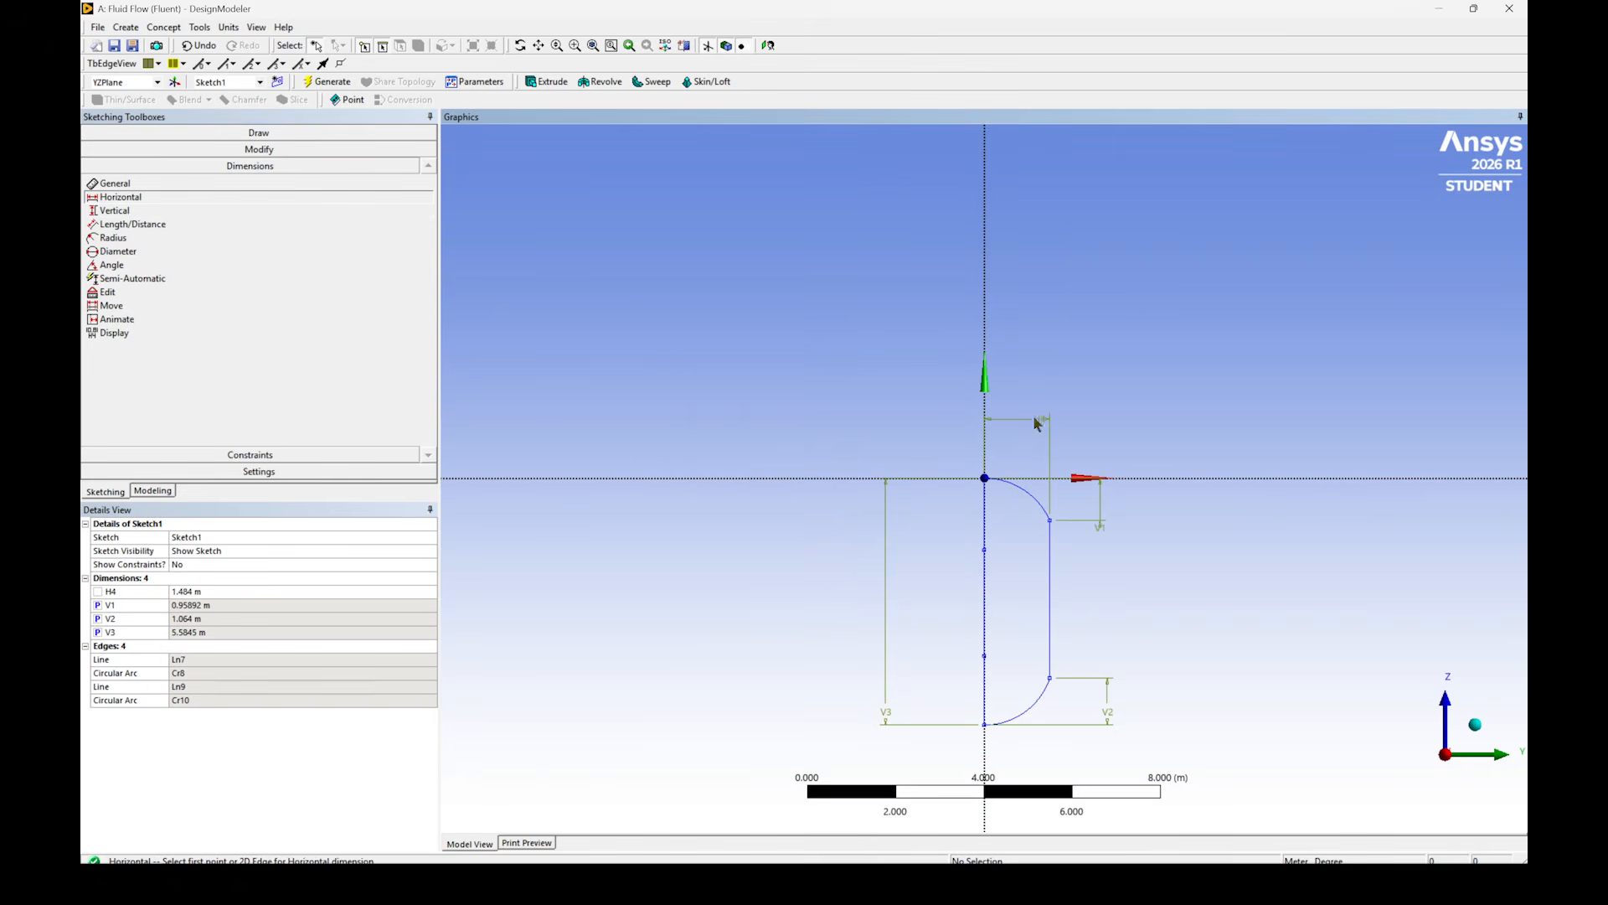
pyautogui.click(98, 592)
pyautogui.click(858, 440)
pyautogui.press('BackSpace')
pyautogui.press('BackSpace')
pyautogui.press('BackSpace')
pyautogui.press('BackSpace')
pyautogui.press('BackSpace')
pyautogui.press('BackSpace')
pyautogui.press('BackSpace')
pyautogui.press('BackSpace')
pyautogui.press('BackSpace')
pyautogui.press('BackSpace')
pyautogui.write('Rad')
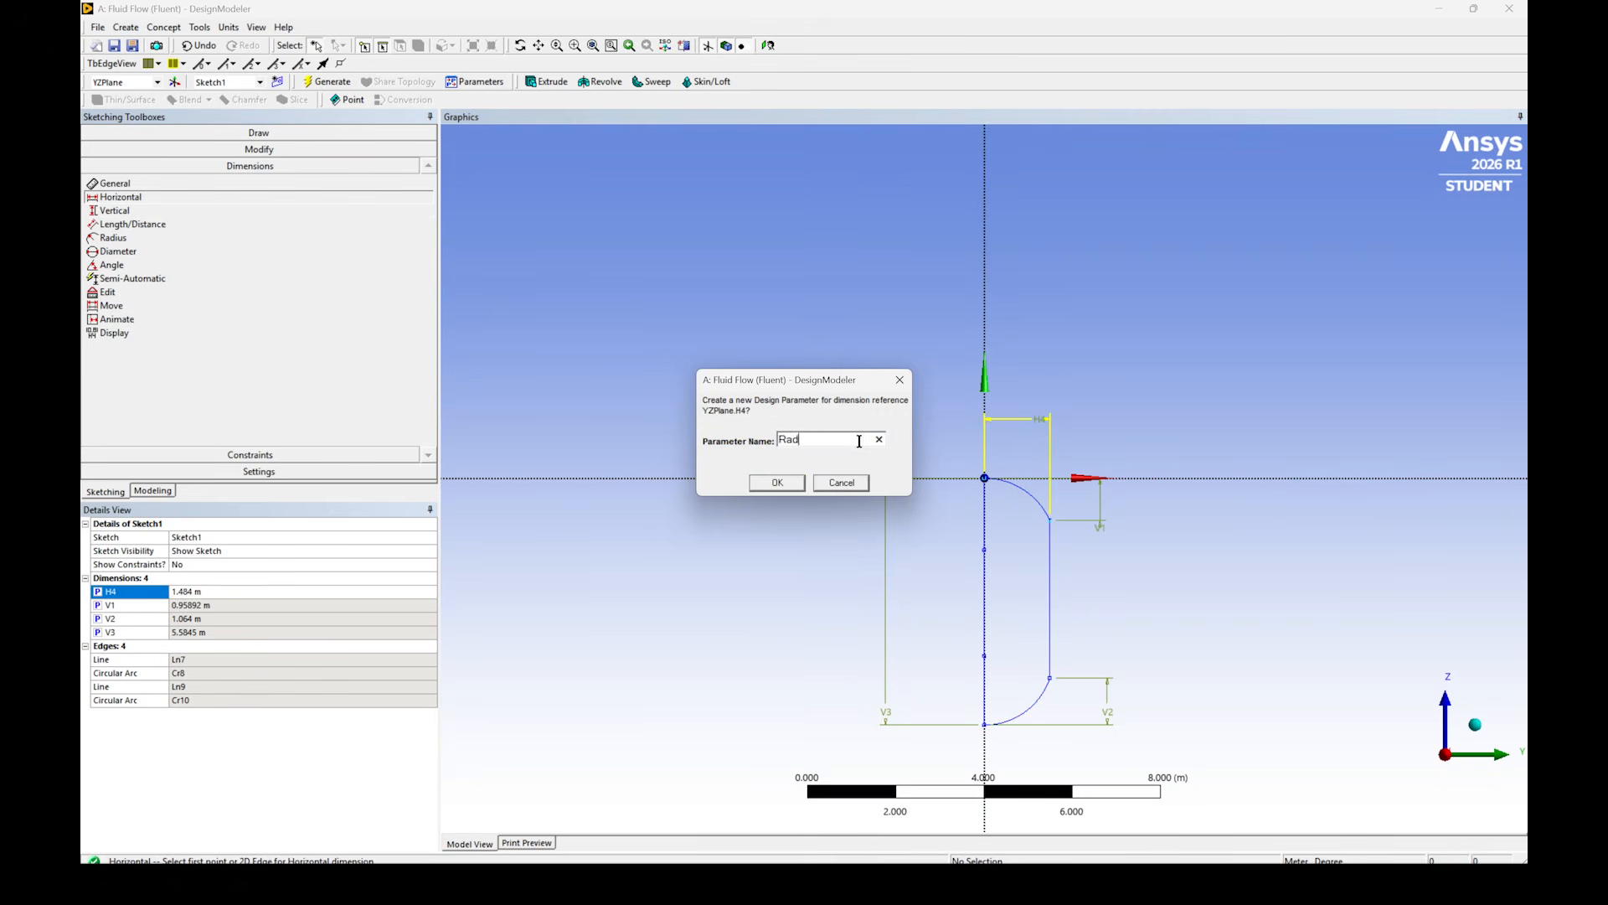
pyautogui.press('Return')
# - Revolve Sketch1 by 360° about its vertical centreline and generate the capsule solid
pyautogui.scroll(-1, 587, 335)
pyautogui.click(153, 491)
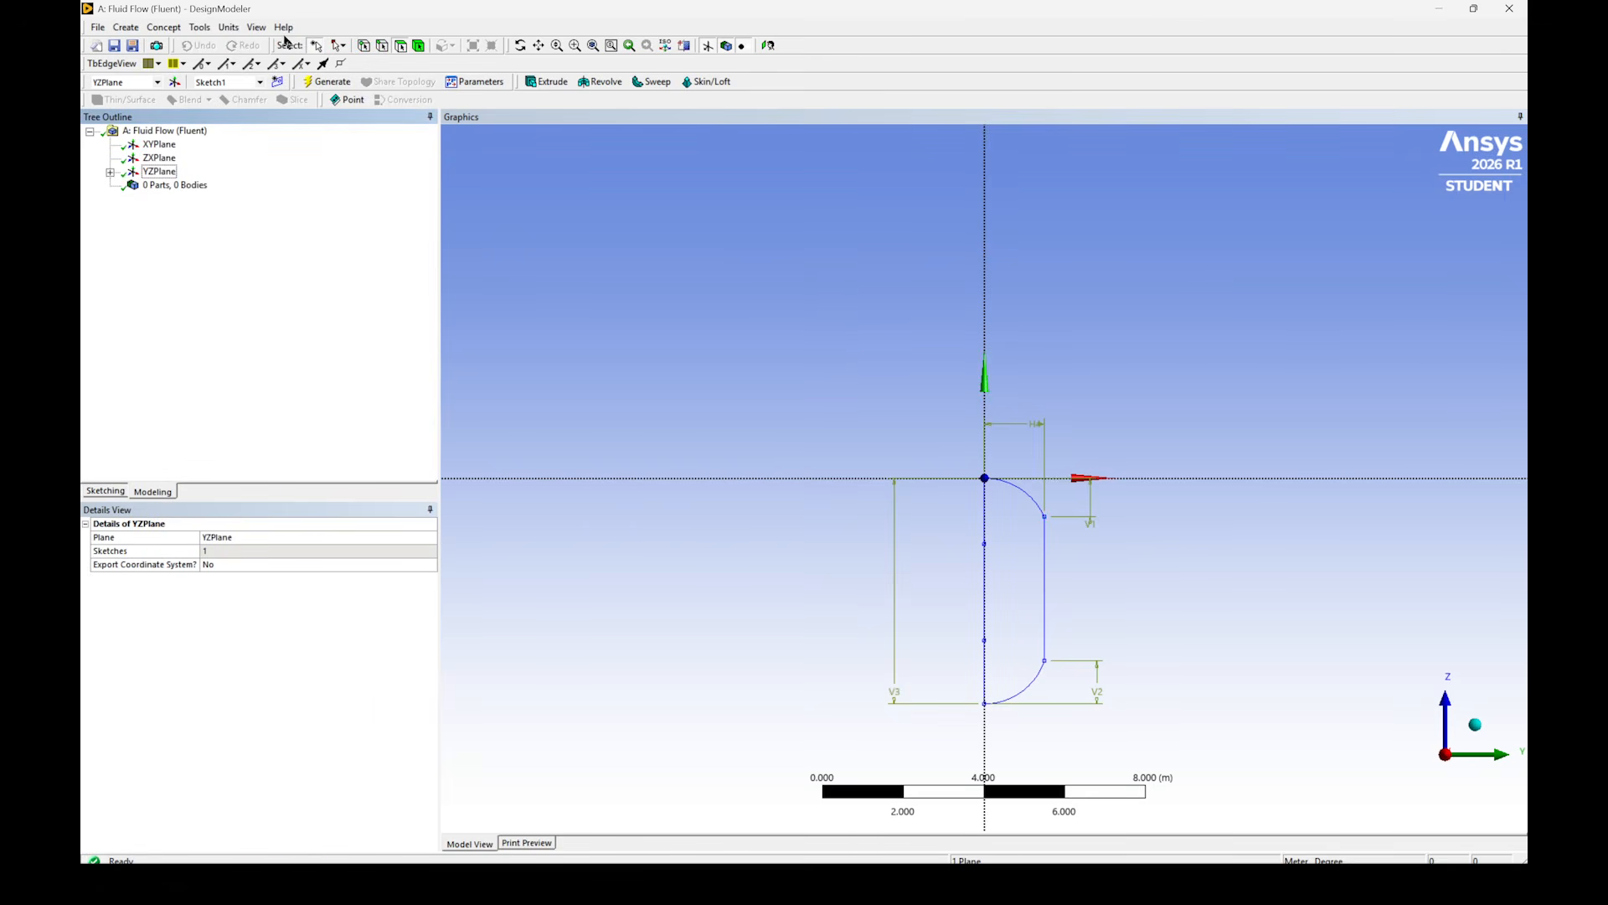
pyautogui.click(600, 81)
pyautogui.click(110, 171)
pyautogui.click(177, 184)
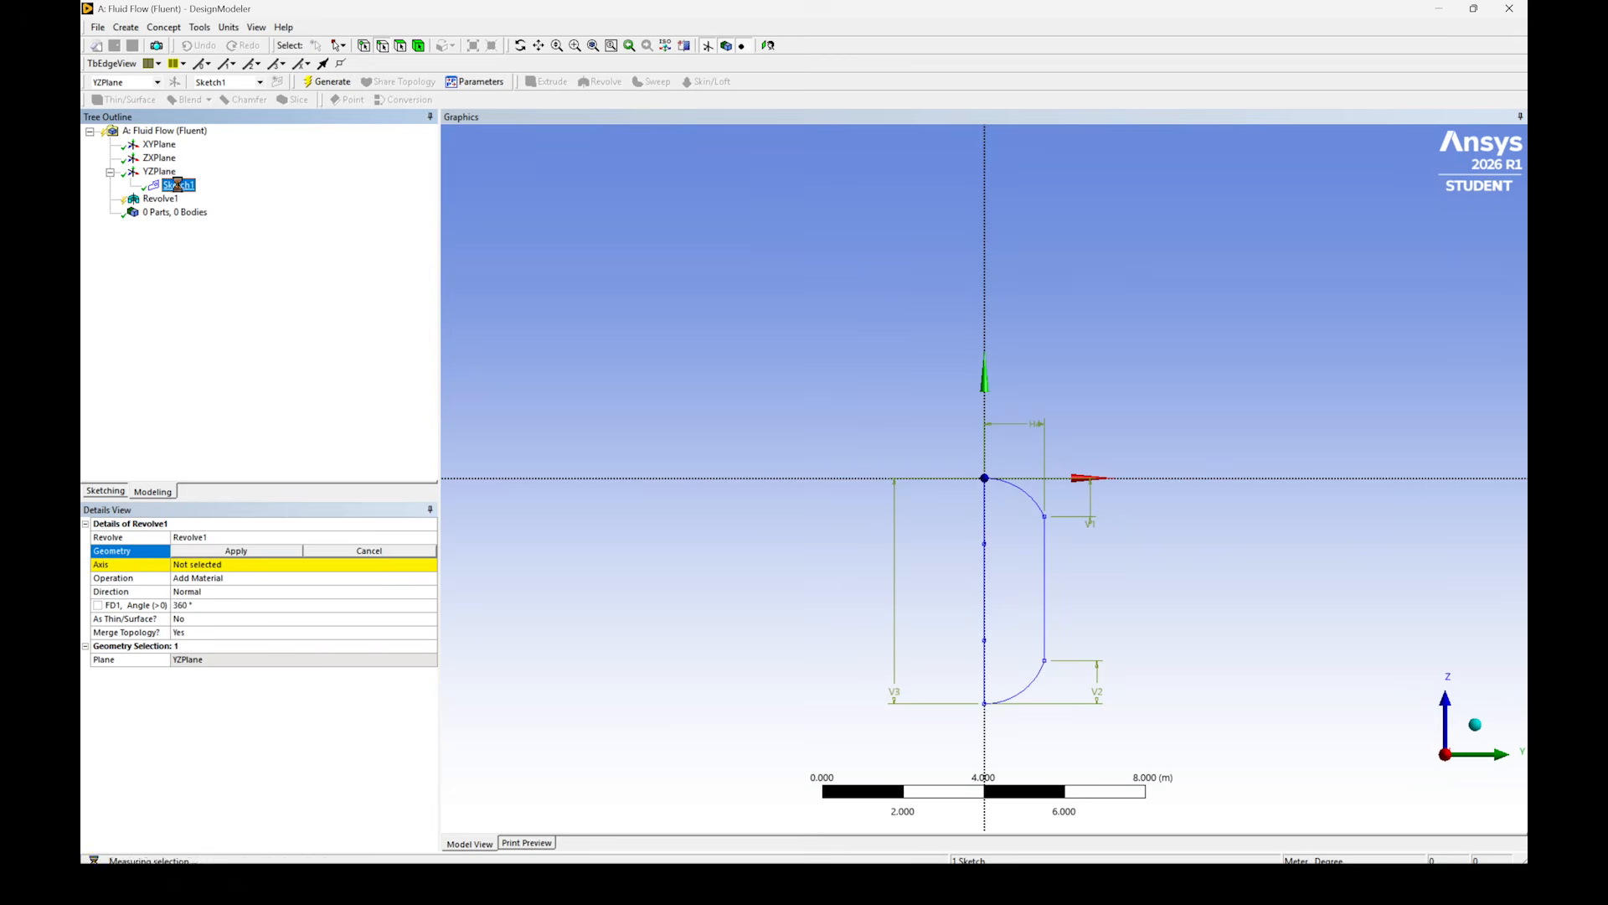
pyautogui.click(211, 550)
pyautogui.click(215, 565)
pyautogui.click(984, 536)
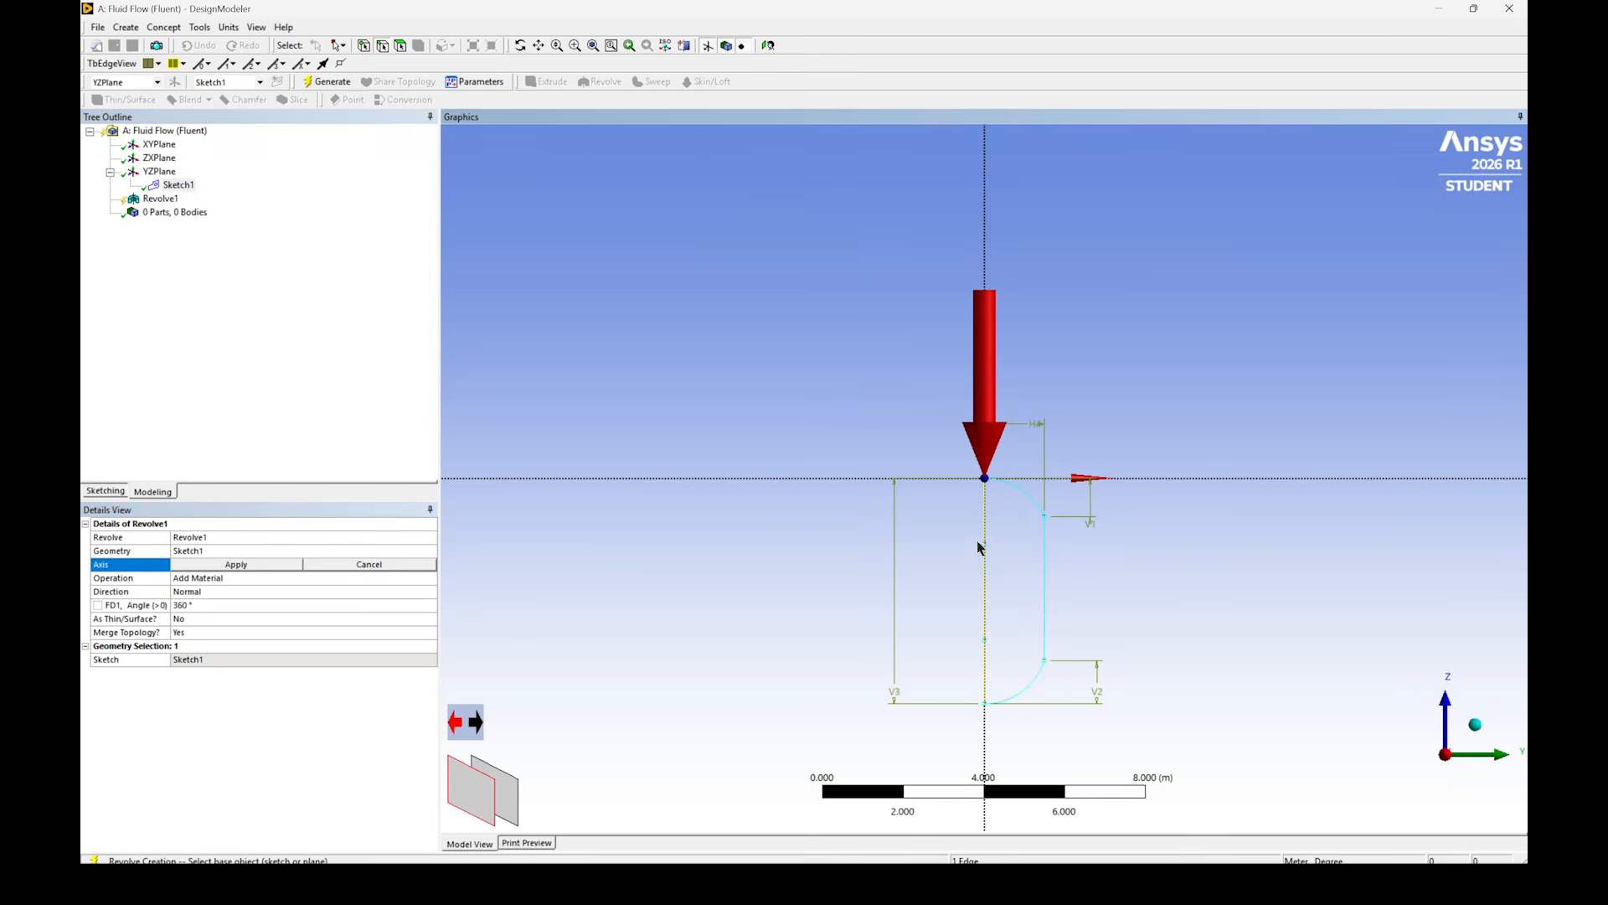
pyautogui.click(208, 566)
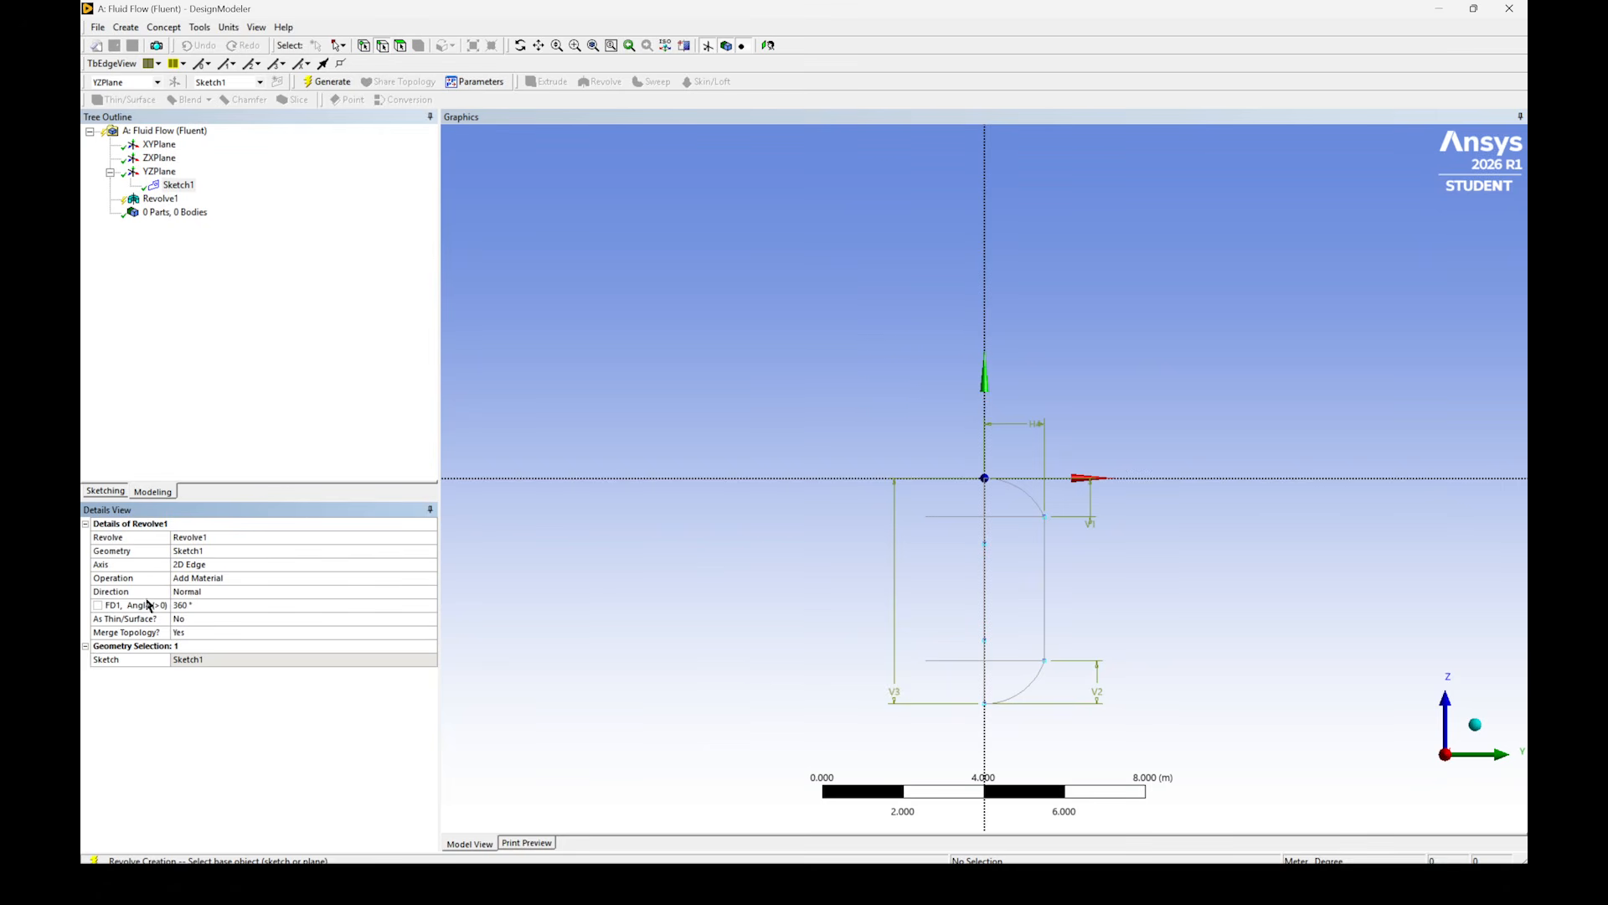
pyautogui.moveTo(750, 602); pyautogui.dragTo(804, 644, button='middle')
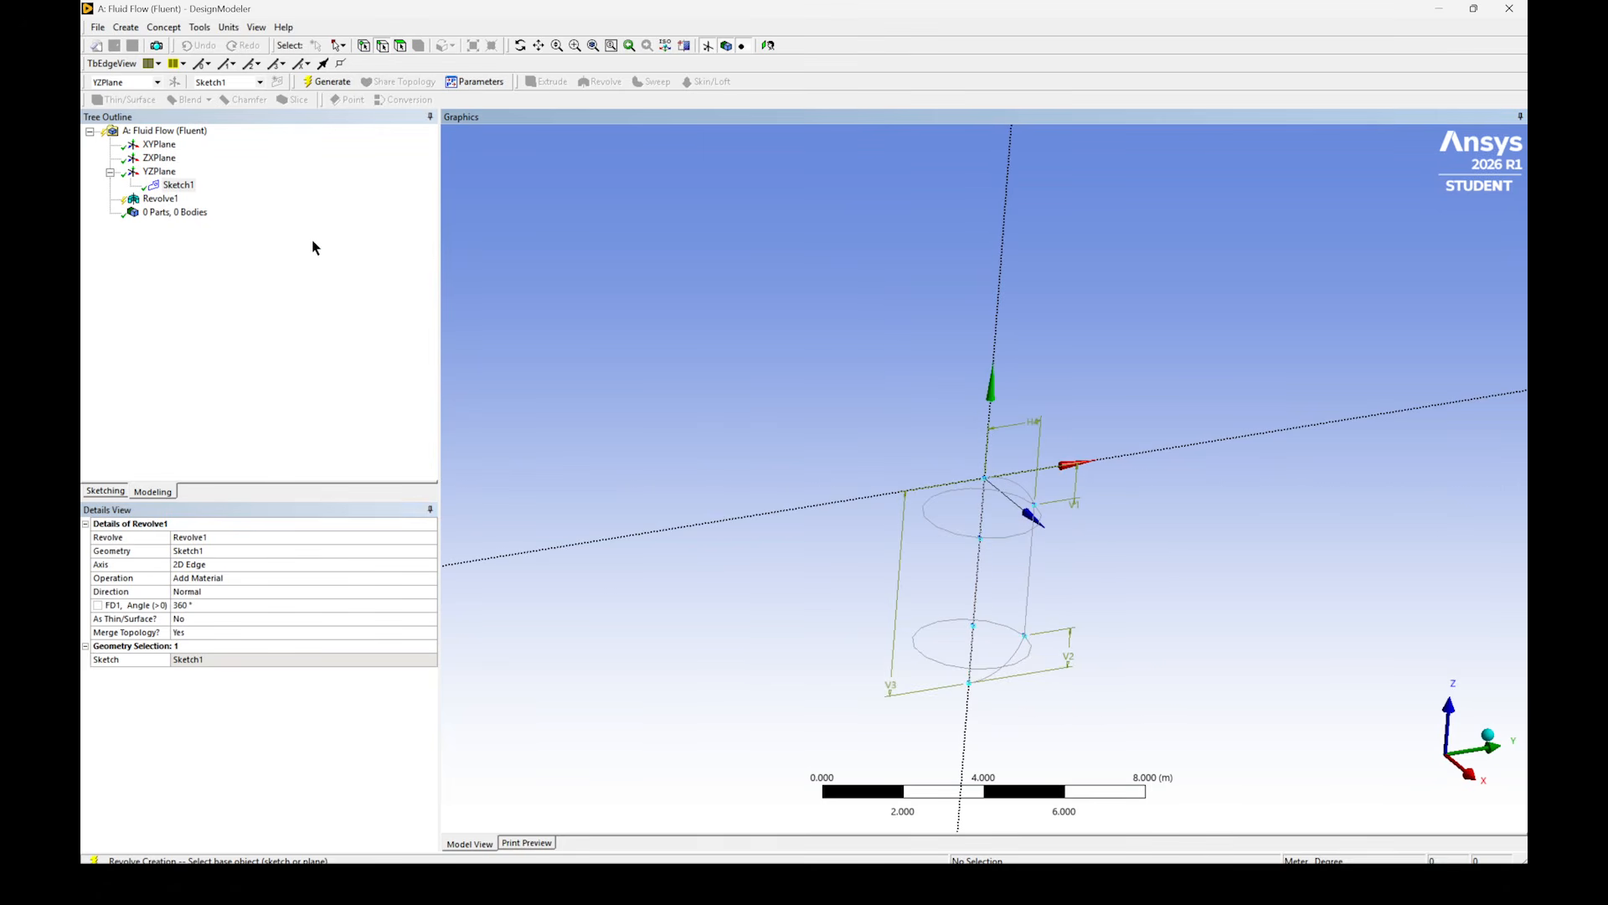
pyautogui.click(332, 86)
# - Create and generate a Cylinder-shaped enclosure around the capsule with 1 m cushions
pyautogui.moveTo(925, 335); pyautogui.dragTo(503, 218, button='middle')
pyautogui.click(199, 27)
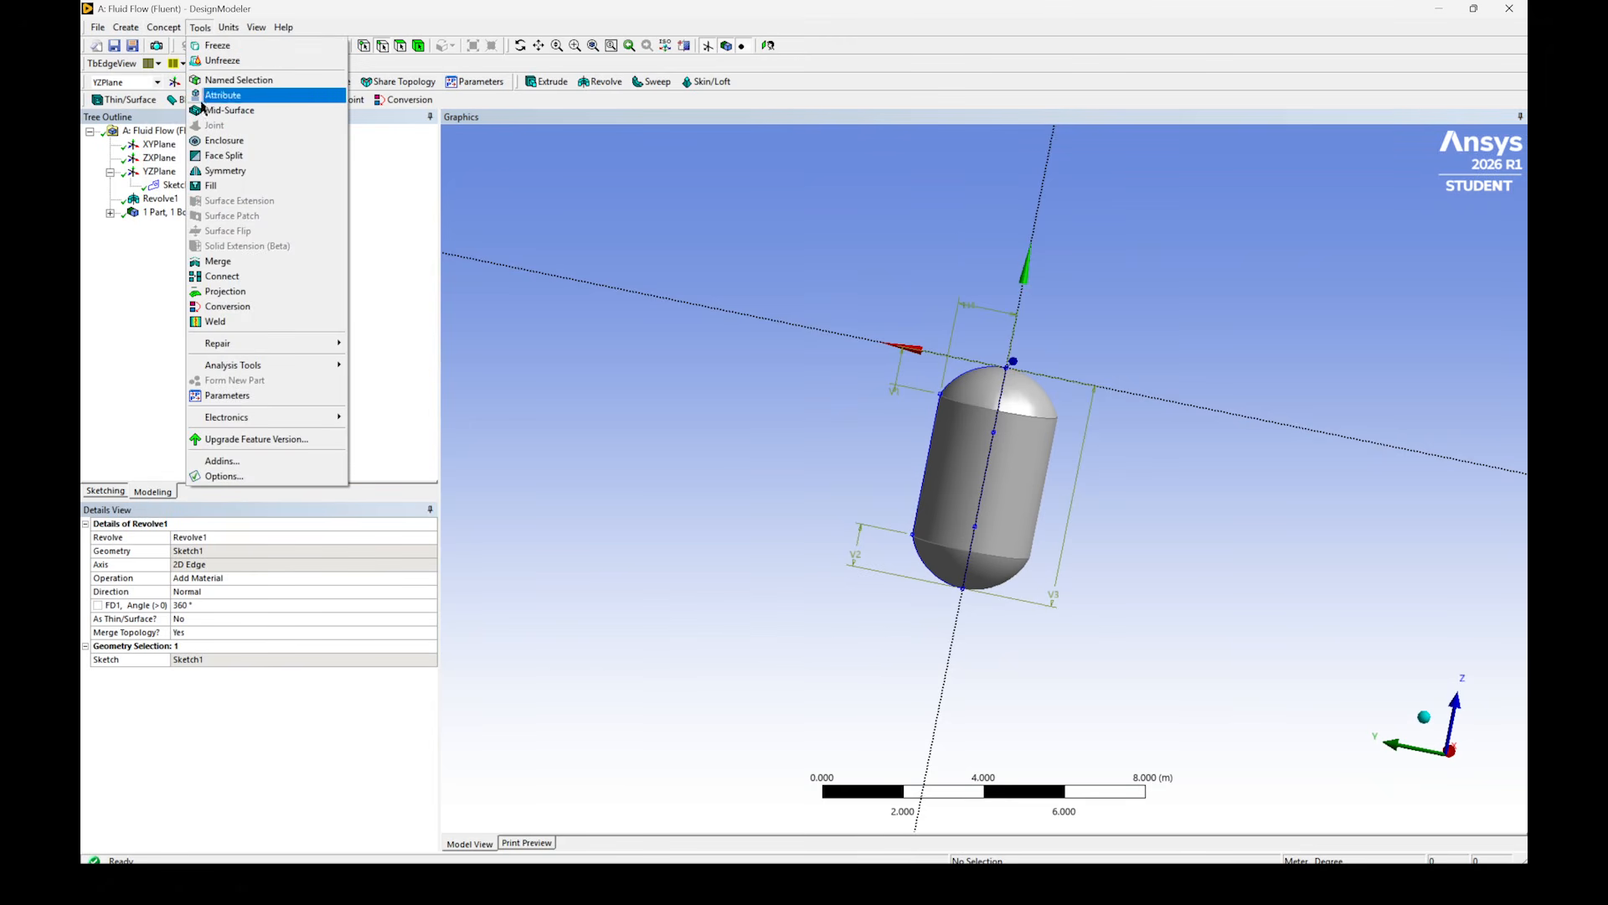
pyautogui.click(223, 140)
pyautogui.click(411, 551)
pyautogui.click(431, 550)
pyautogui.click(274, 574)
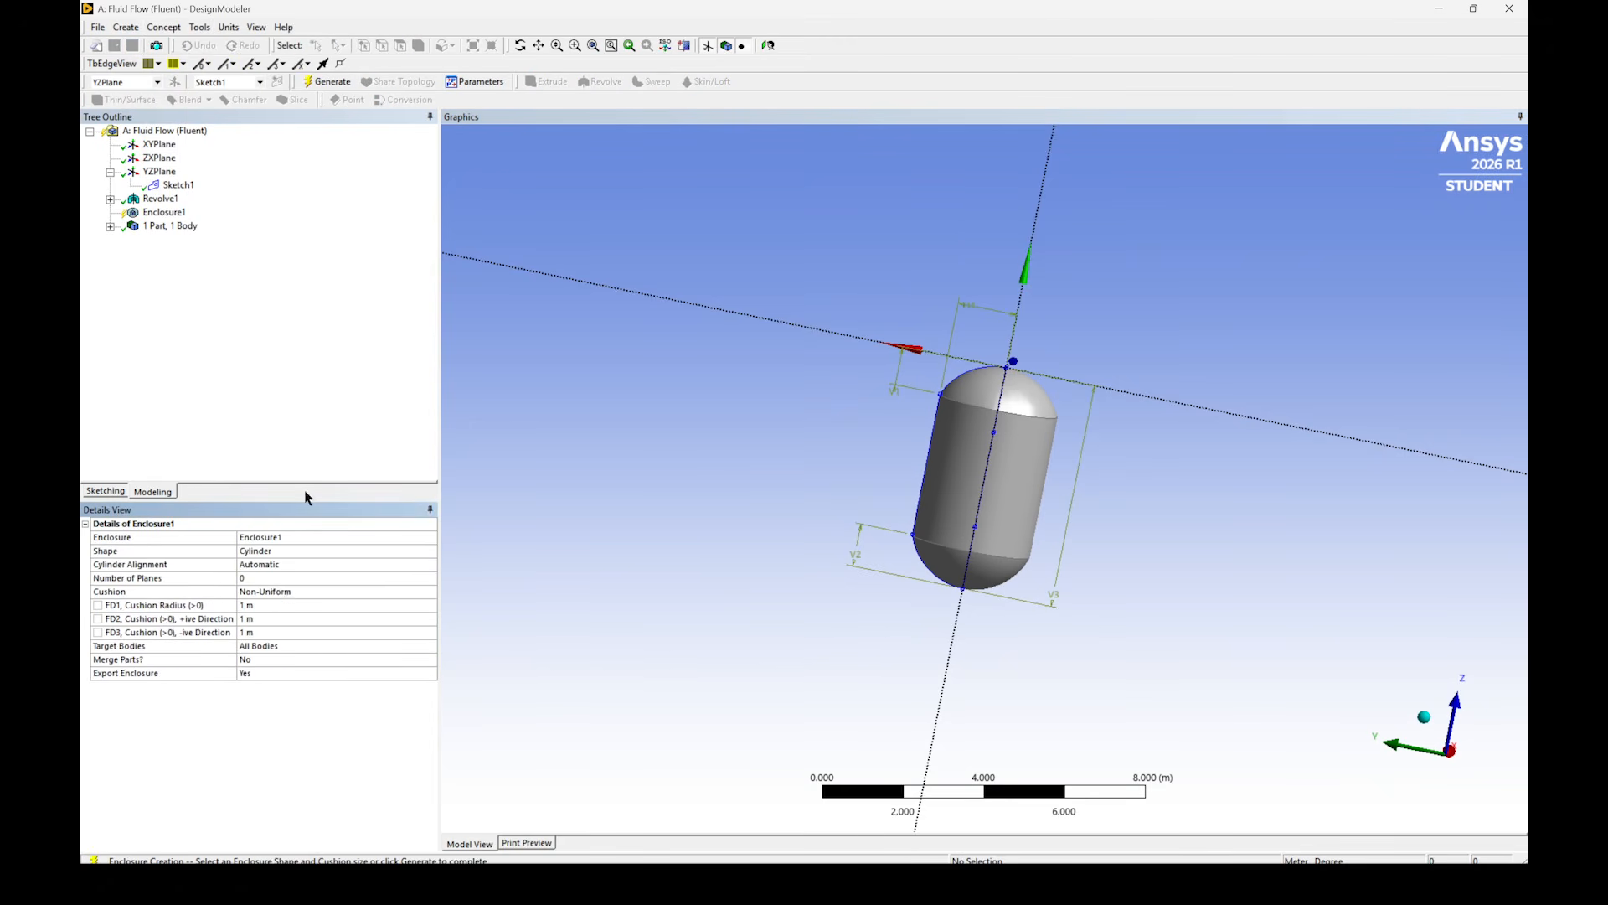
pyautogui.click(327, 81)
# - Edit the enclosure to a 2.5 m cushion radius and 10 m cushions in both axial directions, and regenerate it
pyautogui.rightClick(168, 212)
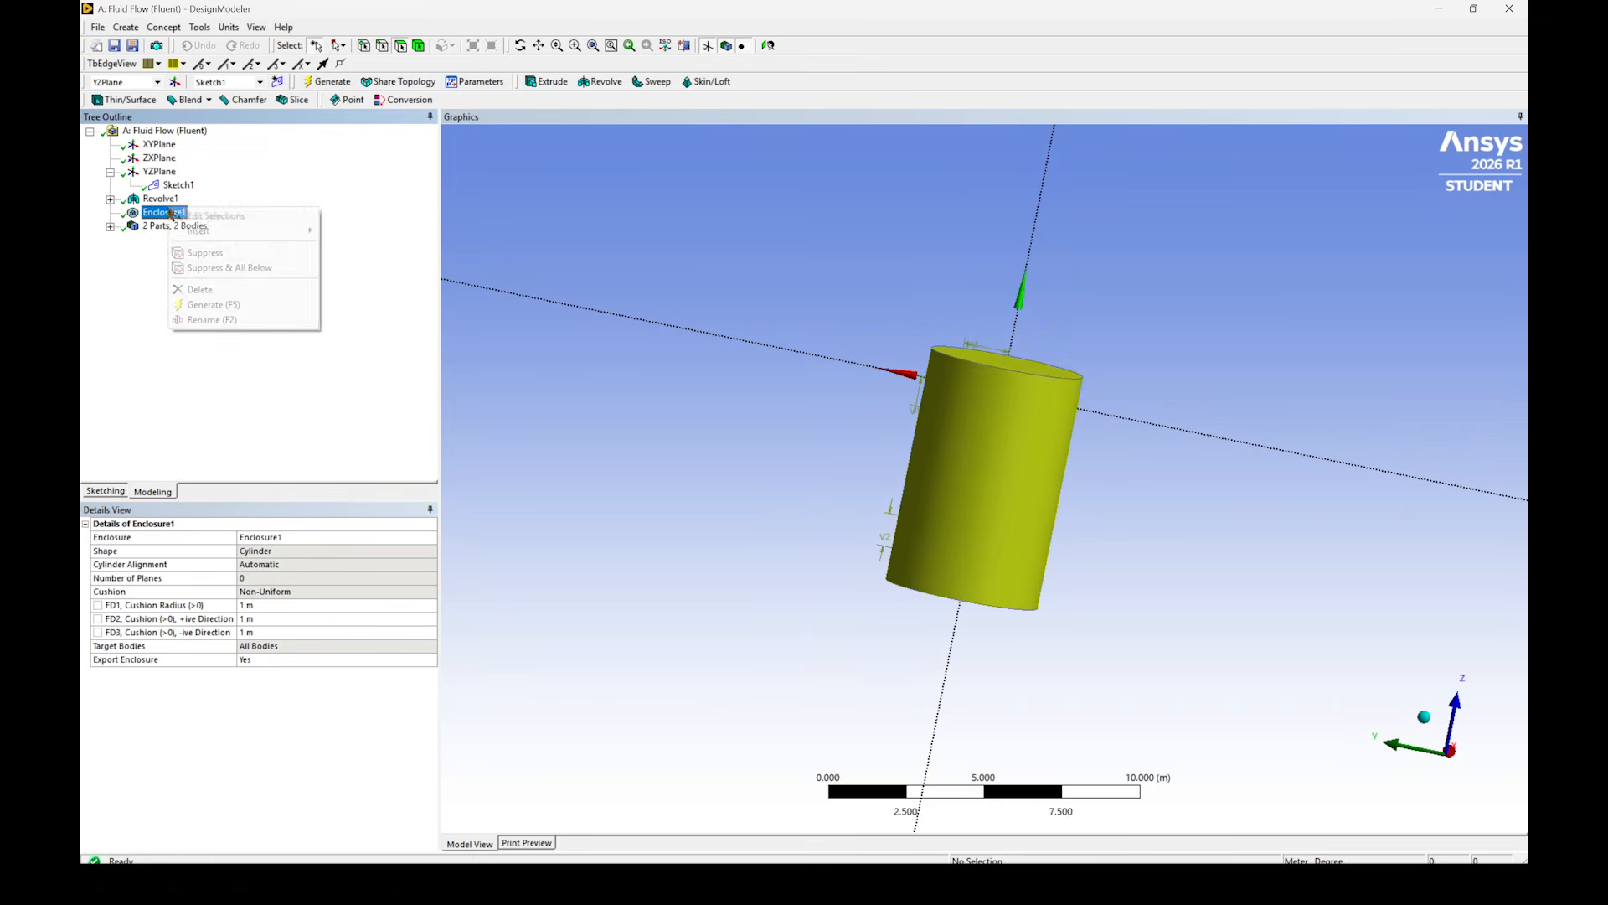
pyautogui.click(194, 219)
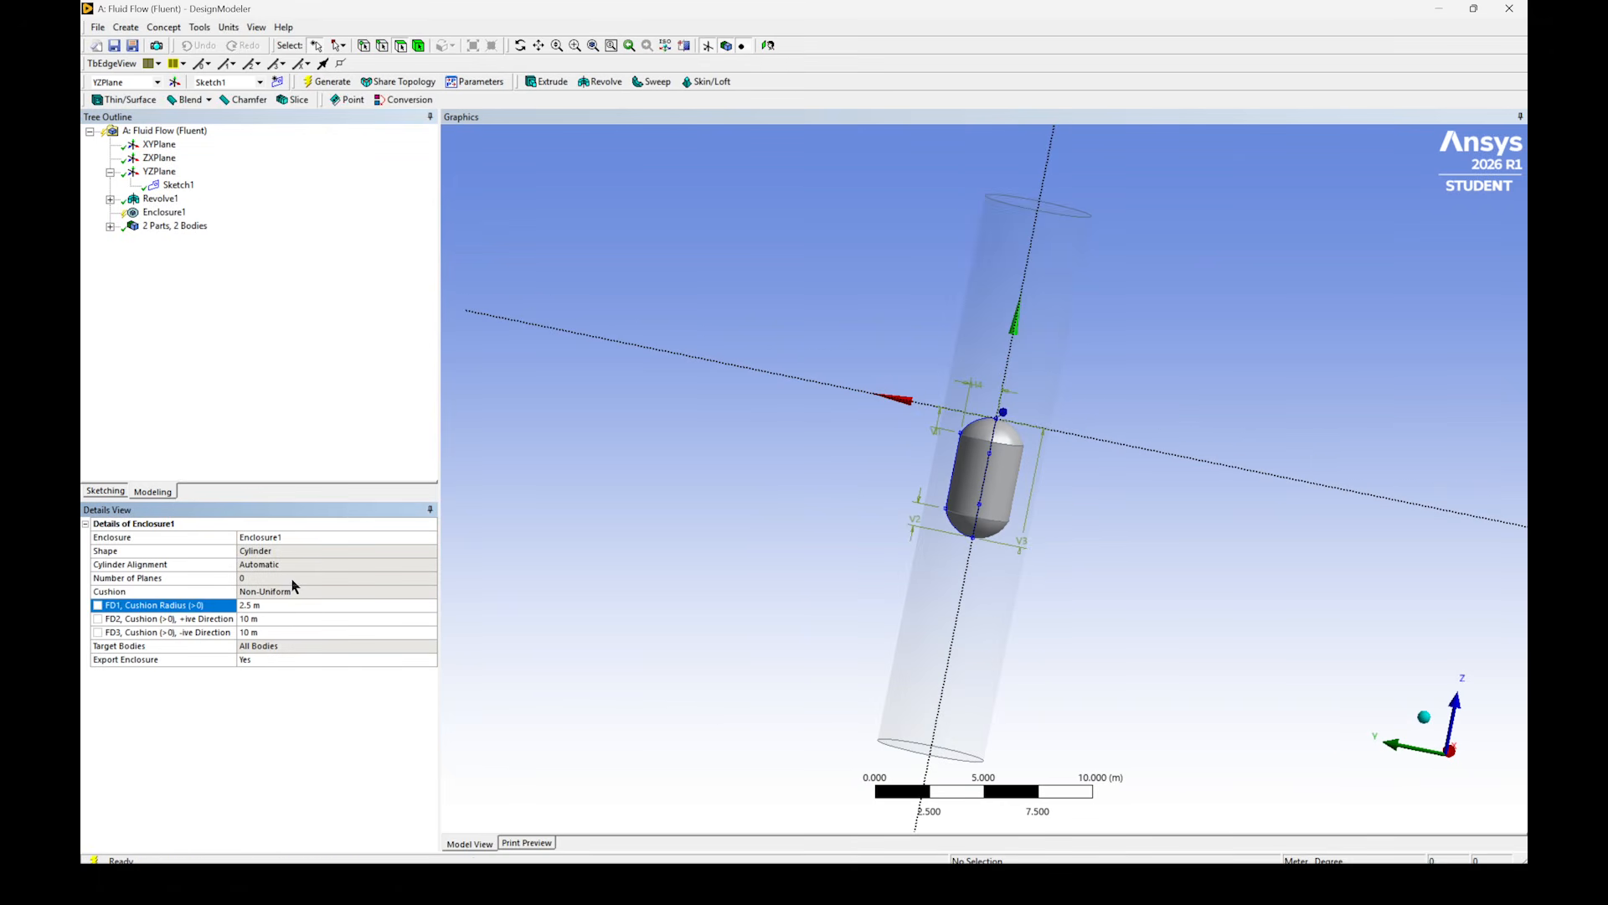
pyautogui.moveTo(690, 341); pyautogui.dragTo(622, 337, button='middle')
# - Add a Boolean feature and set its operation to Subtract
pyautogui.click(126, 27)
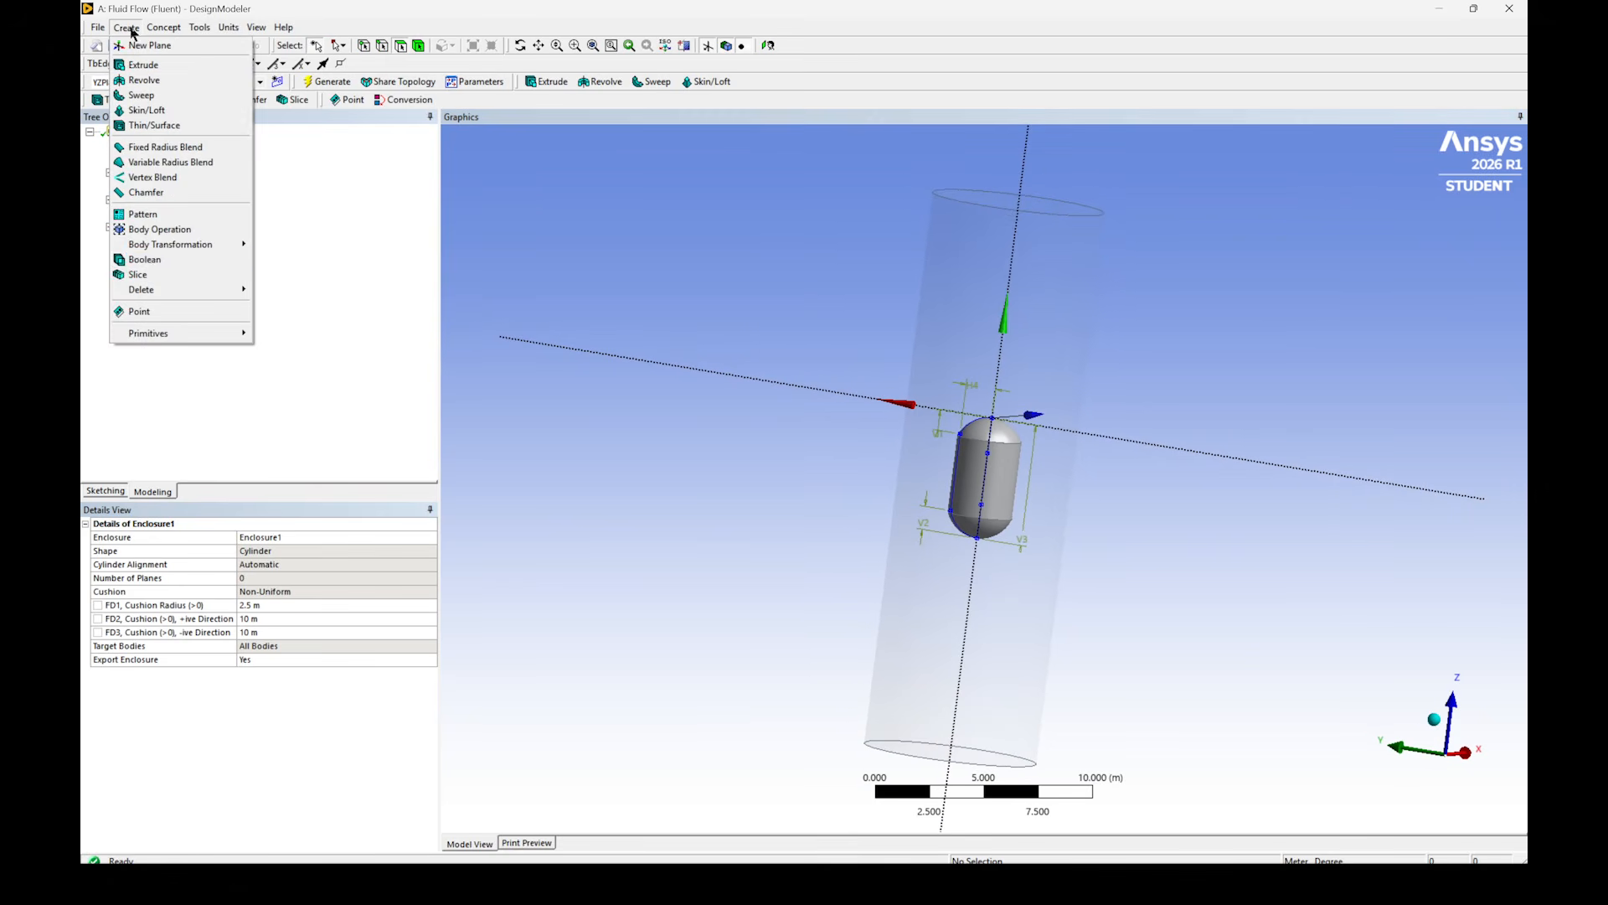
pyautogui.click(159, 258)
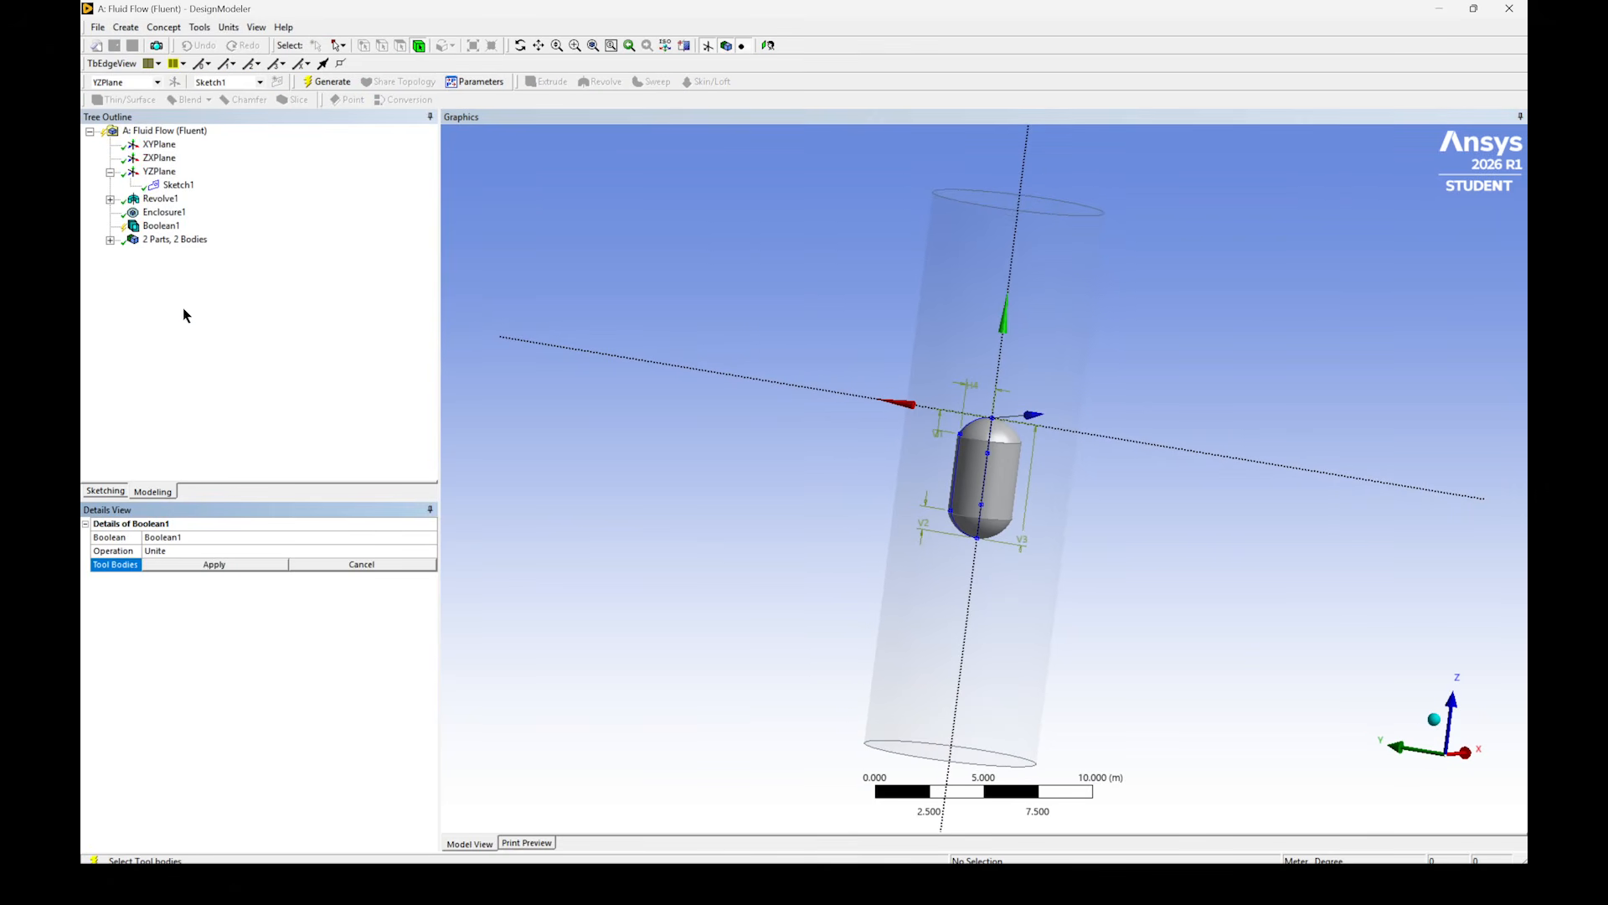
pyautogui.click(215, 550)
pyautogui.click(429, 551)
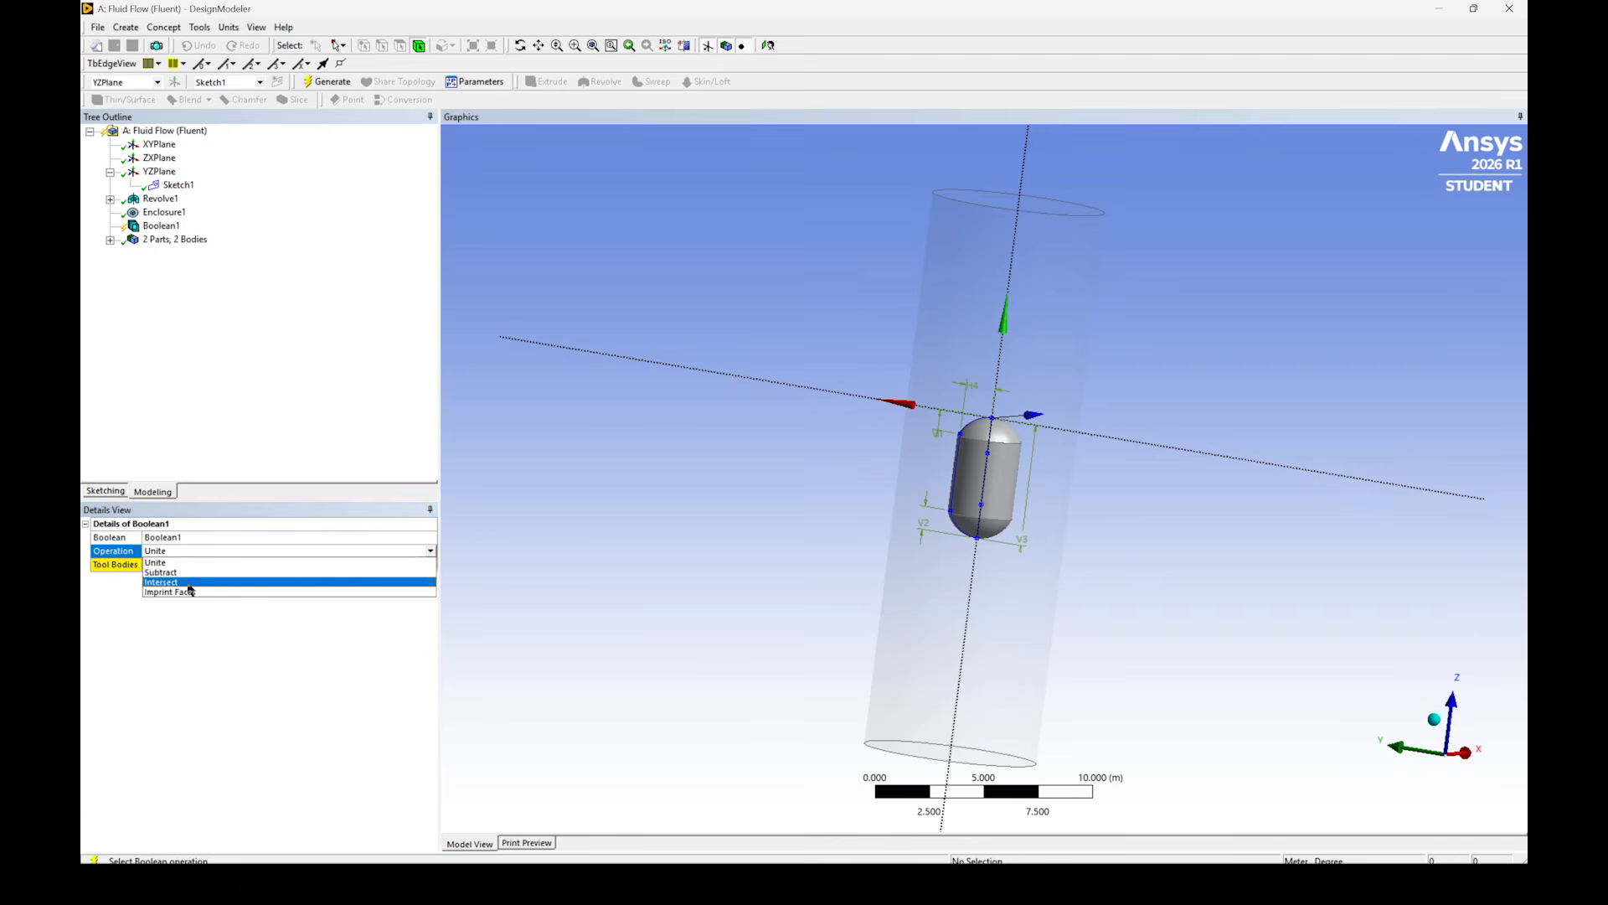
pyautogui.click(177, 577)
pyautogui.click(178, 566)
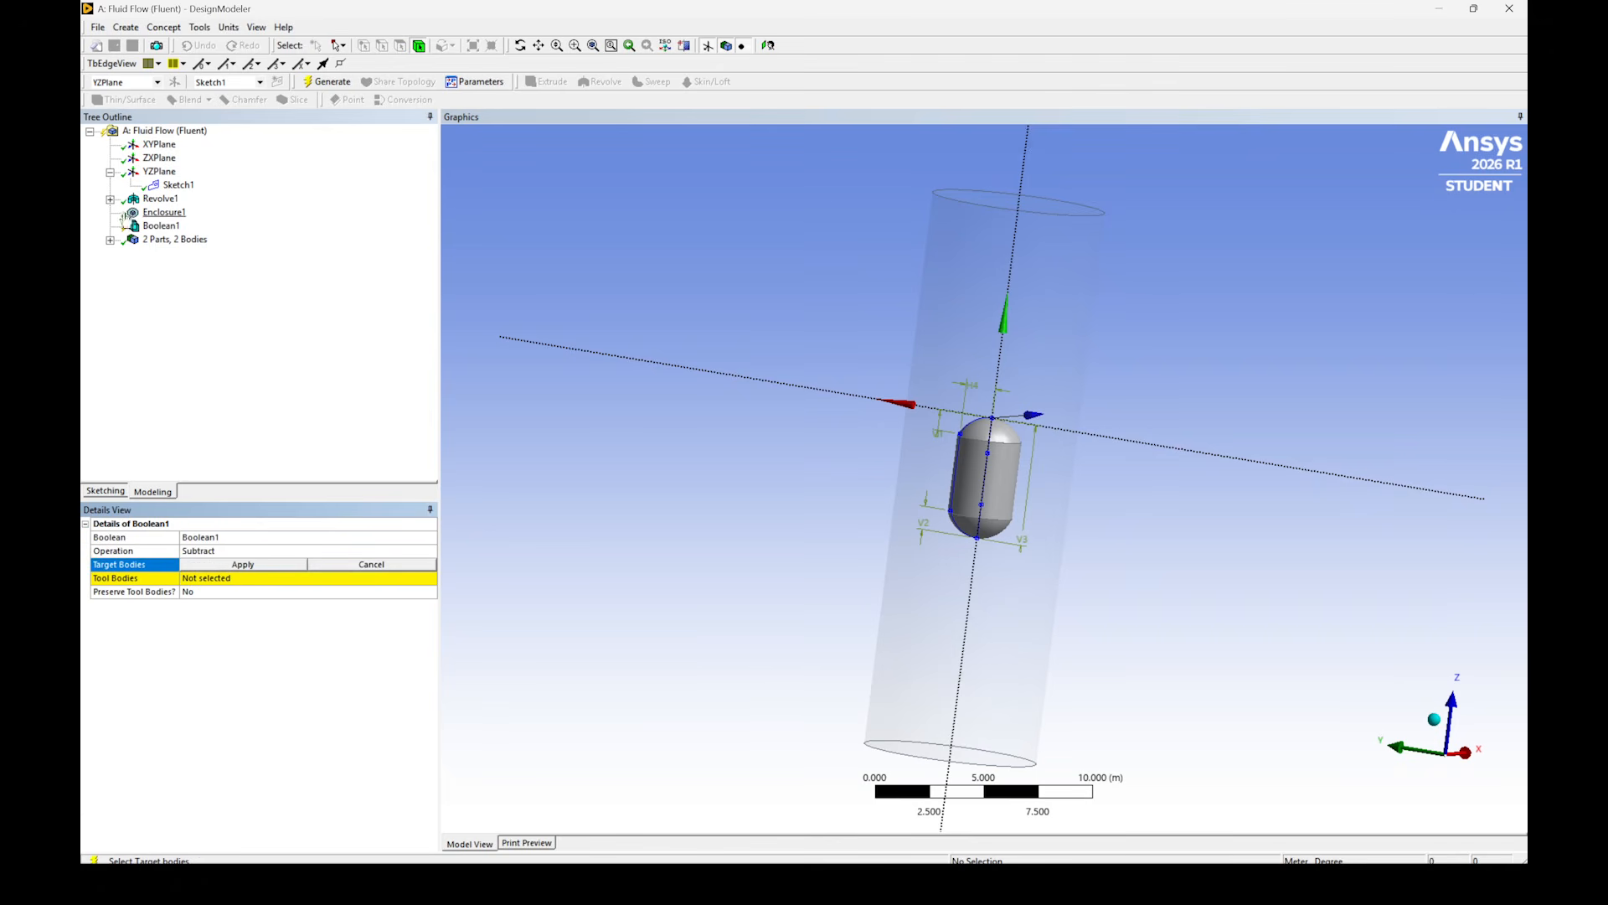
# - Assign the capsule solid as the Boolean's target body and the enclosure solid as its tool body
pyautogui.click(110, 239)
pyautogui.click(173, 252)
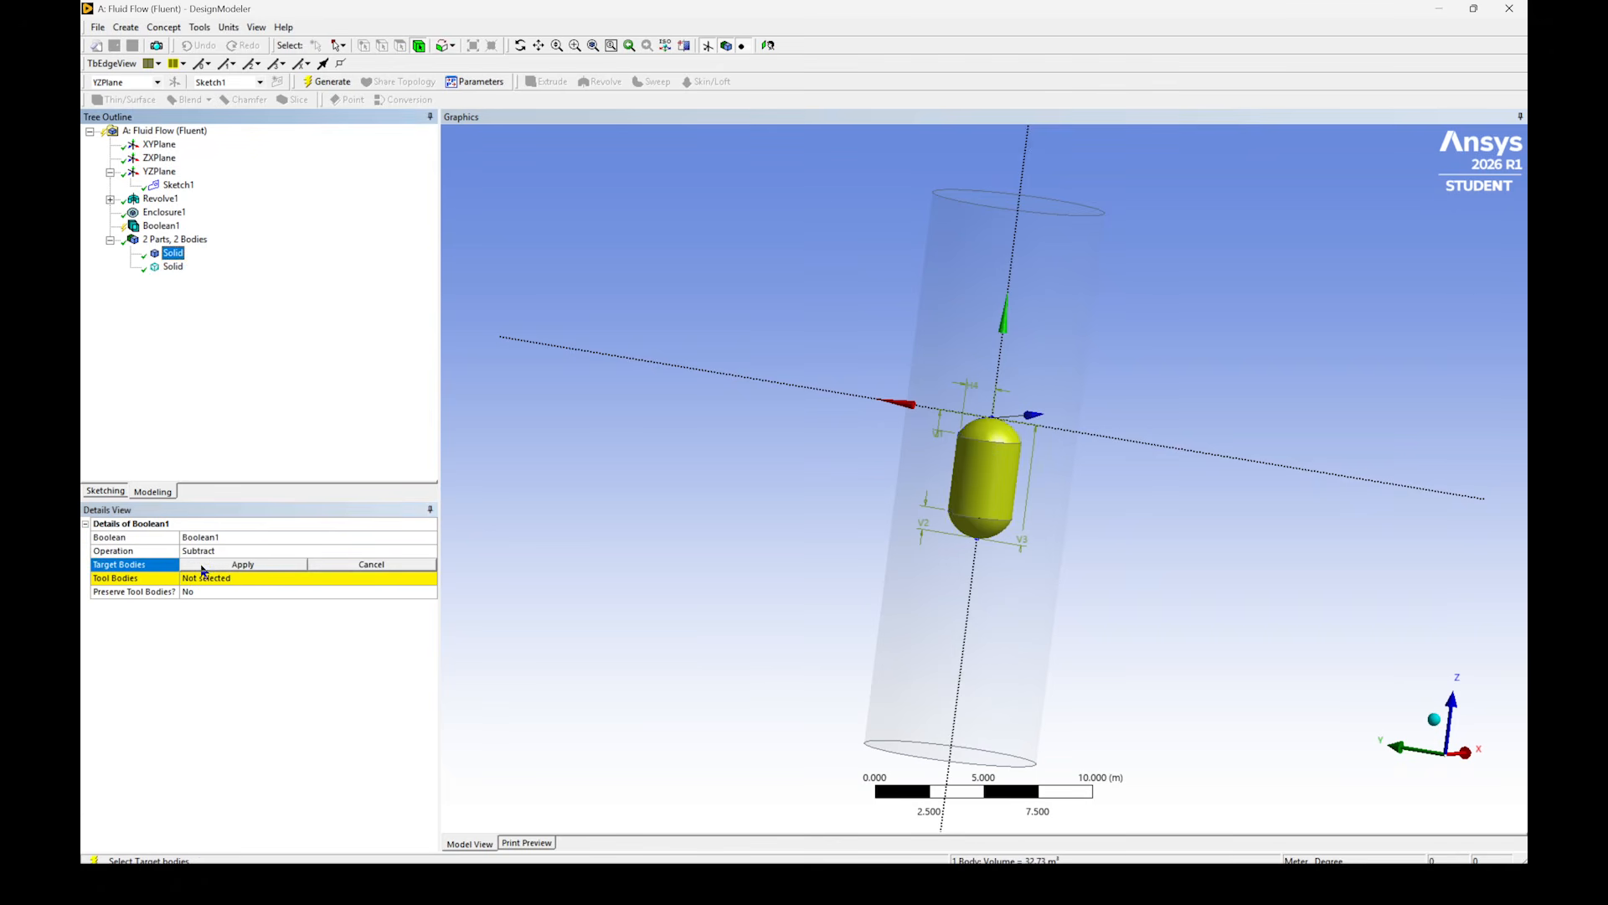
pyautogui.click(214, 565)
pyautogui.click(173, 267)
pyautogui.click(243, 578)
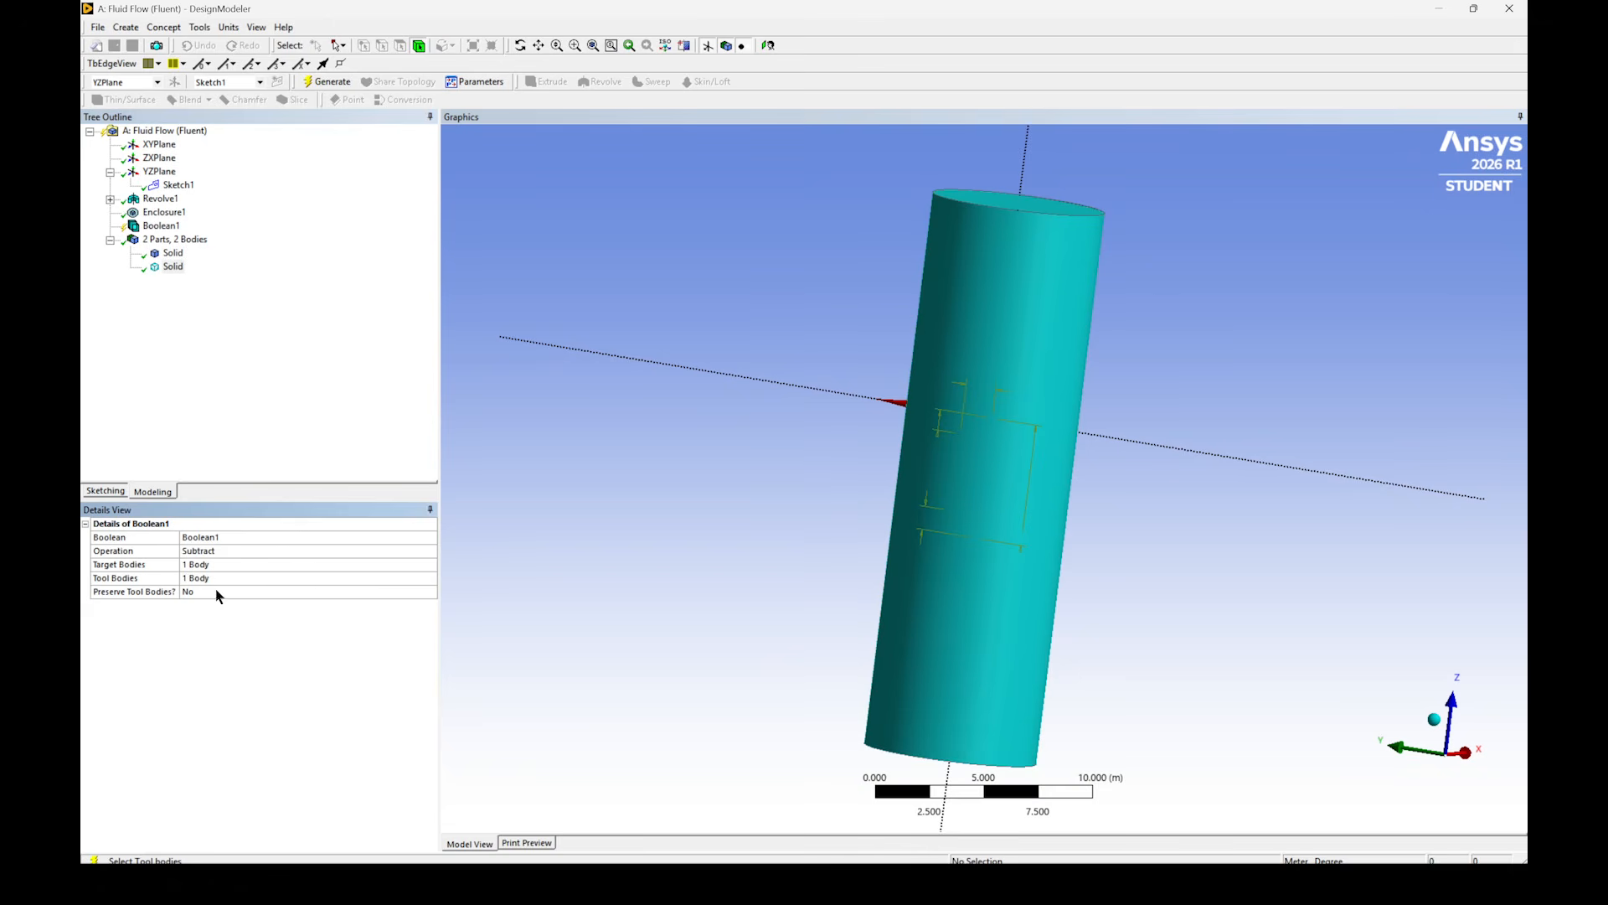
# - Set the Boolean's Preserve Tool Bodies option to Yes and generate the subtraction
pyautogui.click(429, 591)
pyautogui.click(430, 591)
pyautogui.click(254, 616)
pyautogui.click(317, 82)
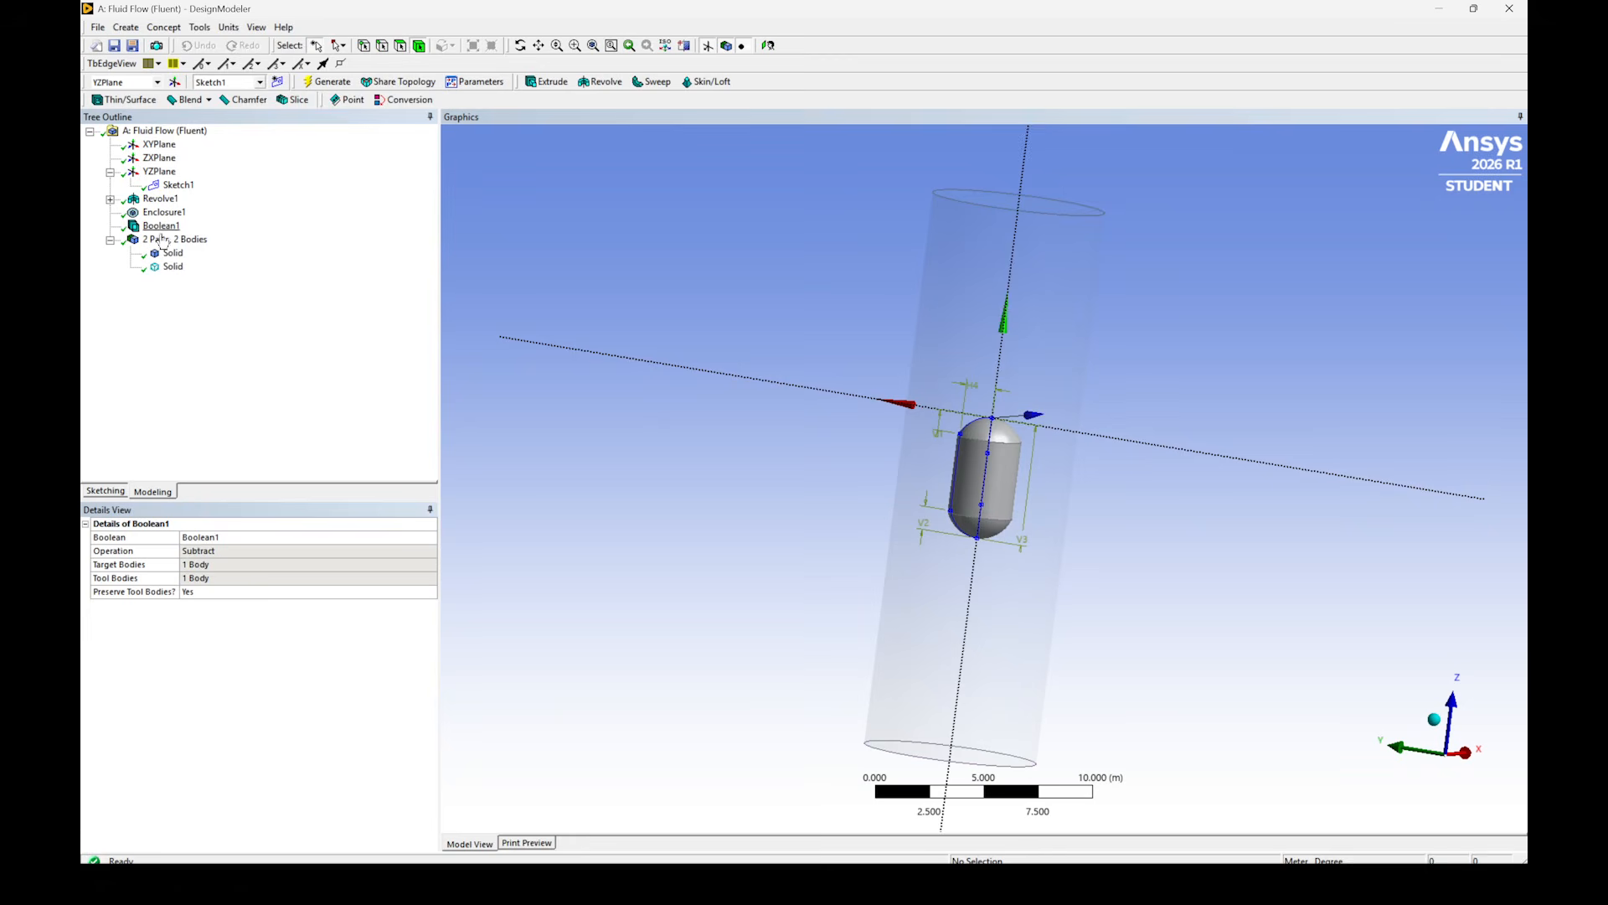
# - Add a Translate body transformation and assign the capsule solid as the body it moves
pyautogui.click(170, 266)
pyautogui.click(165, 27)
pyautogui.moveTo(127, 27)
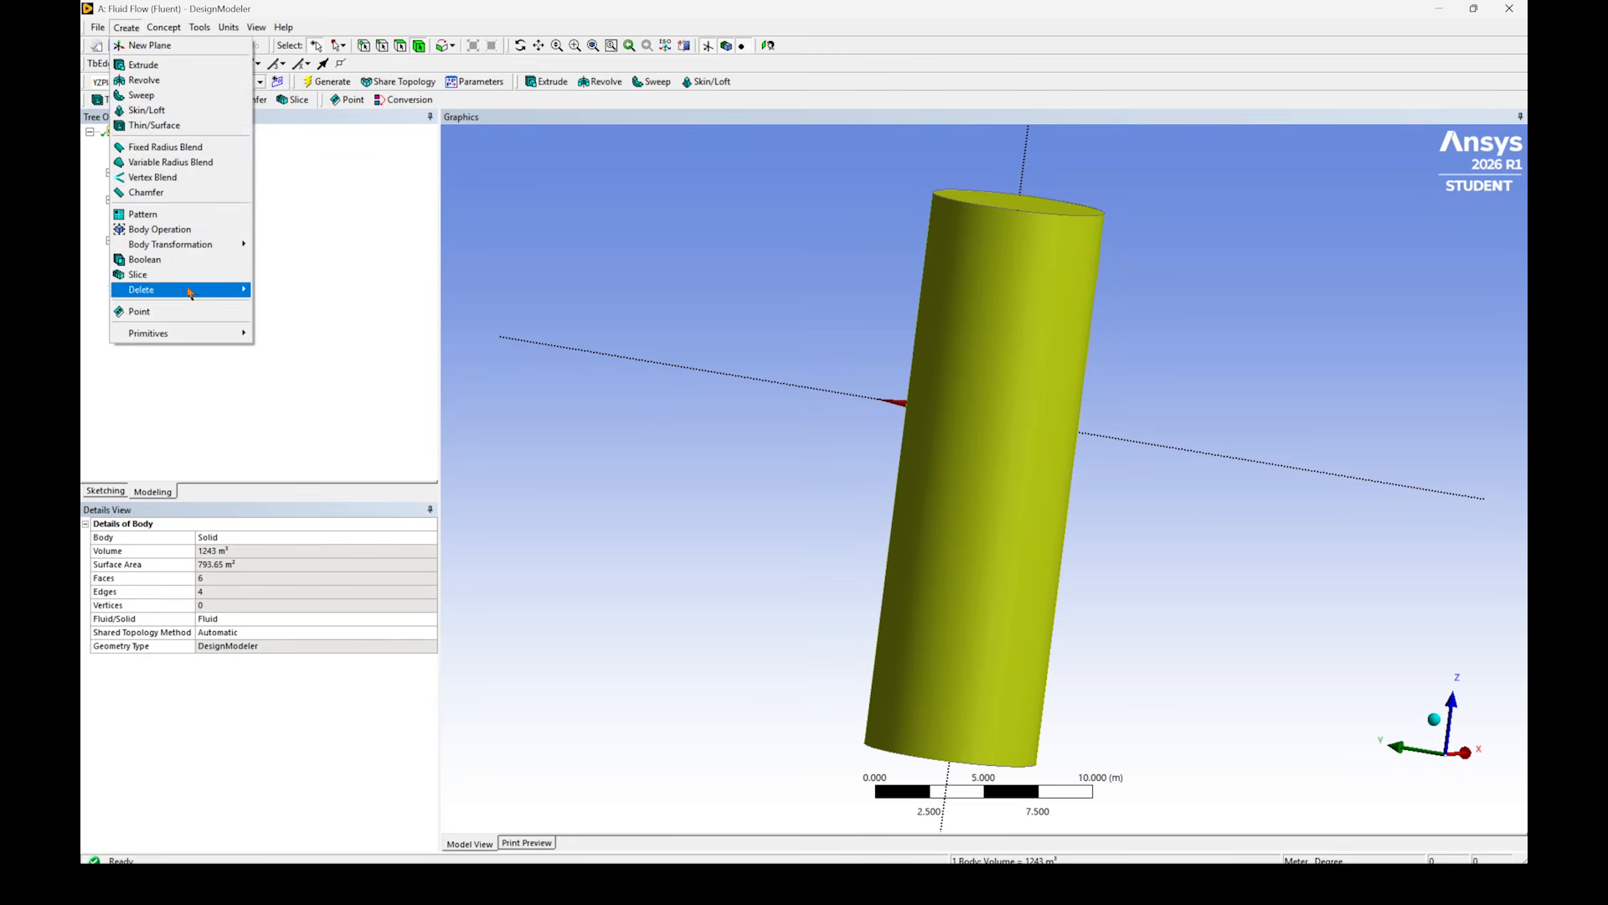
pyautogui.moveTo(205, 245)
pyautogui.click(286, 260)
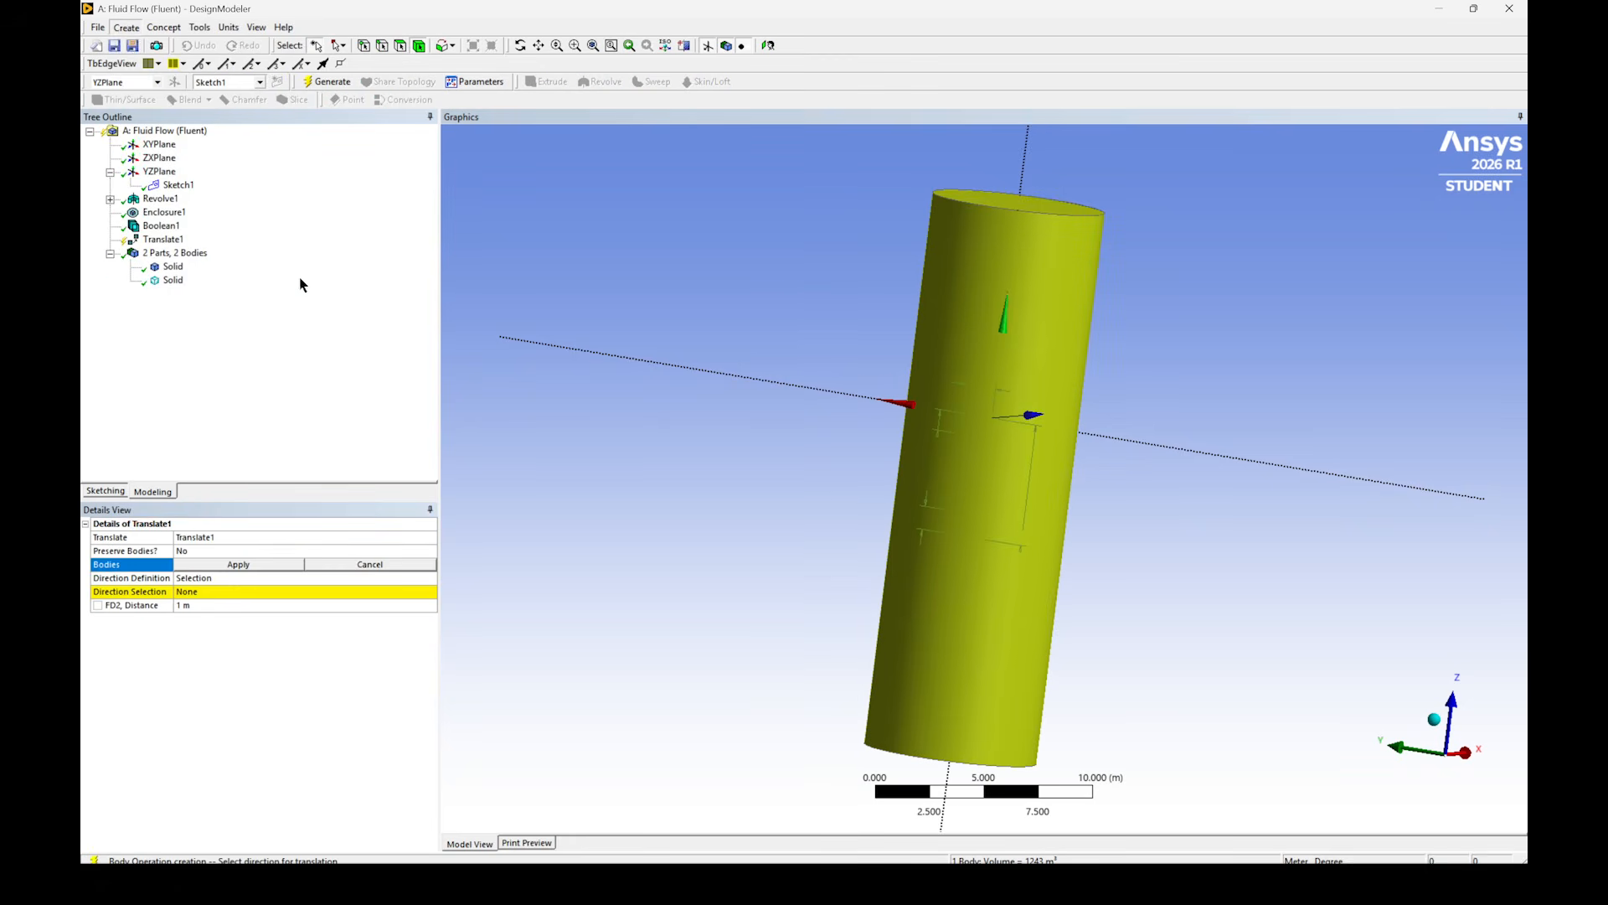
pyautogui.click(173, 266)
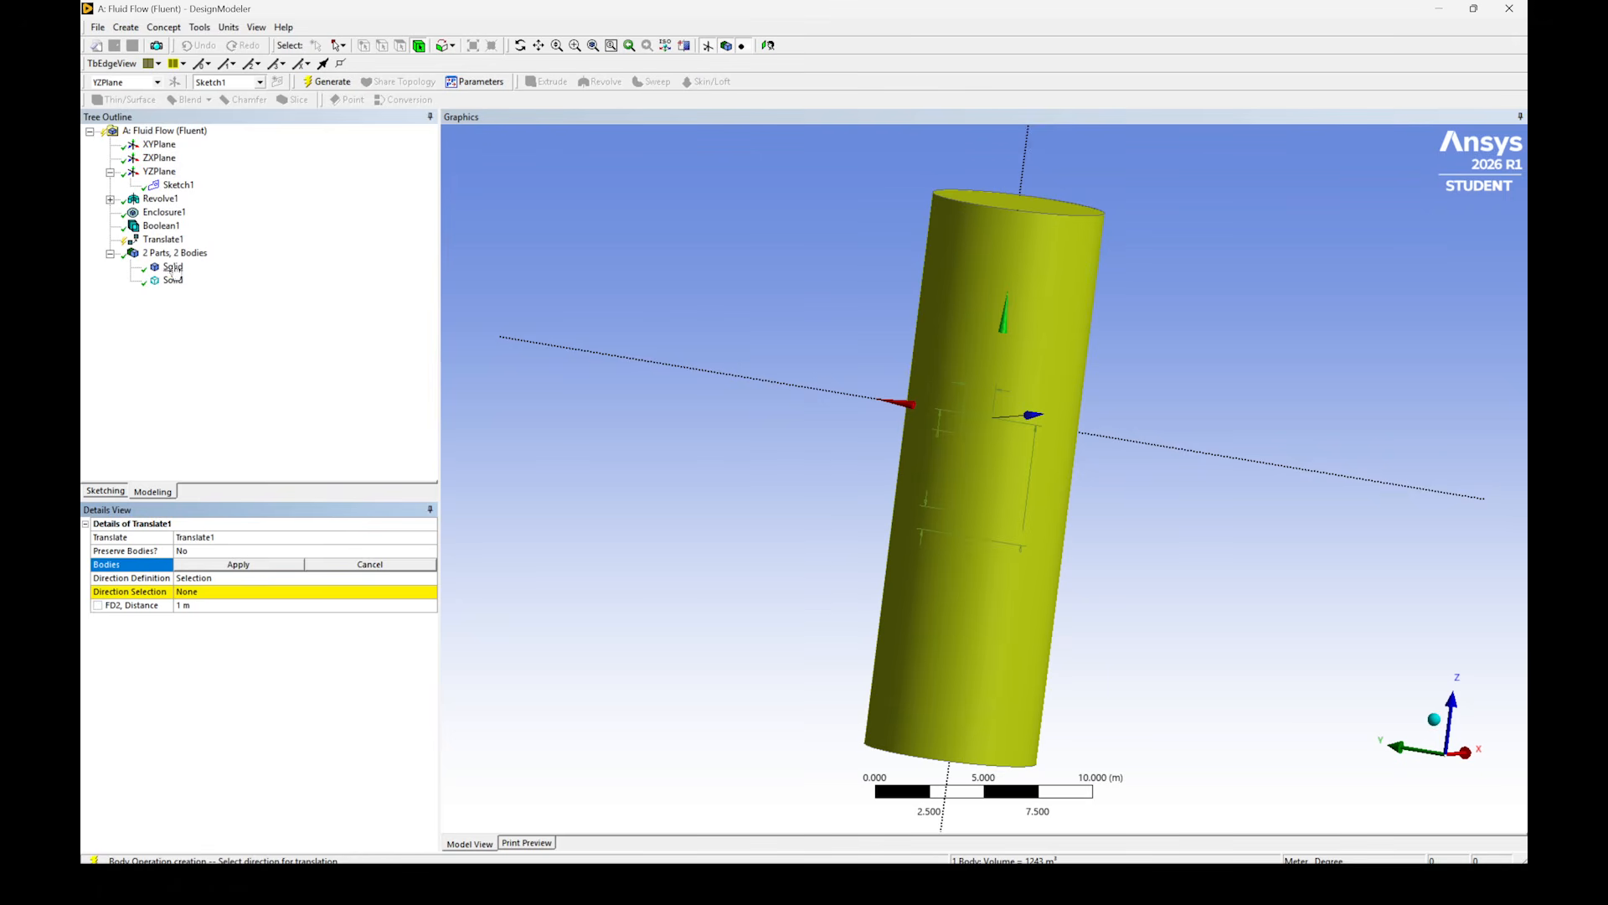
pyautogui.click(237, 564)
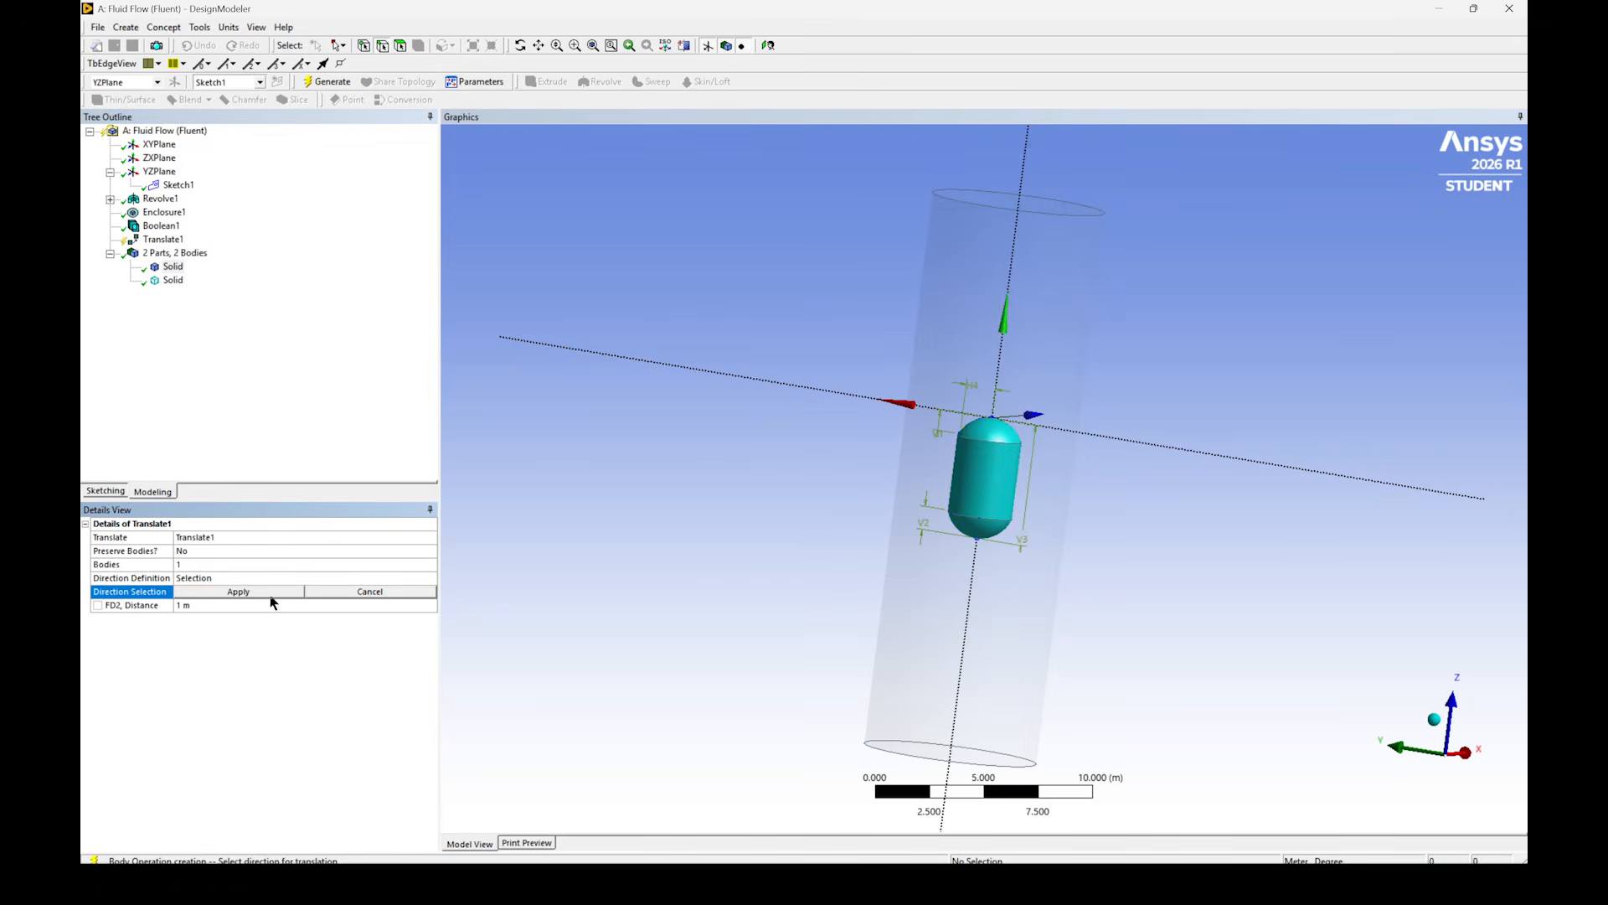
# - Set the translation direction along the sketch plane's red axis with a distance of 10 m, and generate it
pyautogui.click(882, 409)
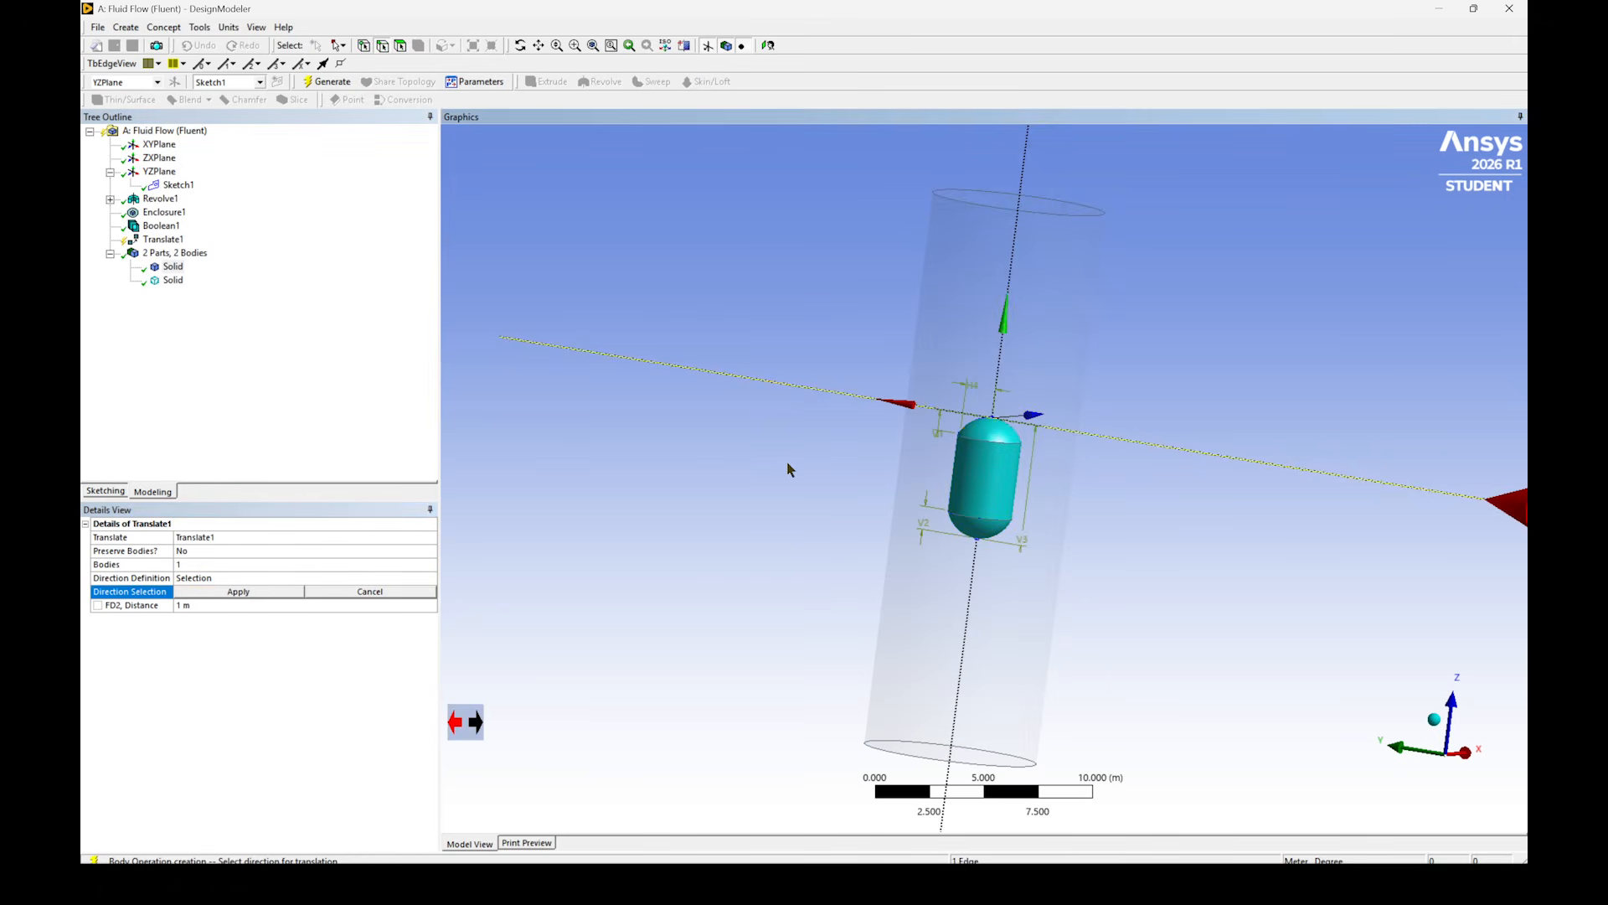
pyautogui.click(224, 593)
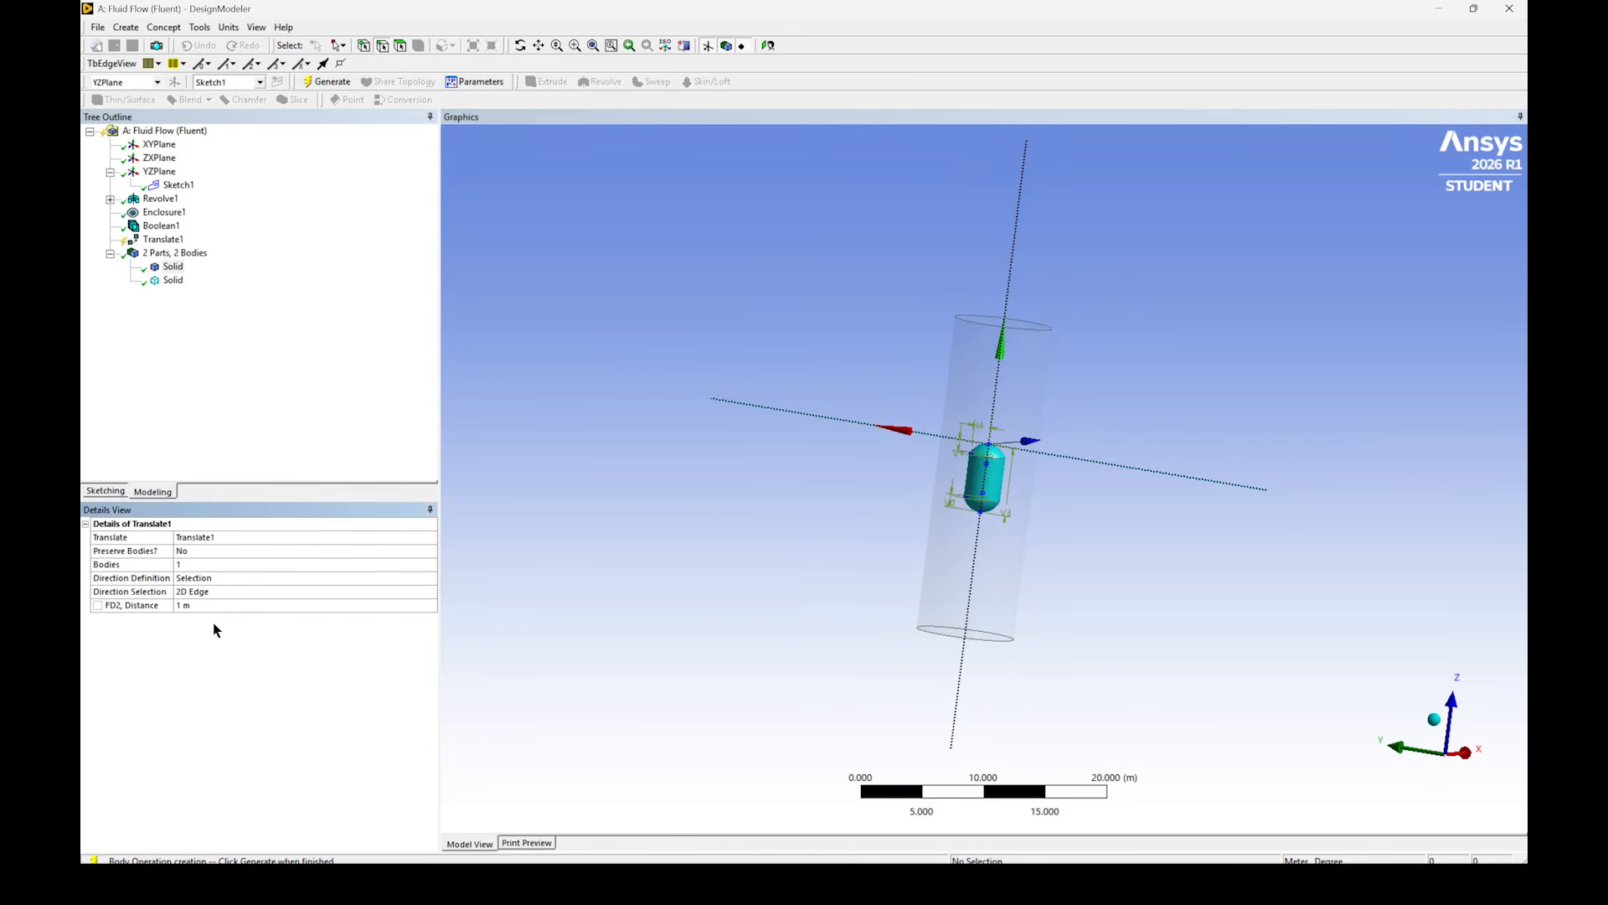
pyautogui.click(230, 605)
pyautogui.write('5')
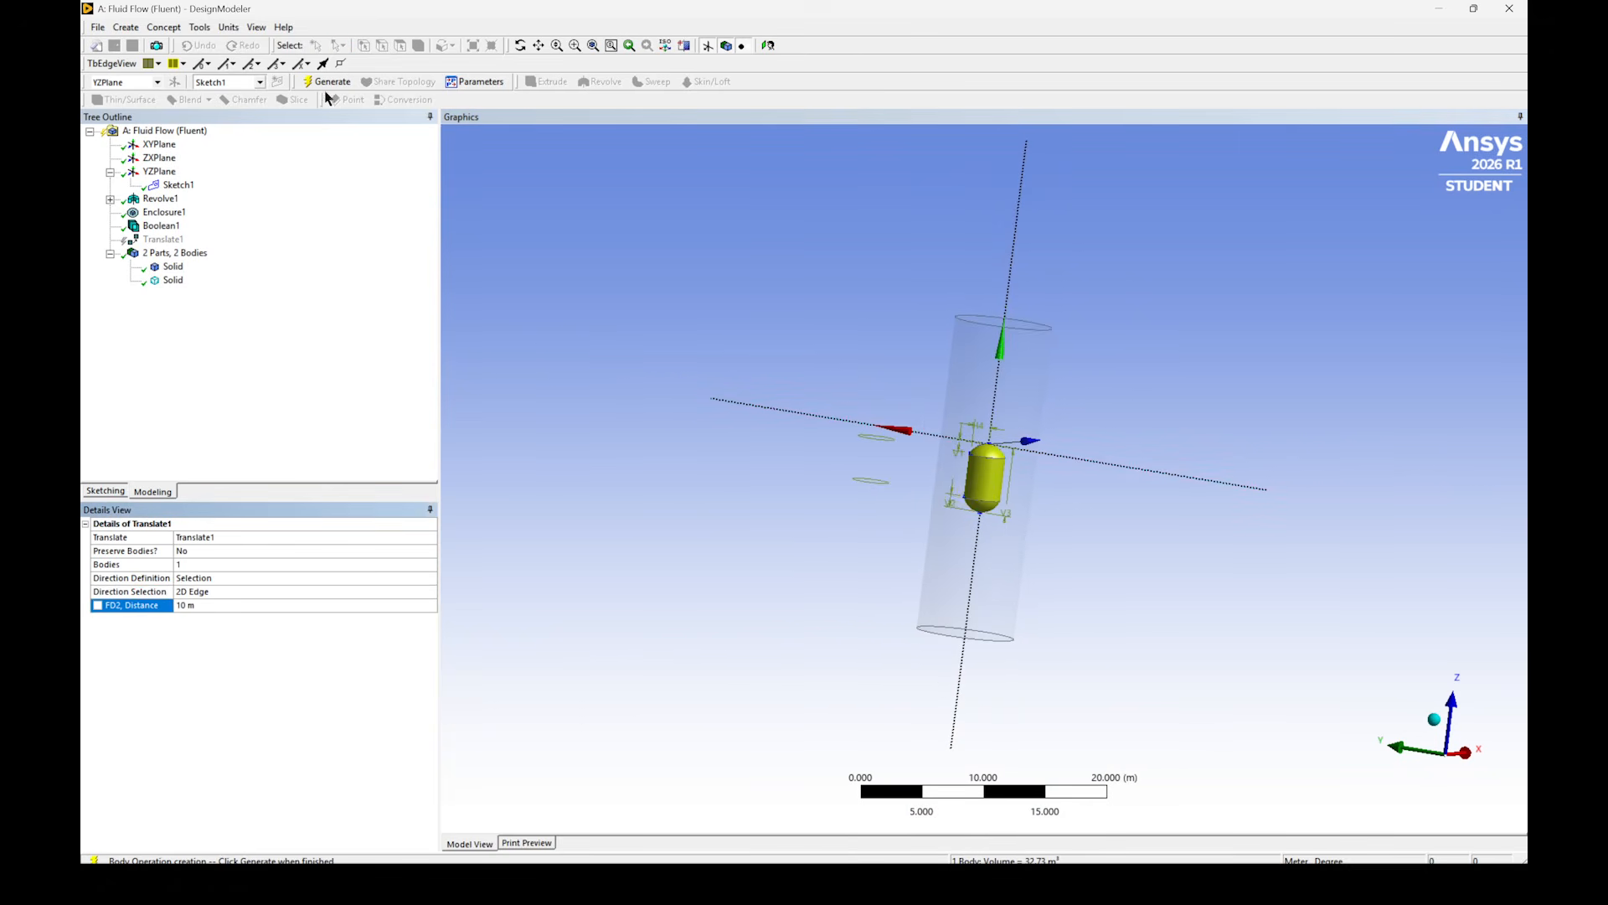
pyautogui.click(327, 84)
pyautogui.moveTo(725, 355); pyautogui.dragTo(171, 319, button='middle')
pyautogui.scroll(2, 982, 452)
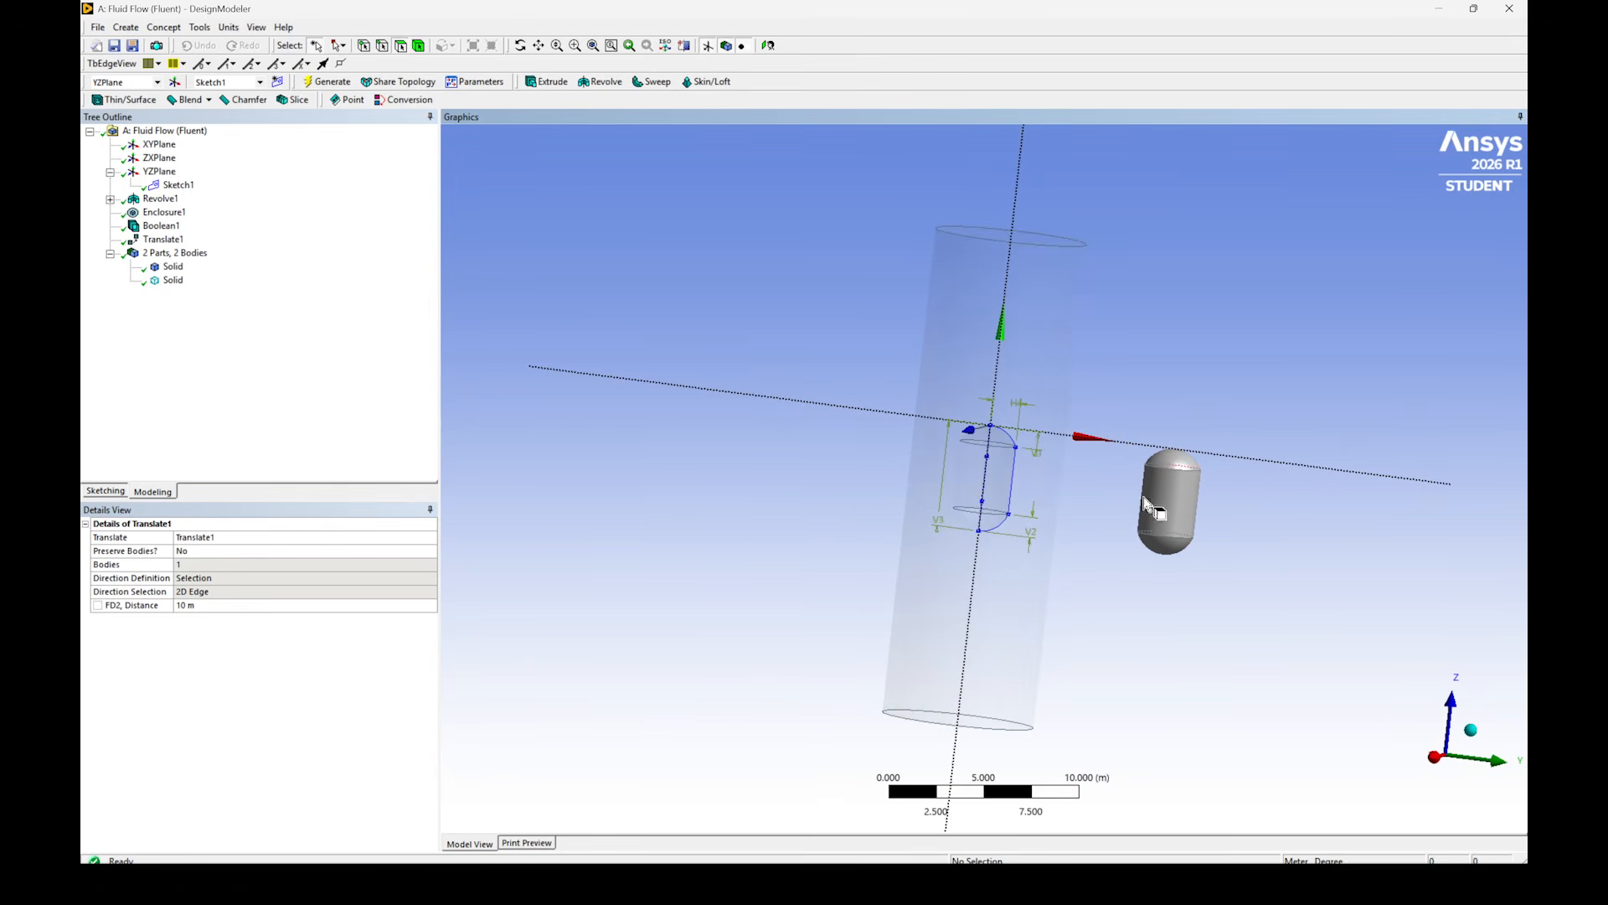
# - Set the Radius design parameter to 1 m and regenerate the model
pyautogui.click(474, 81)
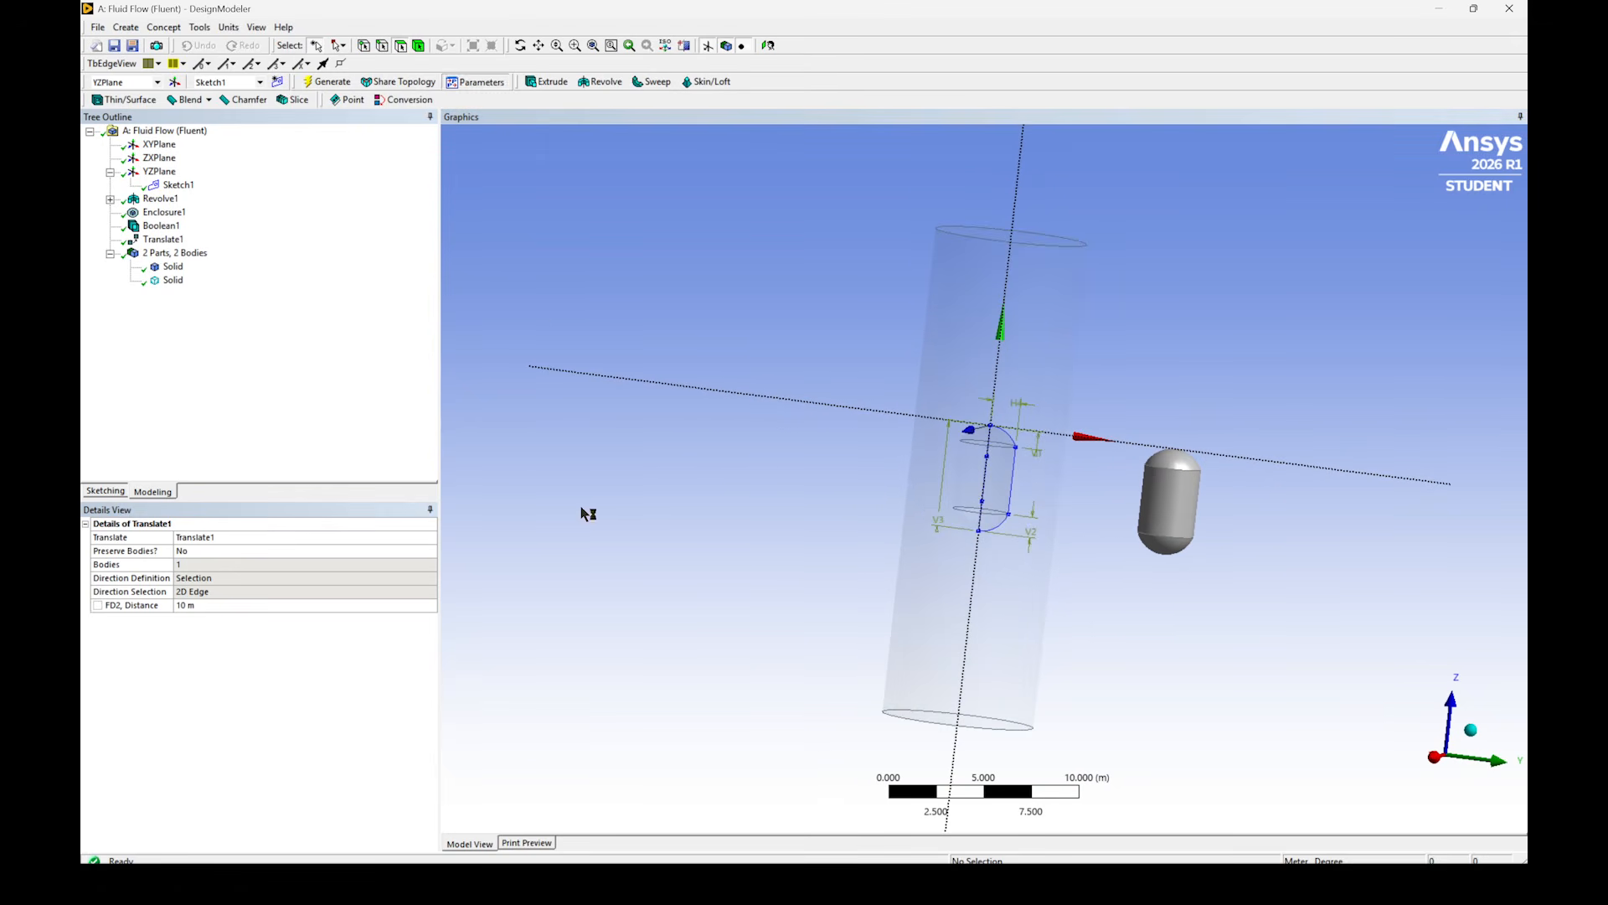
pyautogui.click(590, 677)
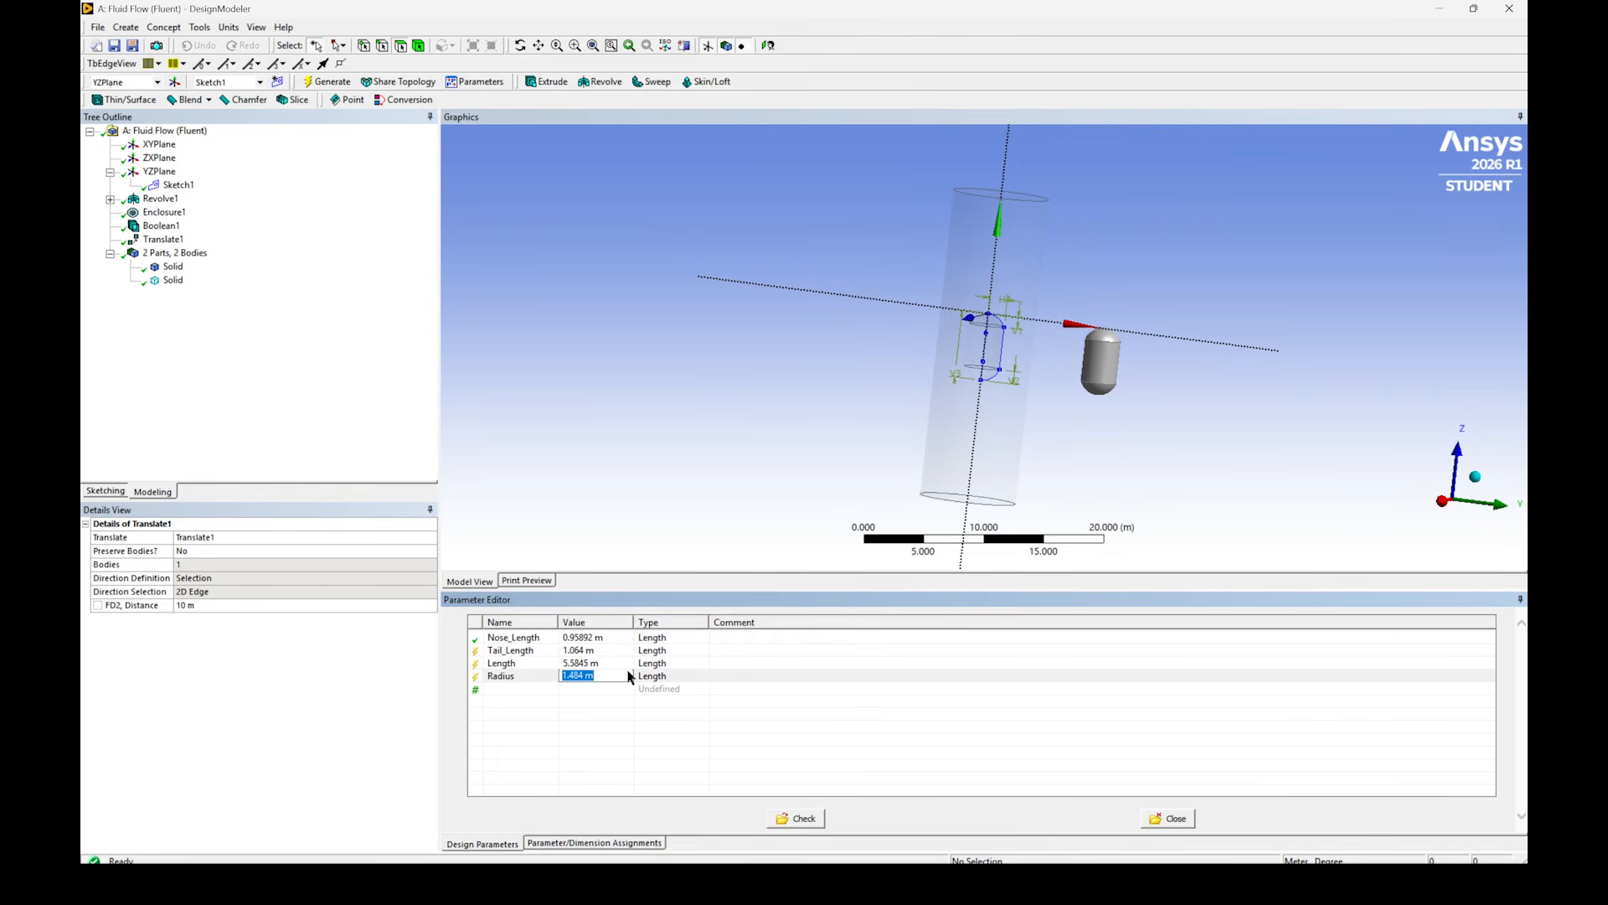
pyautogui.write('1')
pyautogui.press('Return')
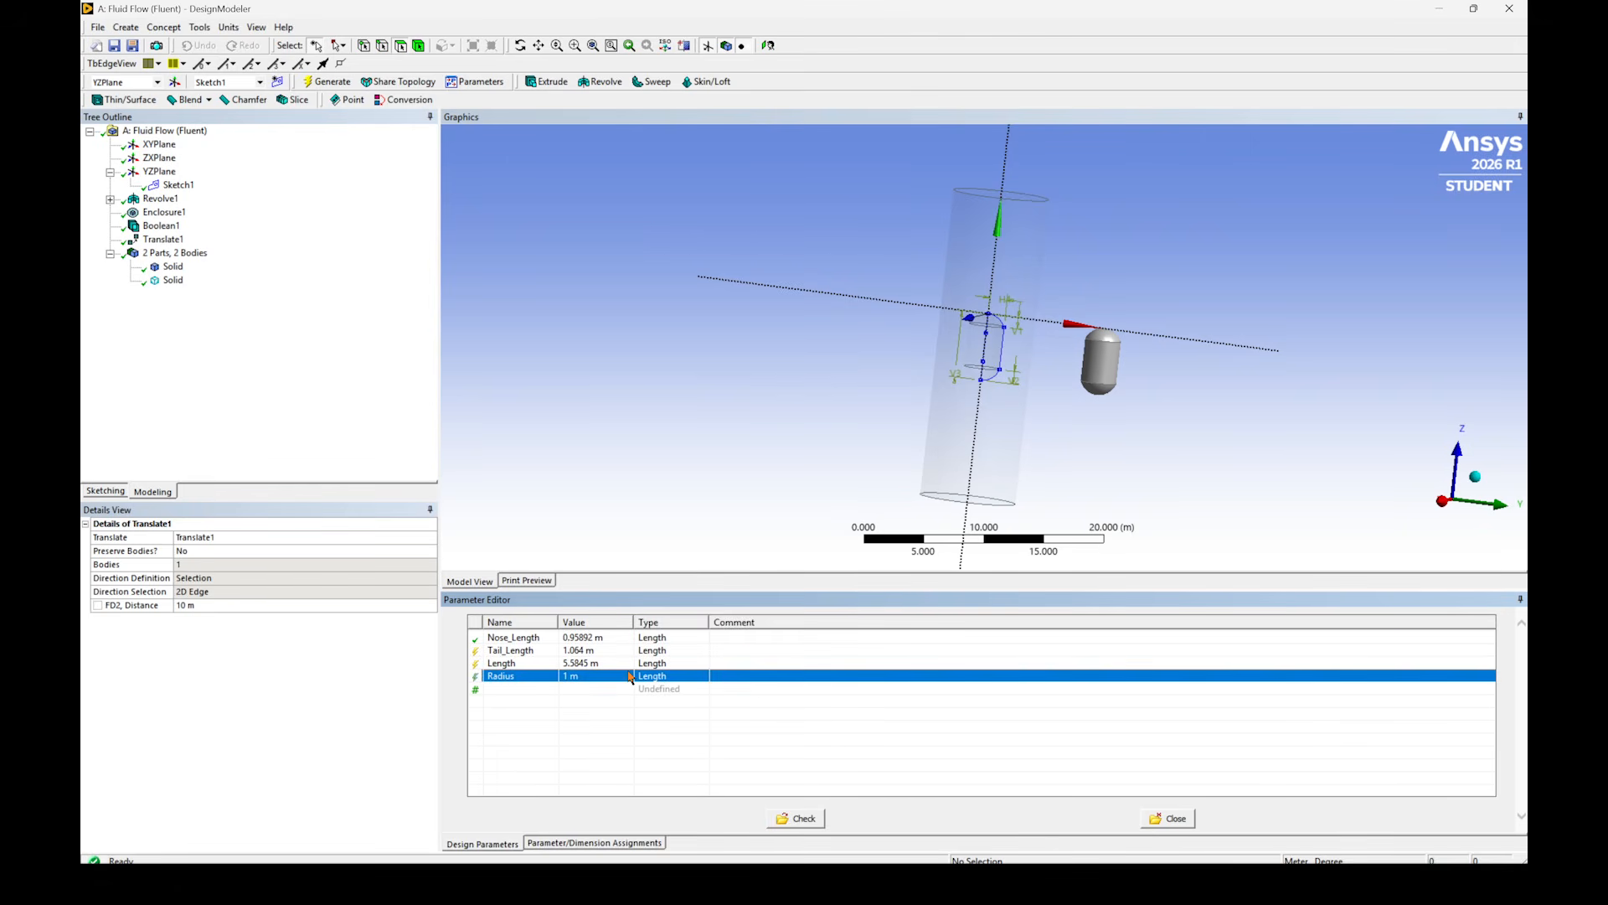
pyautogui.click(345, 83)
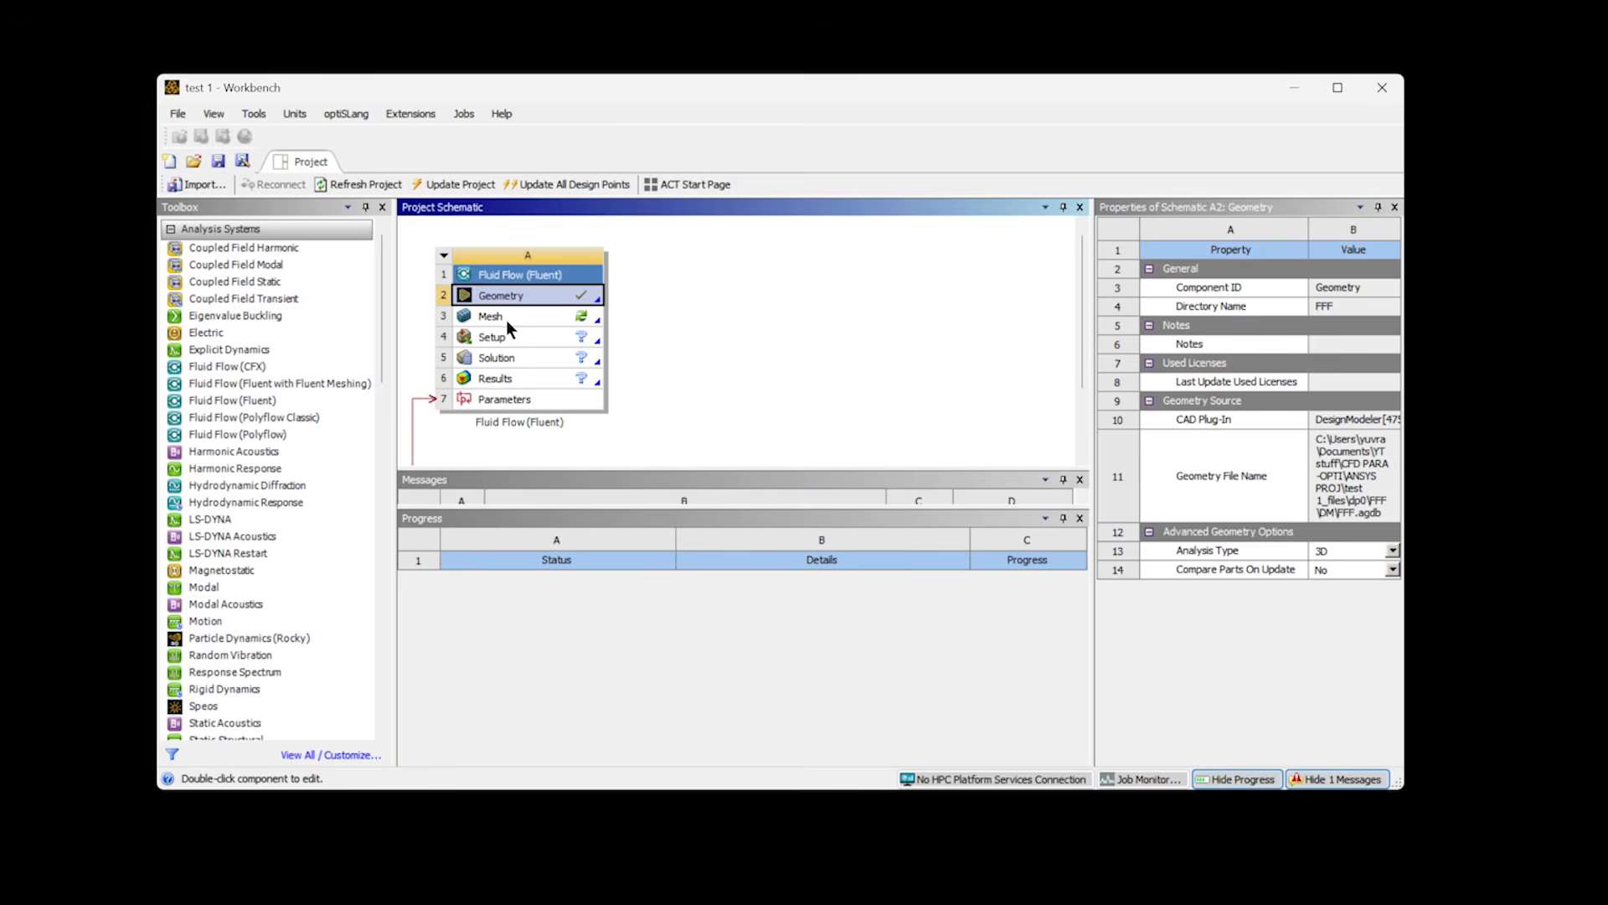
# - Switch to Workbench and open the Fluid Flow system's Mesh component for editing
pyautogui.click(508, 316)
pyautogui.rightClick(513, 317)
pyautogui.click(574, 326)
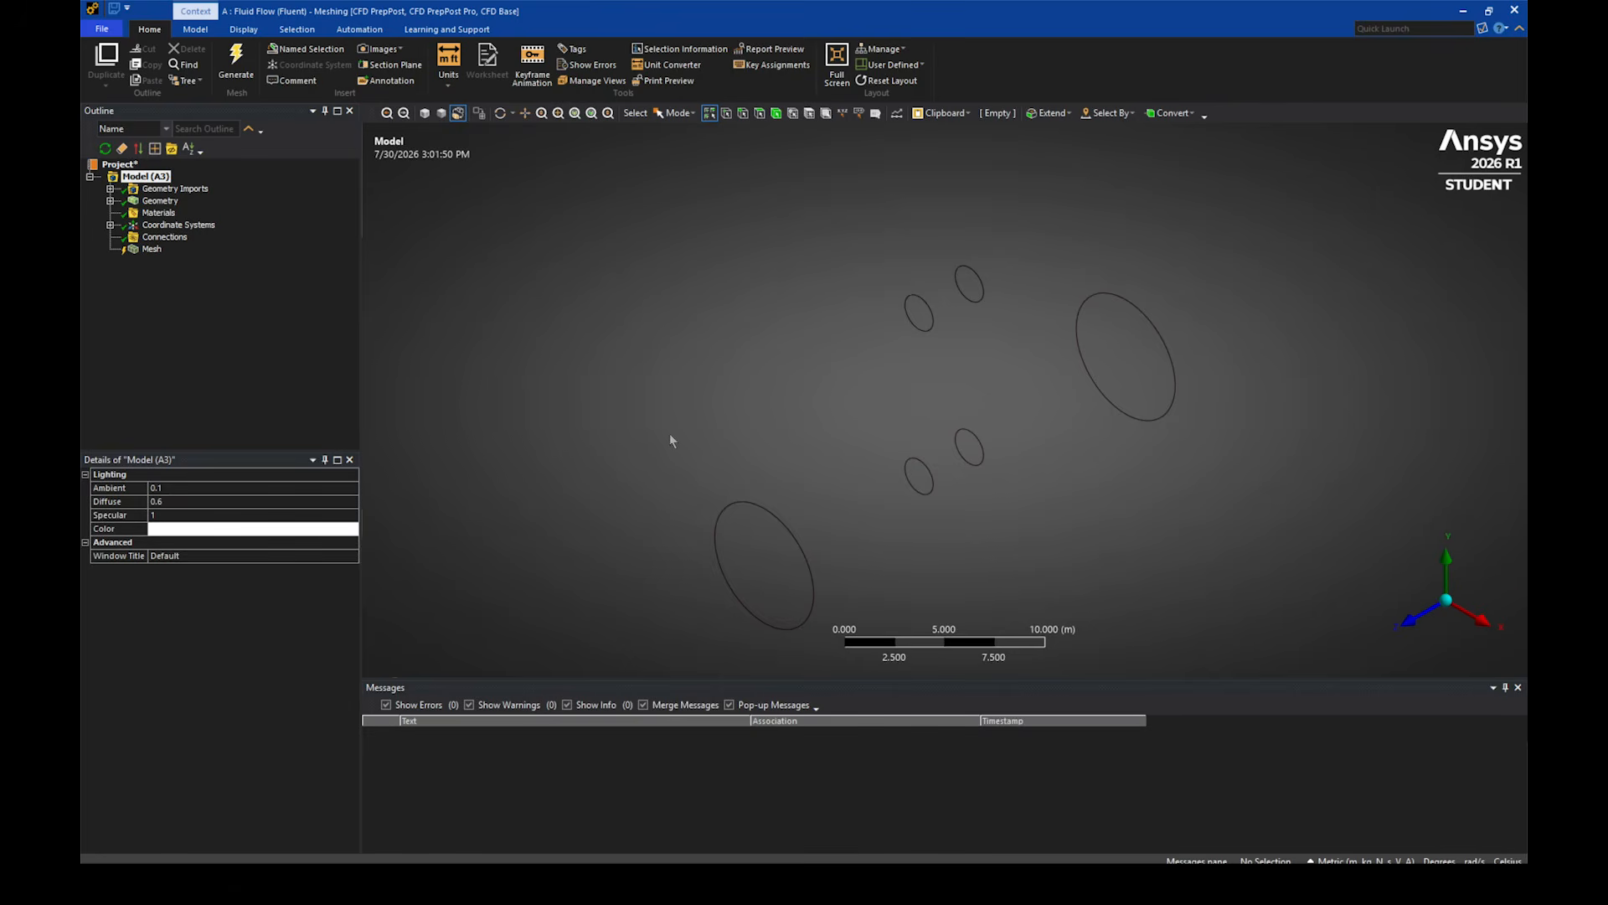
pyautogui.moveTo(668, 439); pyautogui.dragTo(925, 303, button='middle')
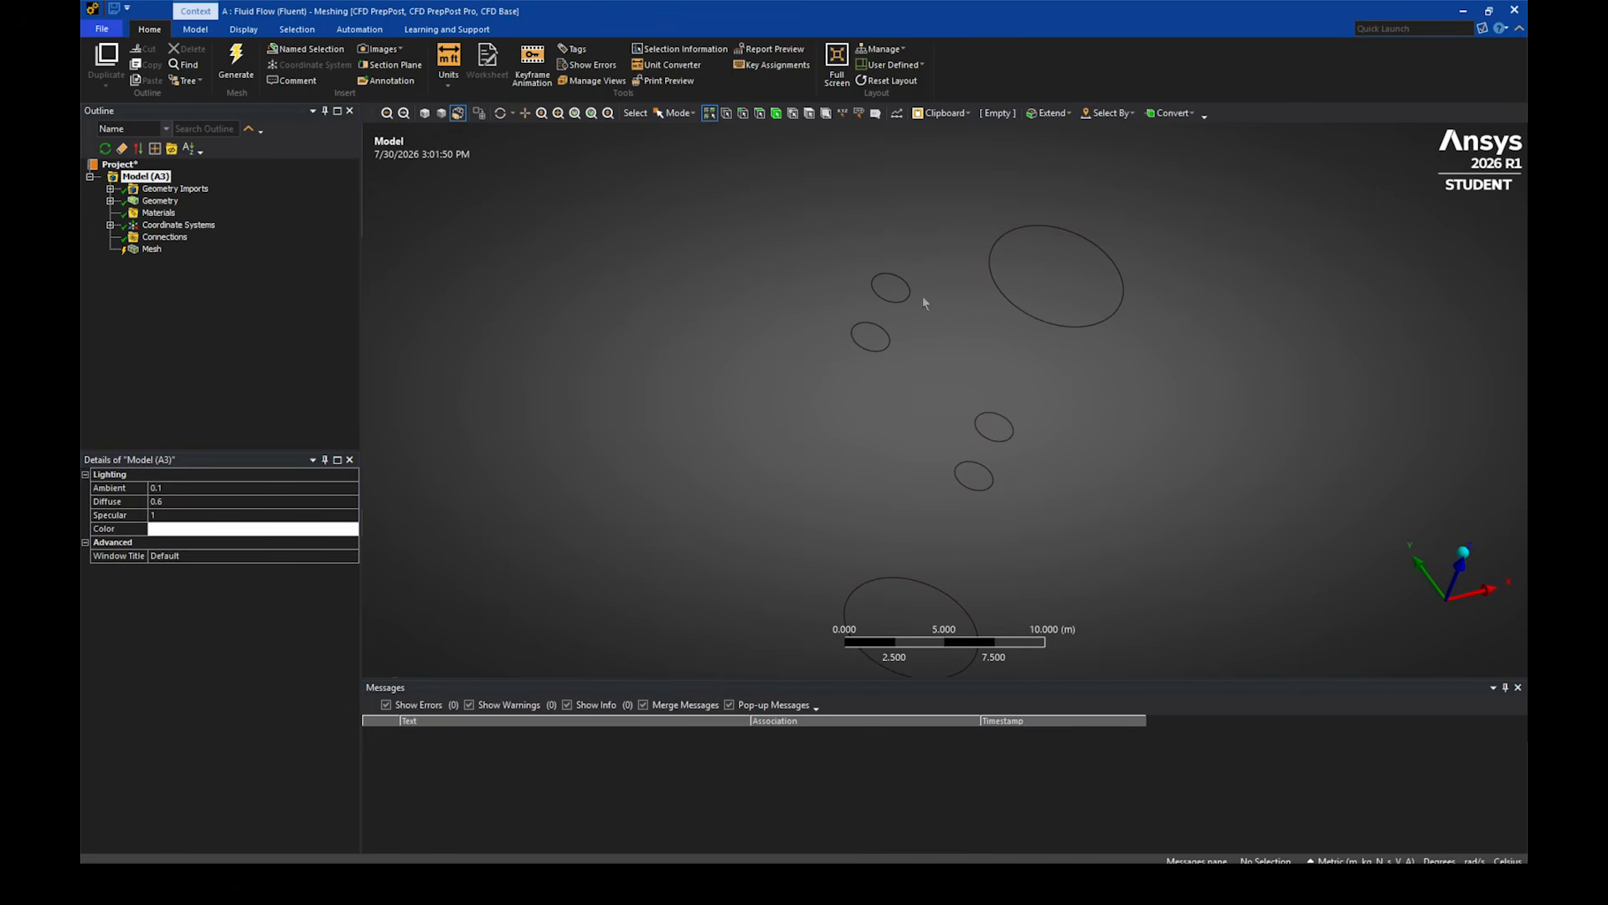
# - Set the mesh quality smoothing to High and expand the mesh's inflation settings
pyautogui.click(145, 251)
pyautogui.click(251, 583)
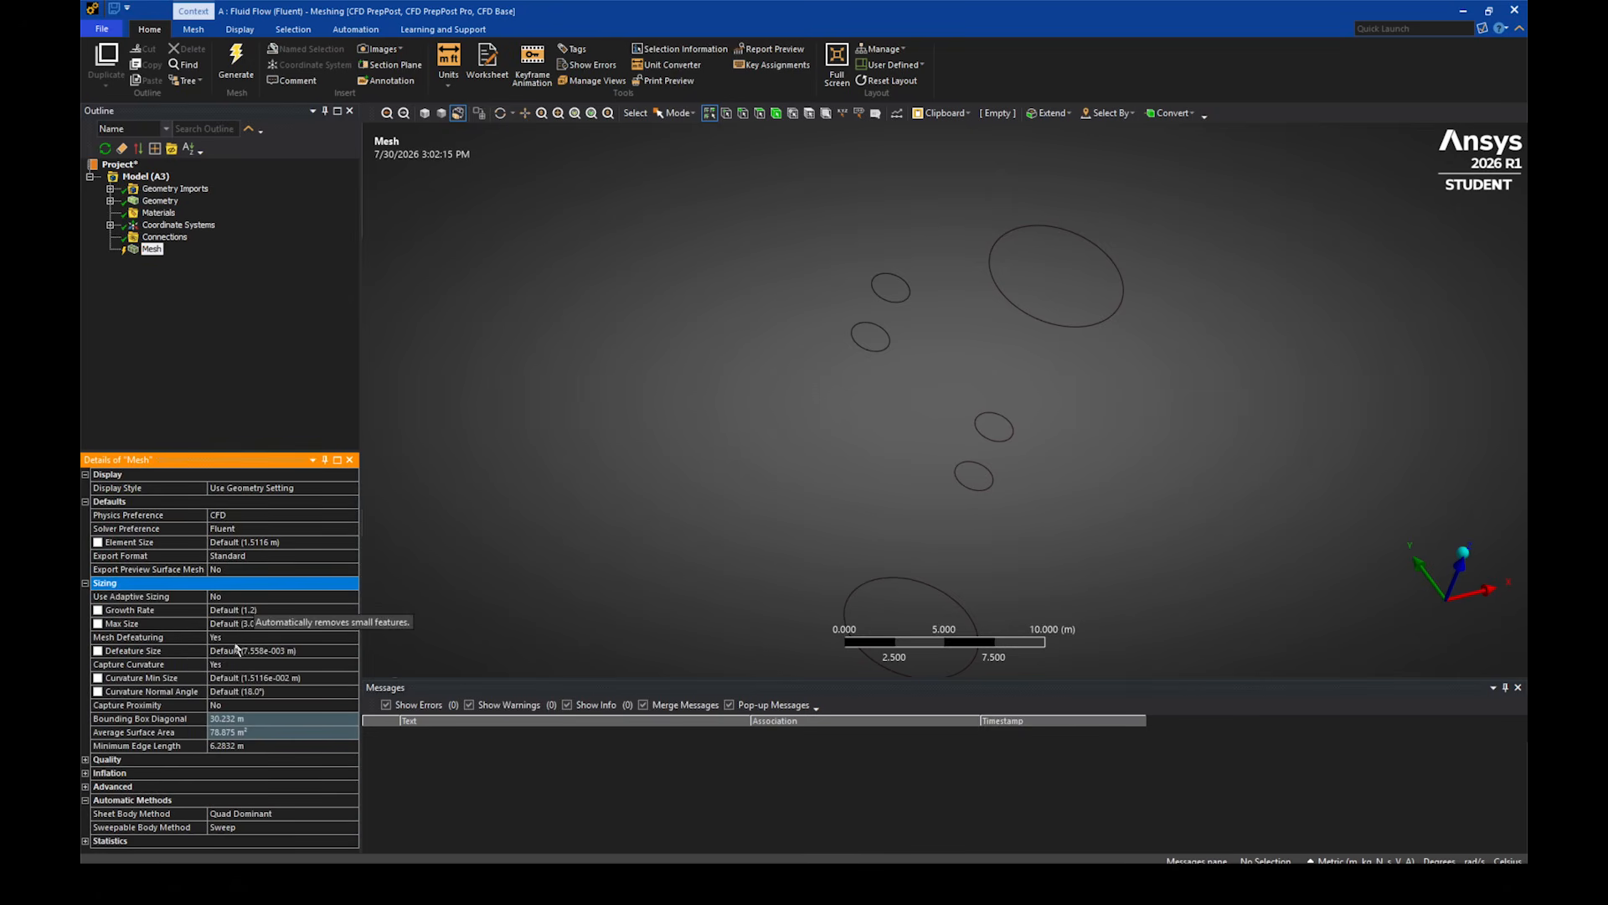
pyautogui.click(85, 760)
pyautogui.click(255, 760)
pyautogui.click(336, 759)
pyautogui.click(277, 792)
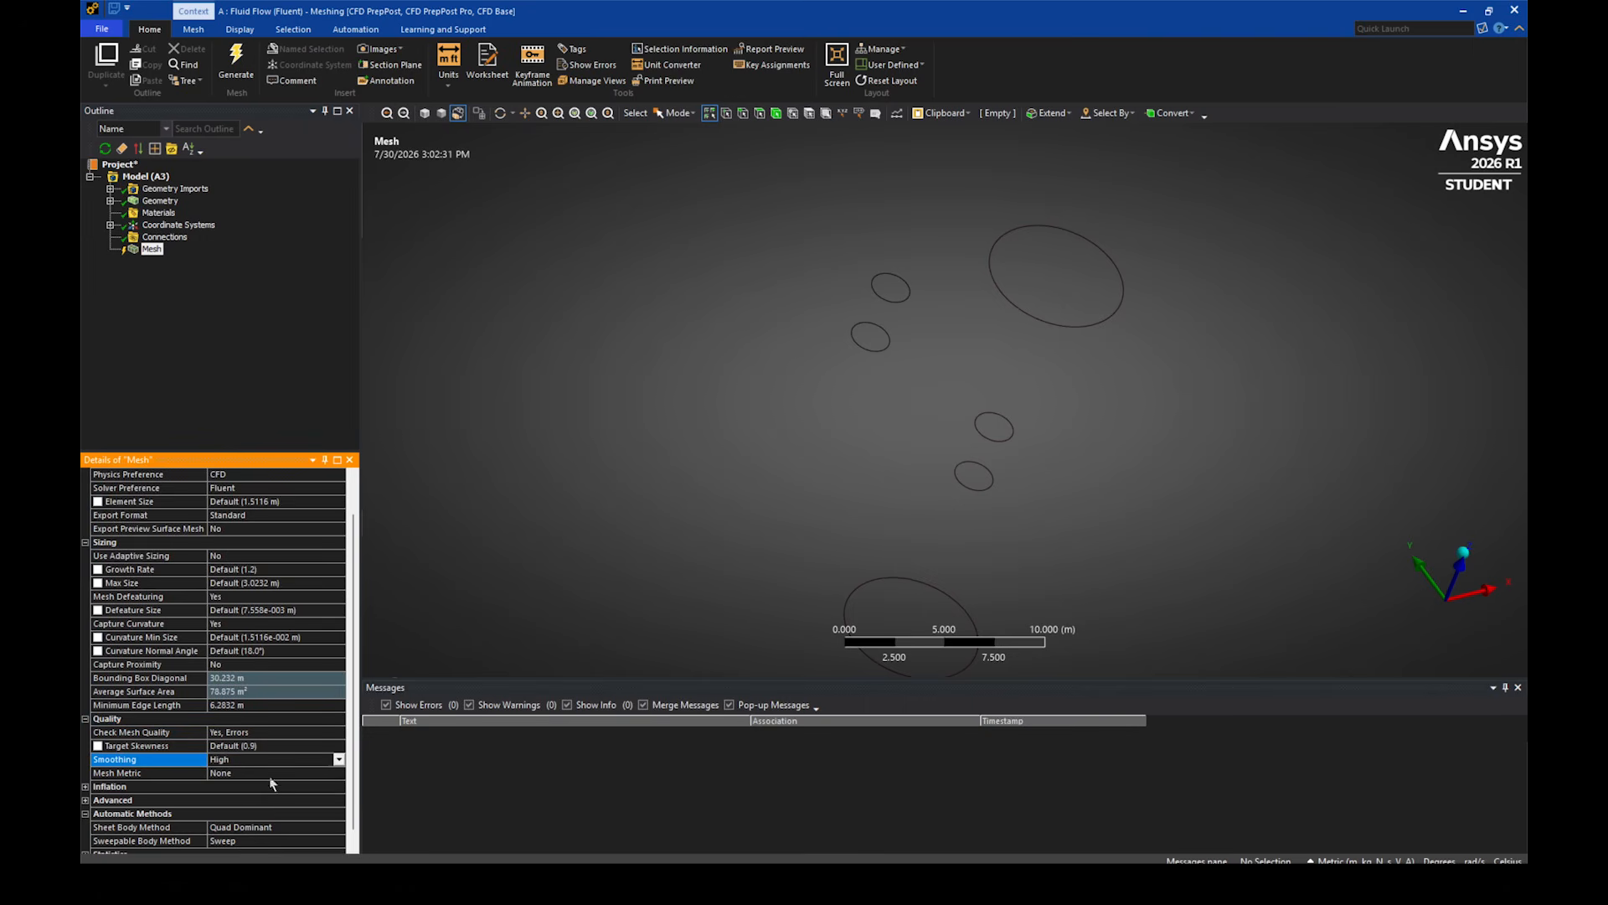
pyautogui.scroll(-1, 264, 786)
pyautogui.doubleClick(238, 773)
pyautogui.scroll(-3, 239, 754)
pyautogui.scroll(4, 239, 725)
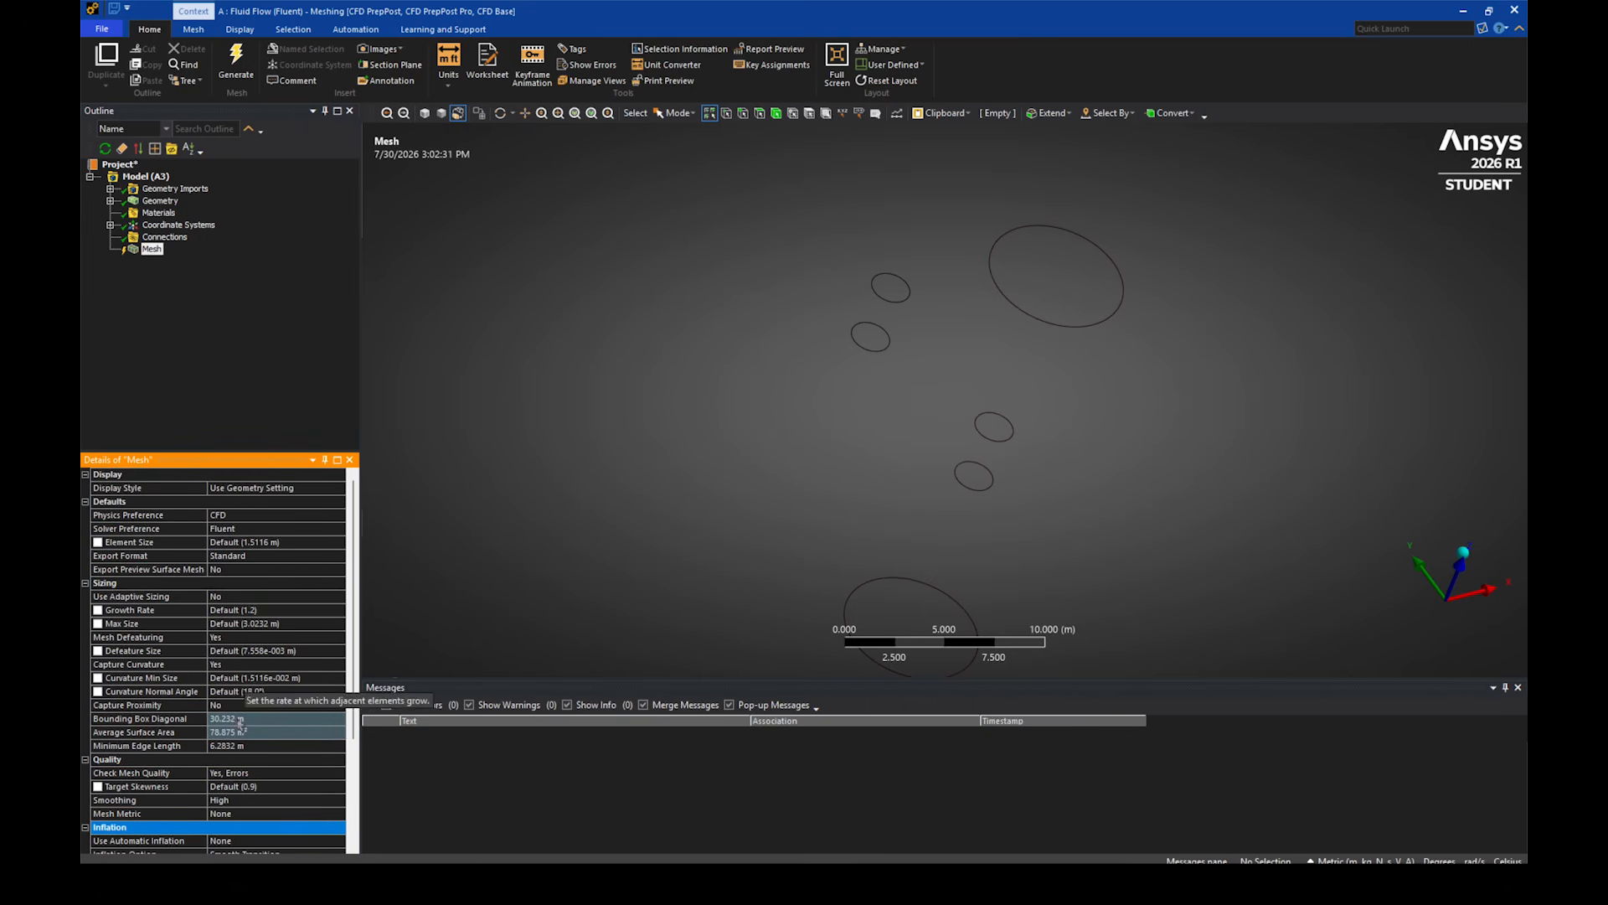
# - Set the mesh element size to 1 m and generate the mesh
pyautogui.click(246, 544)
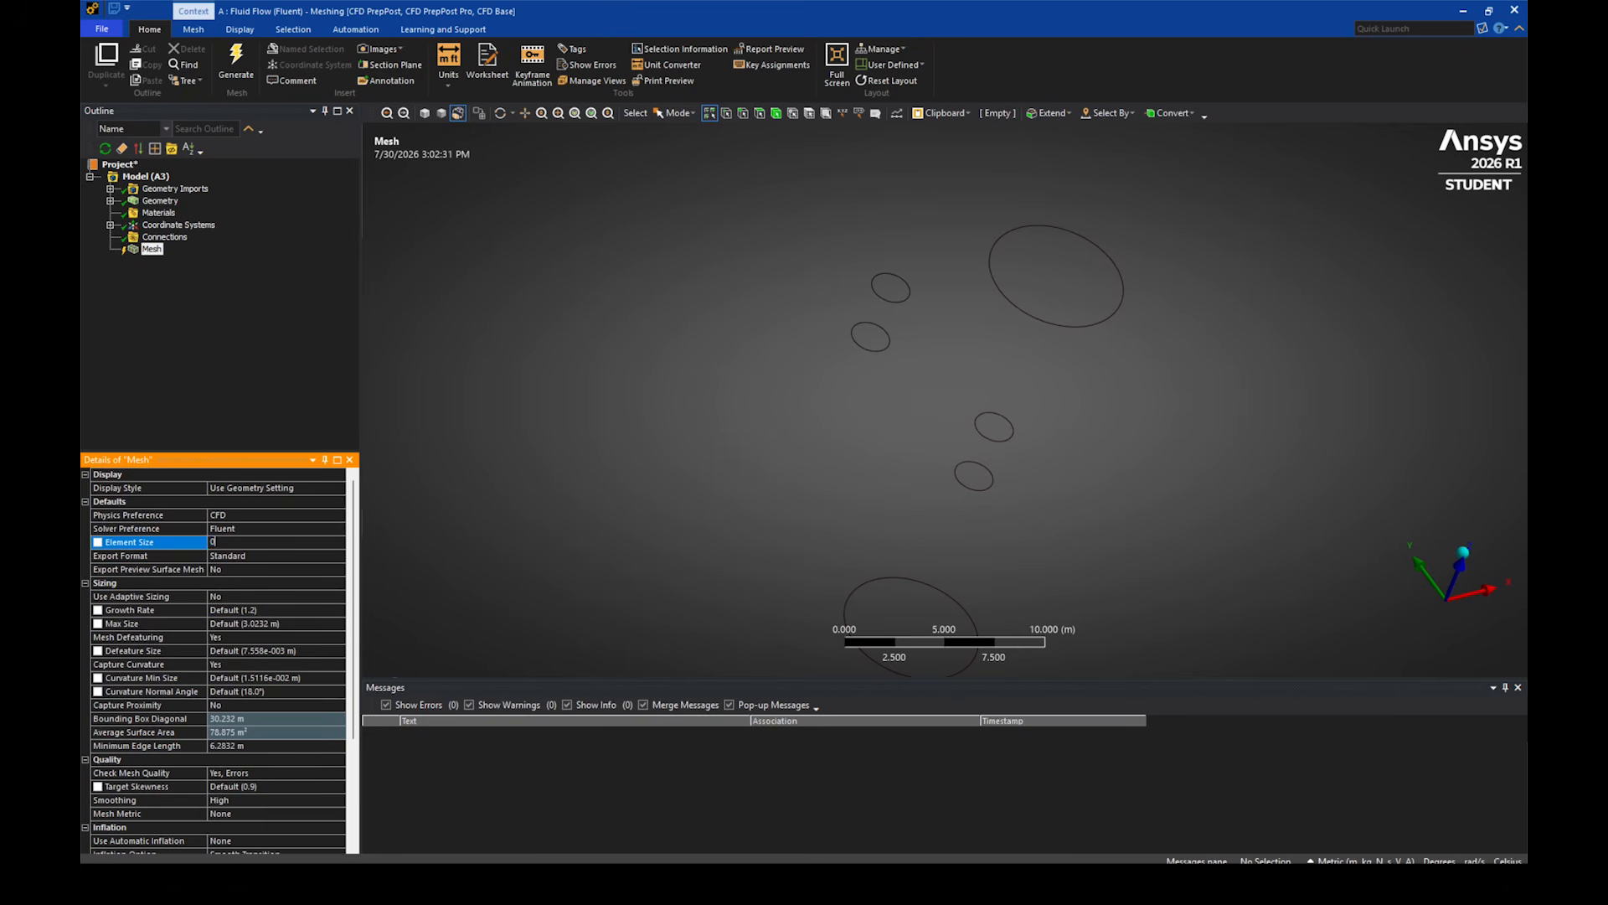
pyautogui.write('1')
pyautogui.press('Return')
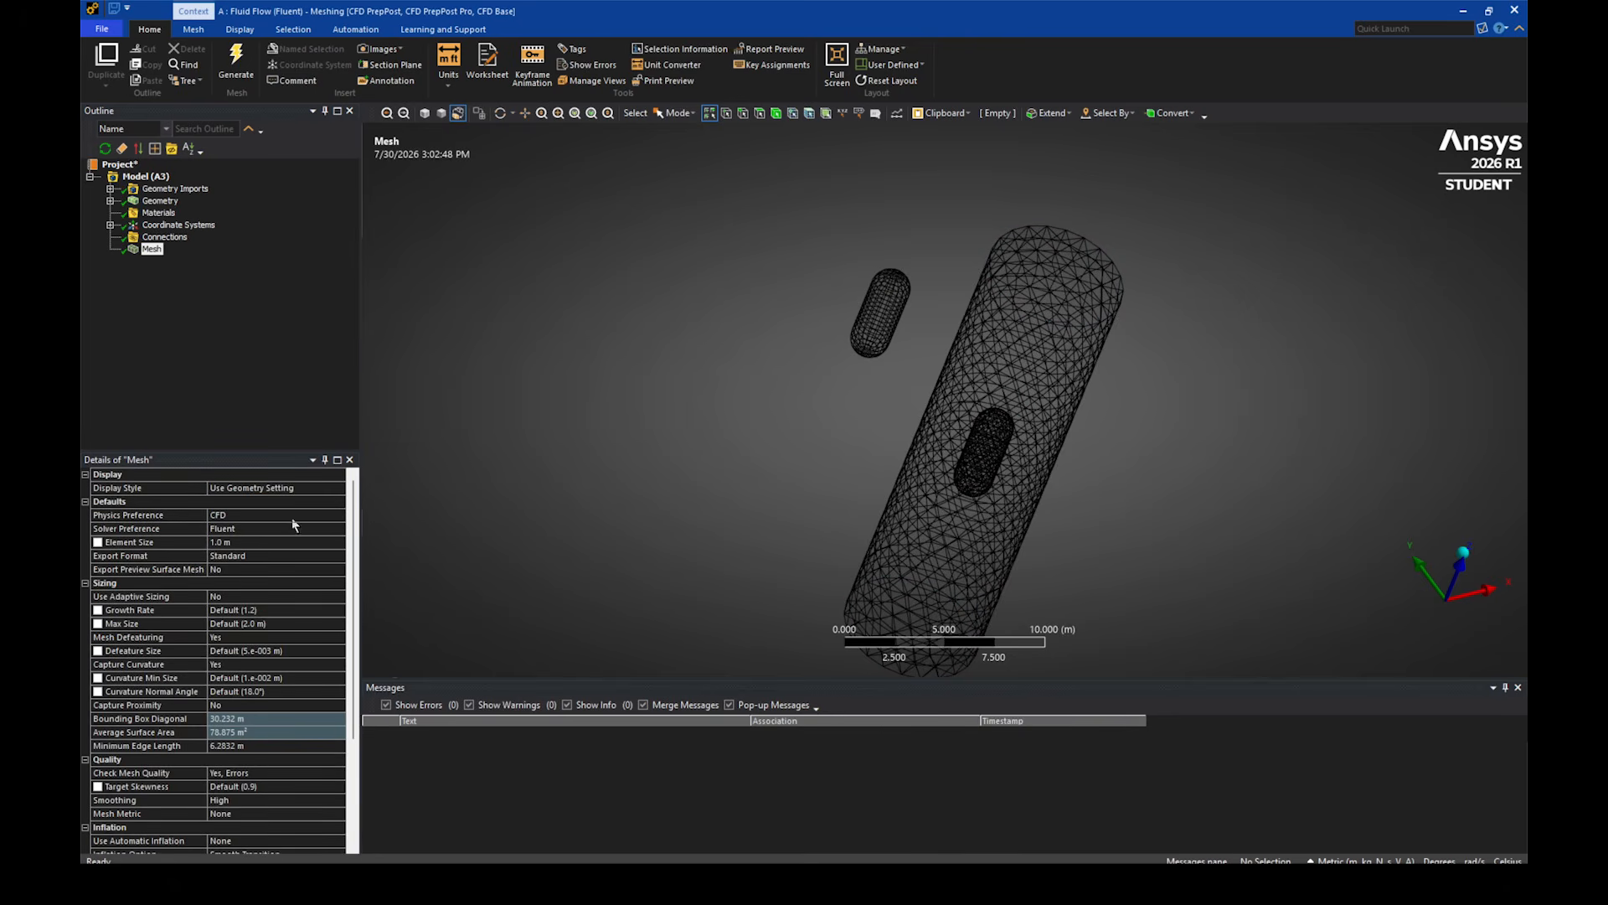
# - Set the mesh element size to 0.2 m, regenerate the mesh and inspect it around the capsule
pyautogui.click(258, 542)
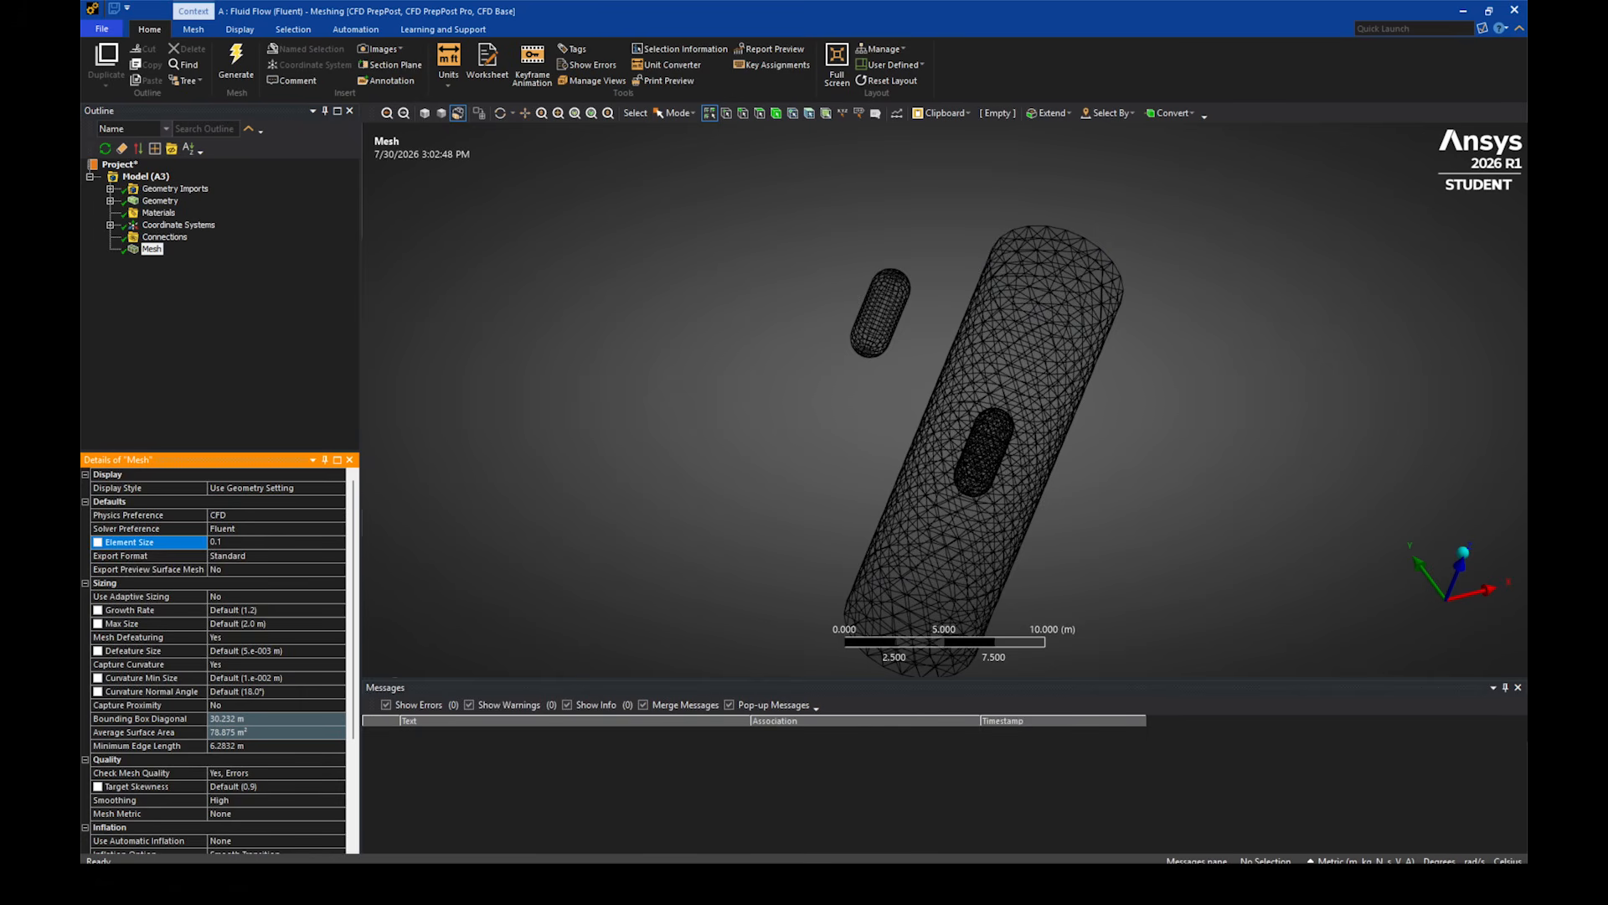
pyautogui.press('Return')
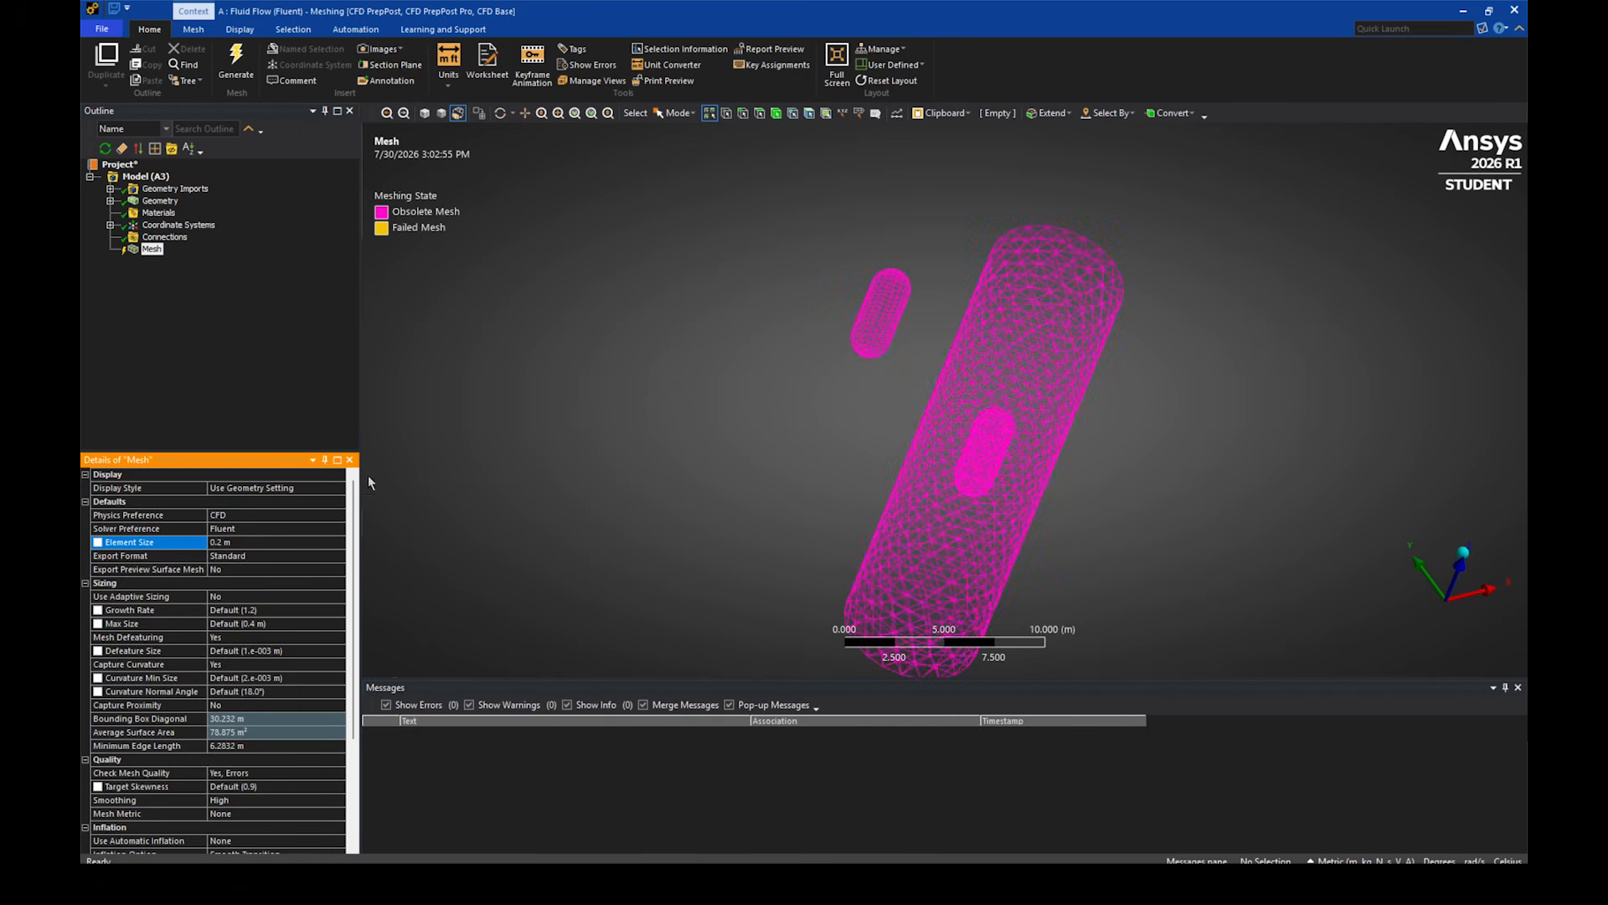
pyautogui.click(236, 67)
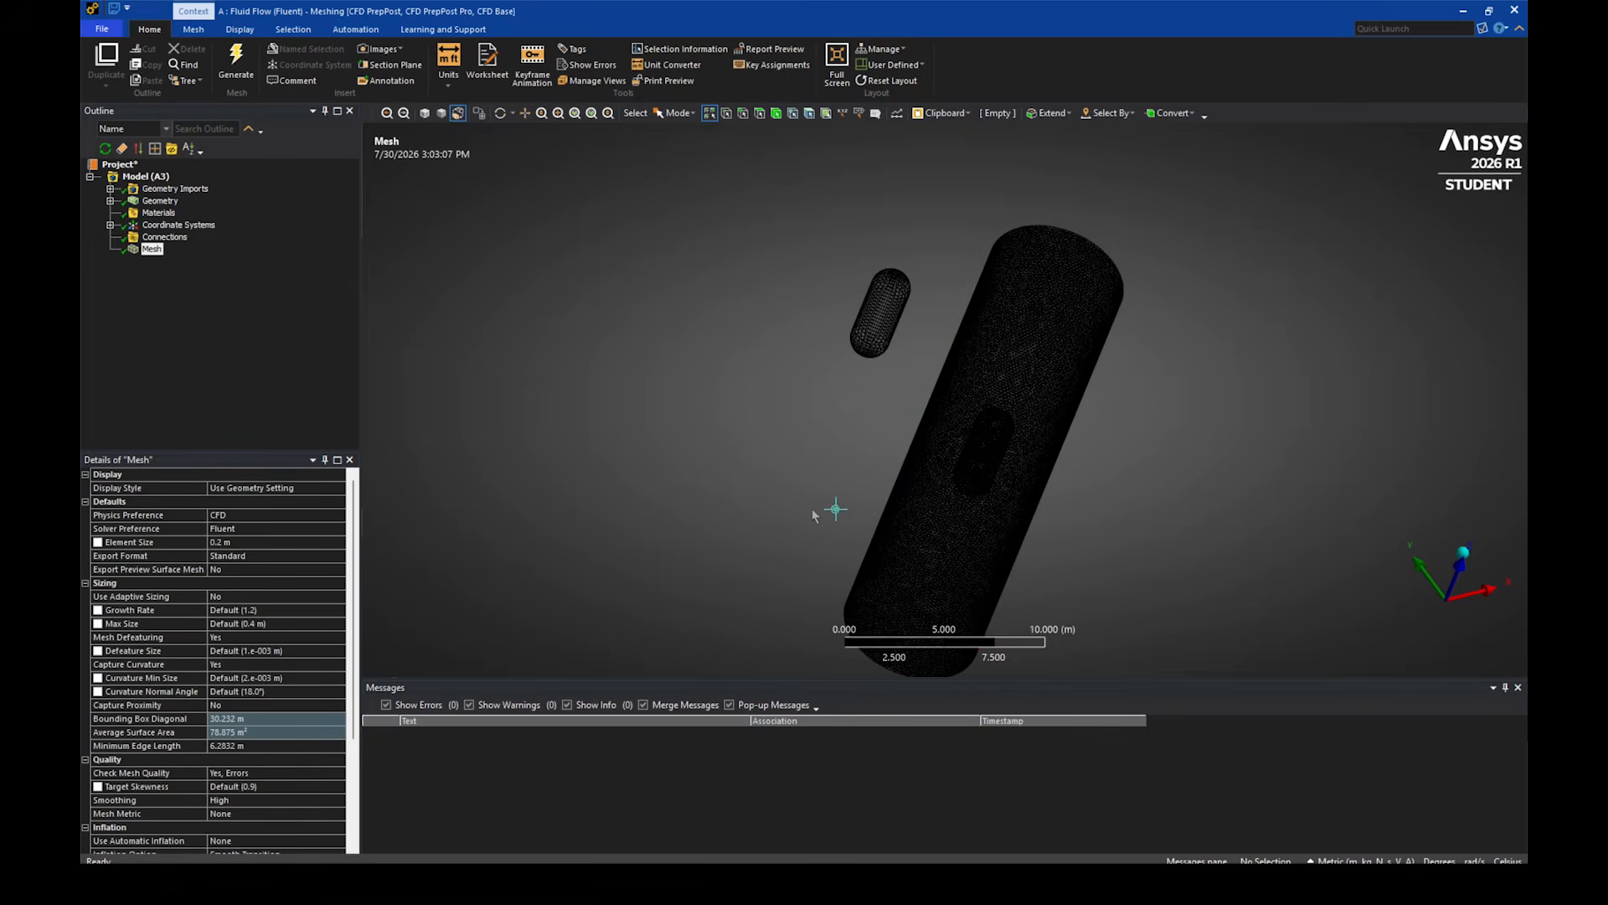
pyautogui.moveTo(833, 495); pyautogui.dragTo(402, 434, button='middle')
pyautogui.scroll(7, 826, 429)
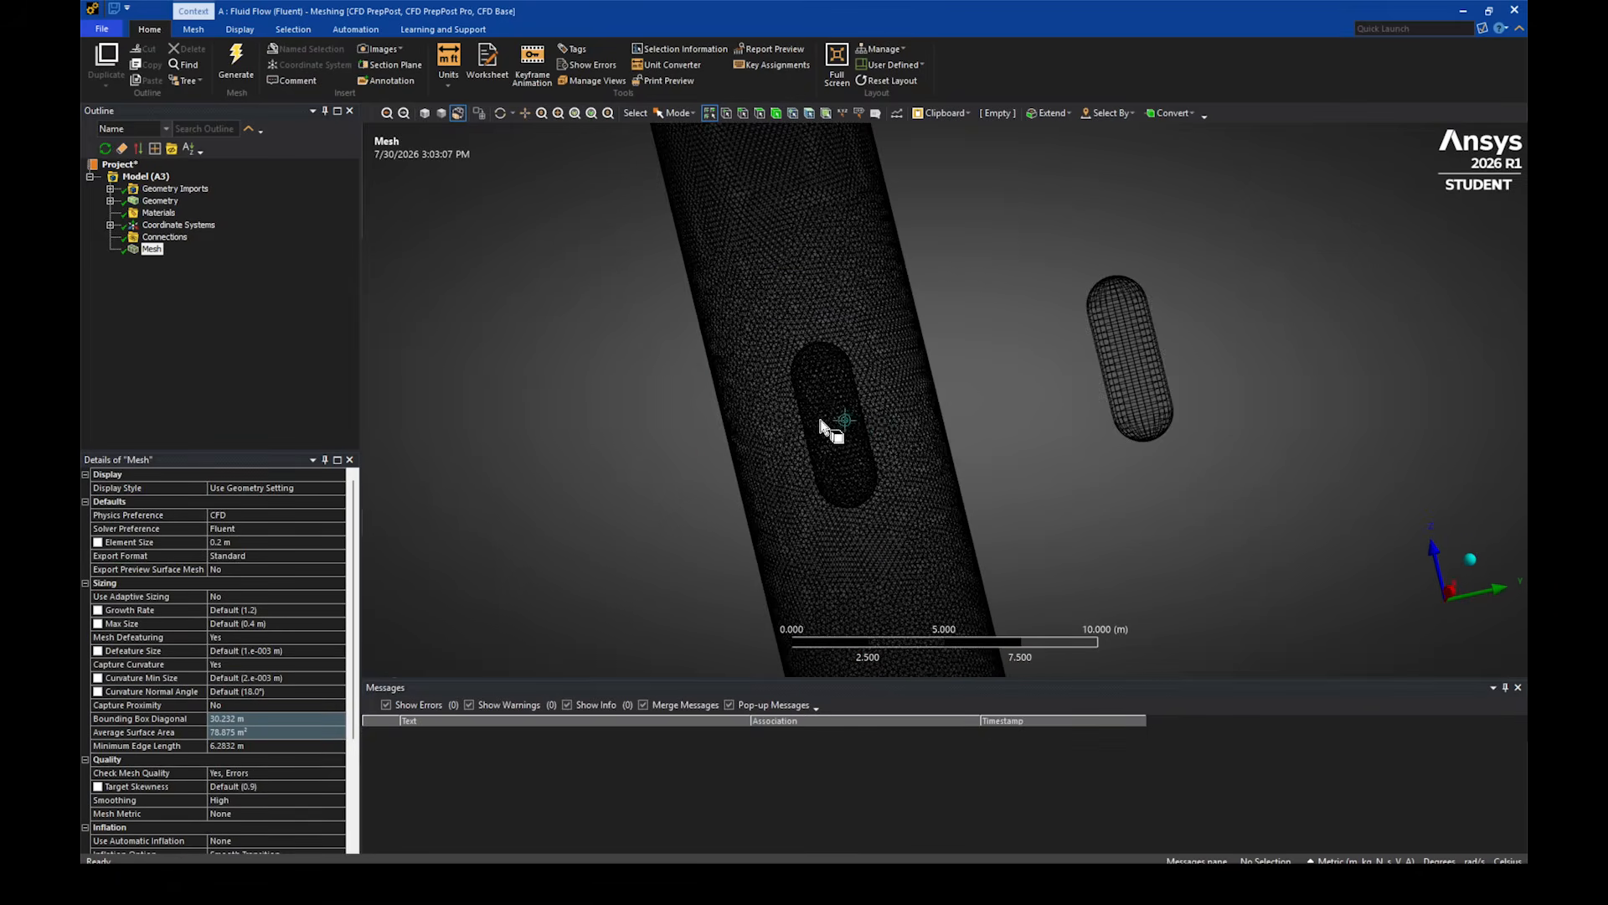
# - Create a named selection from the enclosure cylinder's upper circular end face
pyautogui.scroll(-2, 772, 402)
pyautogui.scroll(-6, 772, 399)
pyautogui.moveTo(775, 393); pyautogui.dragTo(781, 431, button='middle')
pyautogui.click(824, 232)
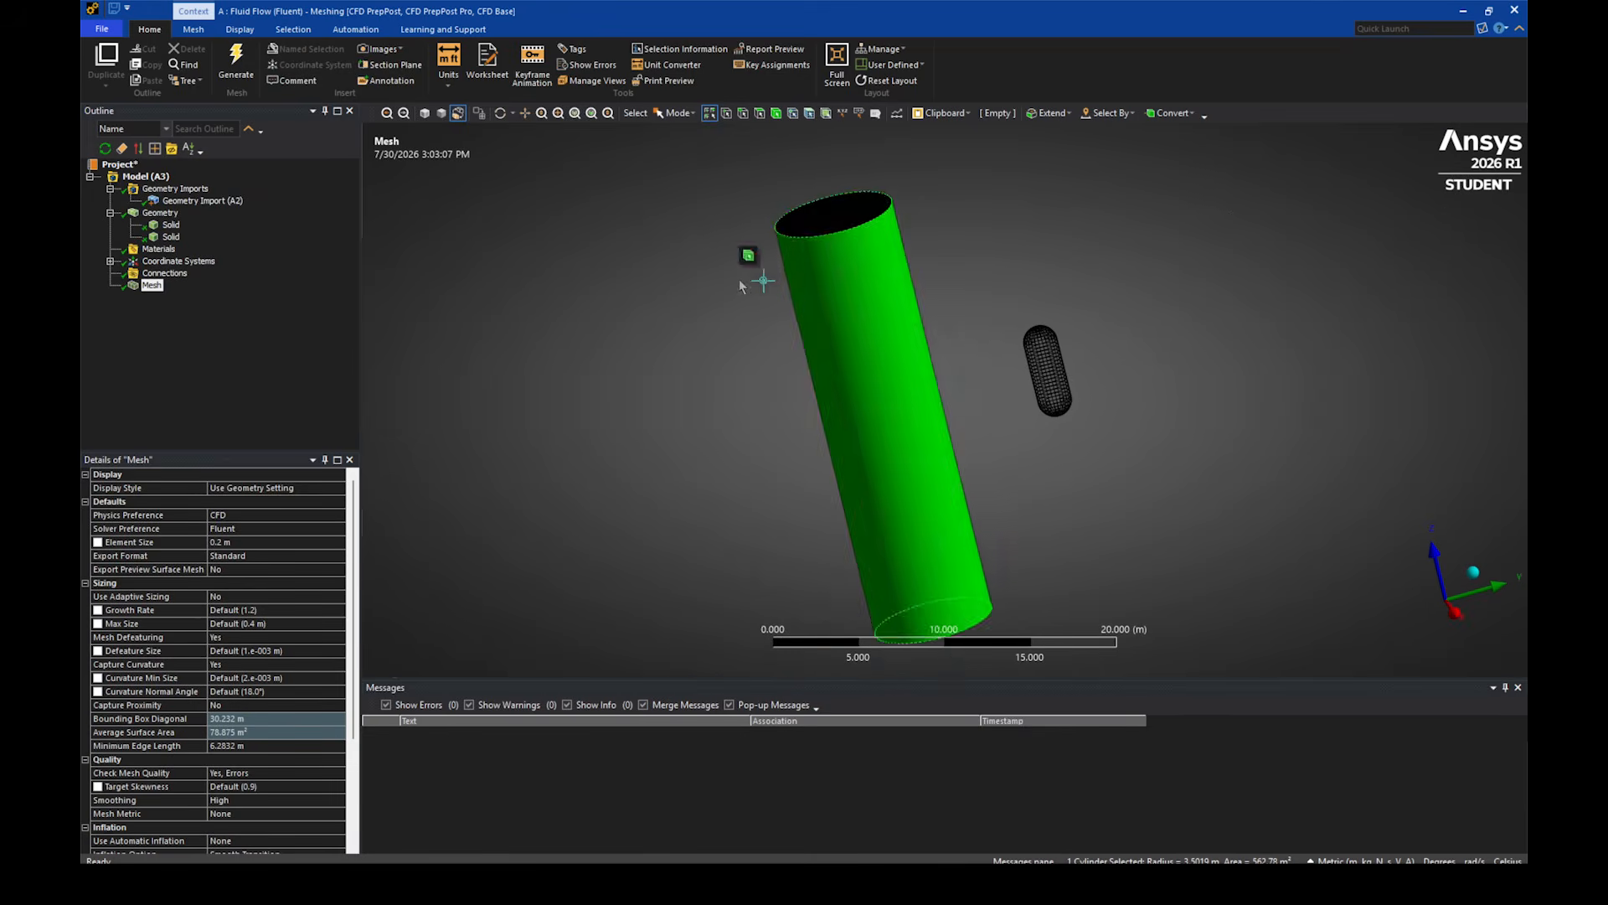
pyautogui.click(807, 225)
pyautogui.press('n')
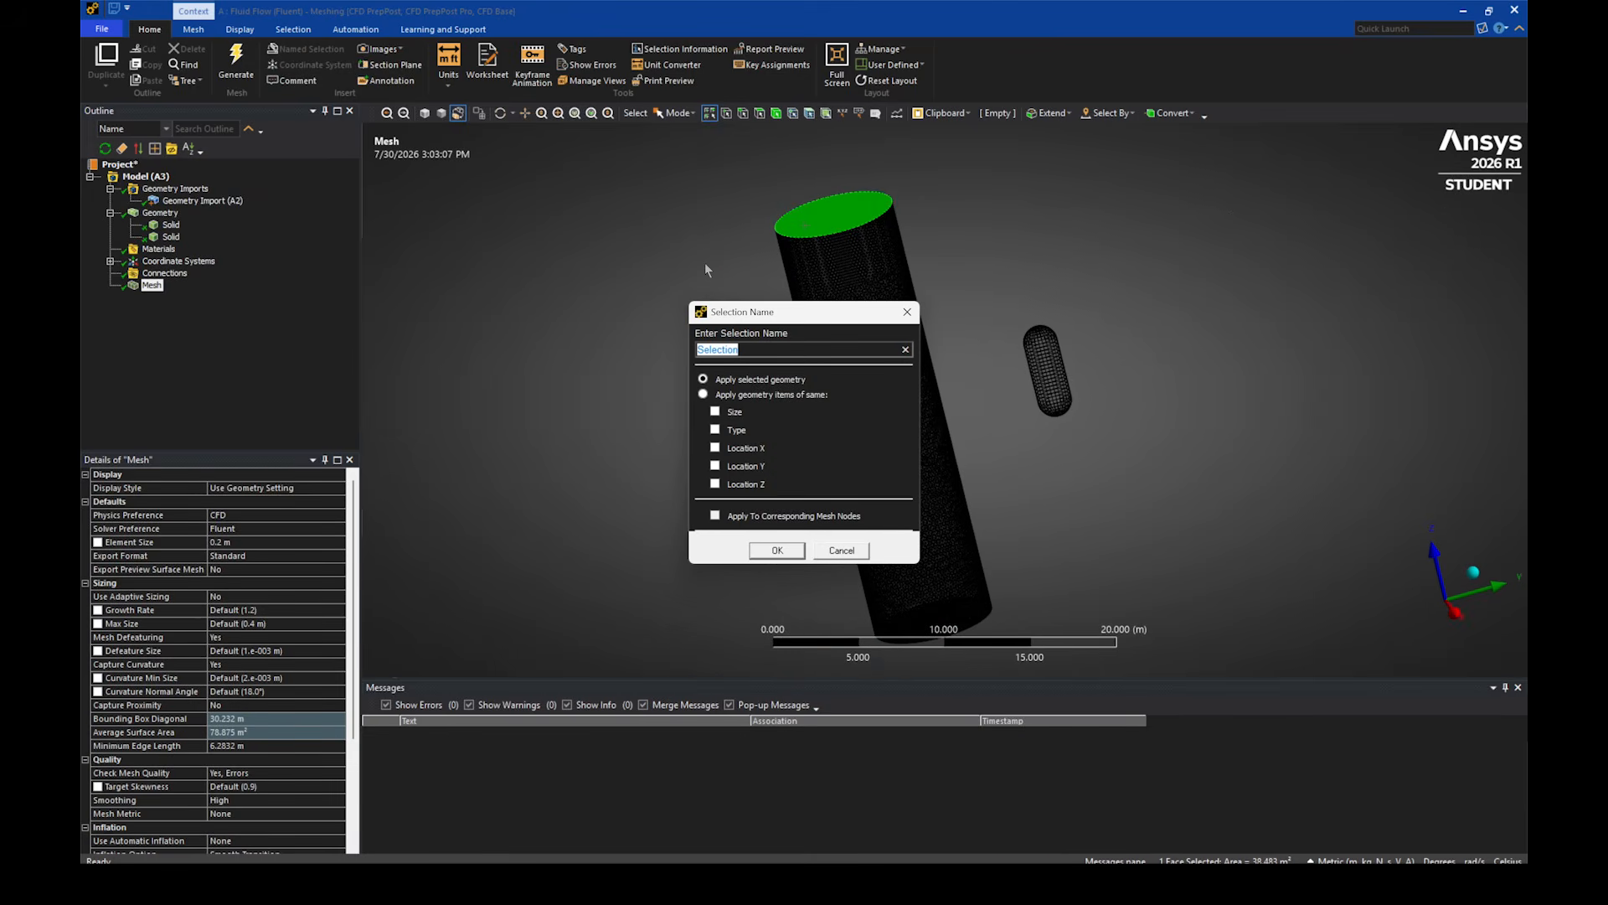
pyautogui.press('Return')
# - Create a named selection from the enclosure cylinder's opposite circular end face
pyautogui.moveTo(716, 283); pyautogui.dragTo(777, 293, button='middle')
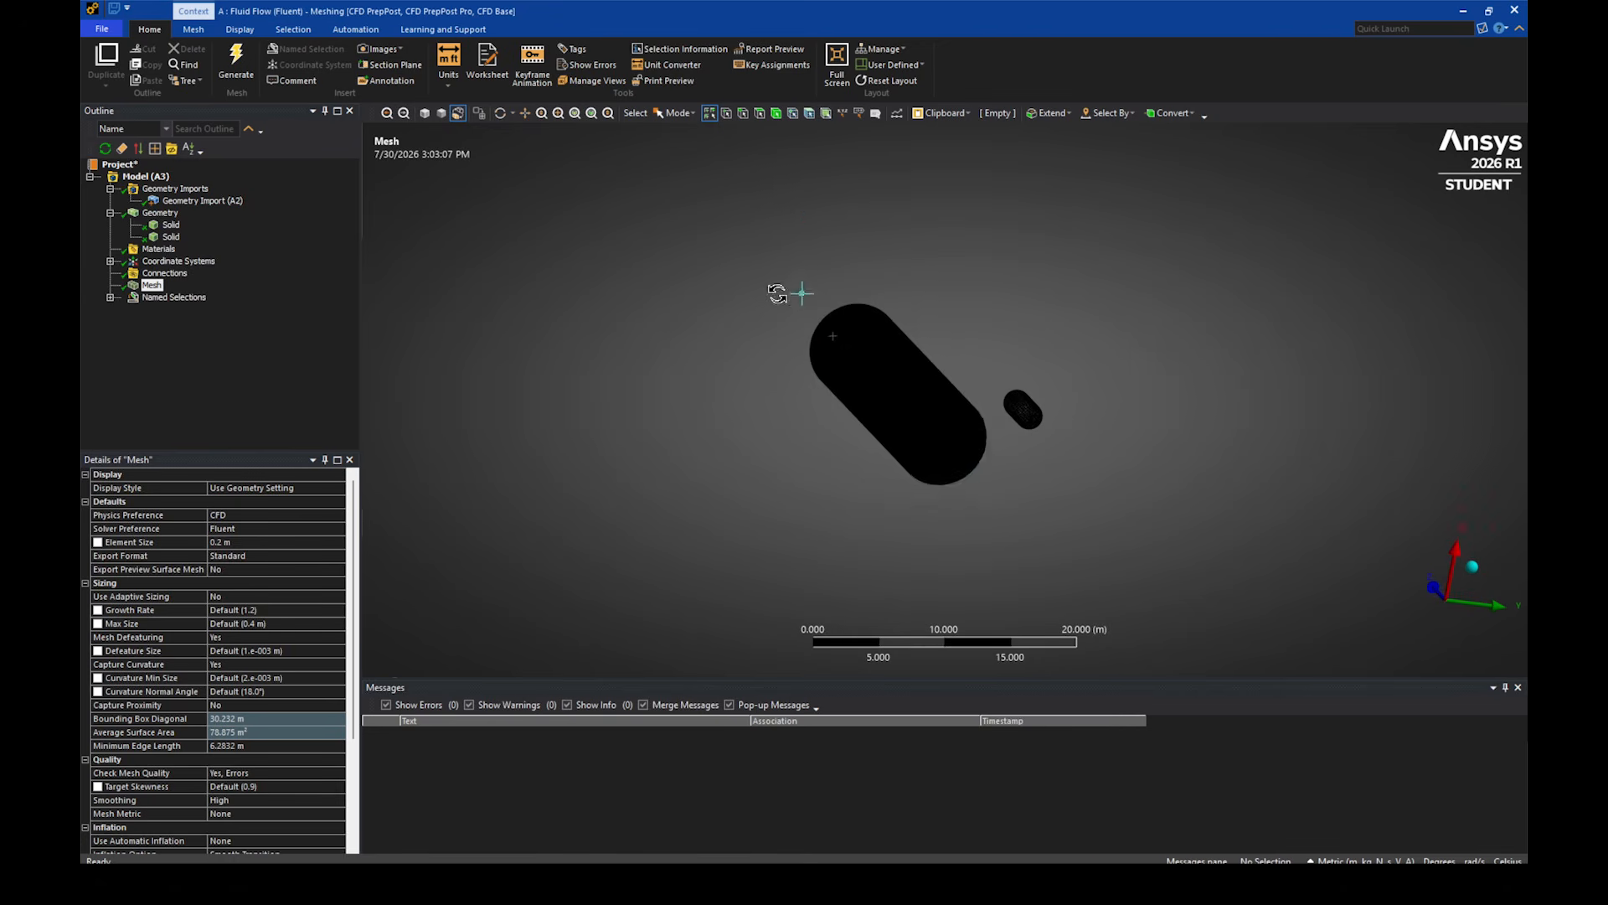
pyautogui.click(940, 423)
pyautogui.press('n')
pyautogui.press('Return')
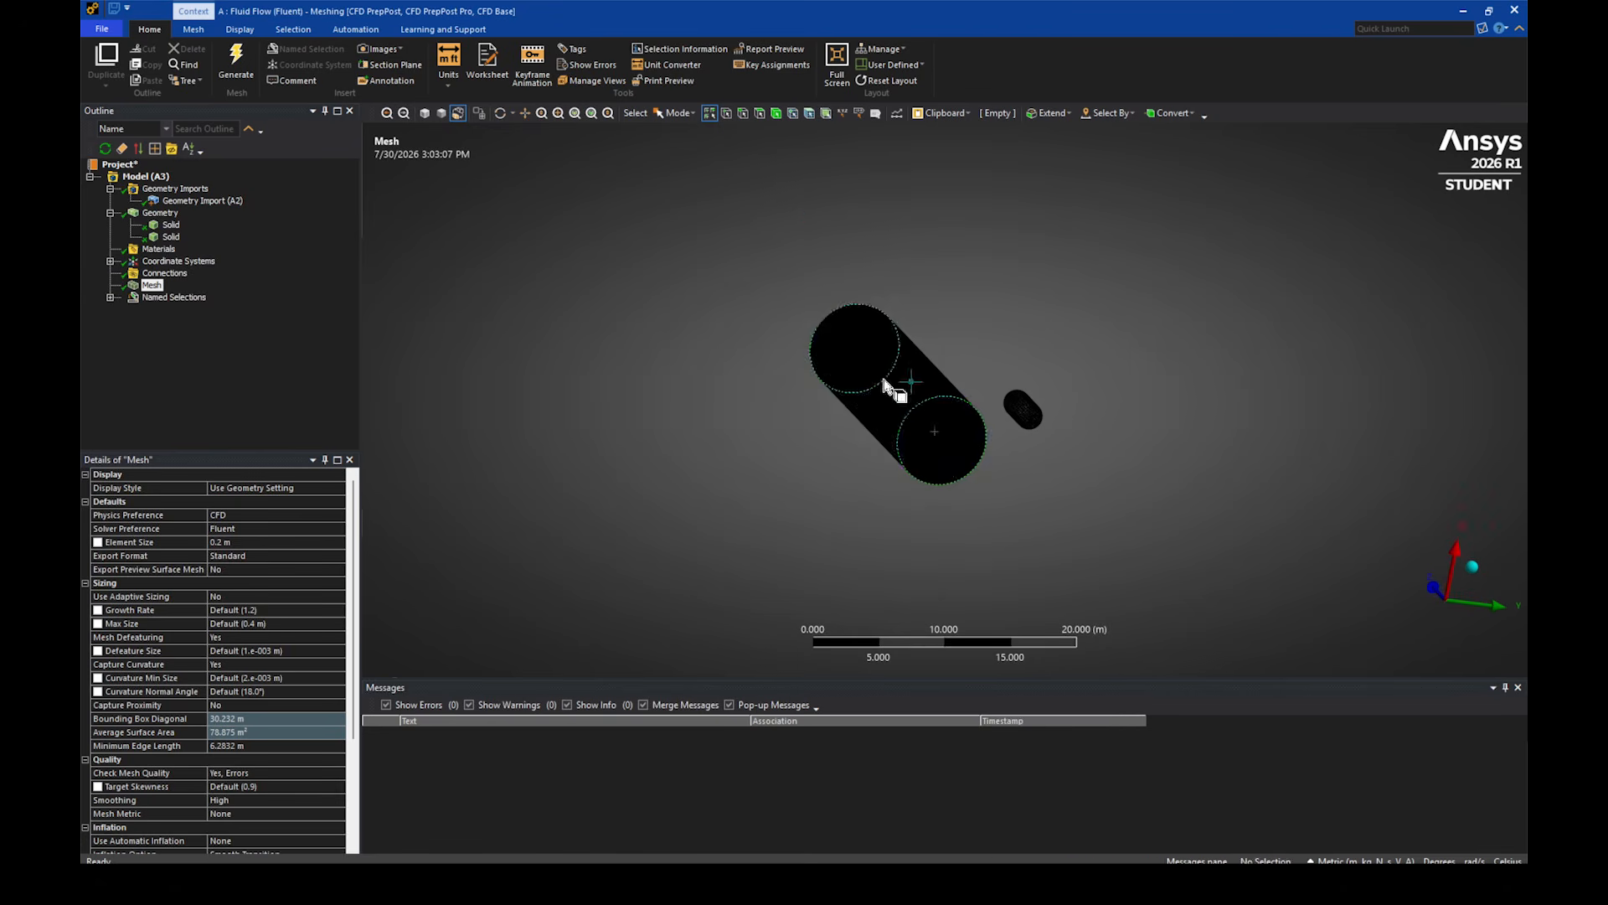
# - Create a named selection from the enclosure's curved cylindrical side face
pyautogui.click(888, 385)
pyautogui.moveTo(888, 385); pyautogui.dragTo(775, 500, button='middle')
pyautogui.press('n')
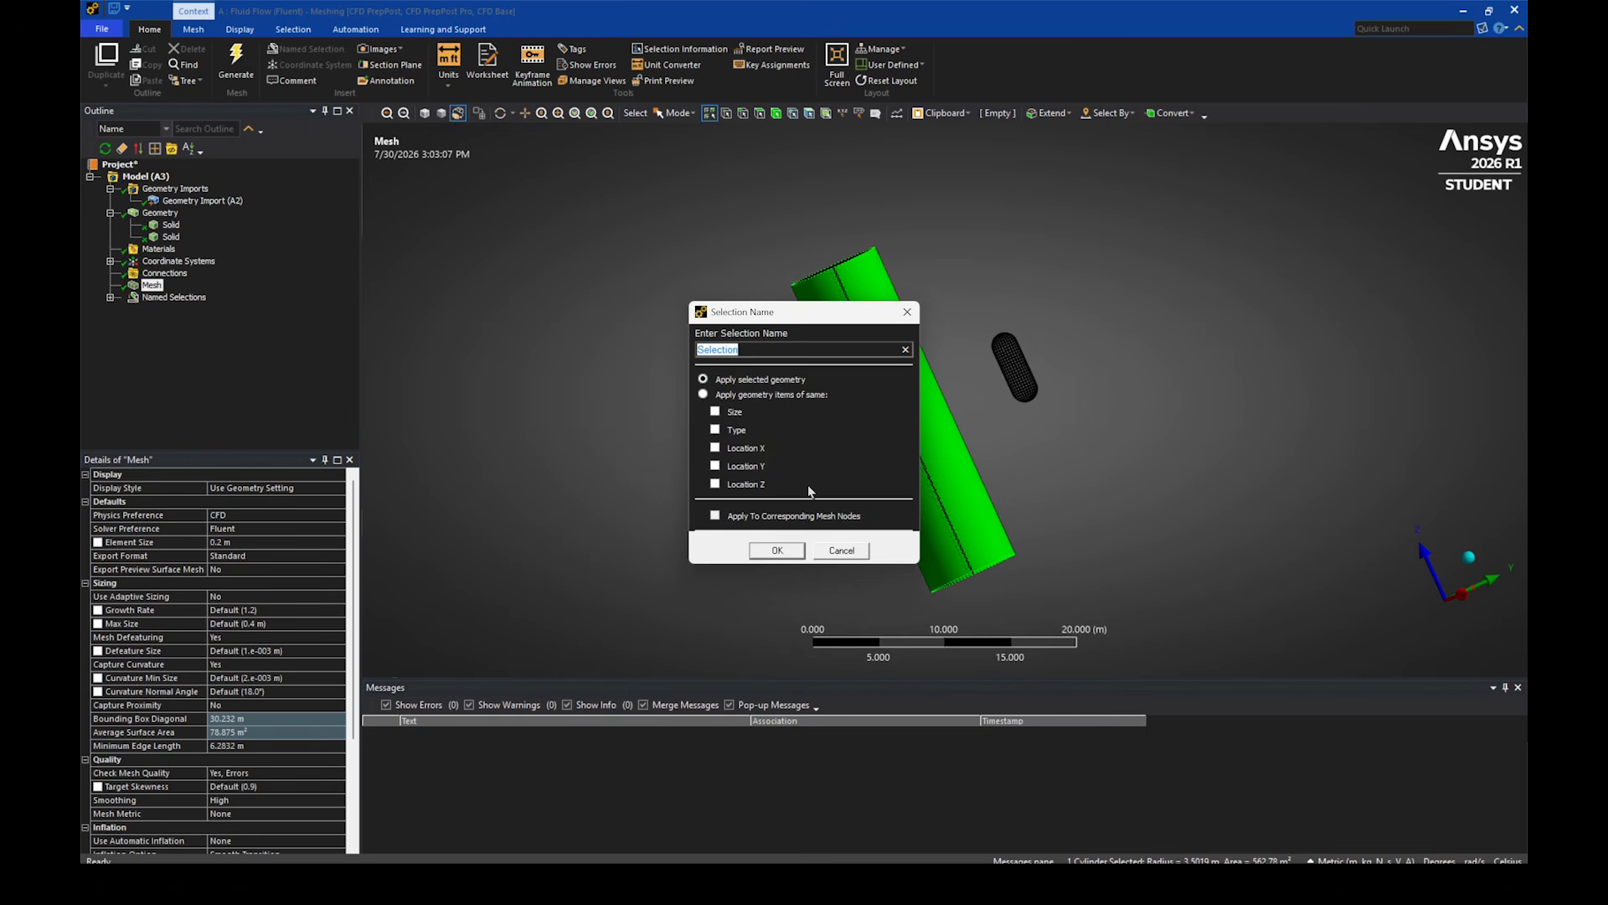
pyautogui.press('Return')
# - Create a named selection "capsule" from the three faces of the translated capsule body
pyautogui.click(1013, 358)
pyautogui.keyDown('ctrl'); pyautogui.click(1005, 343); pyautogui.keyUp('ctrl')
pyautogui.keyDown('ctrl'); pyautogui.click(1026, 390); pyautogui.keyUp('ctrl')
pyautogui.press('n')
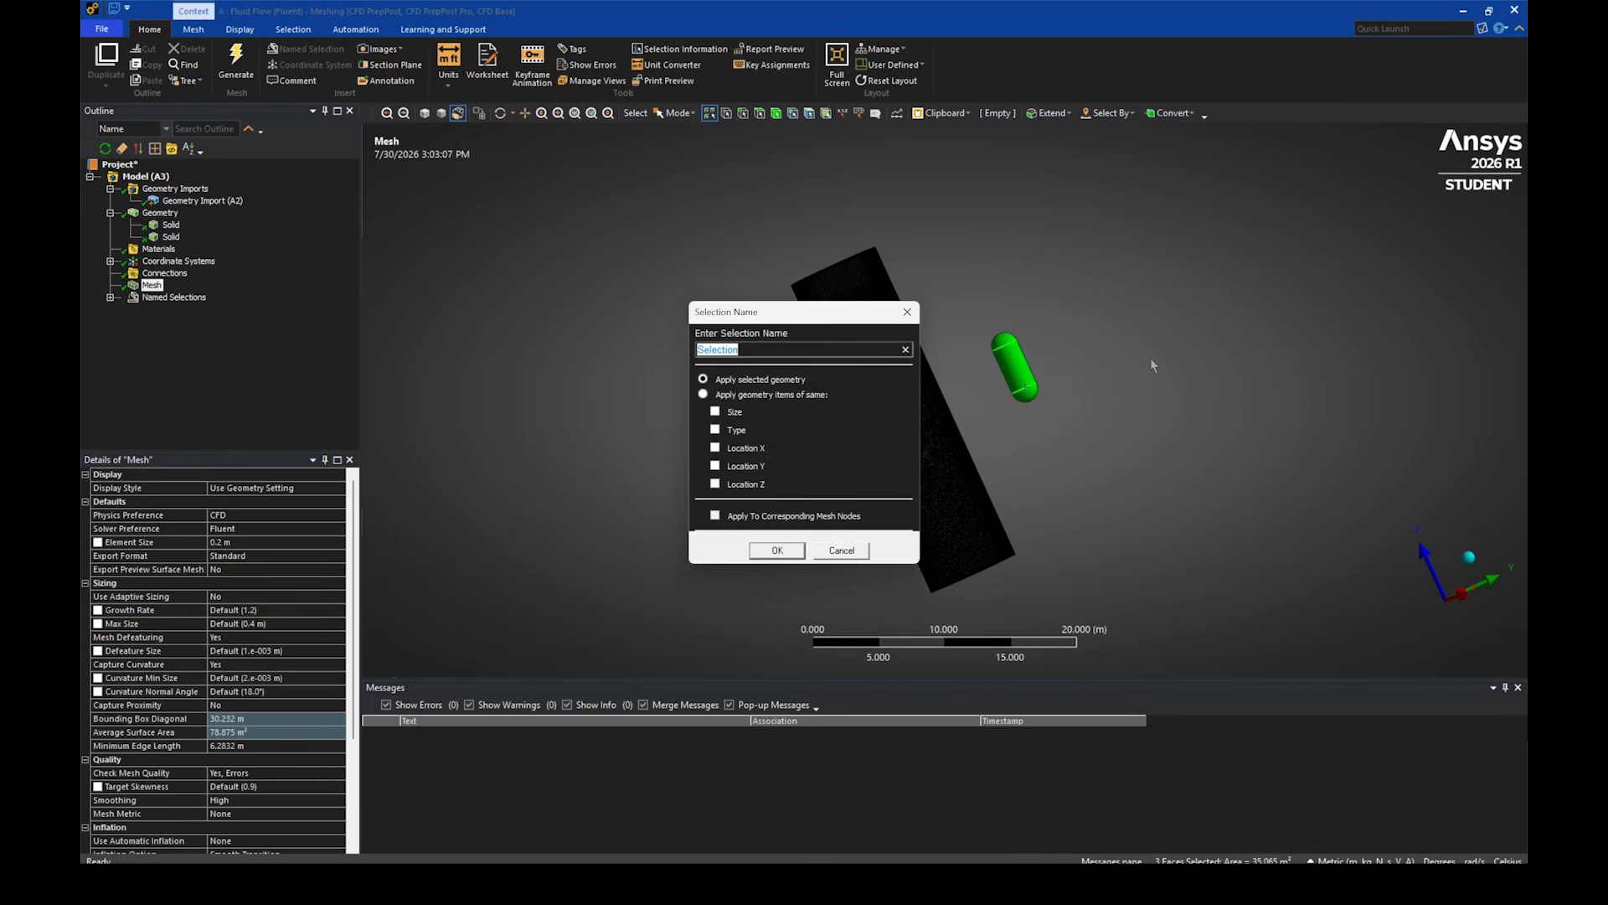
pyautogui.write('capsule')
pyautogui.press('Return')
pyautogui.click(1076, 342)
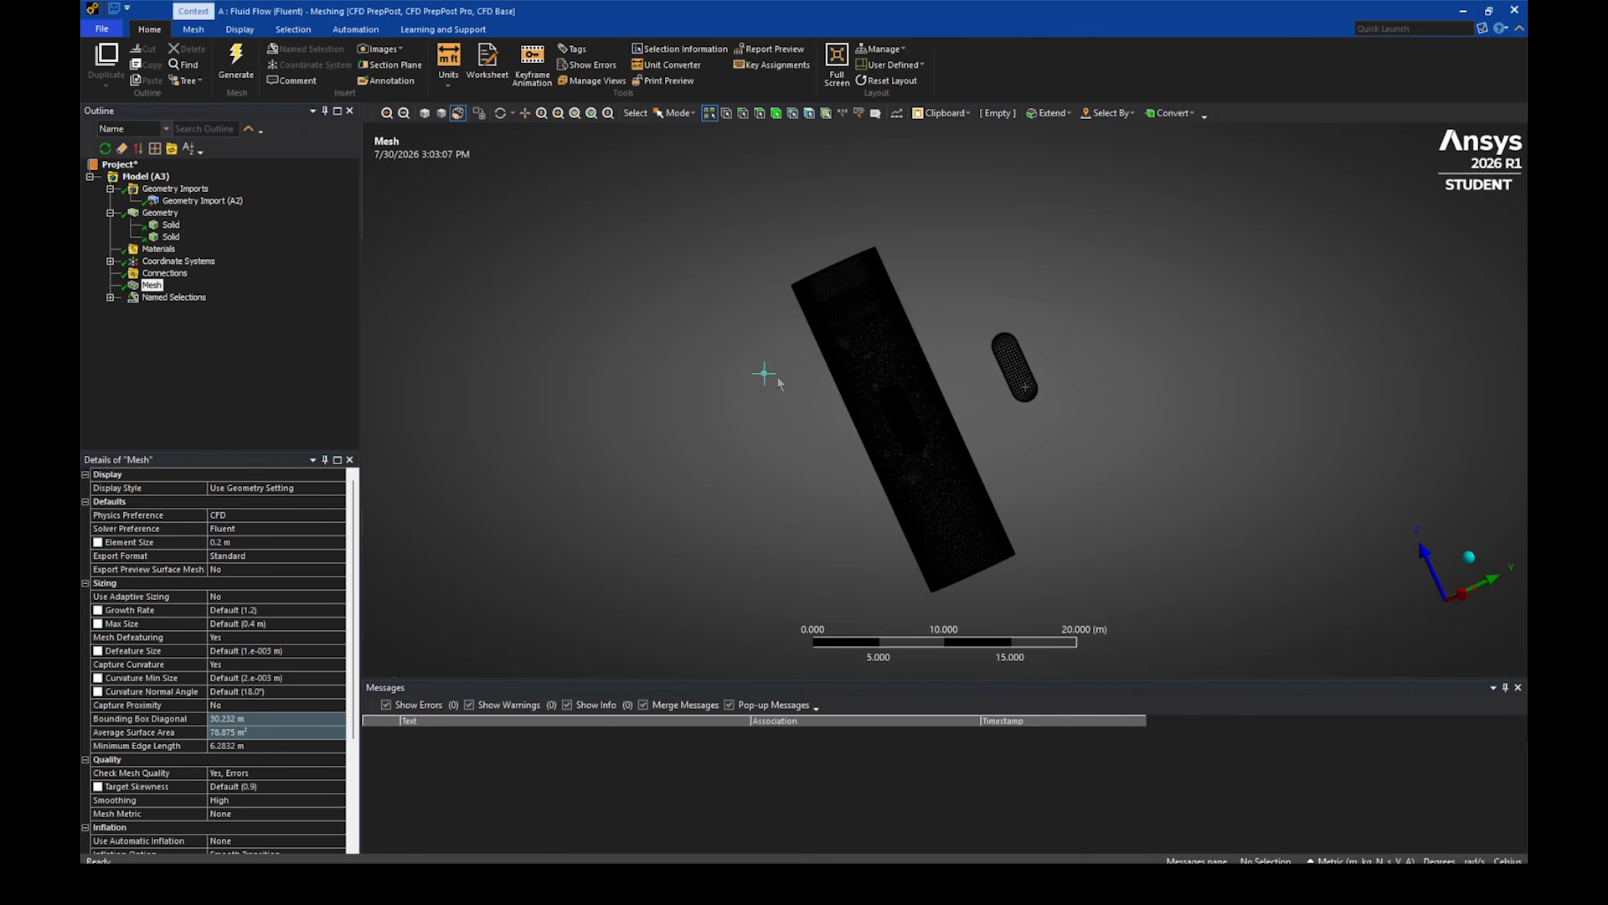
# - Box-select the three capsule-shaped cavity faces inside the enclosure and create a named selection "cap" from them
pyautogui.scroll(5, 736, 381)
pyautogui.click(685, 114)
pyautogui.click(689, 151)
pyautogui.moveTo(662, 342); pyautogui.dragTo(1034, 559)
pyautogui.press('n')
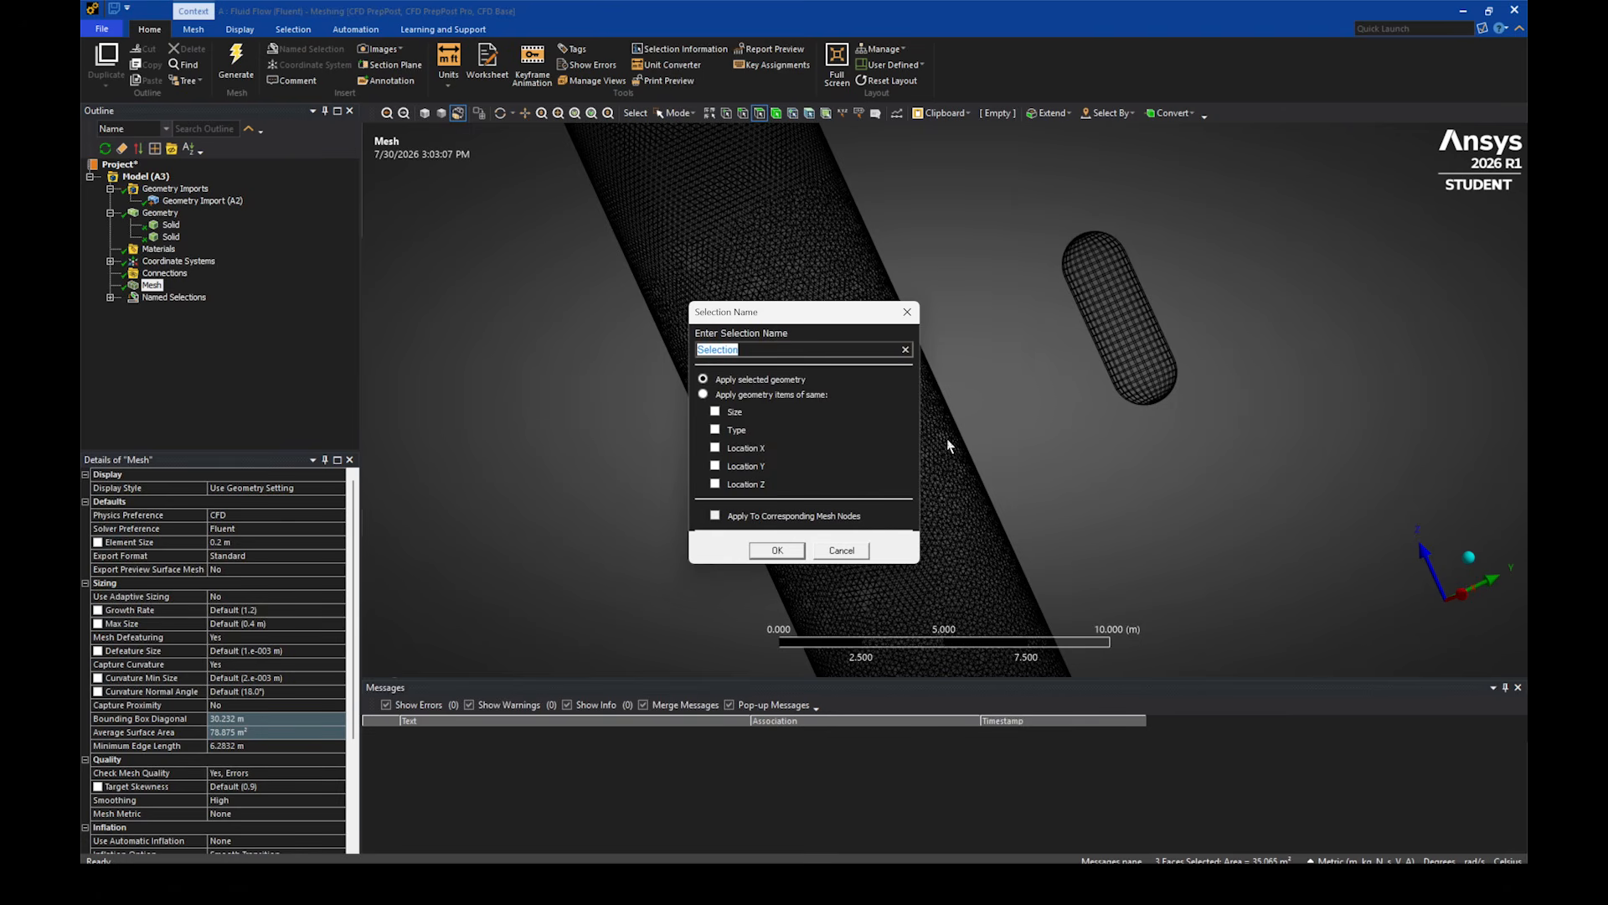
pyautogui.write('capsule')
pyautogui.press('Return')
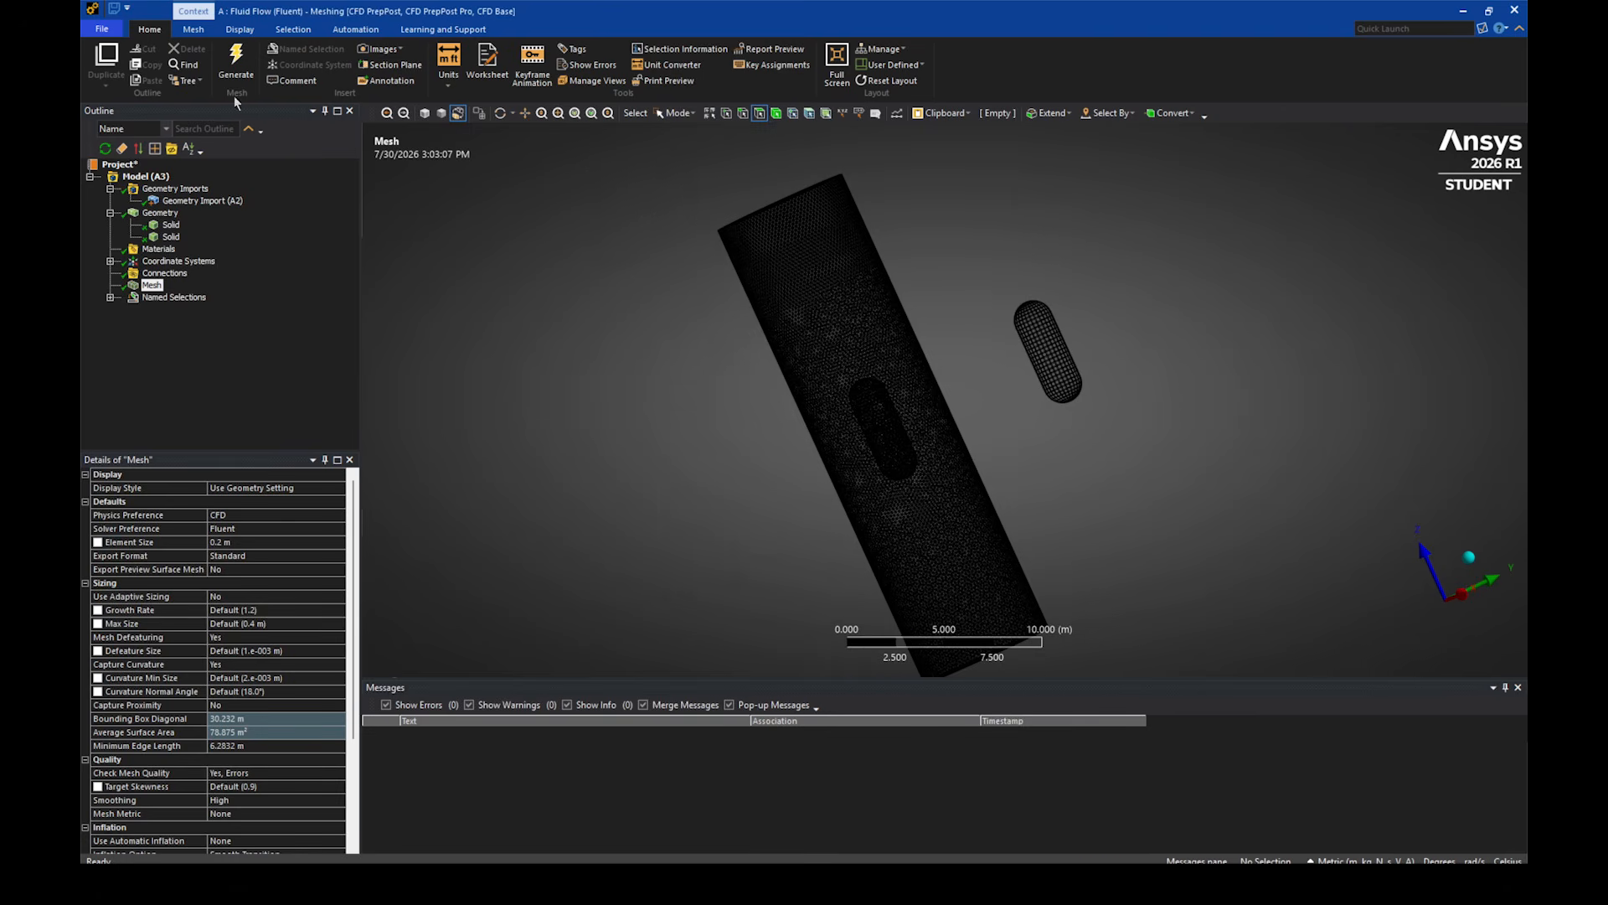
# - Regenerate the mesh, switch to Workbench and update the Fluid Flow system's Mesh component
pyautogui.click(236, 67)
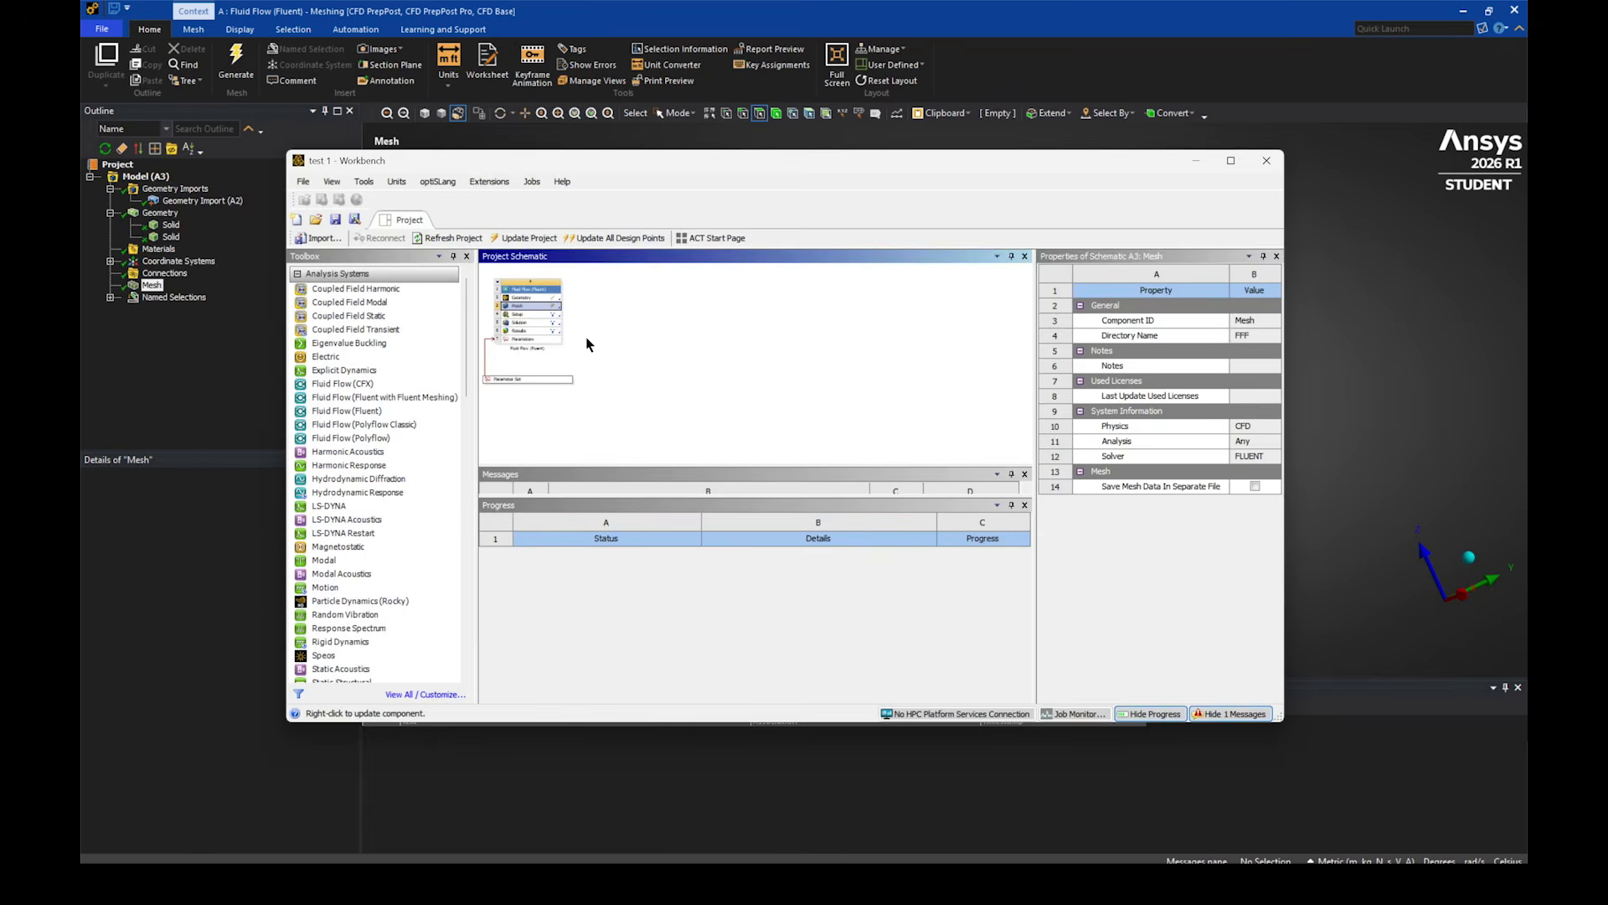
pyautogui.click(572, 308)
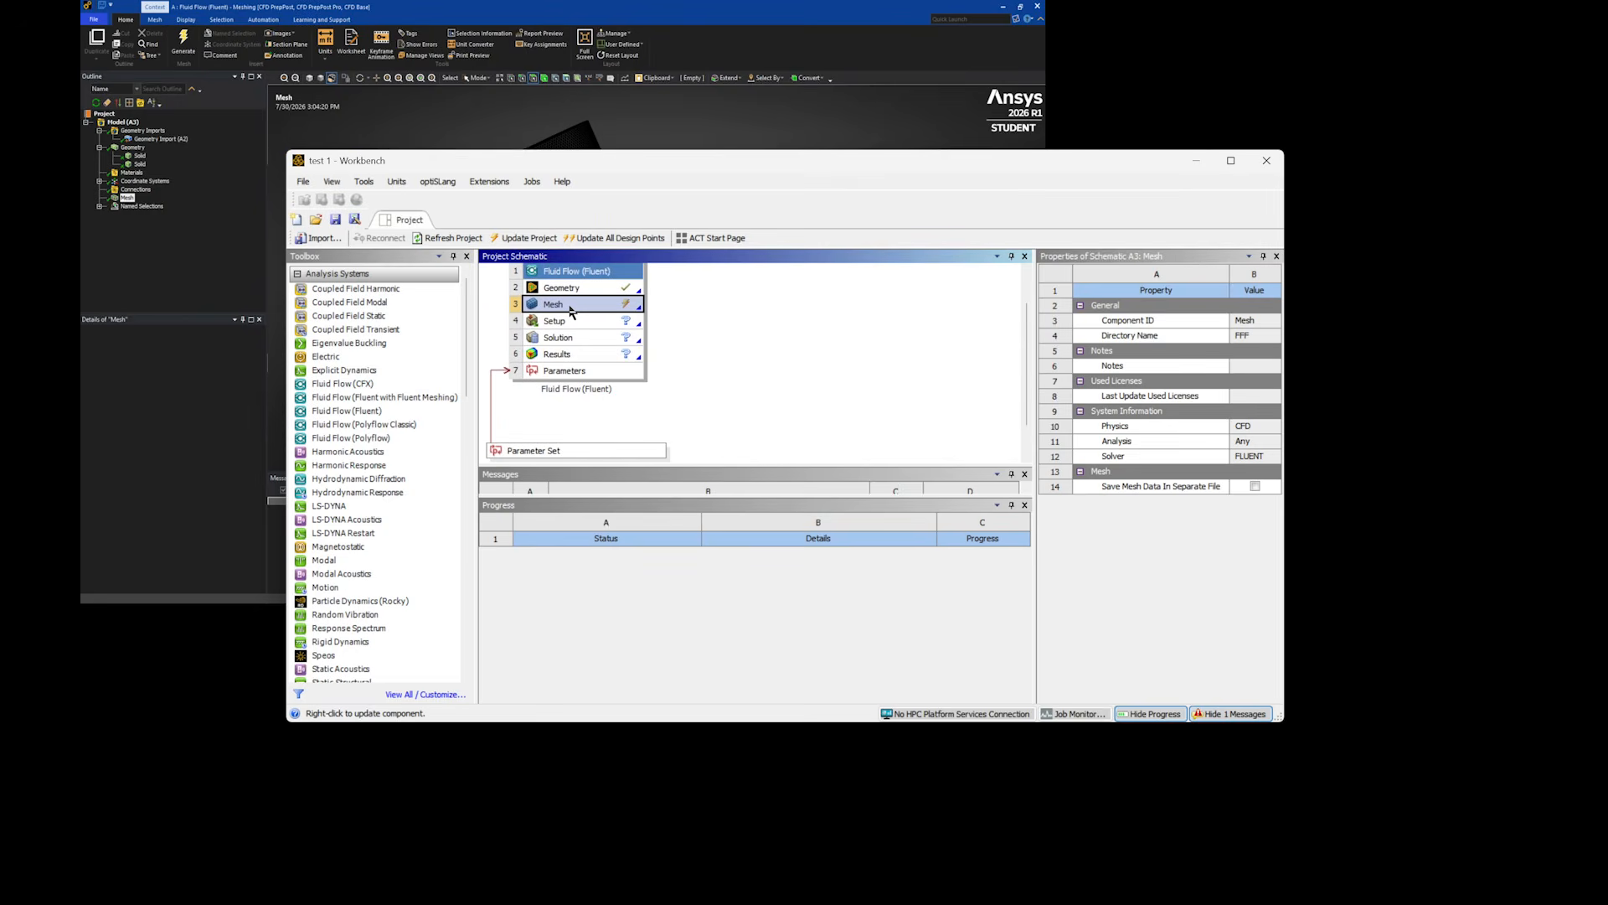
pyautogui.rightClick(572, 310)
pyautogui.click(590, 393)
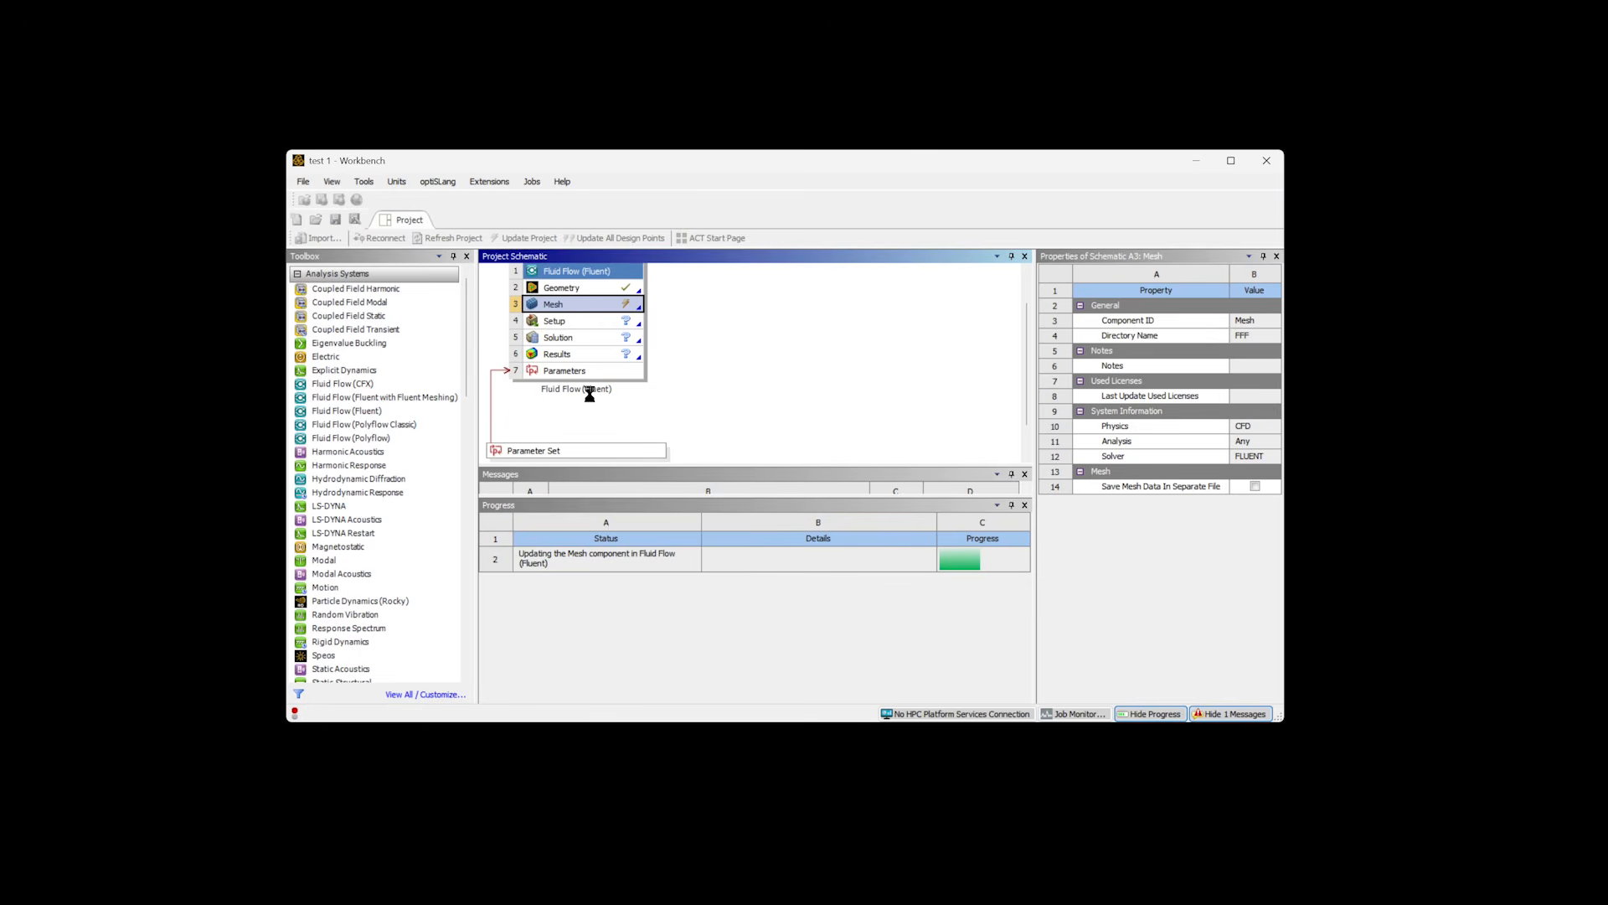
# - Open the Fluid Flow system's Setup and start Fluent in double precision with 4 solver processes
pyautogui.doubleClick(592, 325)
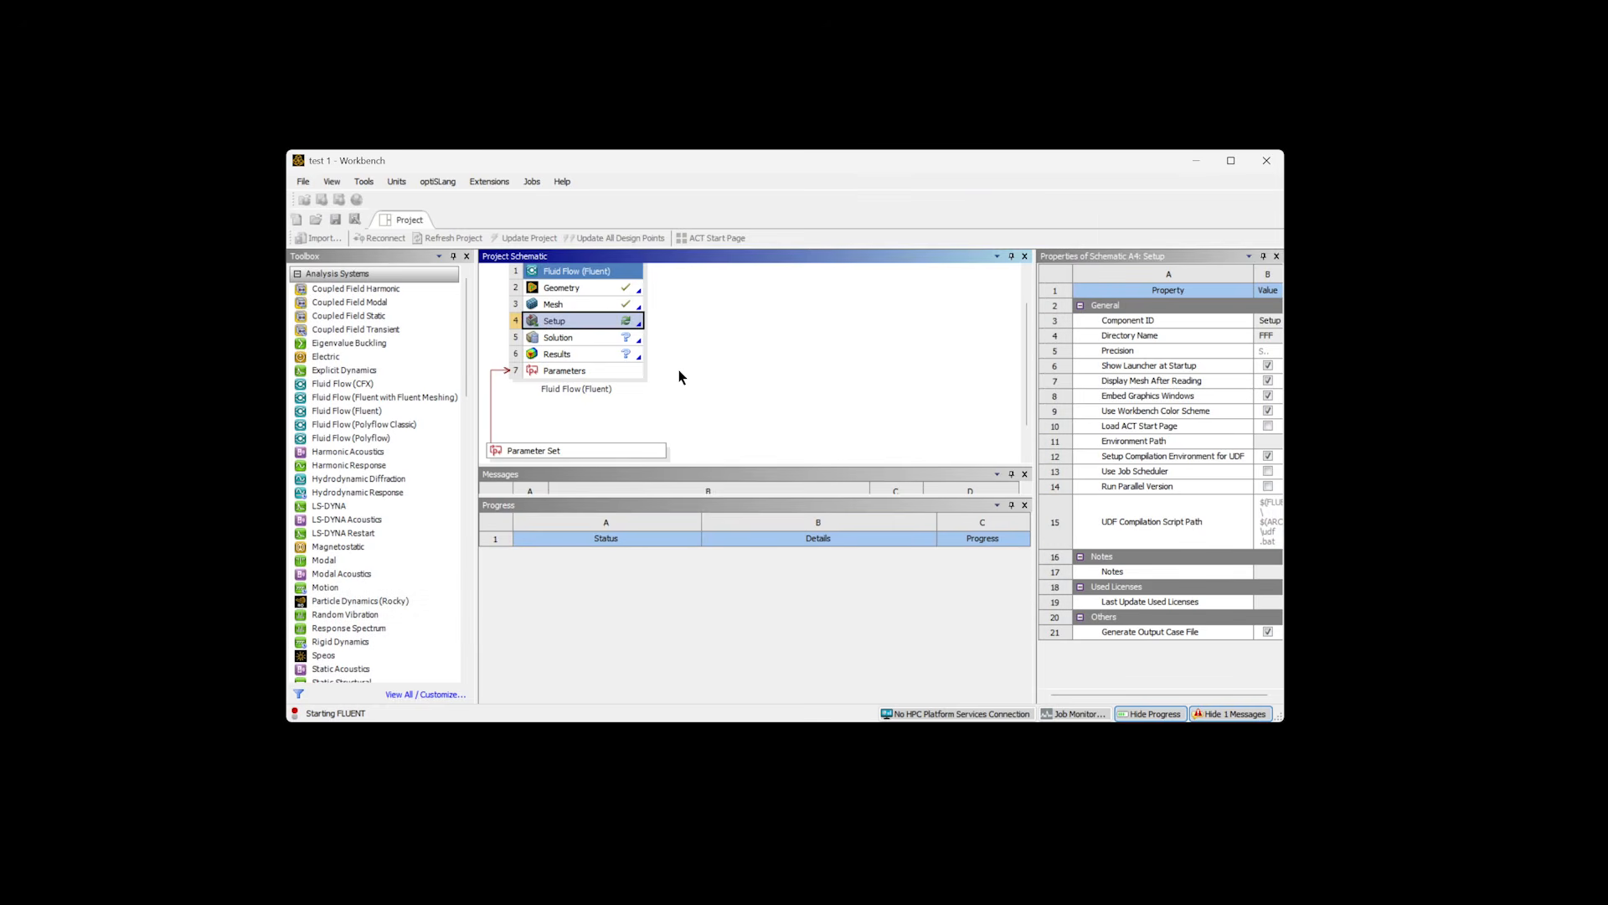
pyautogui.click(883, 381)
pyautogui.click(883, 381)
pyautogui.click(883, 382)
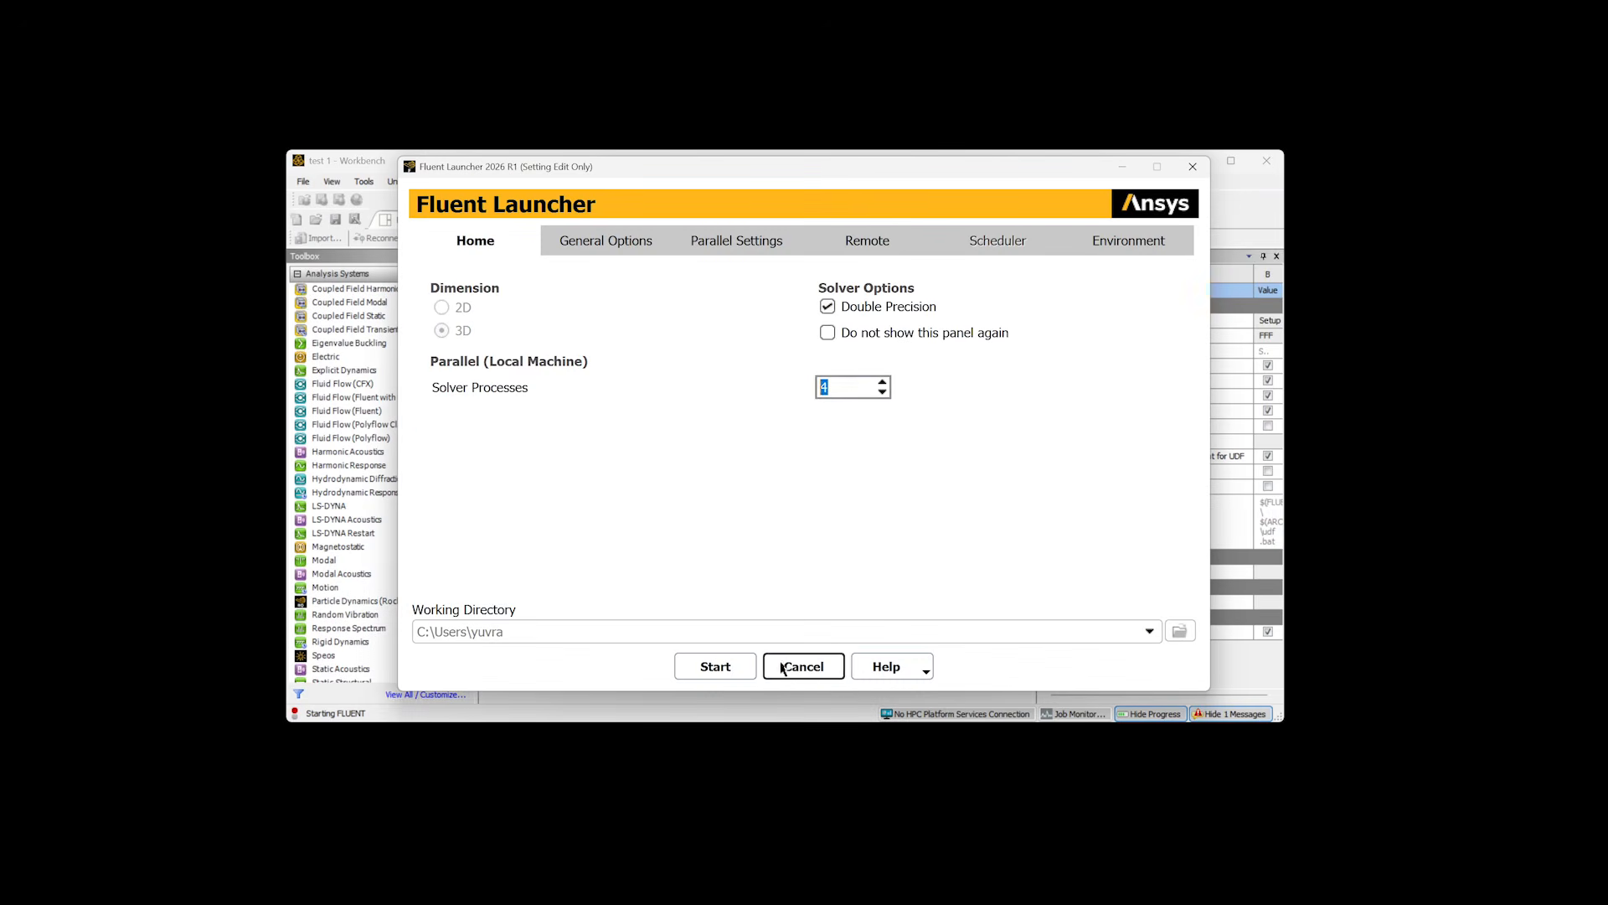
pyautogui.click(714, 666)
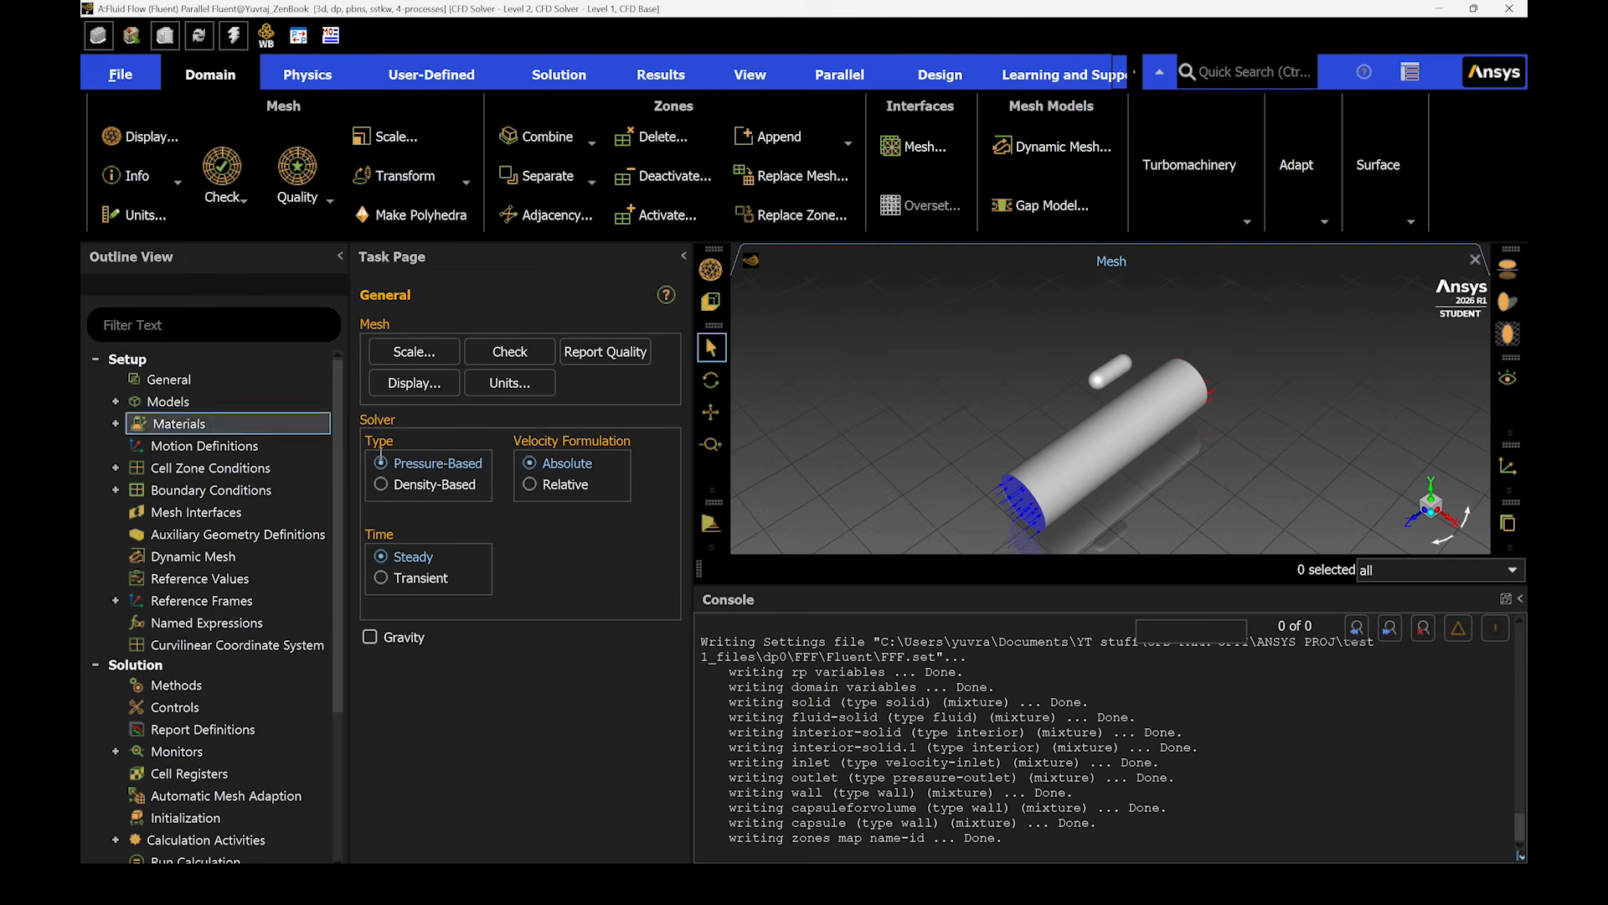
# - Open the viscous model settings and accept the SST k-omega turbulence model
pyautogui.doubleClick(225, 468)
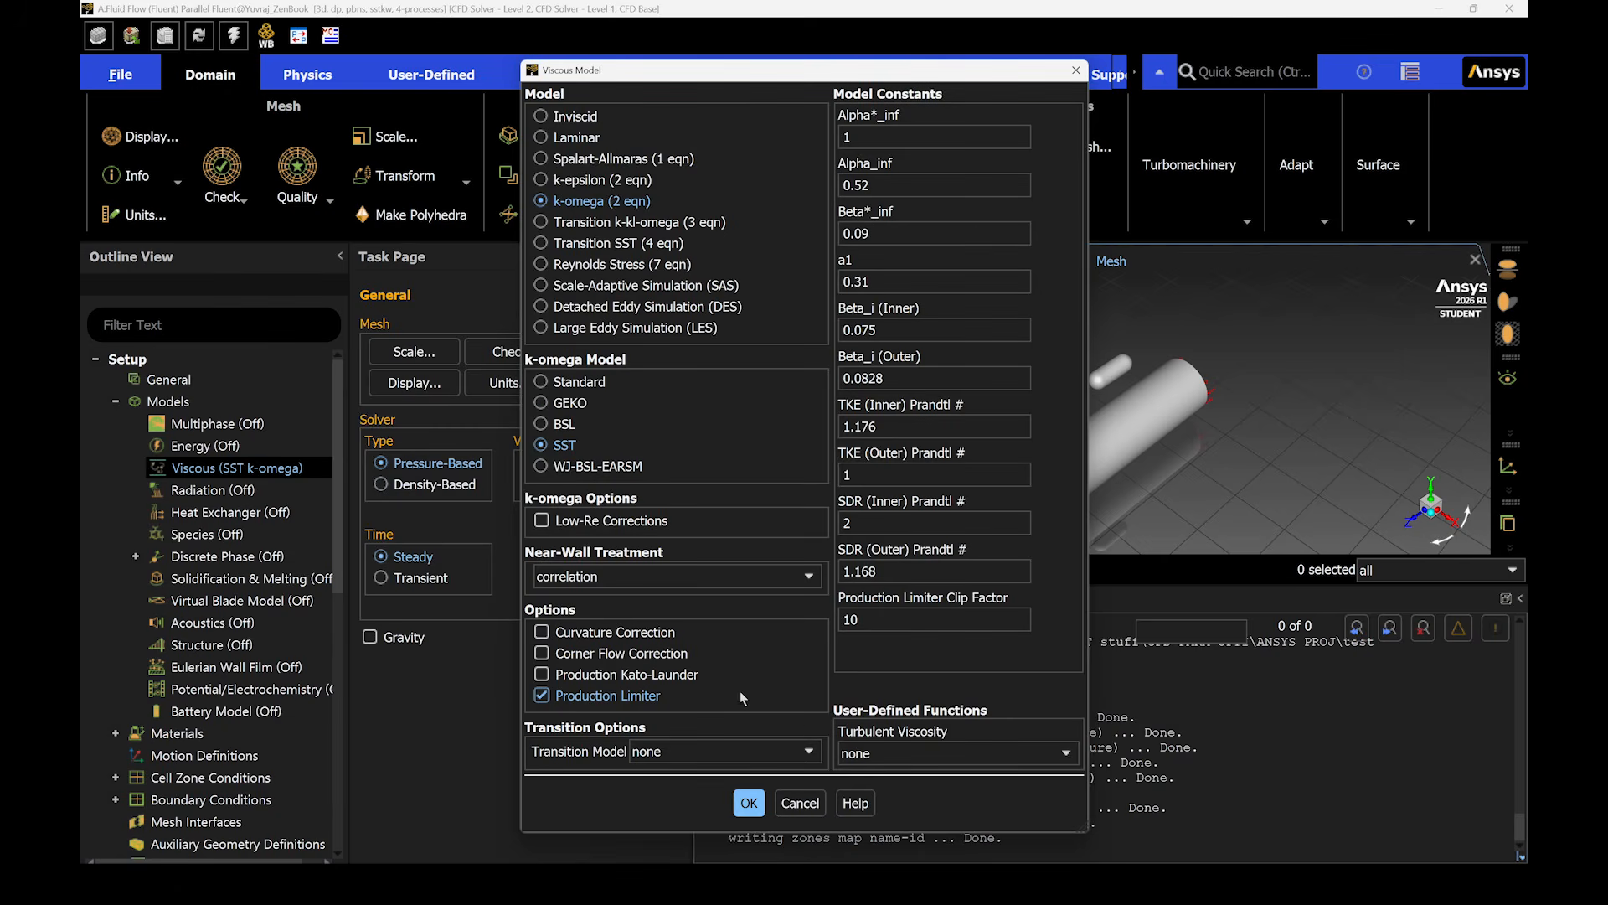
pyautogui.click(748, 806)
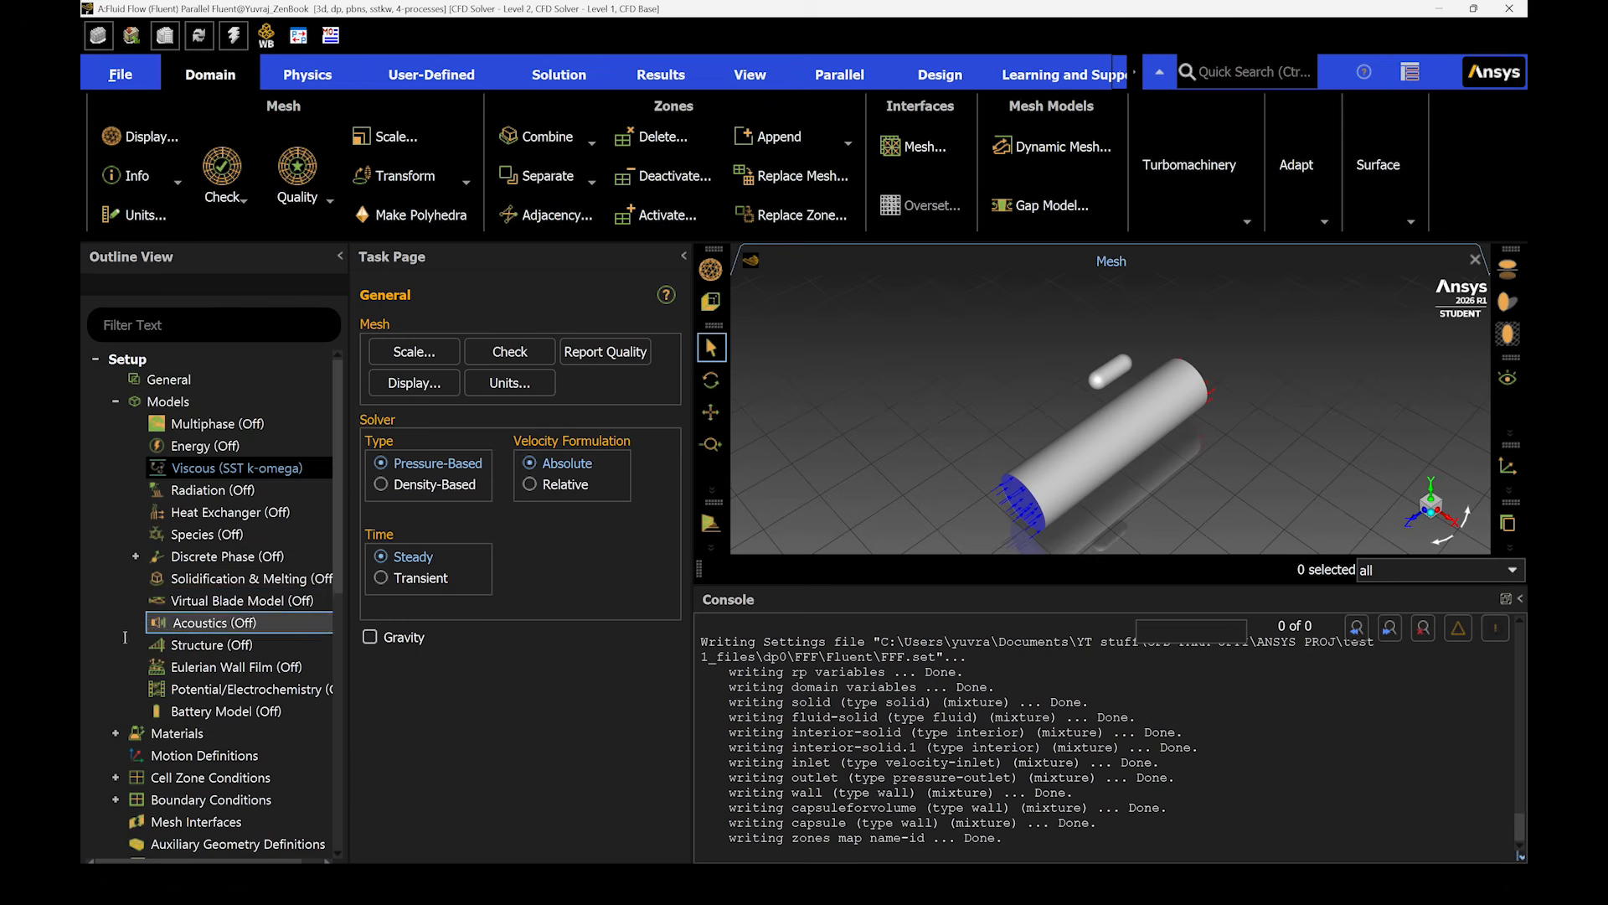
# - Copy water-liquid (h2o<l>) from the Fluent database into the case's fluid materials
pyautogui.scroll(-3, 138, 624)
pyautogui.click(115, 537)
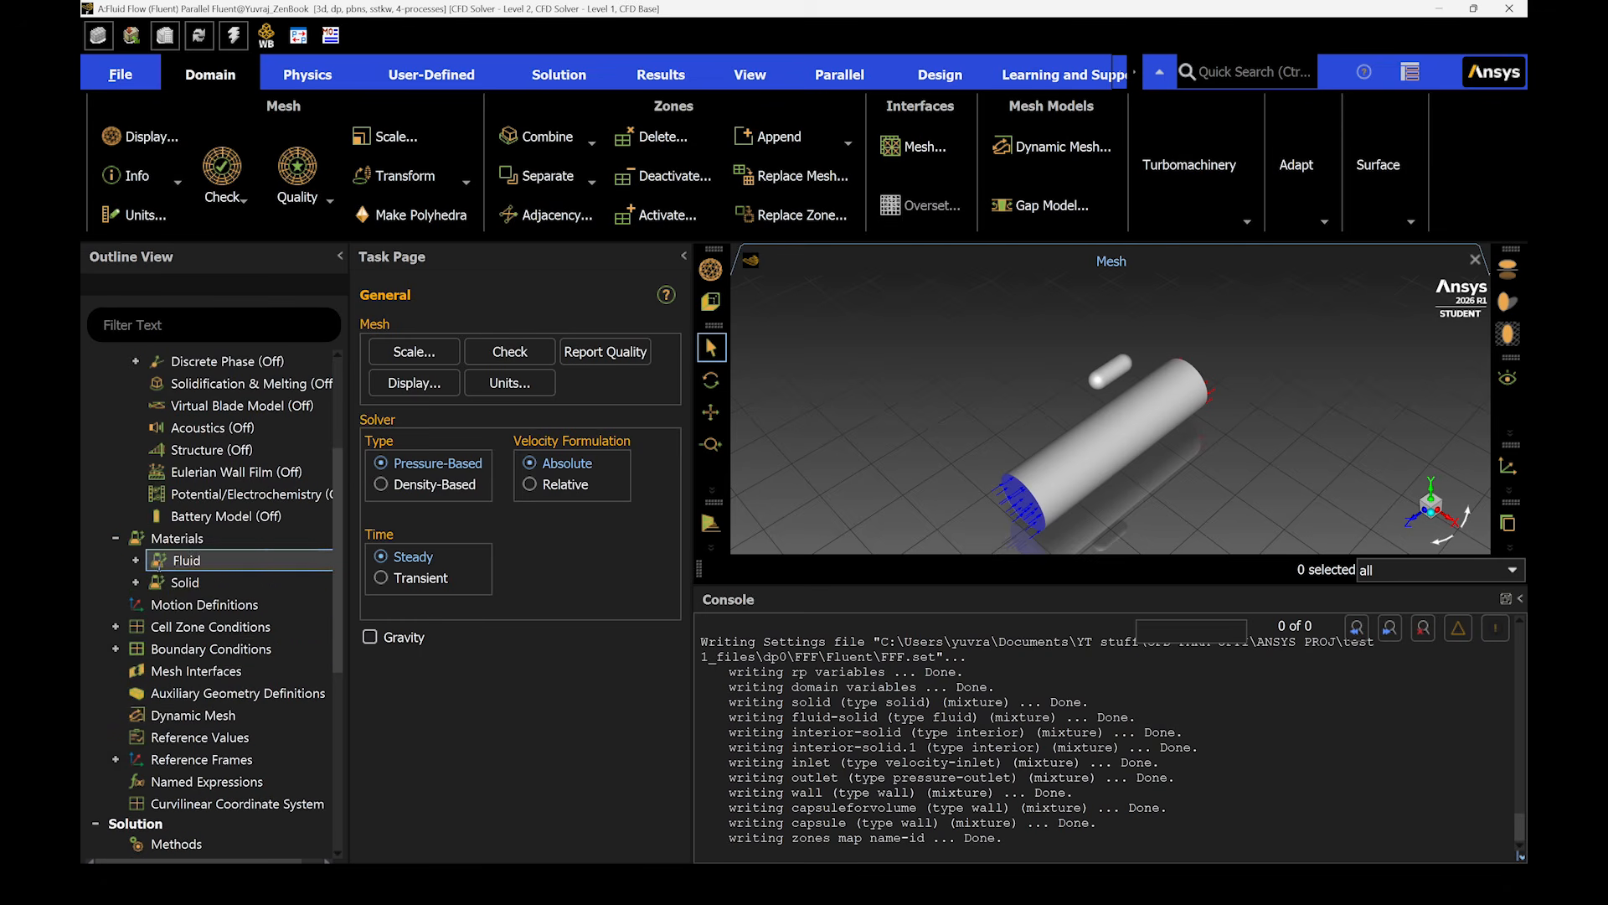
pyautogui.click(135, 560)
pyautogui.click(135, 604)
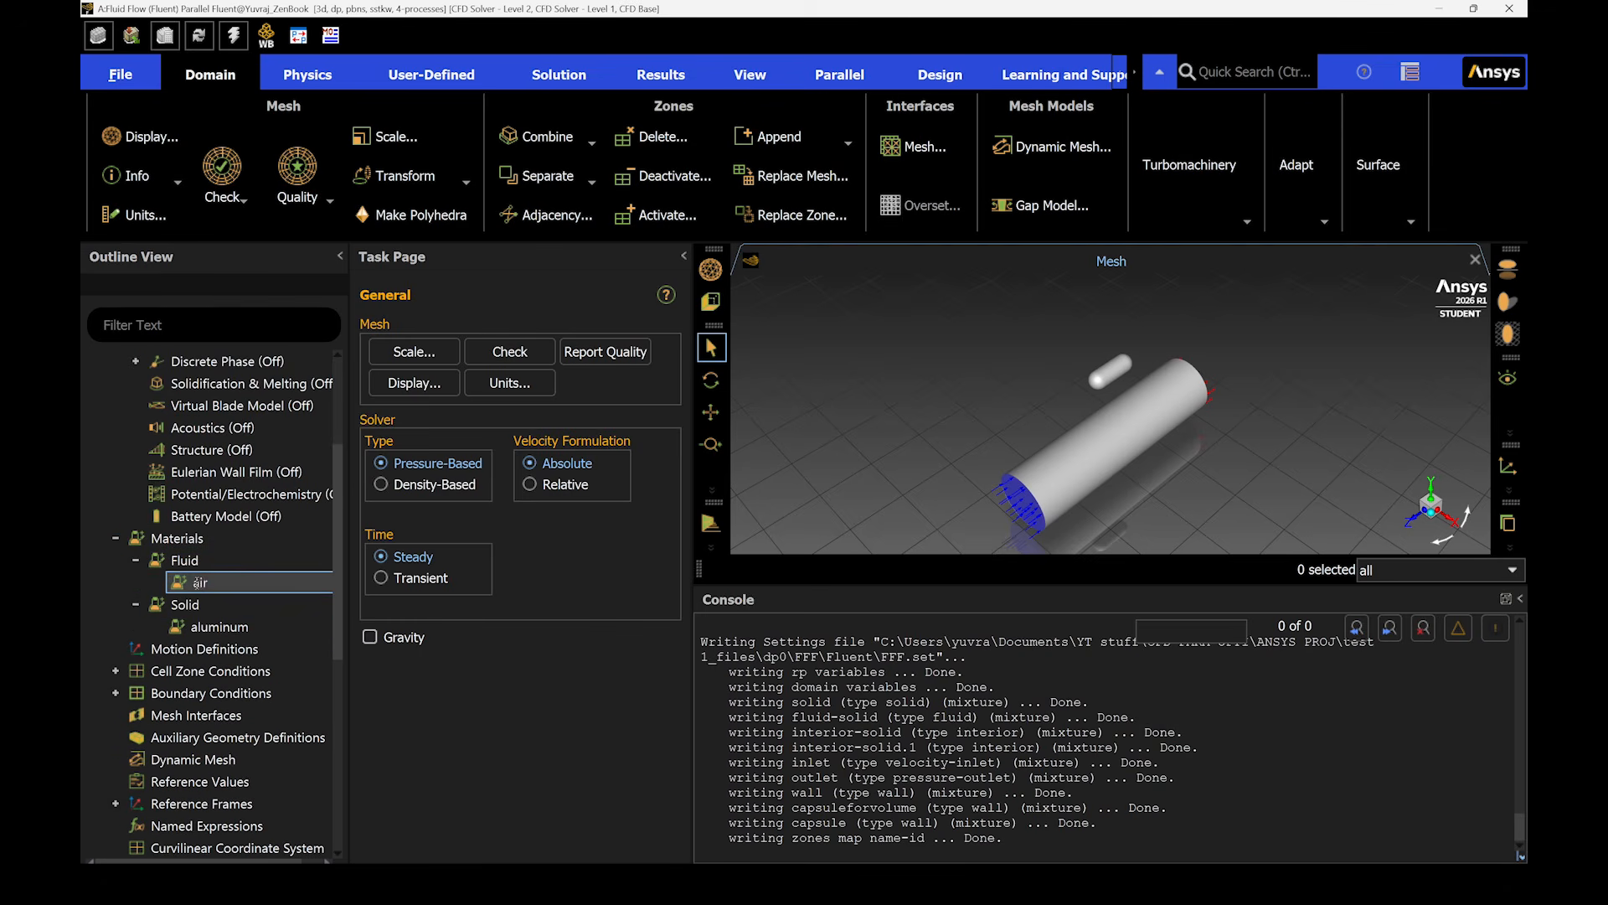
pyautogui.doubleClick(198, 582)
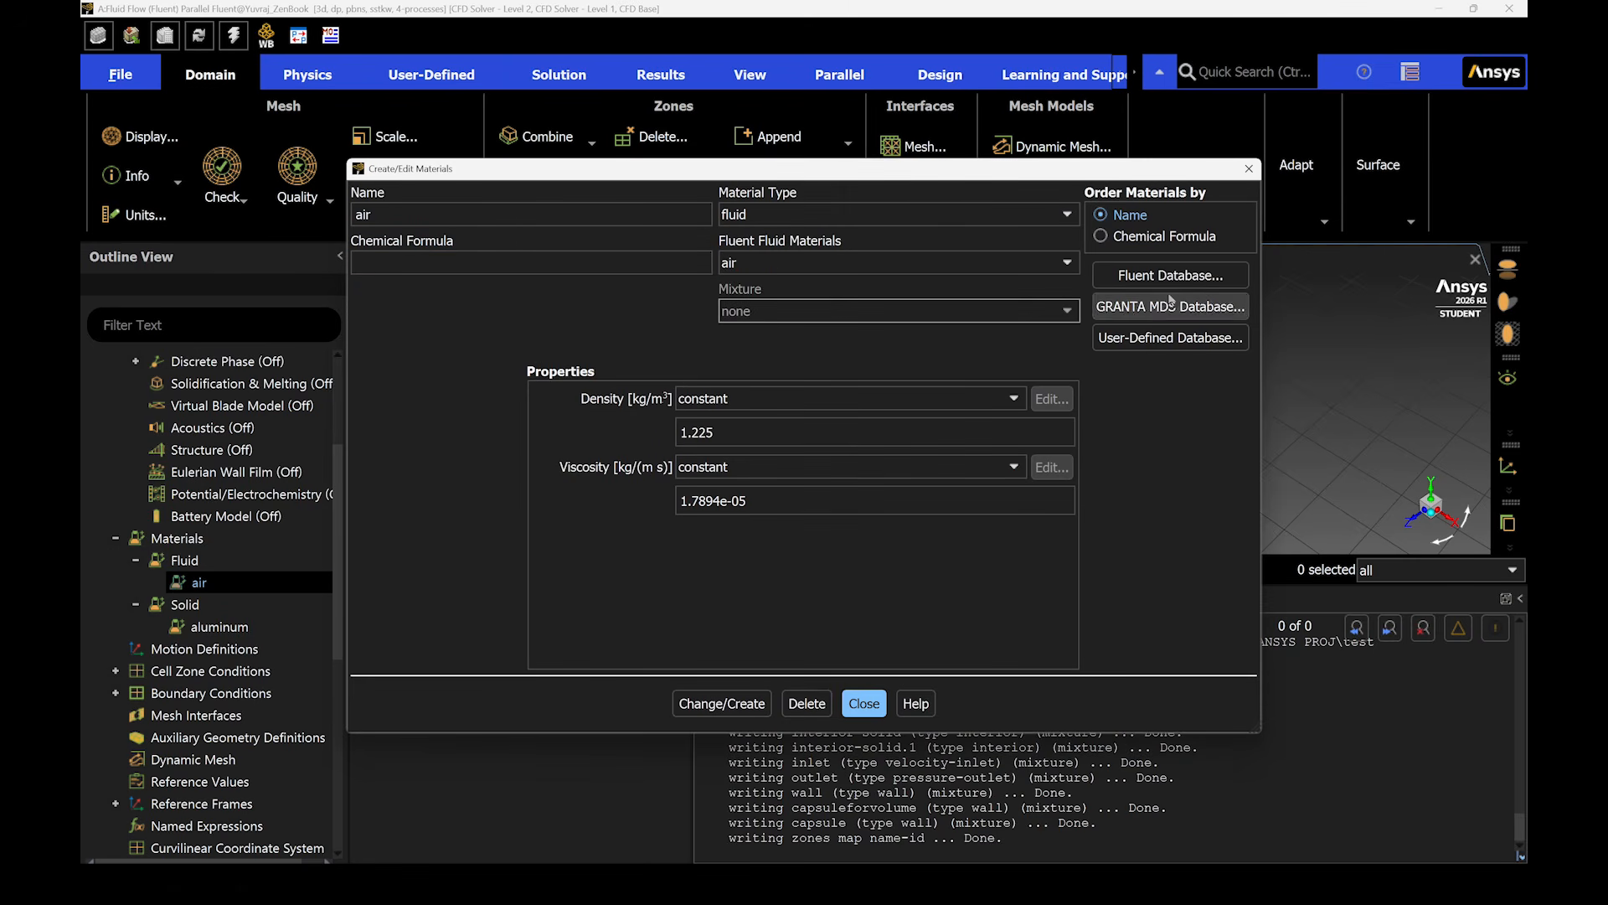
pyautogui.click(1065, 263)
pyautogui.click(1137, 279)
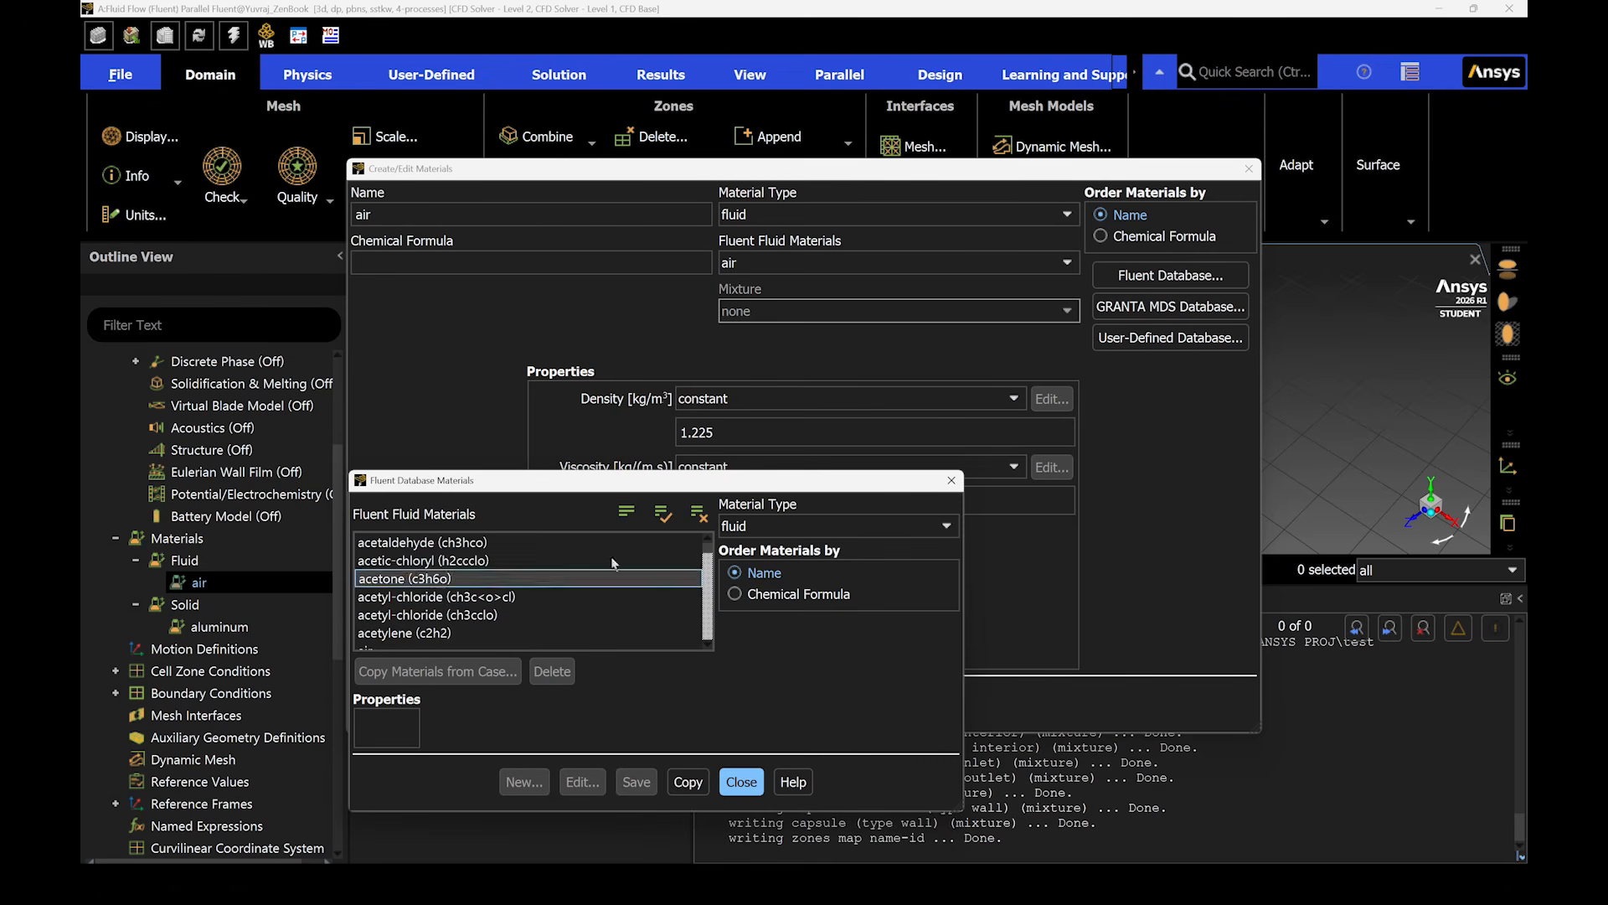
pyautogui.scroll(-20, 439, 599)
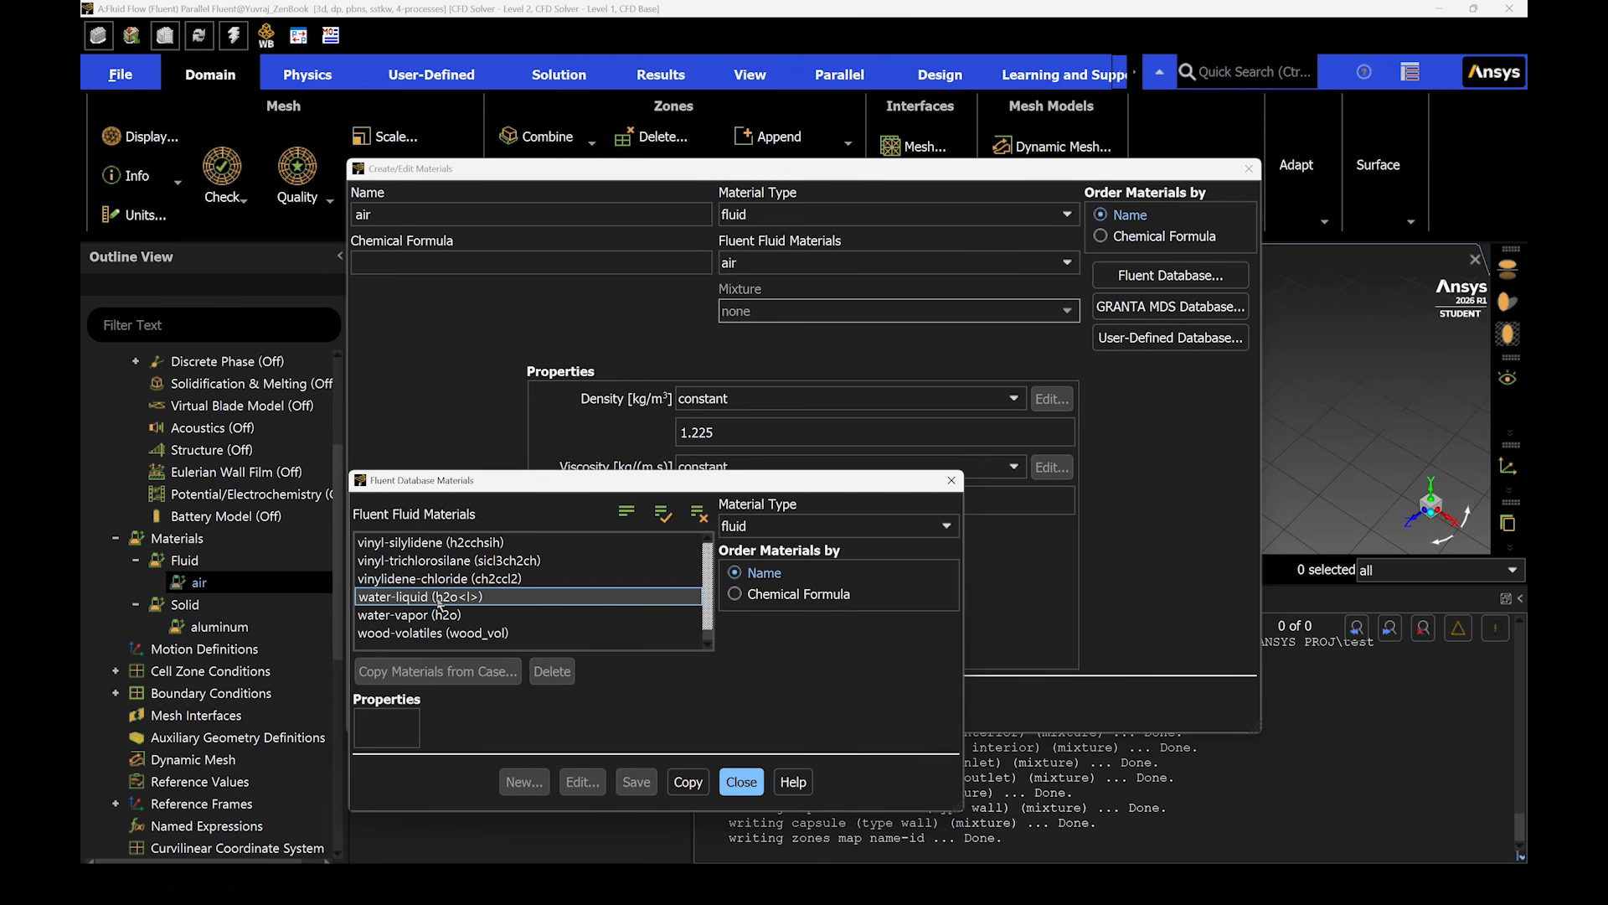
pyautogui.click(439, 596)
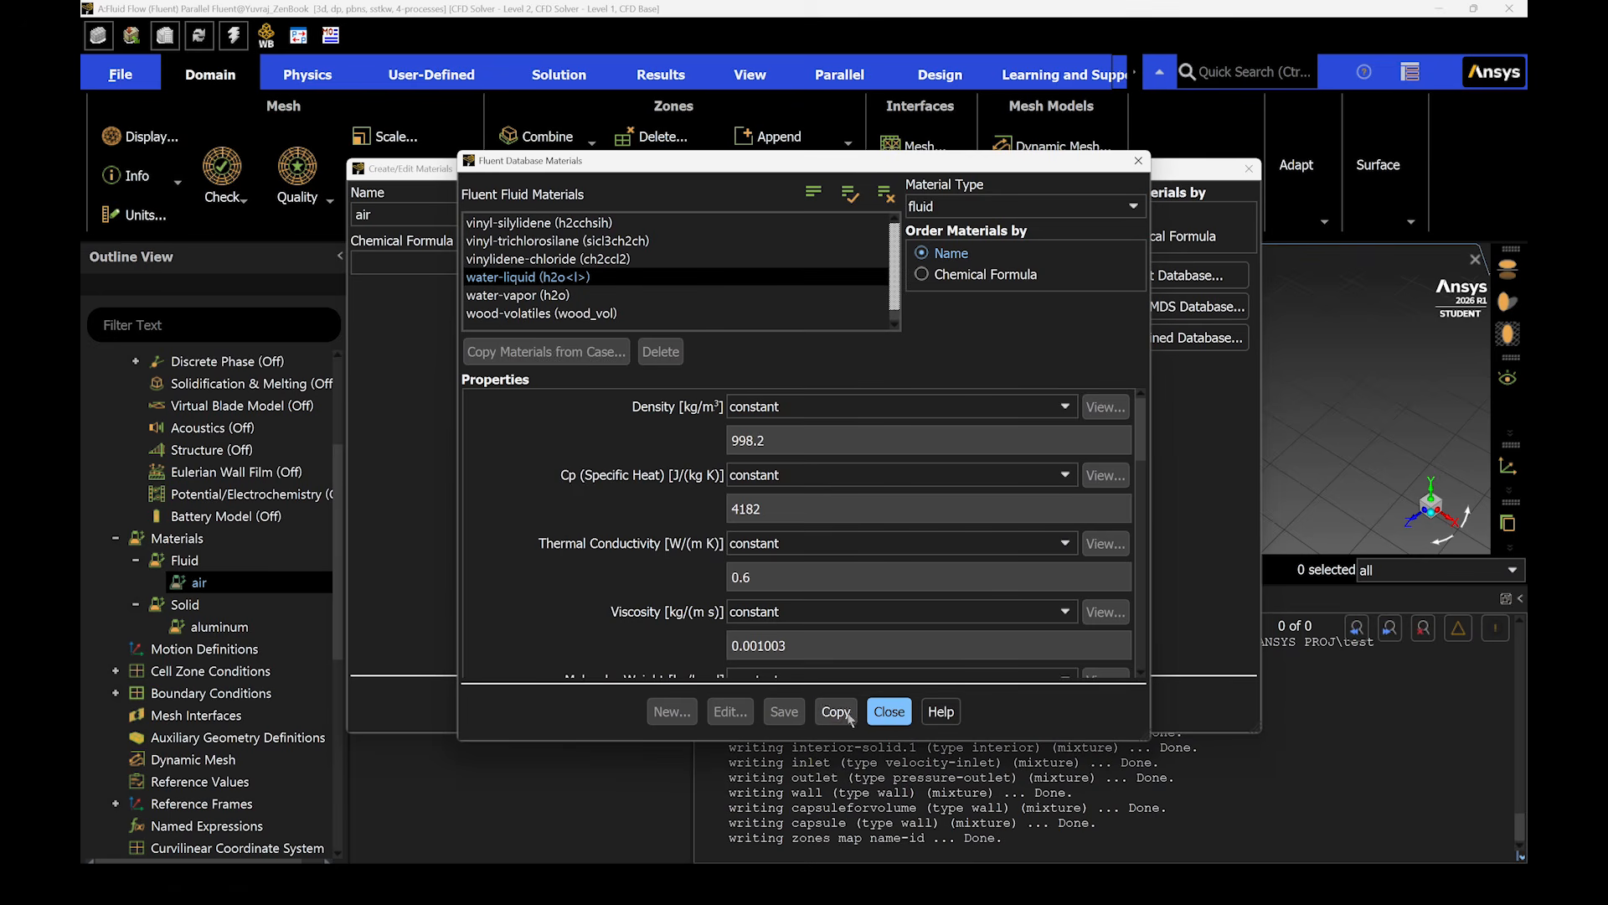
pyautogui.click(837, 711)
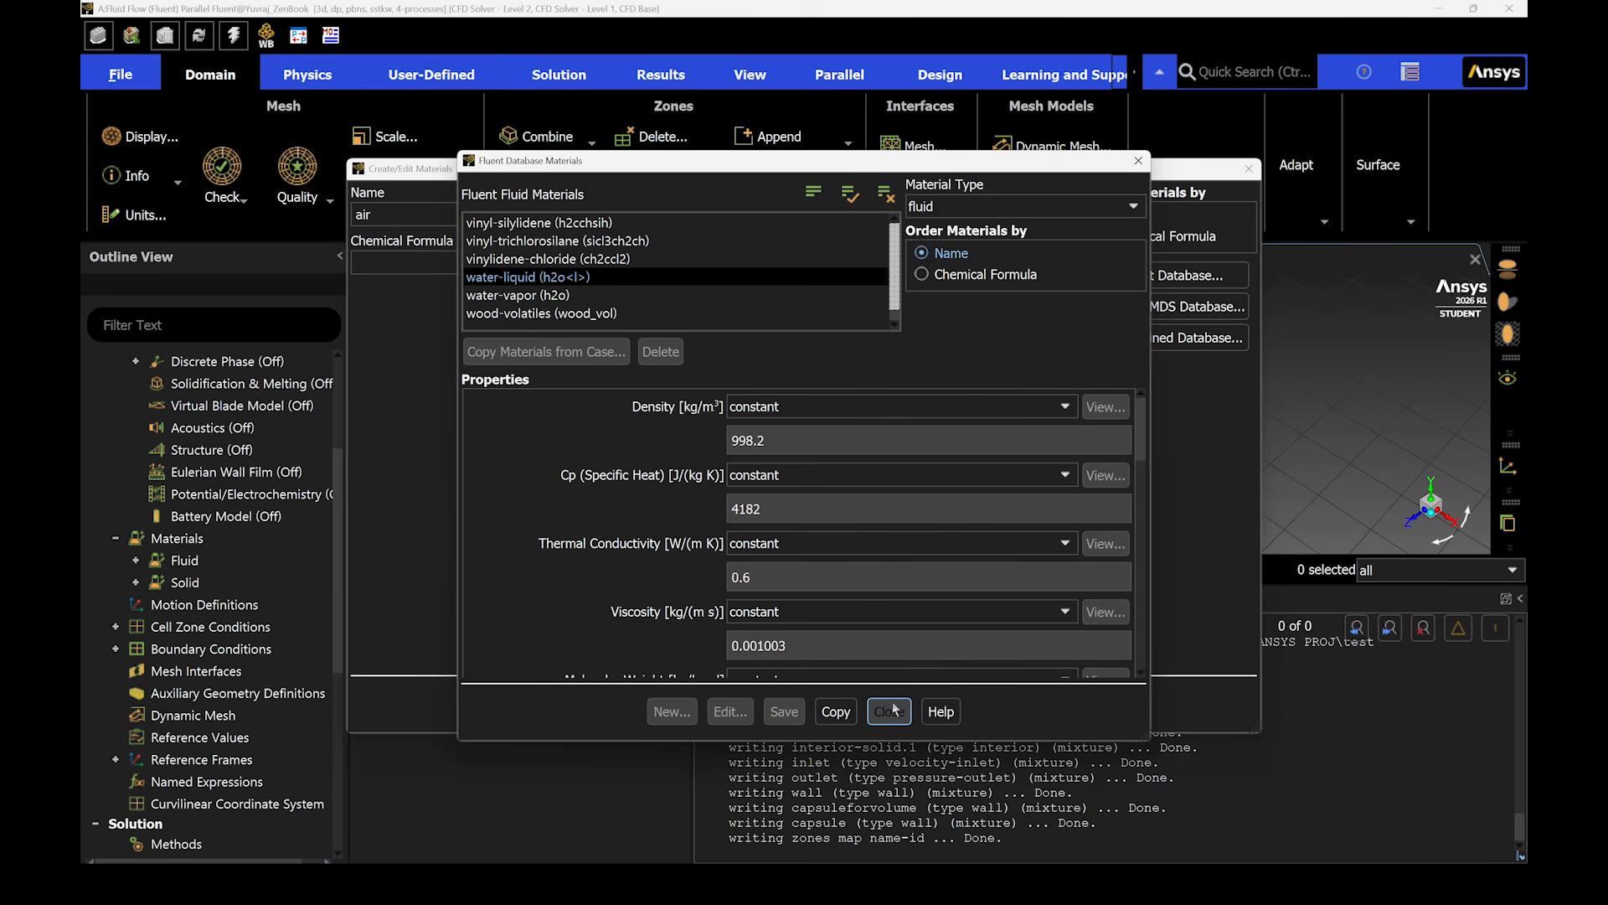
pyautogui.click(889, 711)
# - Select water-liquid (h2o<l>) as the fluid material in the material editor, apply it and close the editor
pyautogui.click(741, 264)
pyautogui.click(786, 300)
pyautogui.click(757, 701)
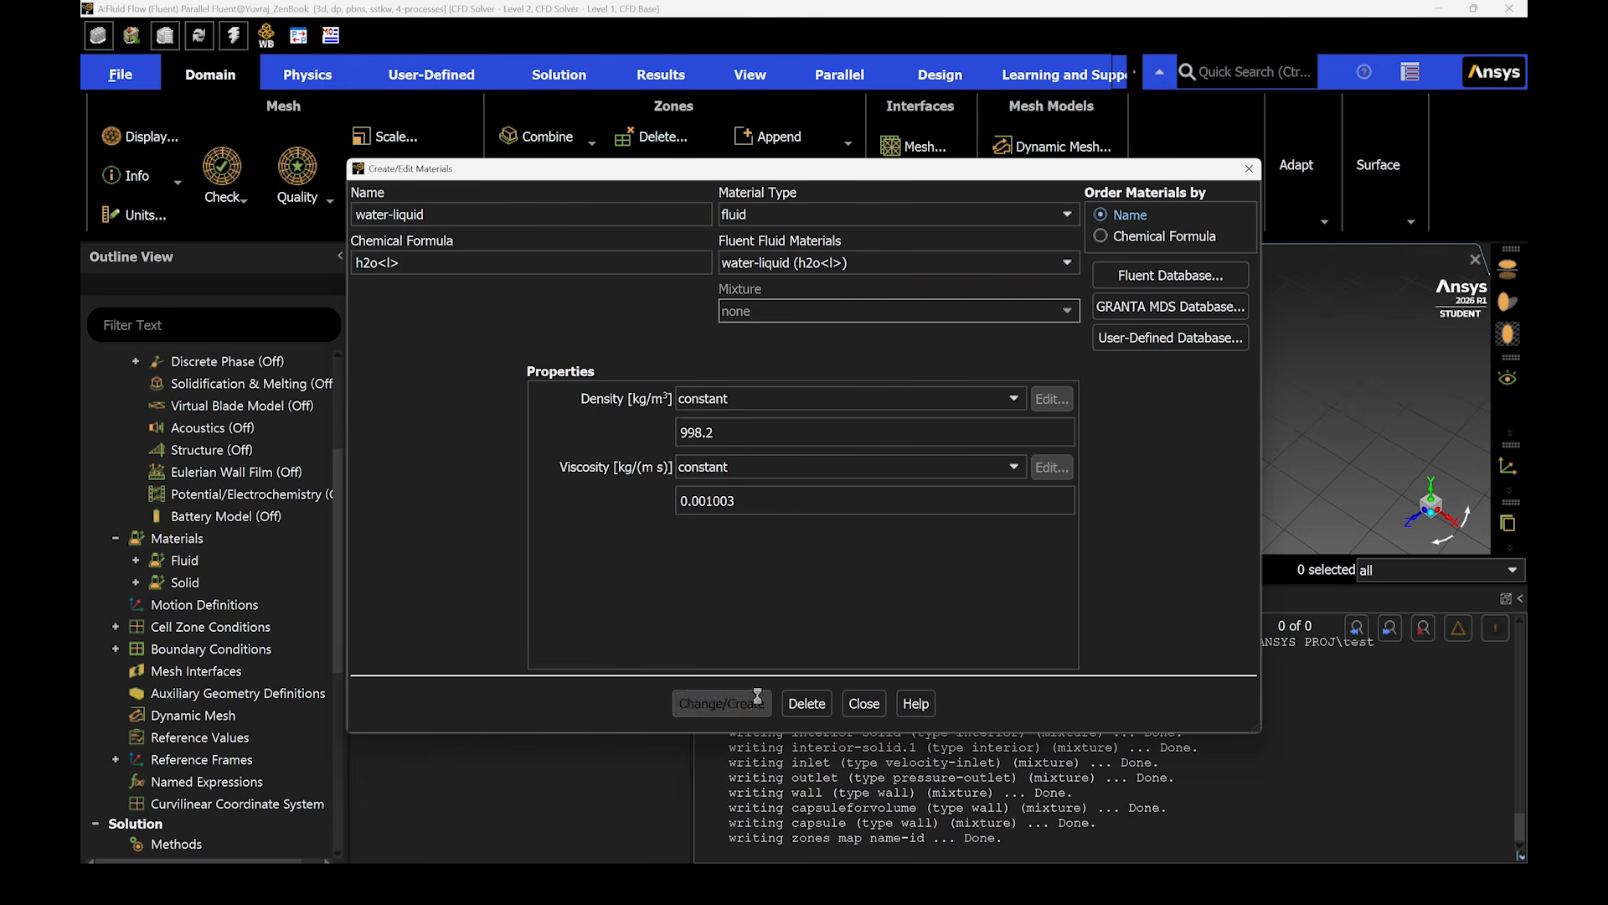
pyautogui.click(855, 706)
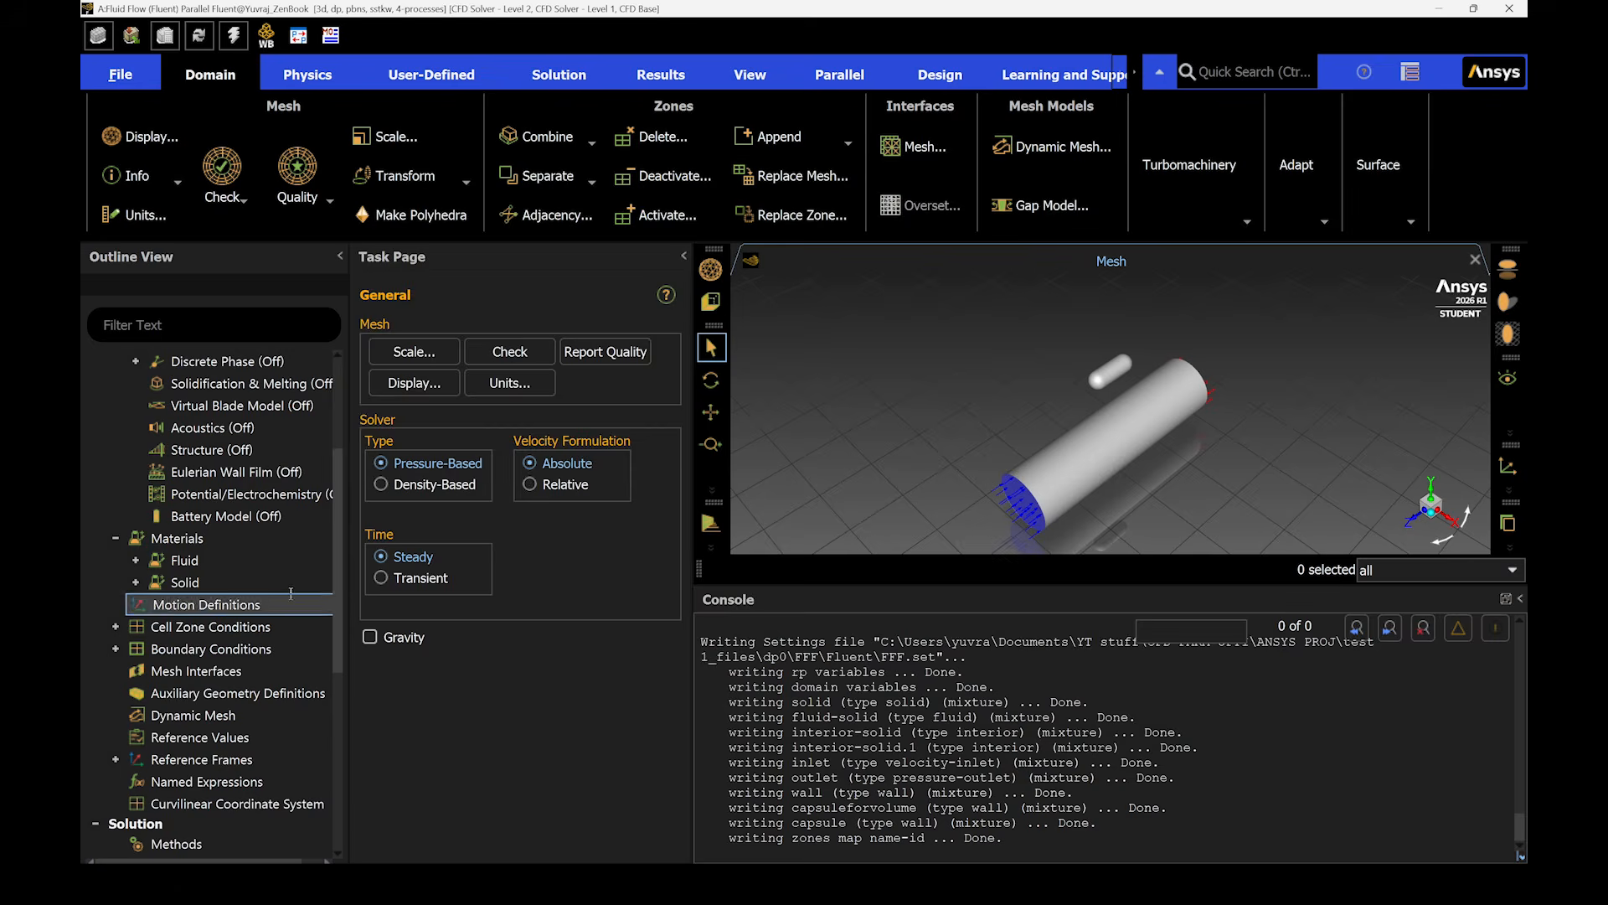
# - Assign water-liquid as the material of the fluid-solid cell zone
pyautogui.click(136, 561)
pyautogui.click(135, 627)
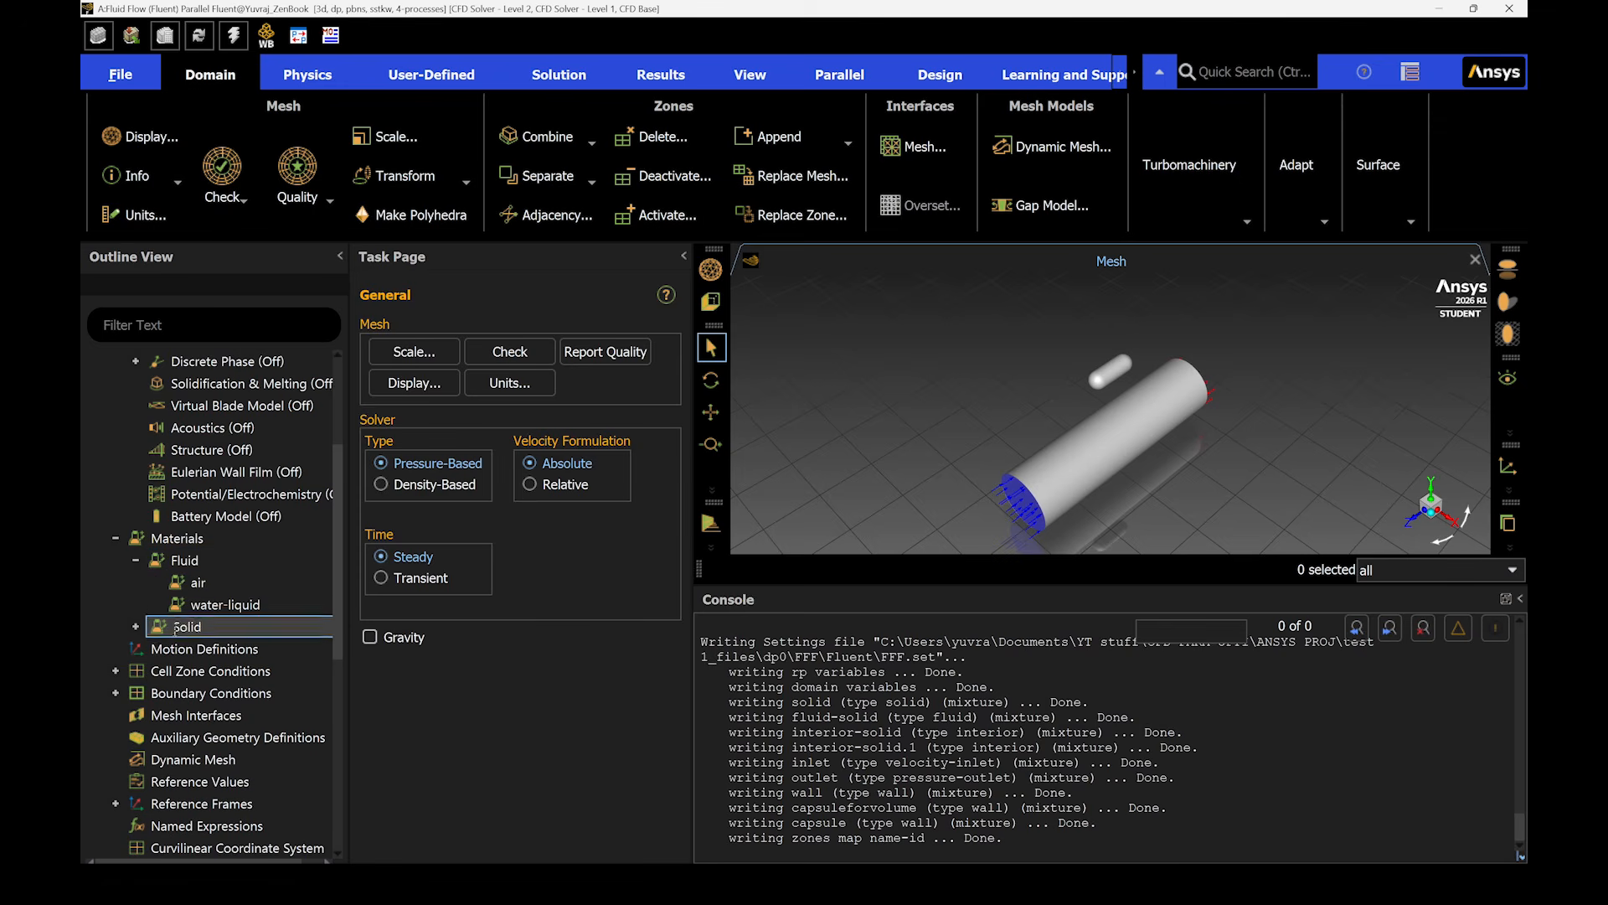
pyautogui.click(116, 693)
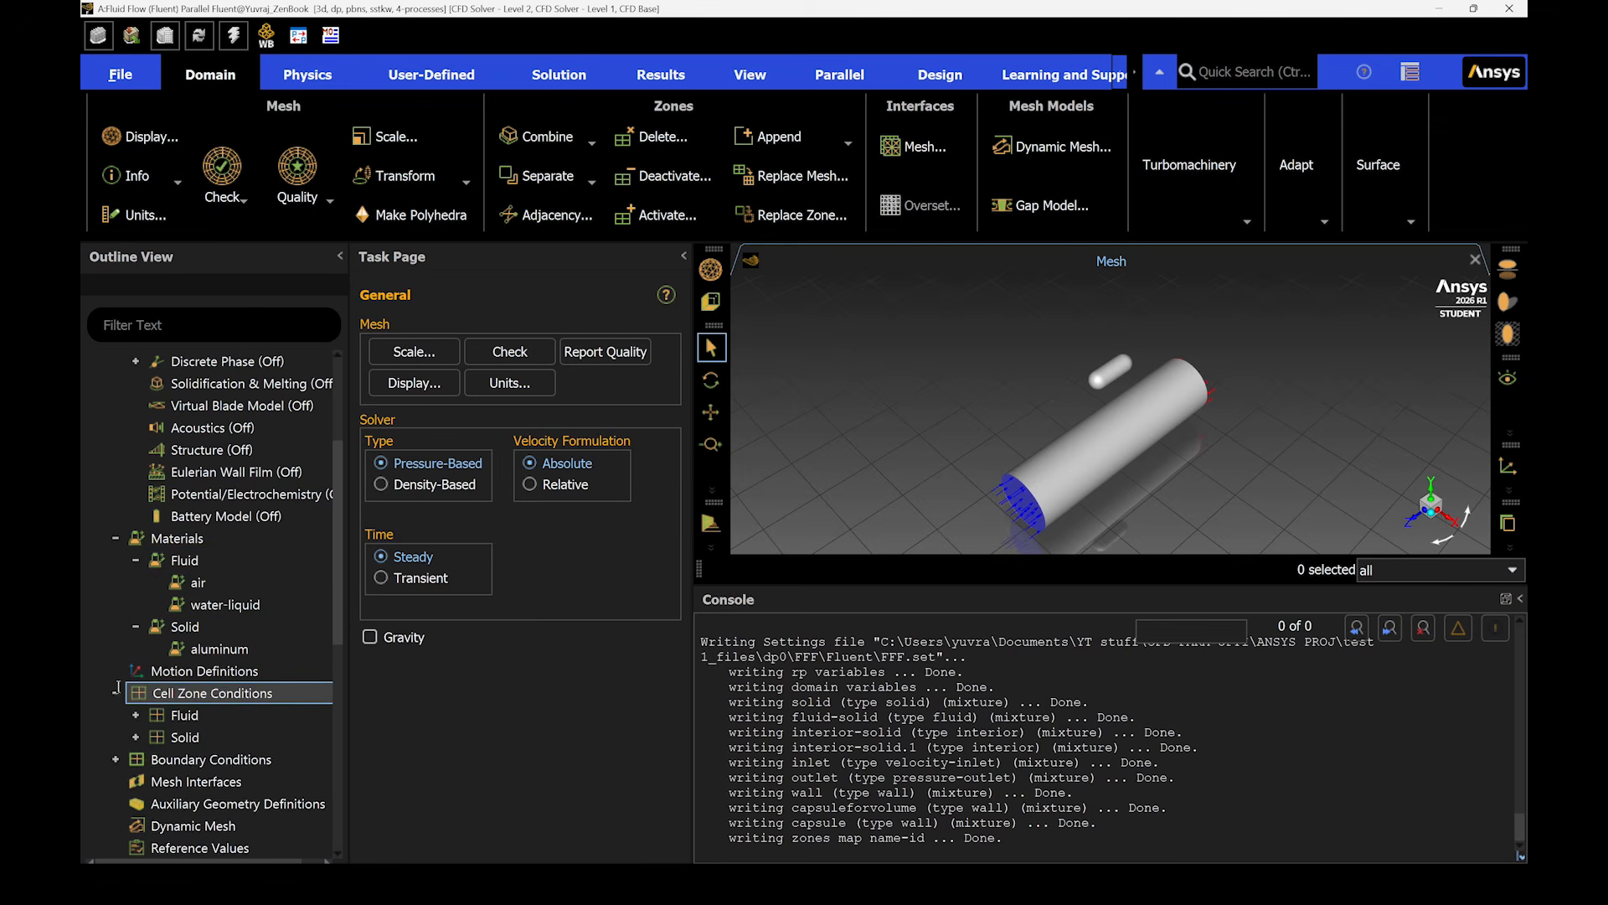
pyautogui.scroll(-2, 135, 670)
pyautogui.click(136, 604)
pyautogui.click(136, 582)
pyautogui.click(251, 603)
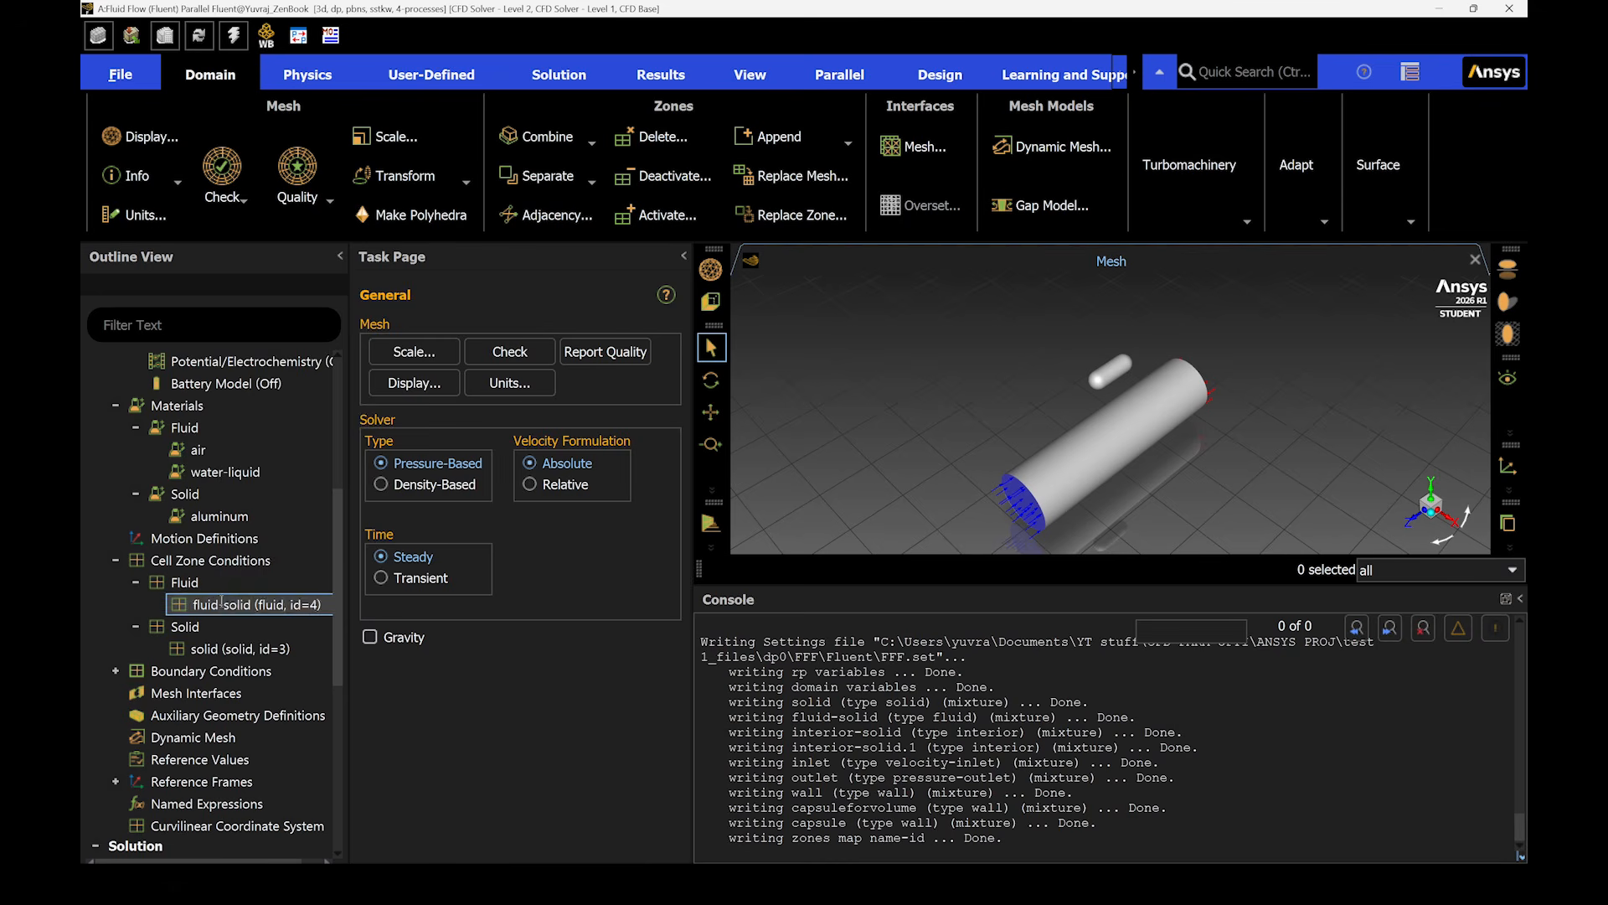
pyautogui.rightClick(223, 602)
pyautogui.click(274, 248)
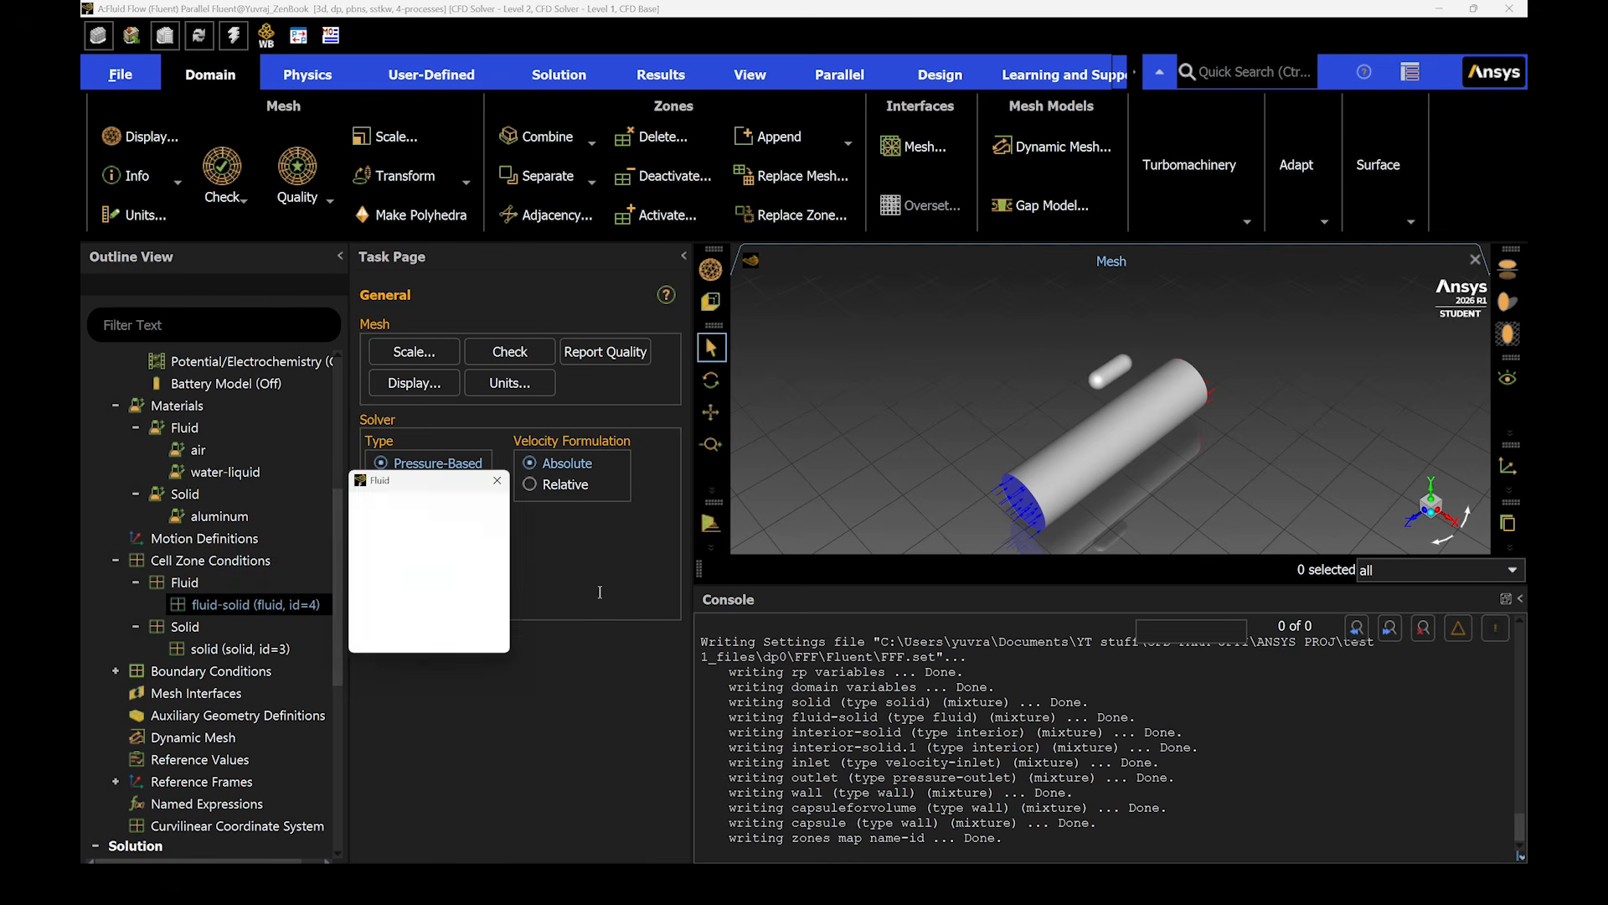
pyautogui.click(486, 329)
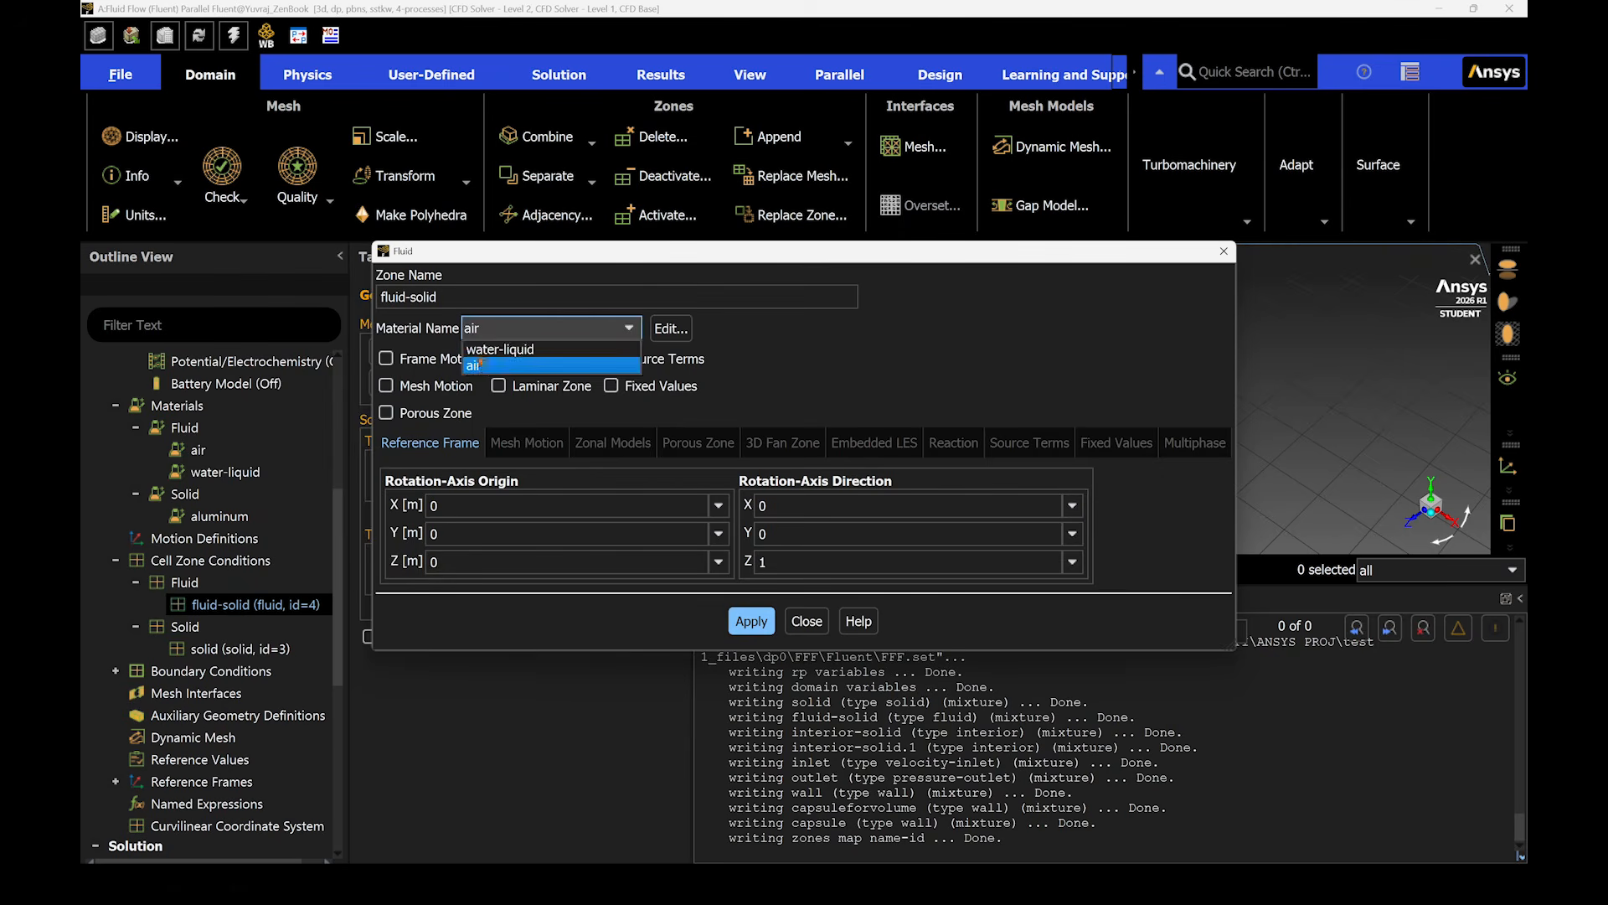
pyautogui.click(482, 350)
pyautogui.click(752, 621)
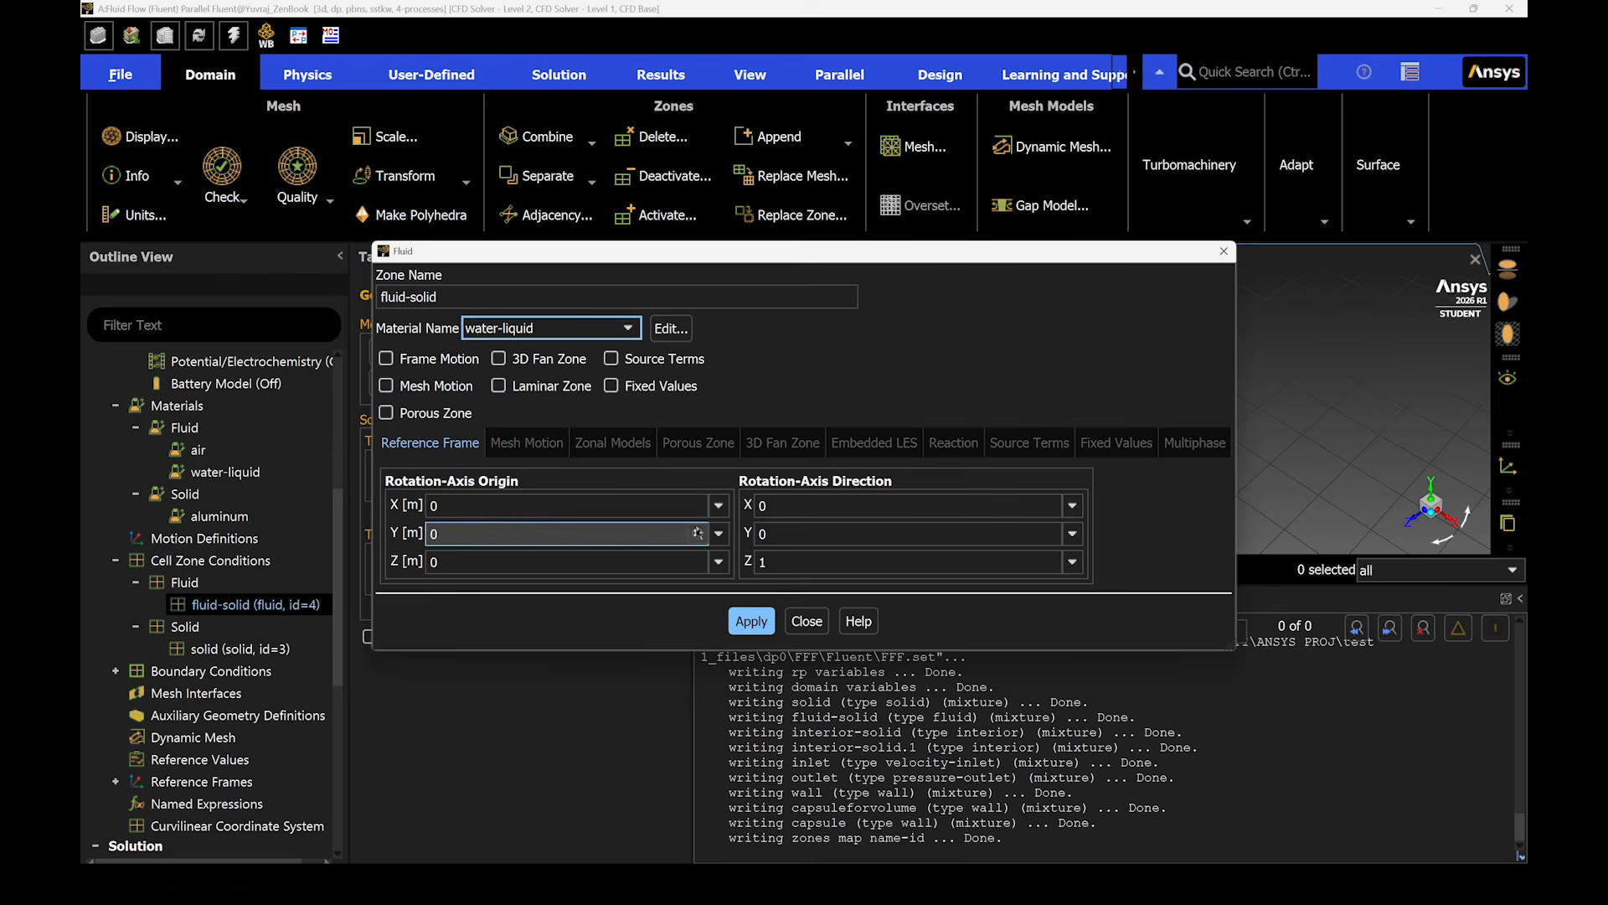
pyautogui.click(740, 621)
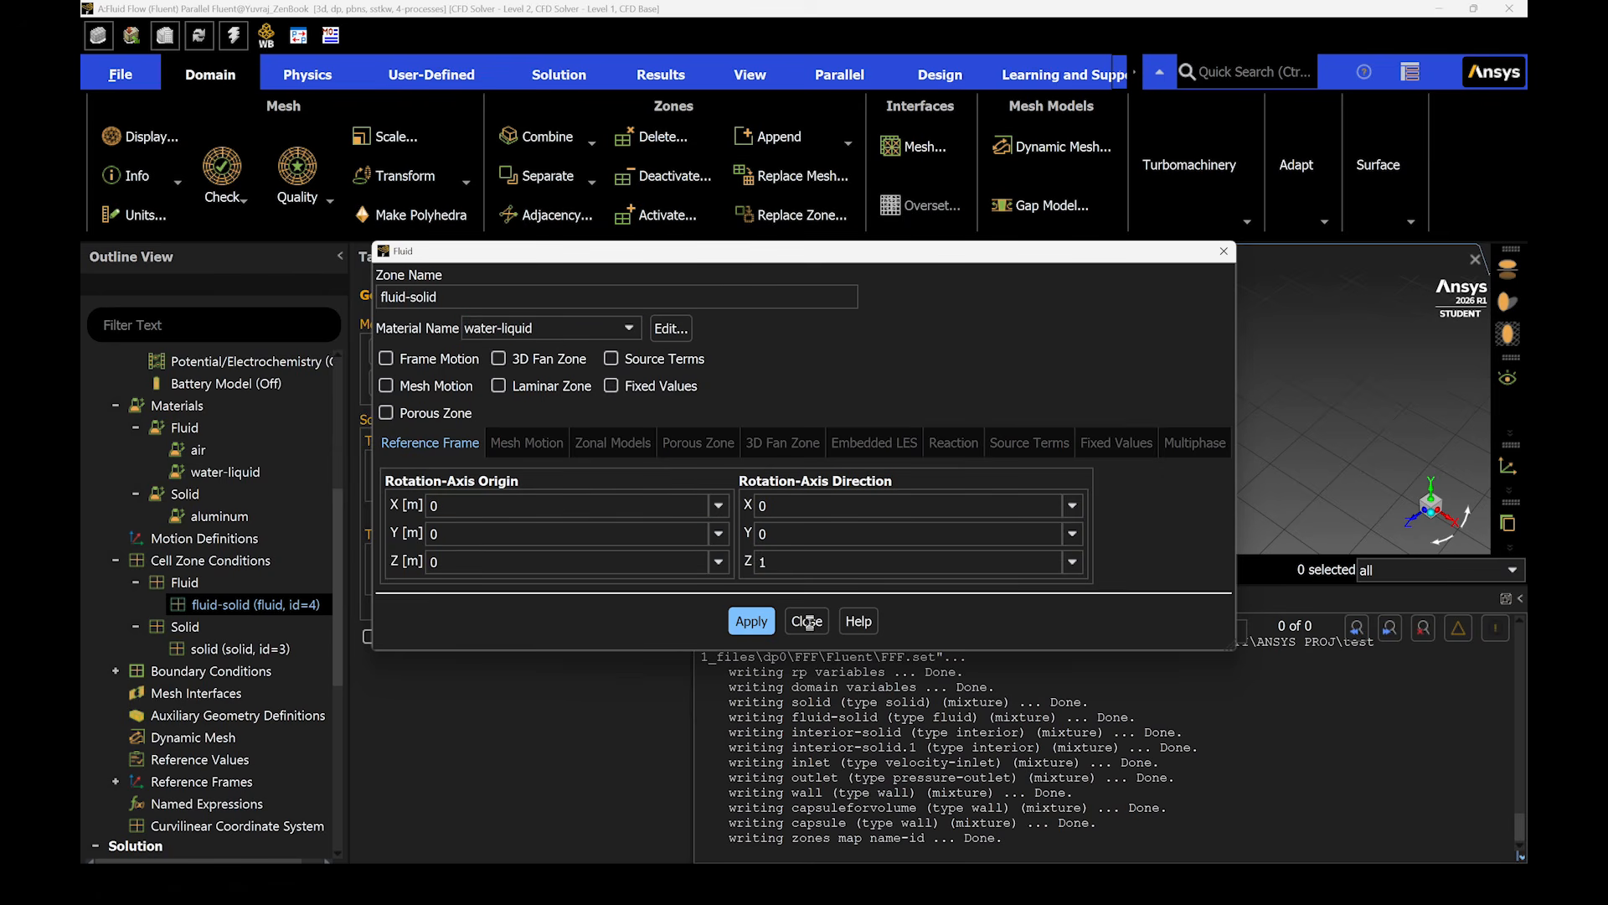
pyautogui.click(807, 622)
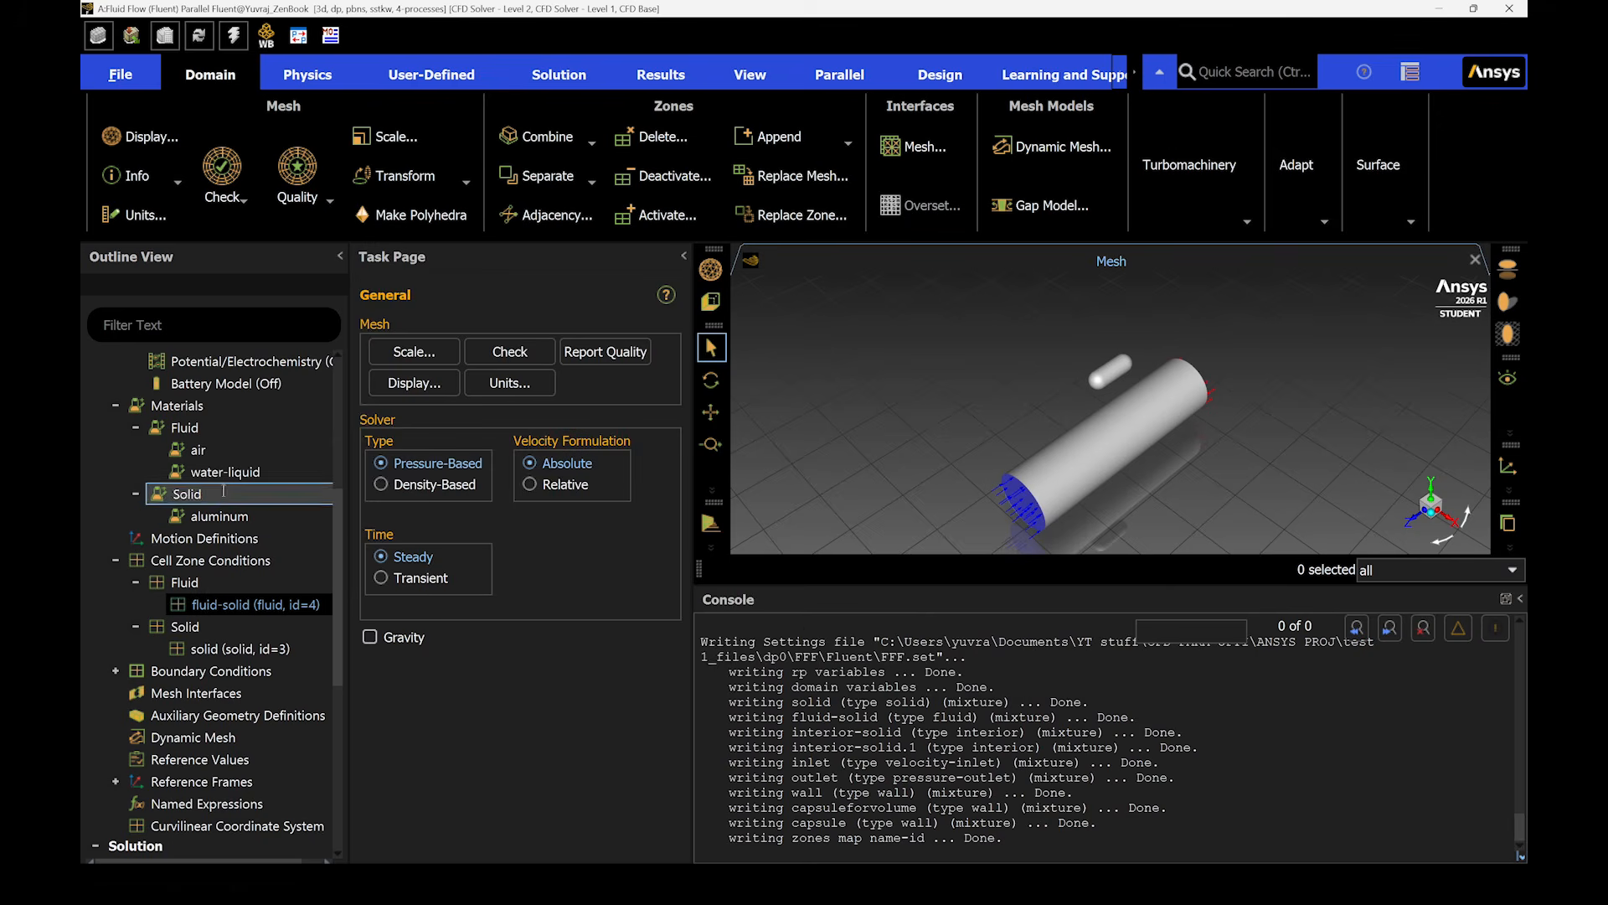
# - Delete air from the fluid materials
pyautogui.rightClick(236, 454)
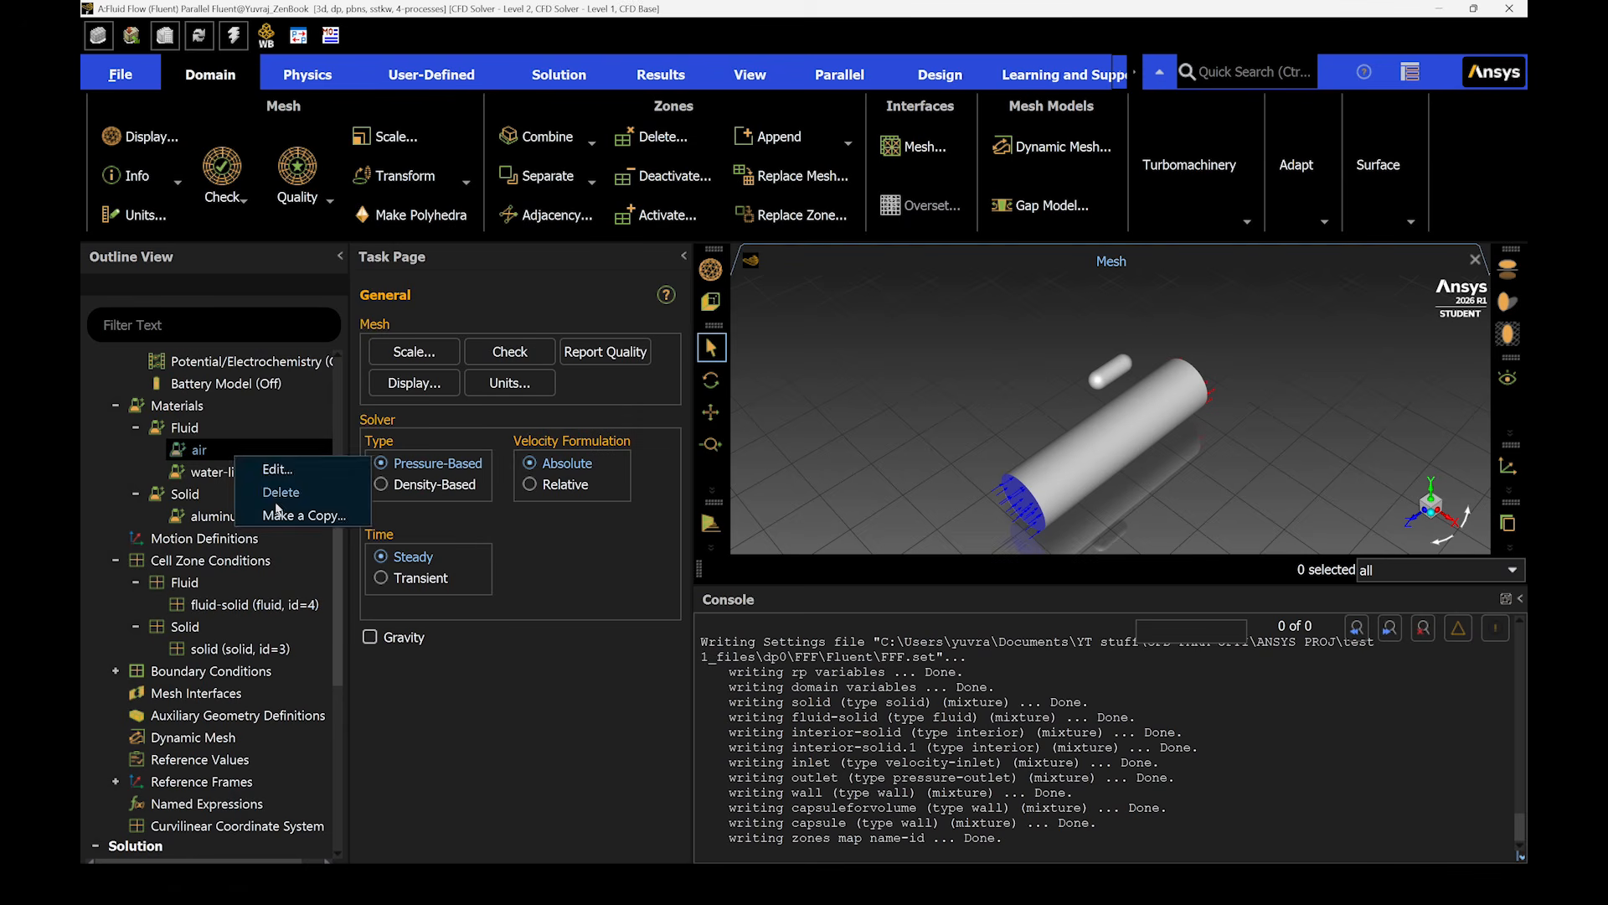
pyautogui.click(281, 493)
pyautogui.click(798, 471)
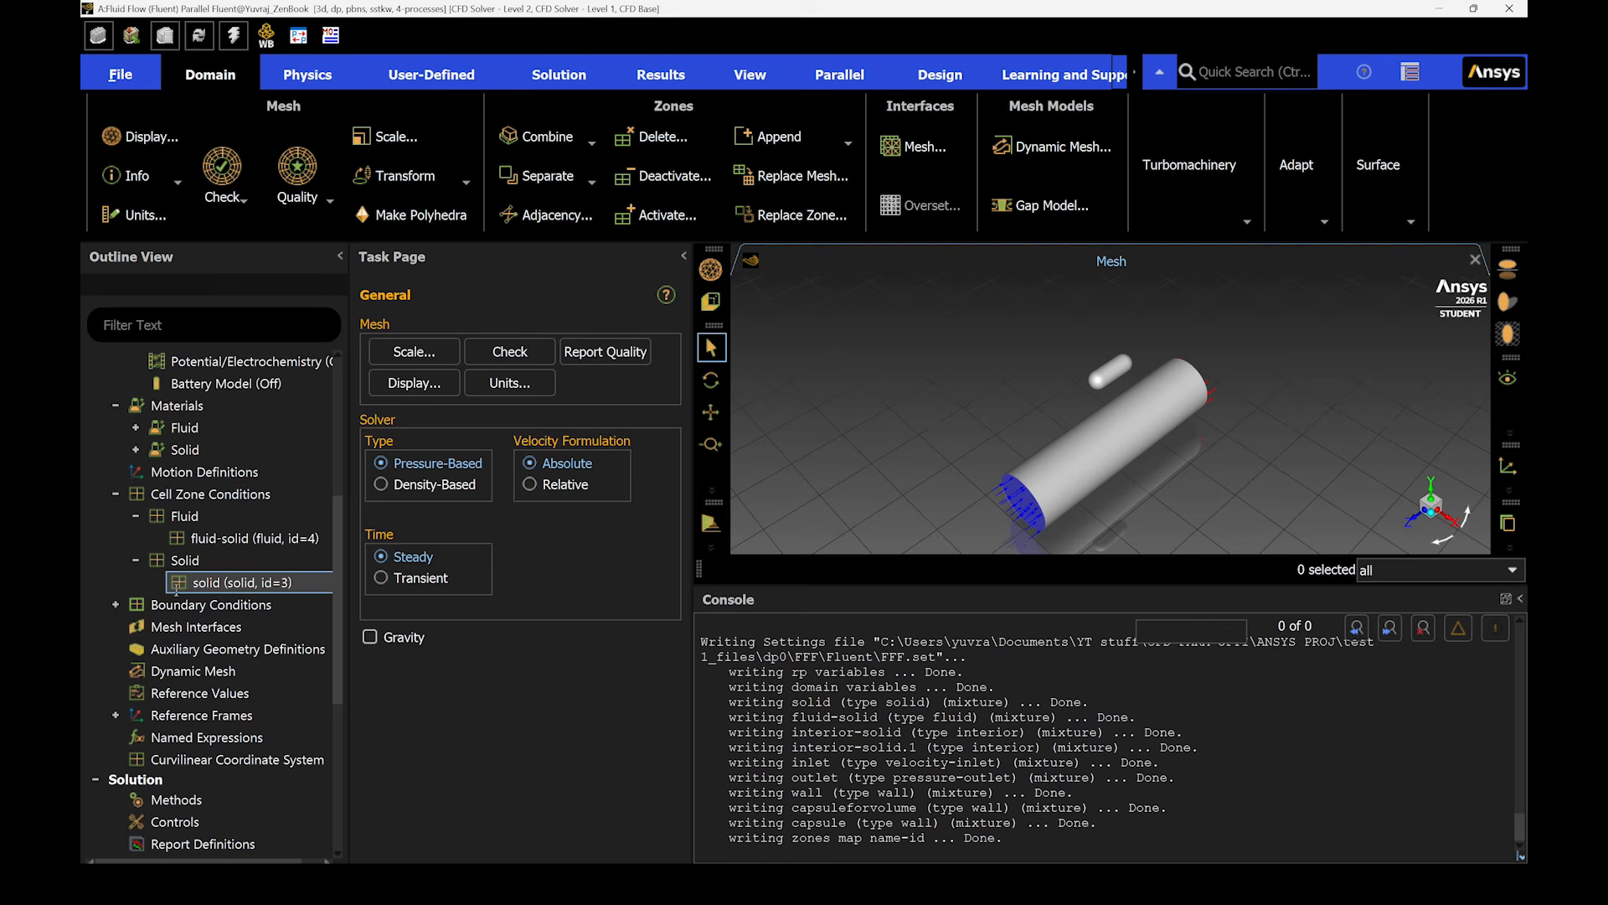
# - Set the velocity magnitude of the inlet boundary condition to 1 m/s
pyautogui.click(114, 604)
pyautogui.click(135, 626)
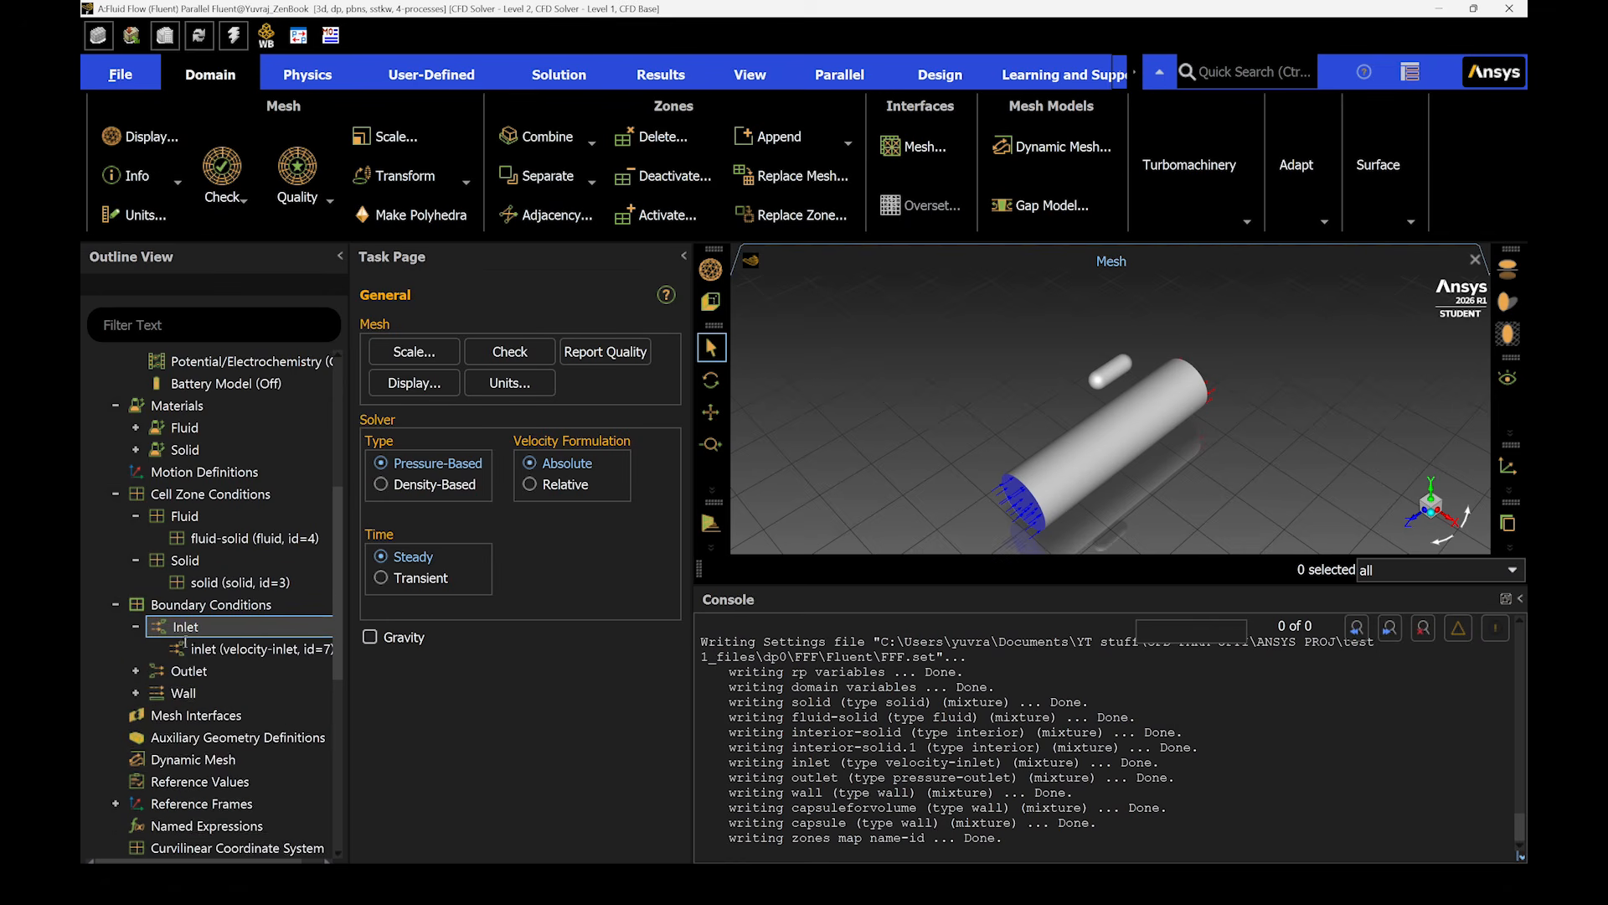
pyautogui.click(134, 671)
pyautogui.click(136, 715)
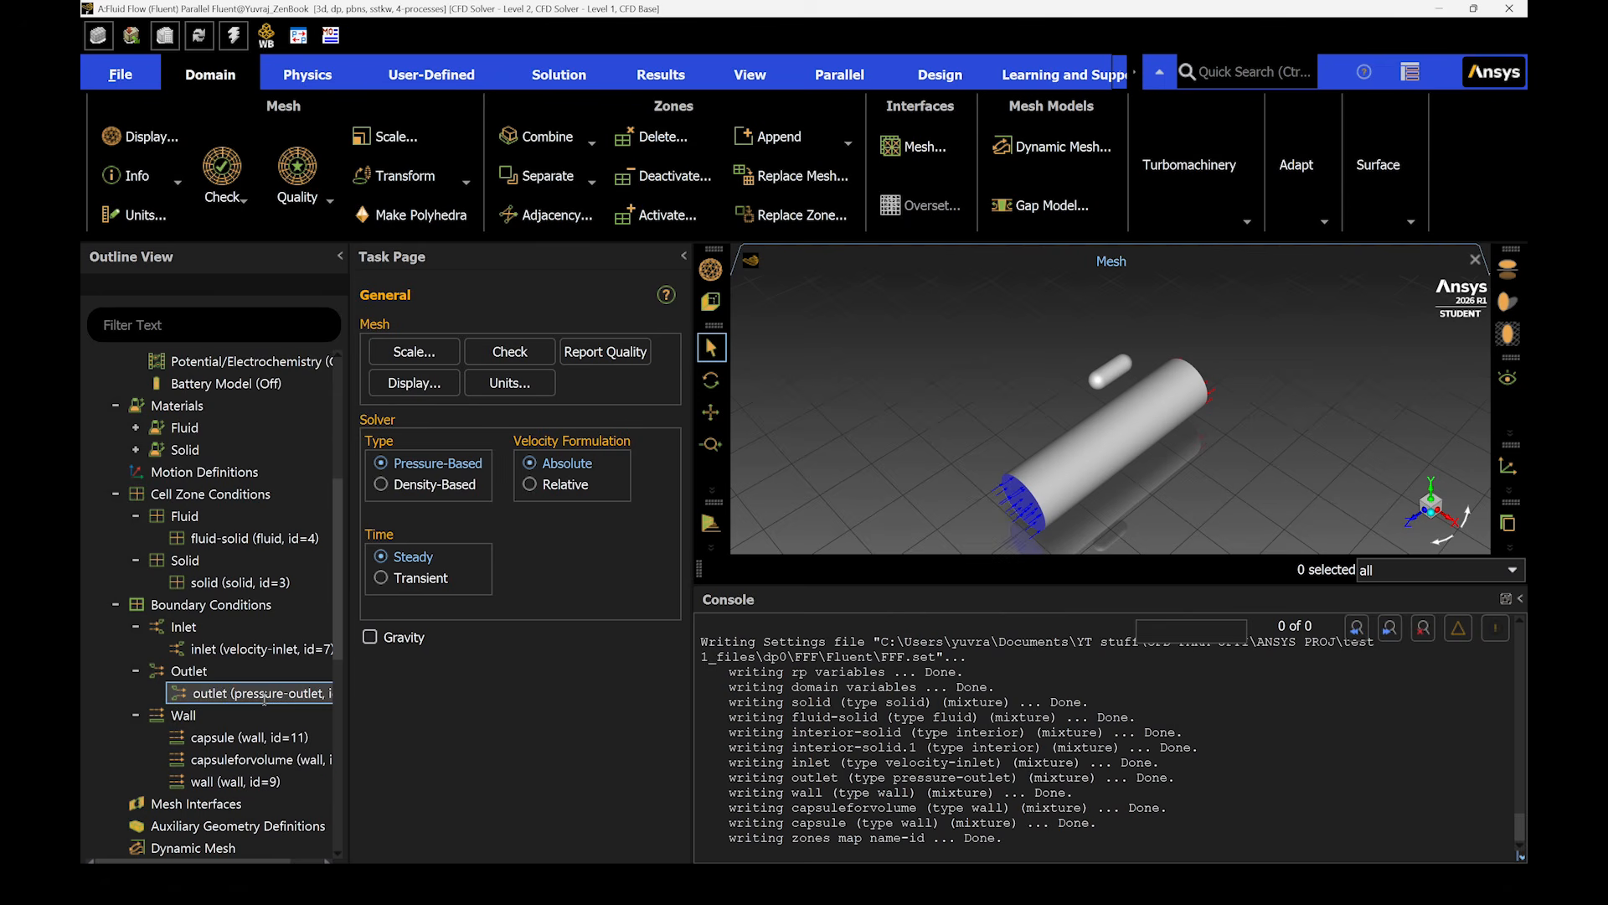
pyautogui.rightClick(265, 650)
pyautogui.click(306, 385)
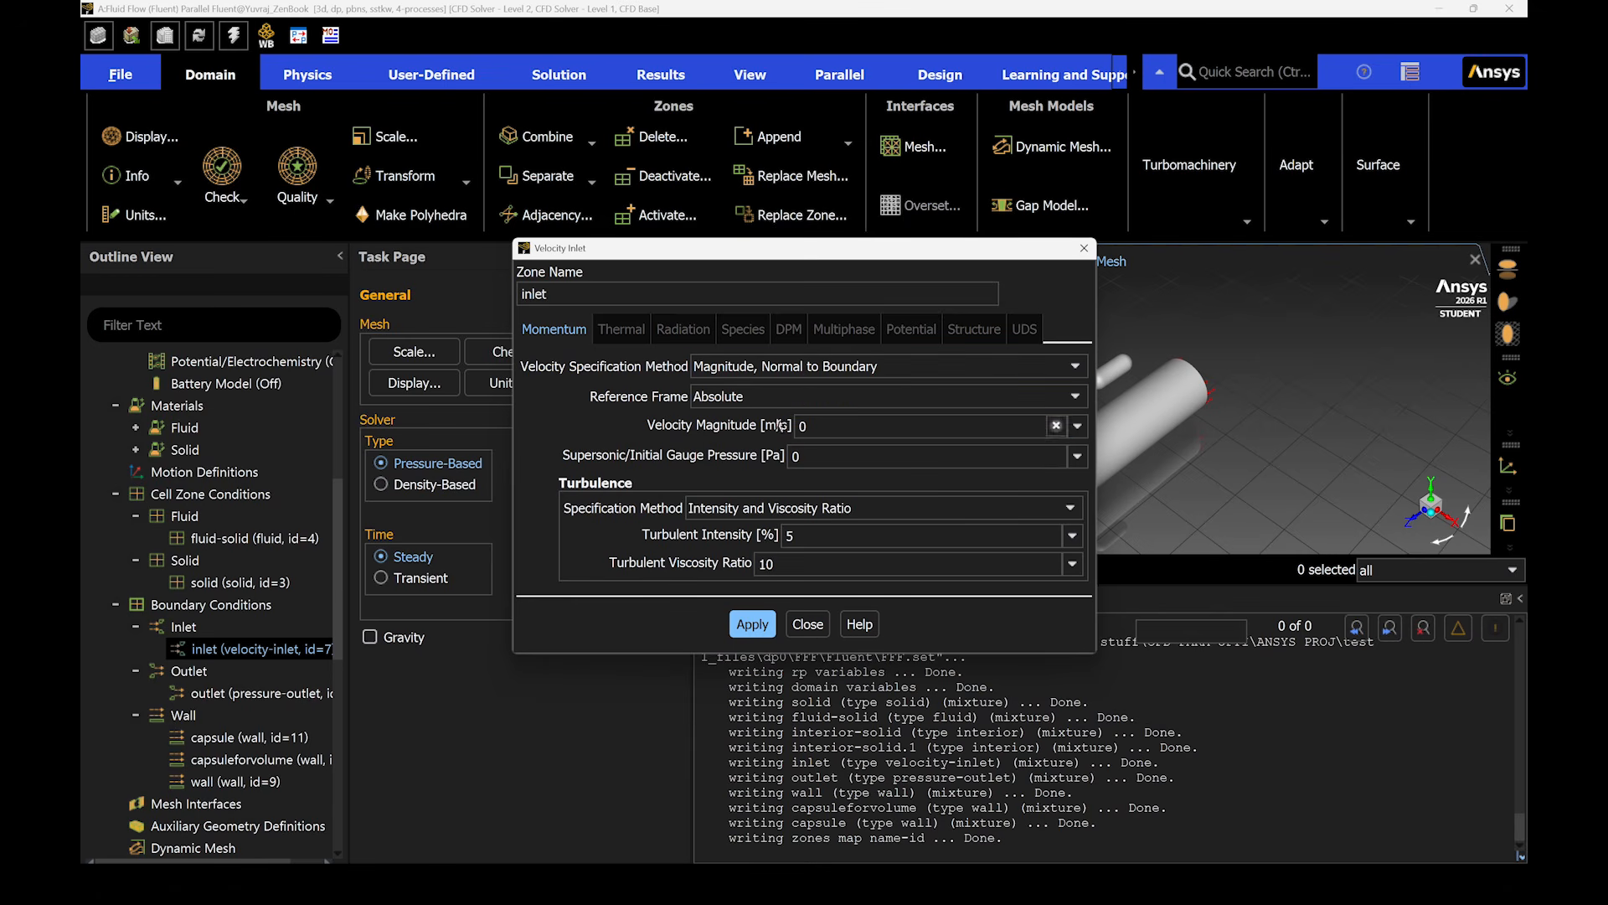
pyautogui.click(809, 420)
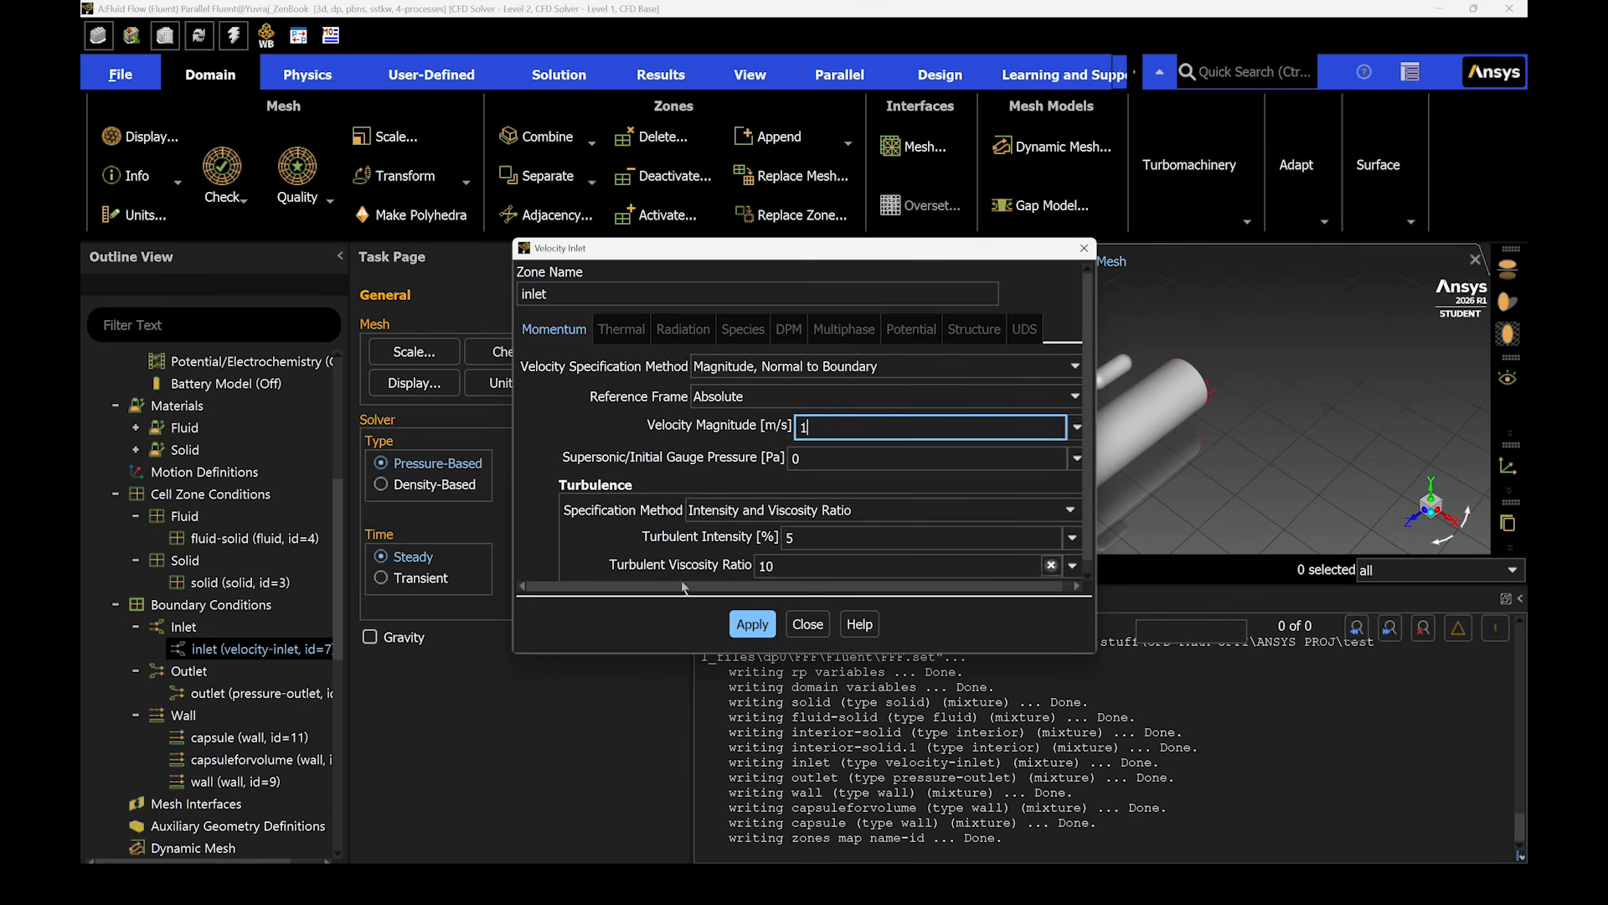
pyautogui.click(813, 516)
pyautogui.click(814, 516)
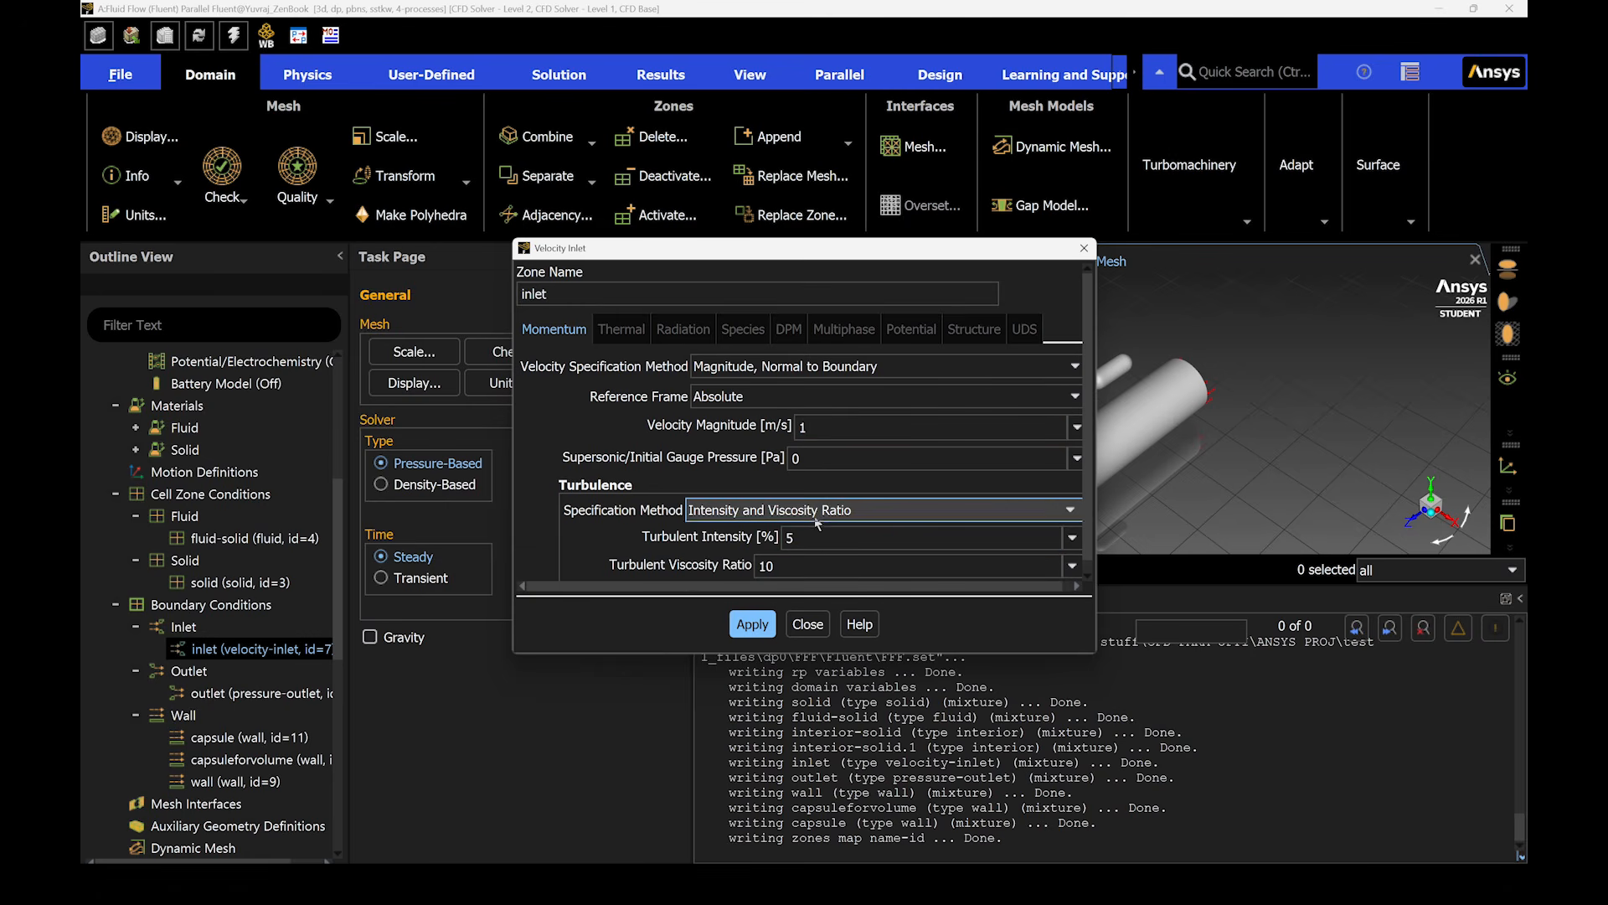
pyautogui.click(805, 624)
# - Apply a gauge pressure of 0 Pa to the pressure outlet boundary condition
pyautogui.rightClick(274, 692)
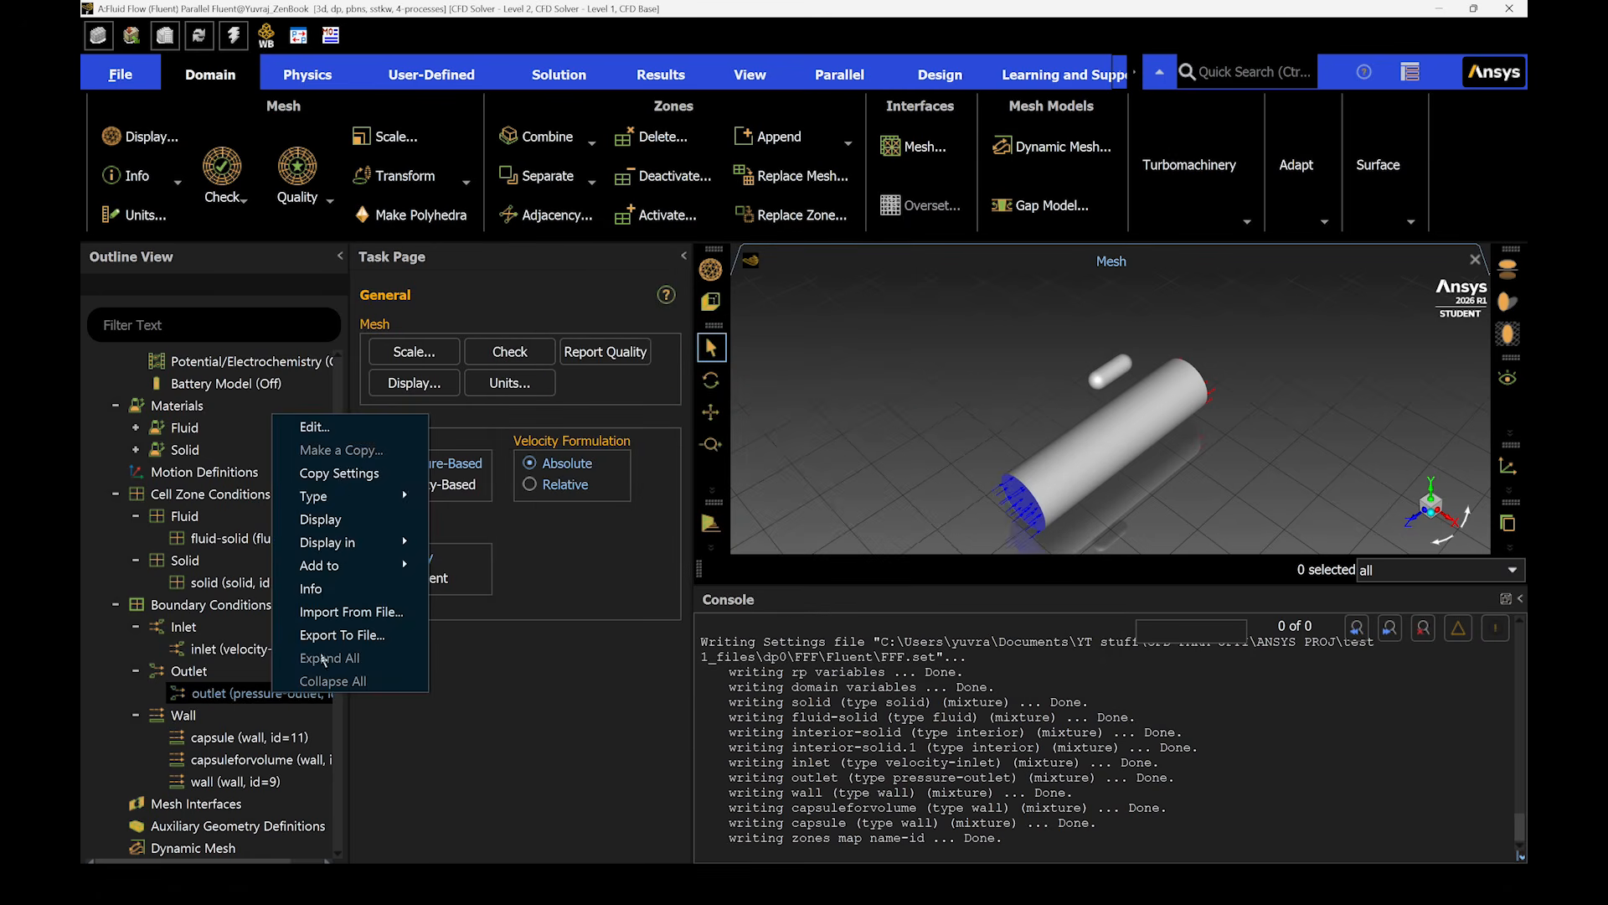
pyautogui.click(324, 428)
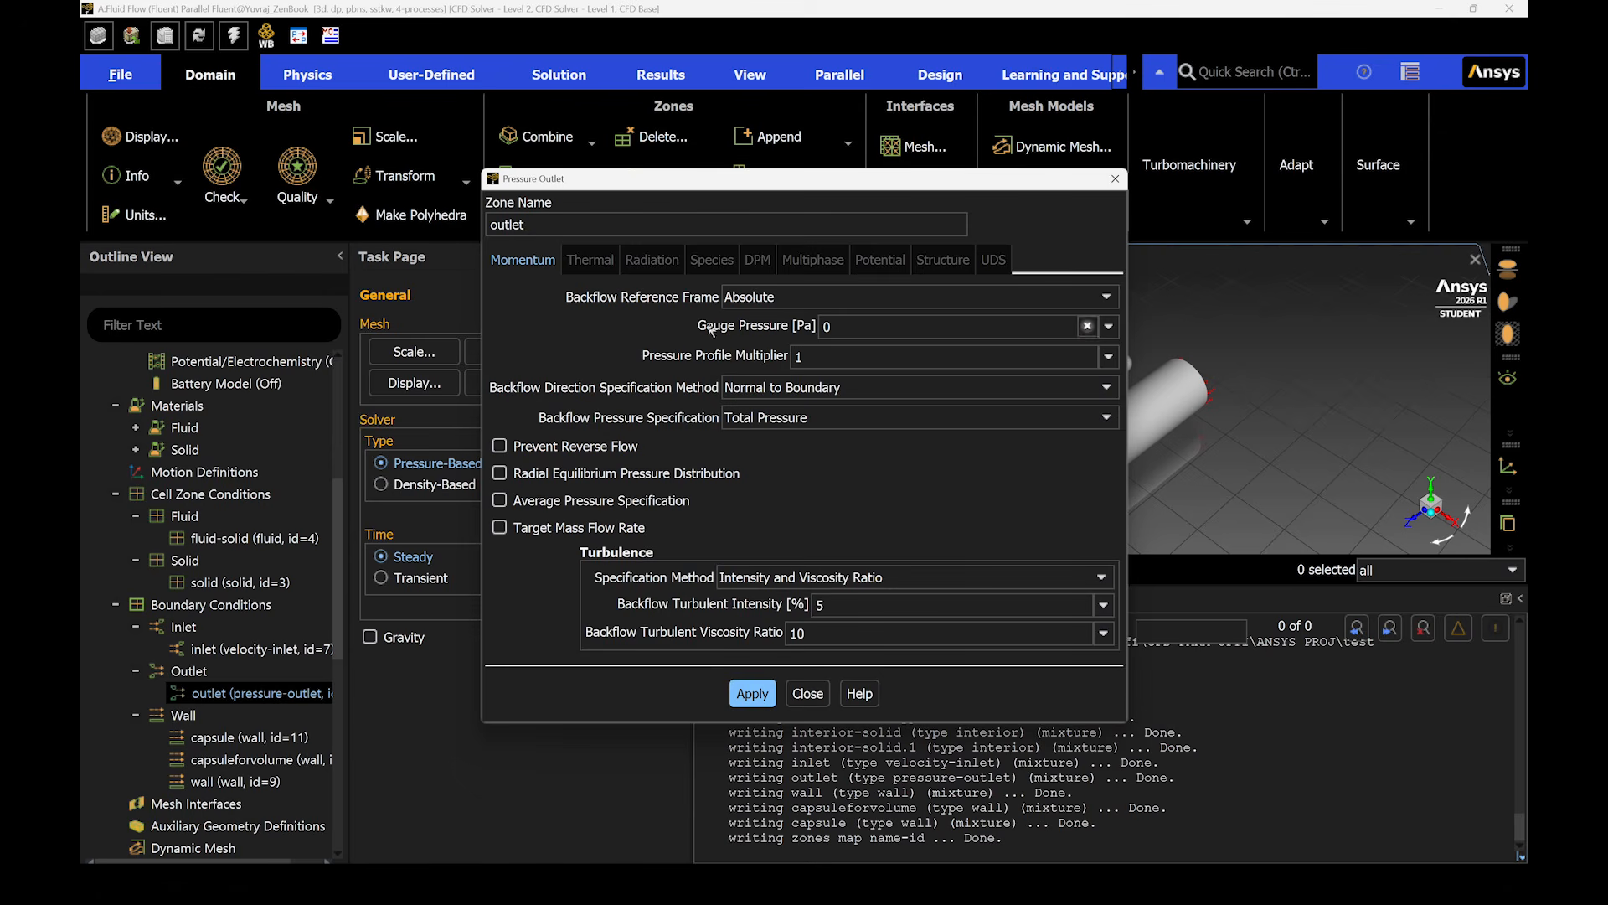
pyautogui.click(835, 325)
pyautogui.click(752, 692)
pyautogui.click(802, 692)
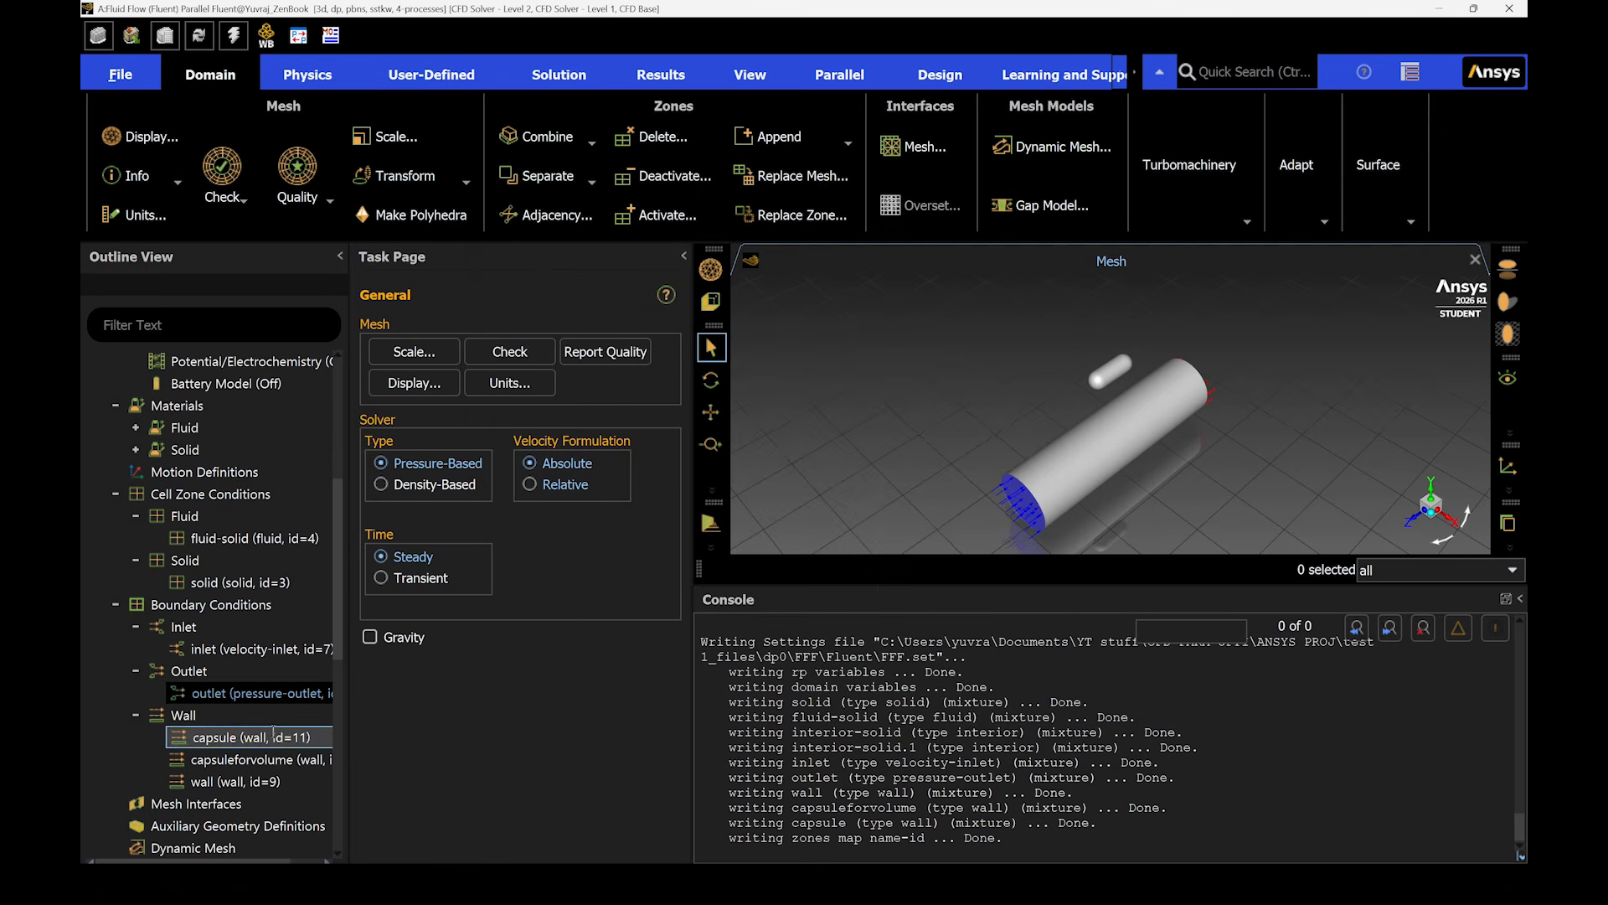
# - Review the wall motion and shear condition settings of the capsule wall boundary
pyautogui.scroll(-1, 267, 737)
pyautogui.scroll(-1, 267, 671)
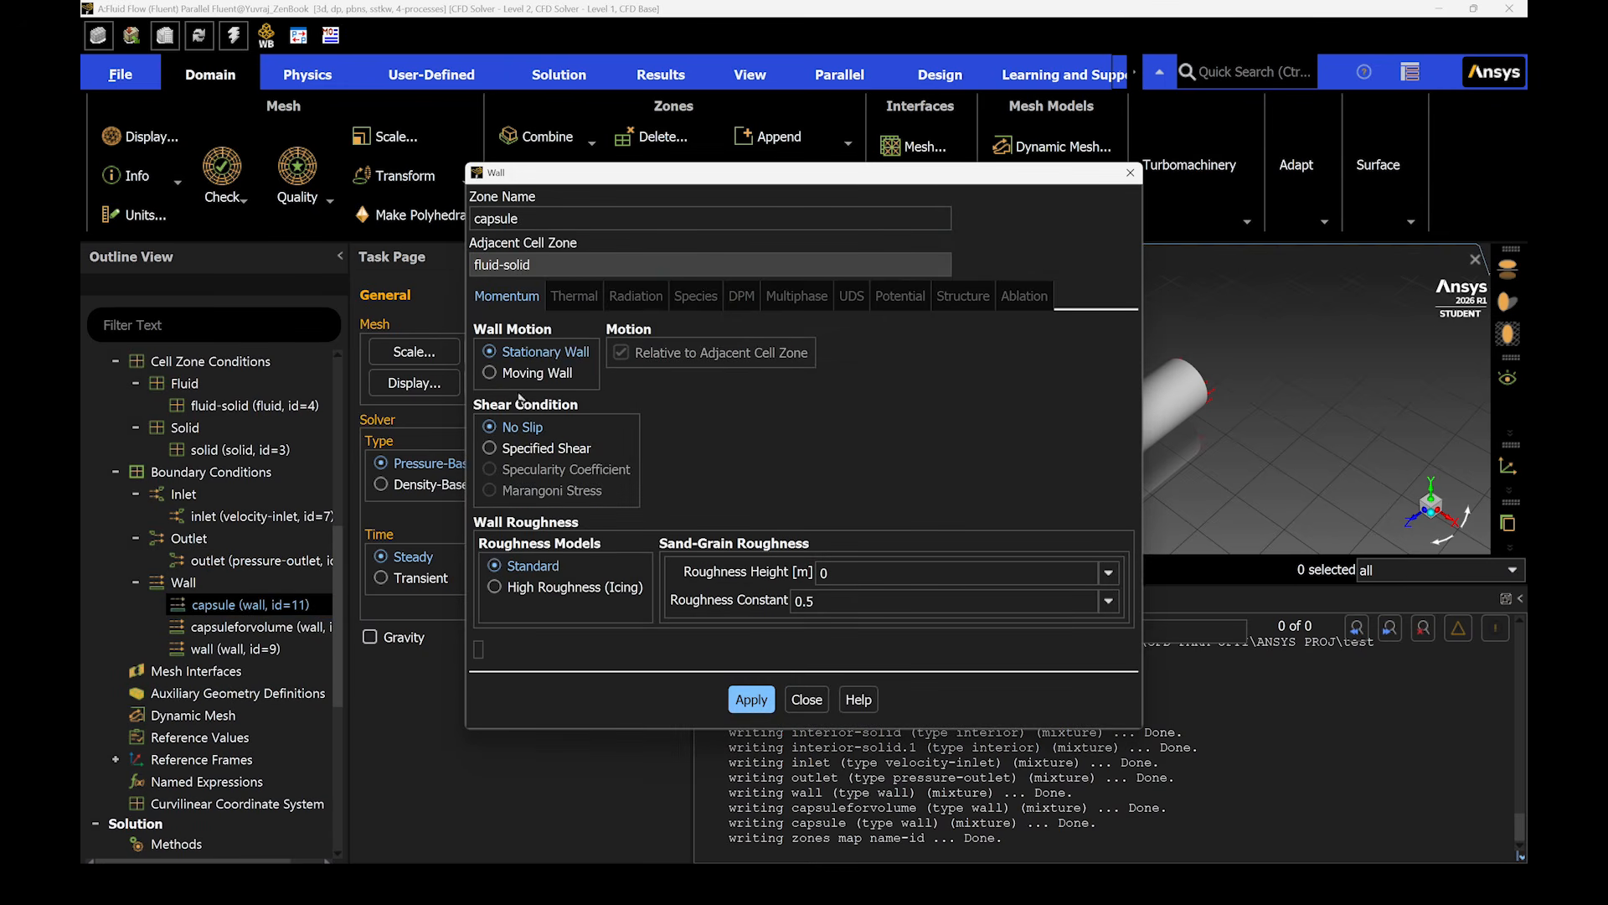
pyautogui.click(806, 698)
# - Set the pressure-velocity coupling scheme to SIMPLE and review the spatial discretization settings
pyautogui.scroll(-5, 179, 536)
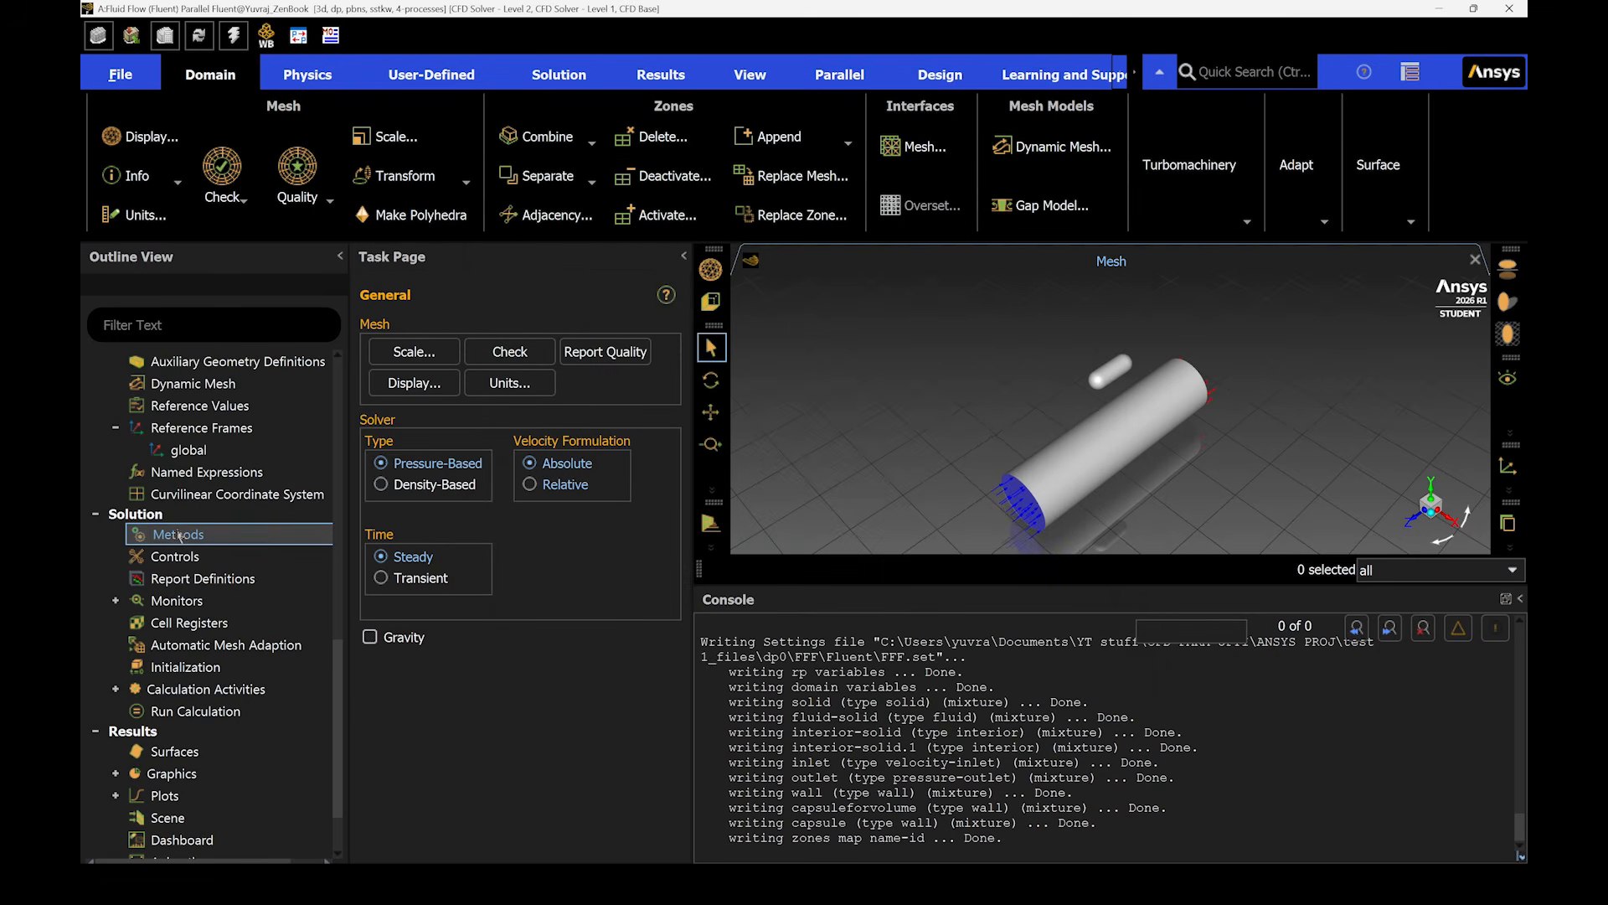
pyautogui.click(179, 536)
pyautogui.click(399, 489)
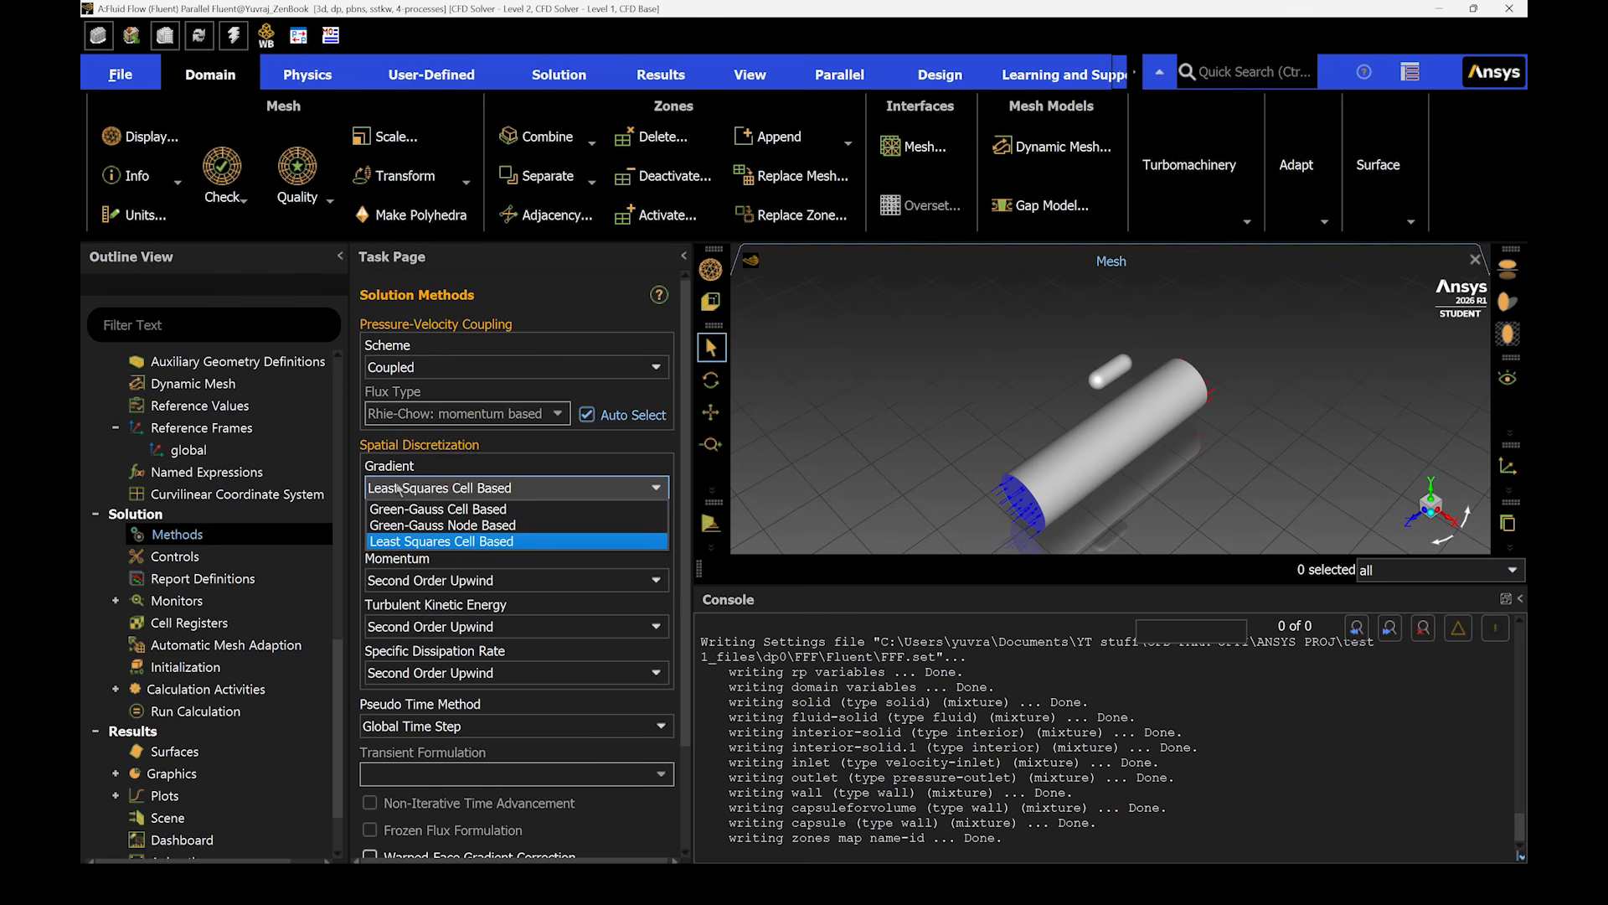
pyautogui.click(399, 489)
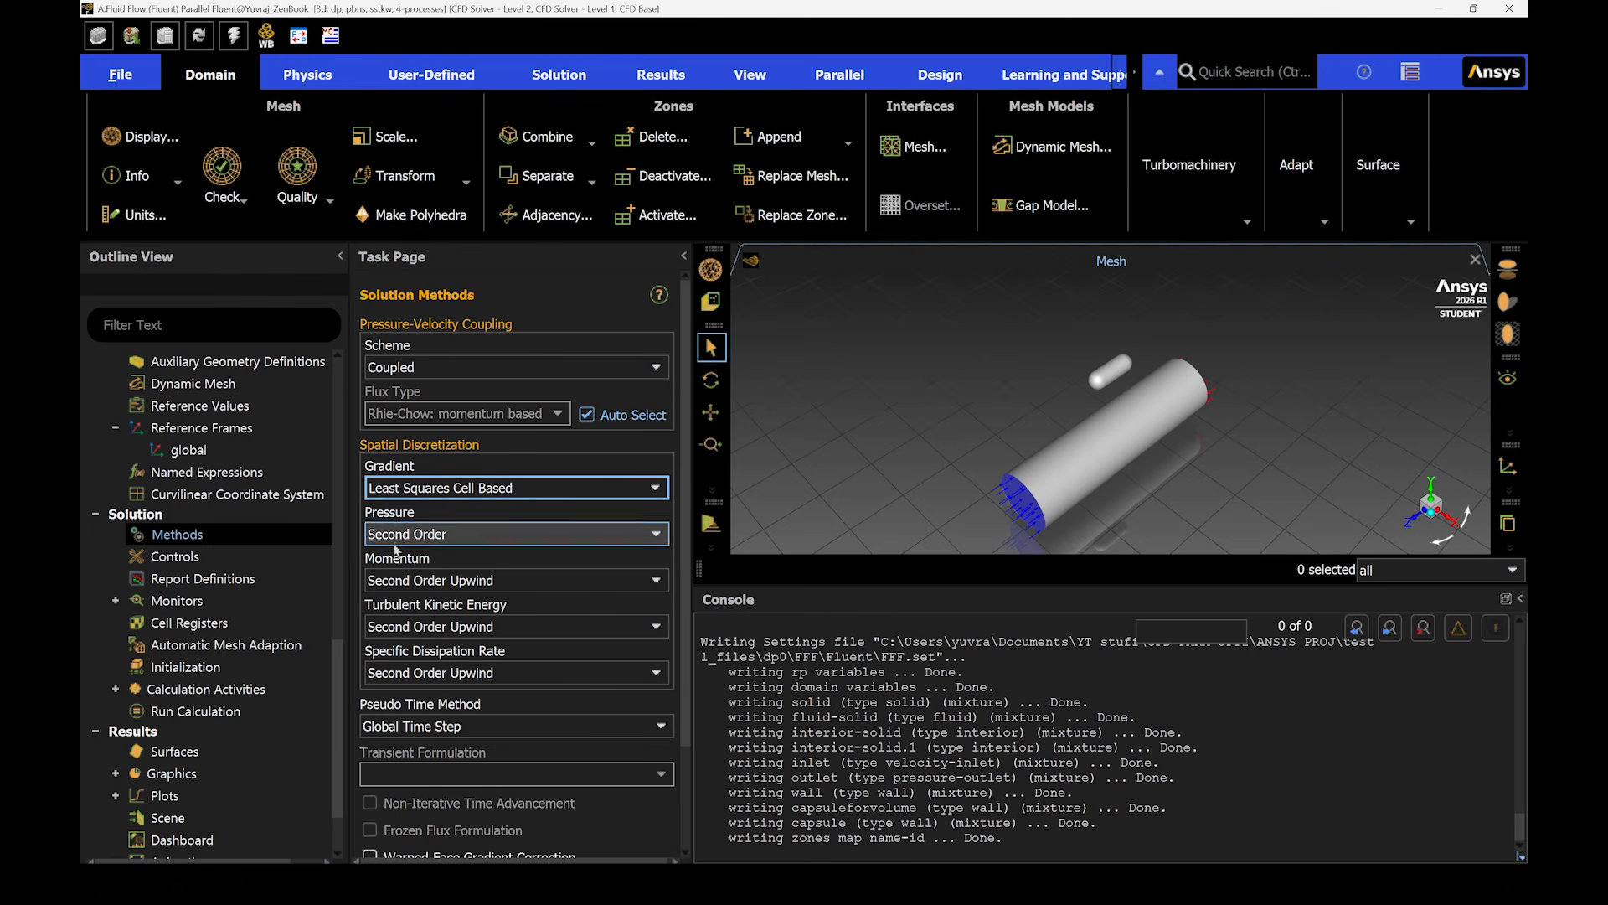
pyautogui.click(433, 369)
pyautogui.click(423, 384)
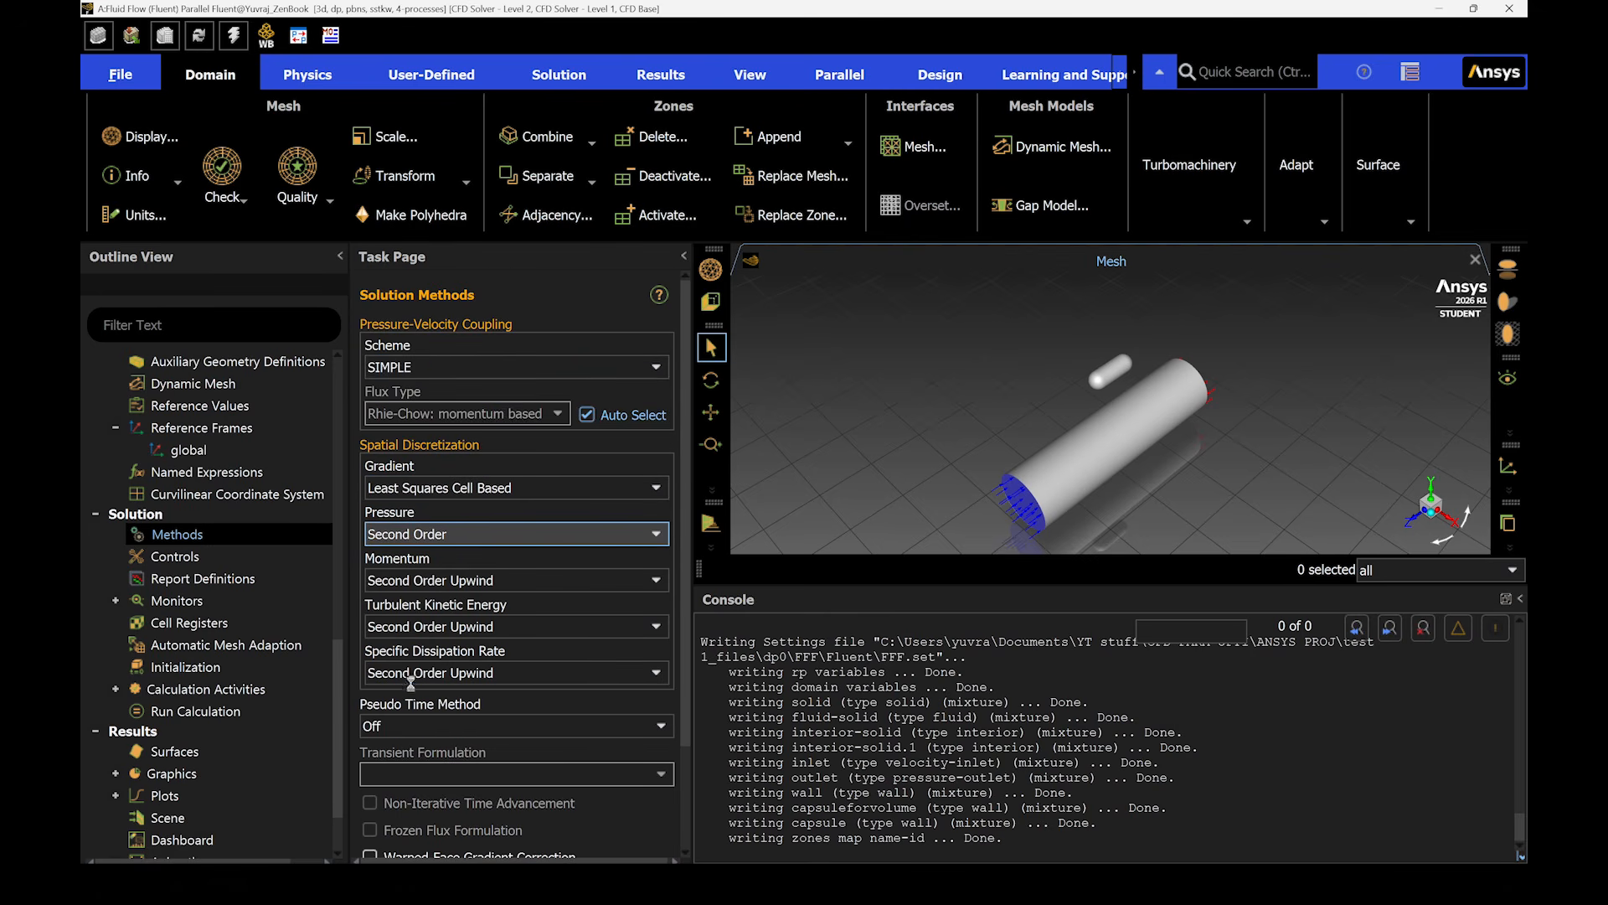
pyautogui.scroll(-1, 410, 683)
pyautogui.scroll(1, 400, 667)
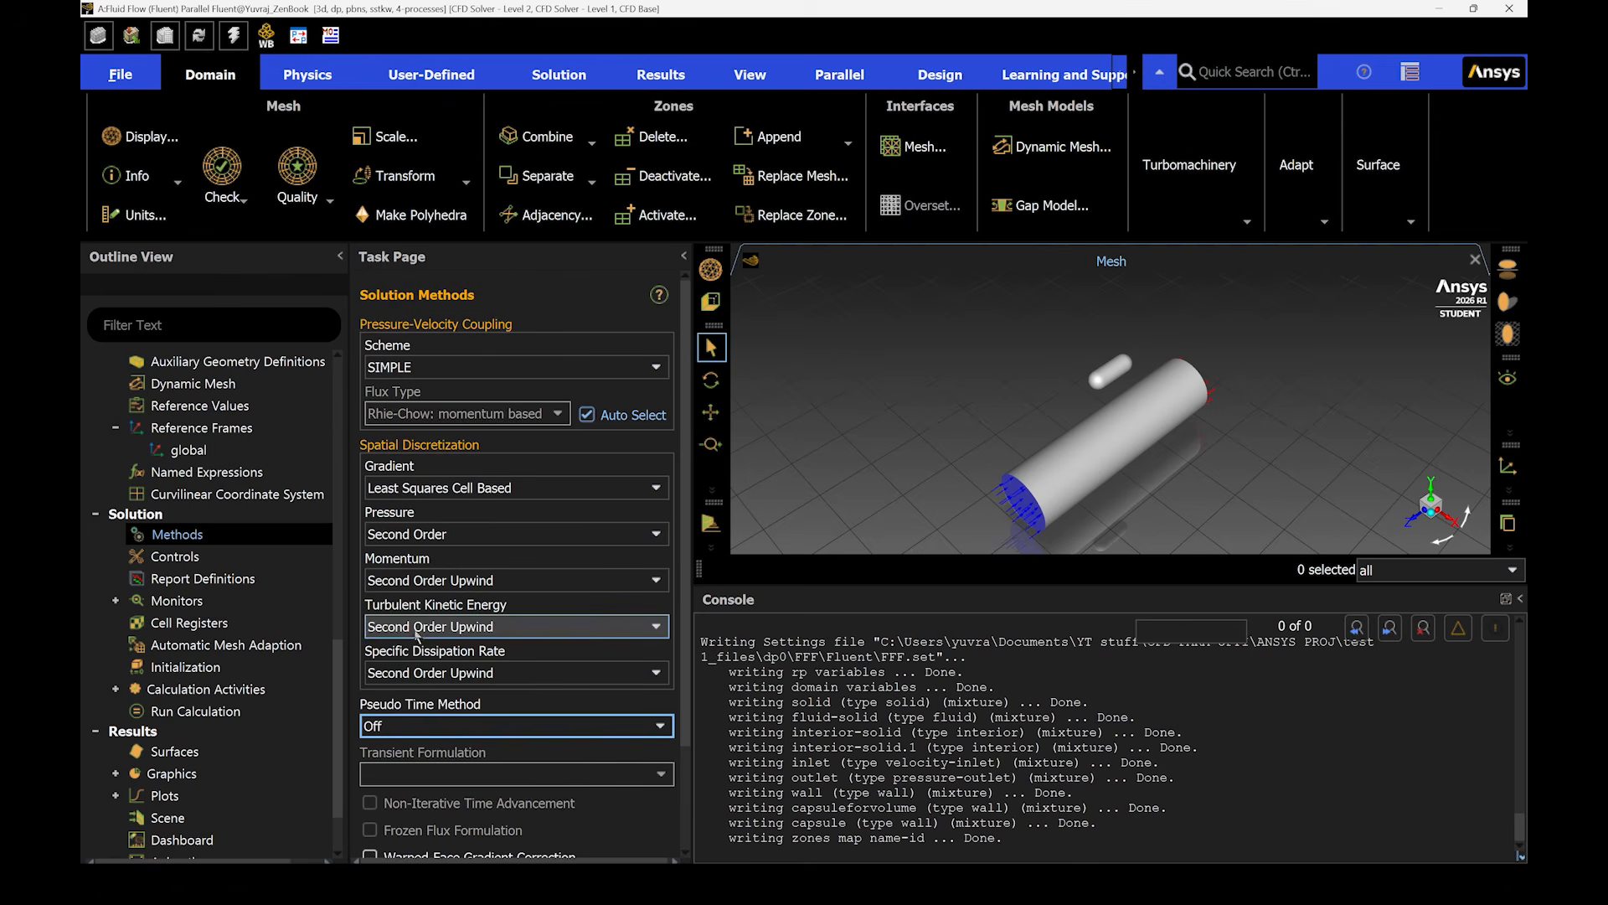
pyautogui.scroll(-1, 442, 506)
pyautogui.scroll(-1, 437, 394)
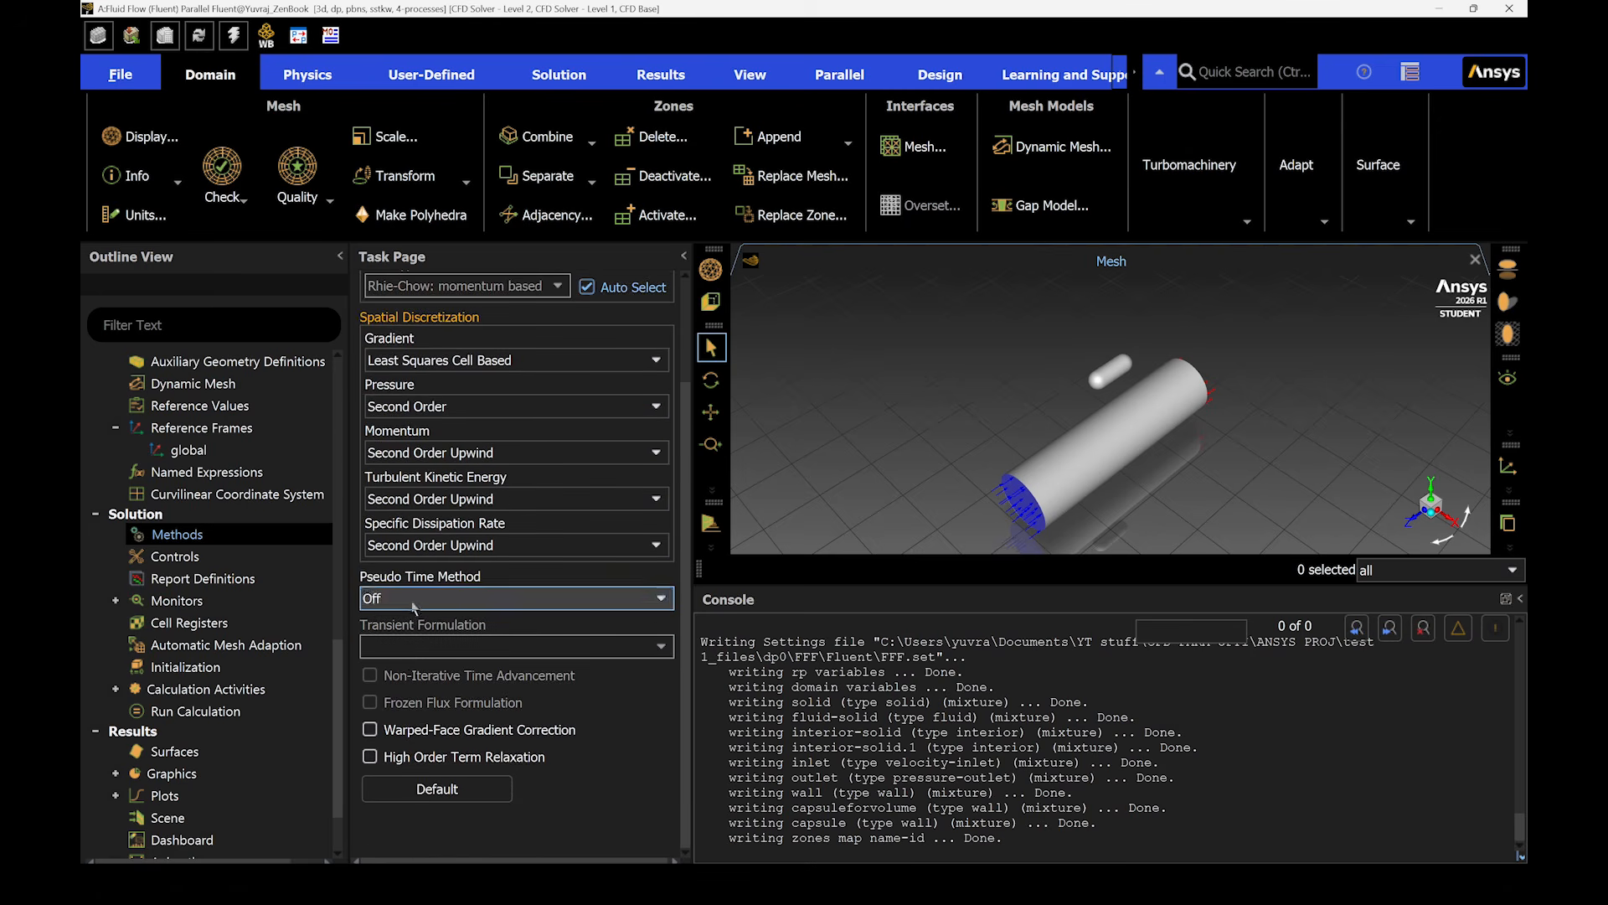
# - Create a volume report definition of report type Volume for the solid cell zone
pyautogui.click(182, 556)
pyautogui.doubleClick(191, 578)
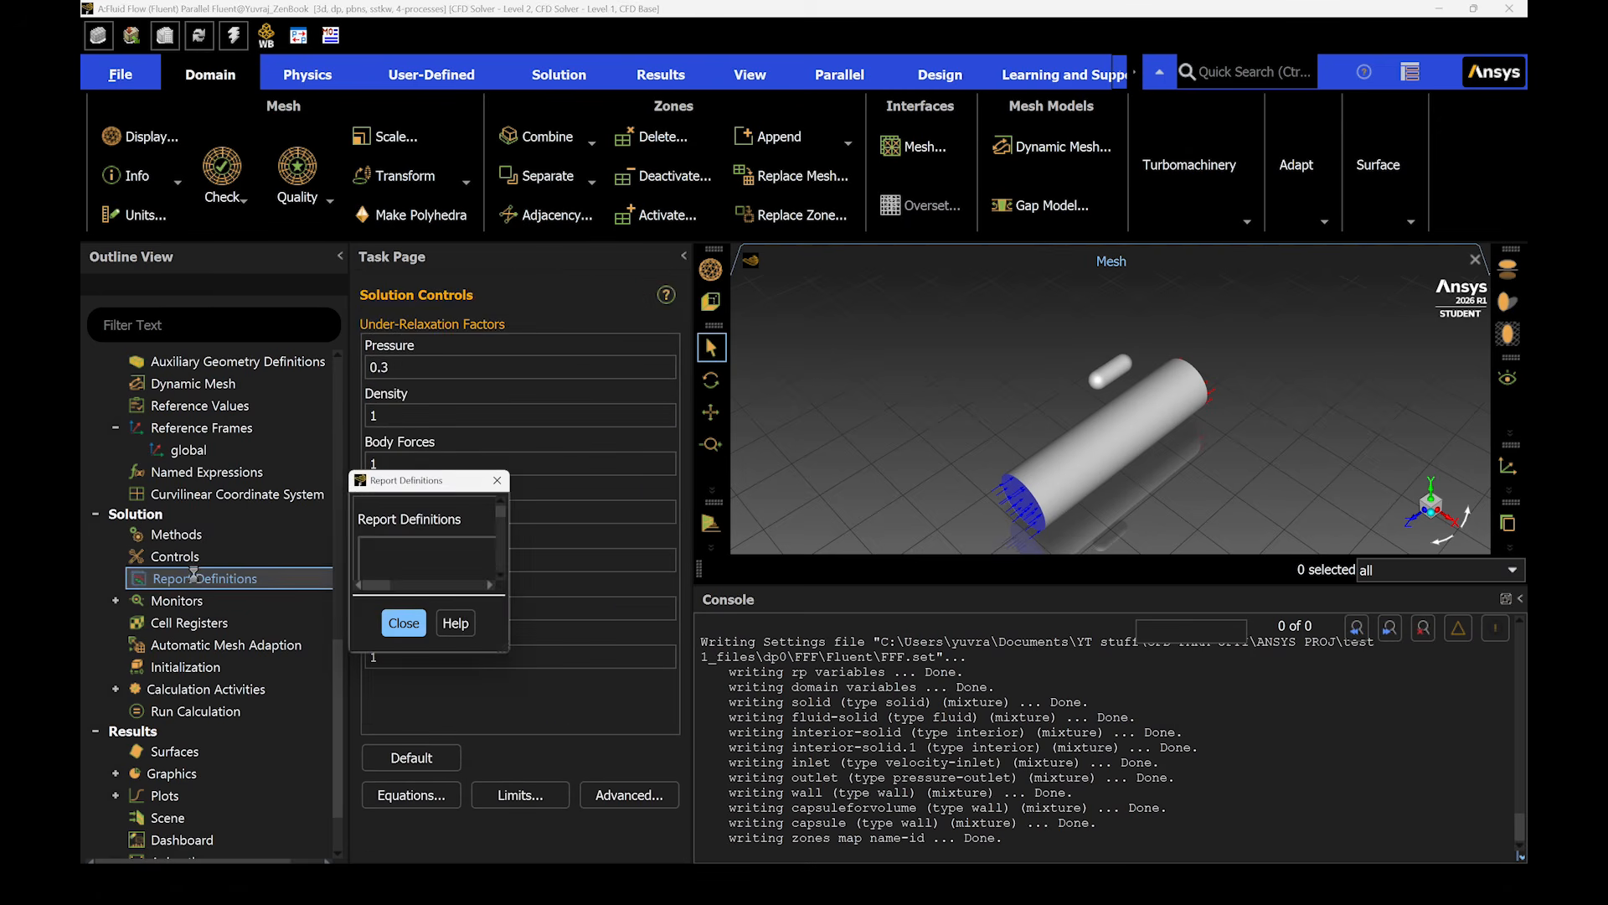
pyautogui.click(530, 400)
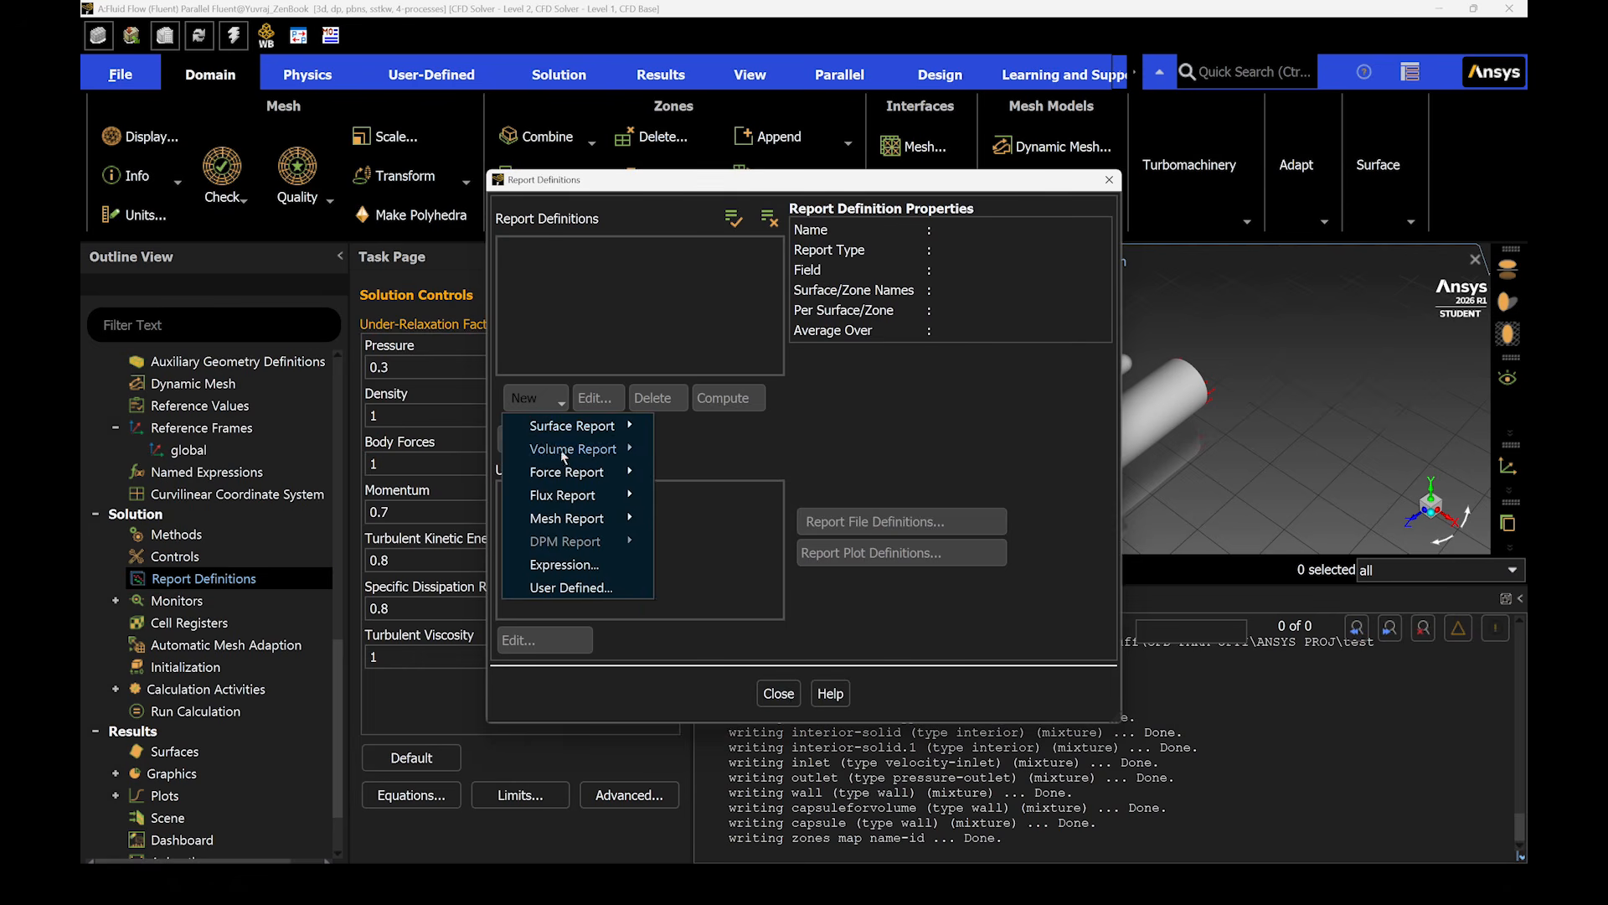
pyautogui.moveTo(582, 456)
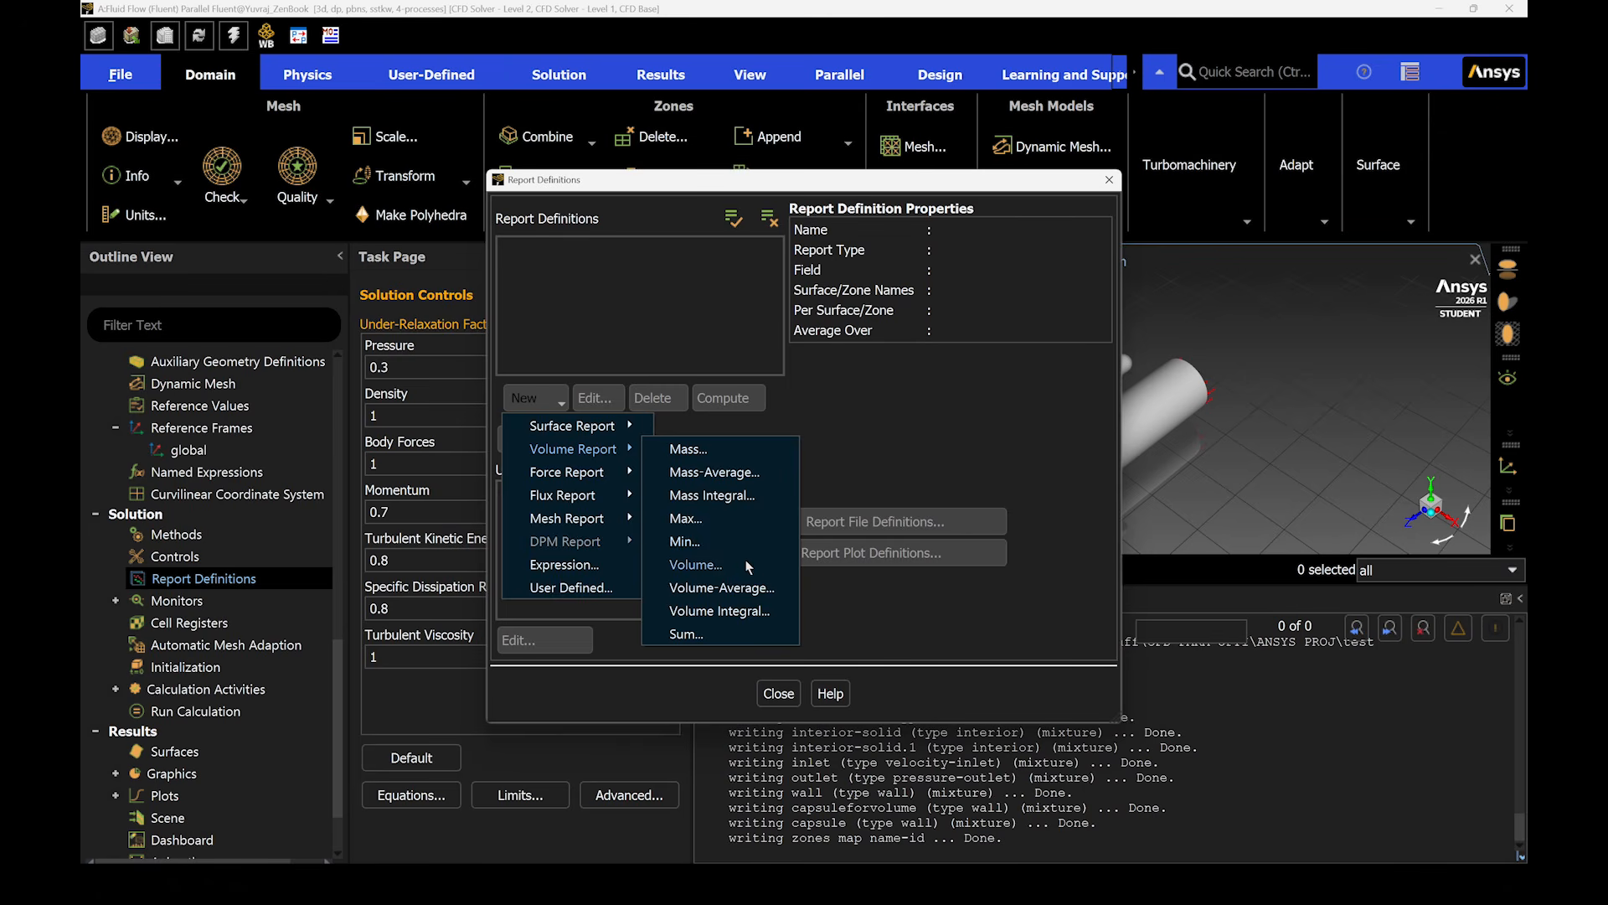
pyautogui.click(695, 564)
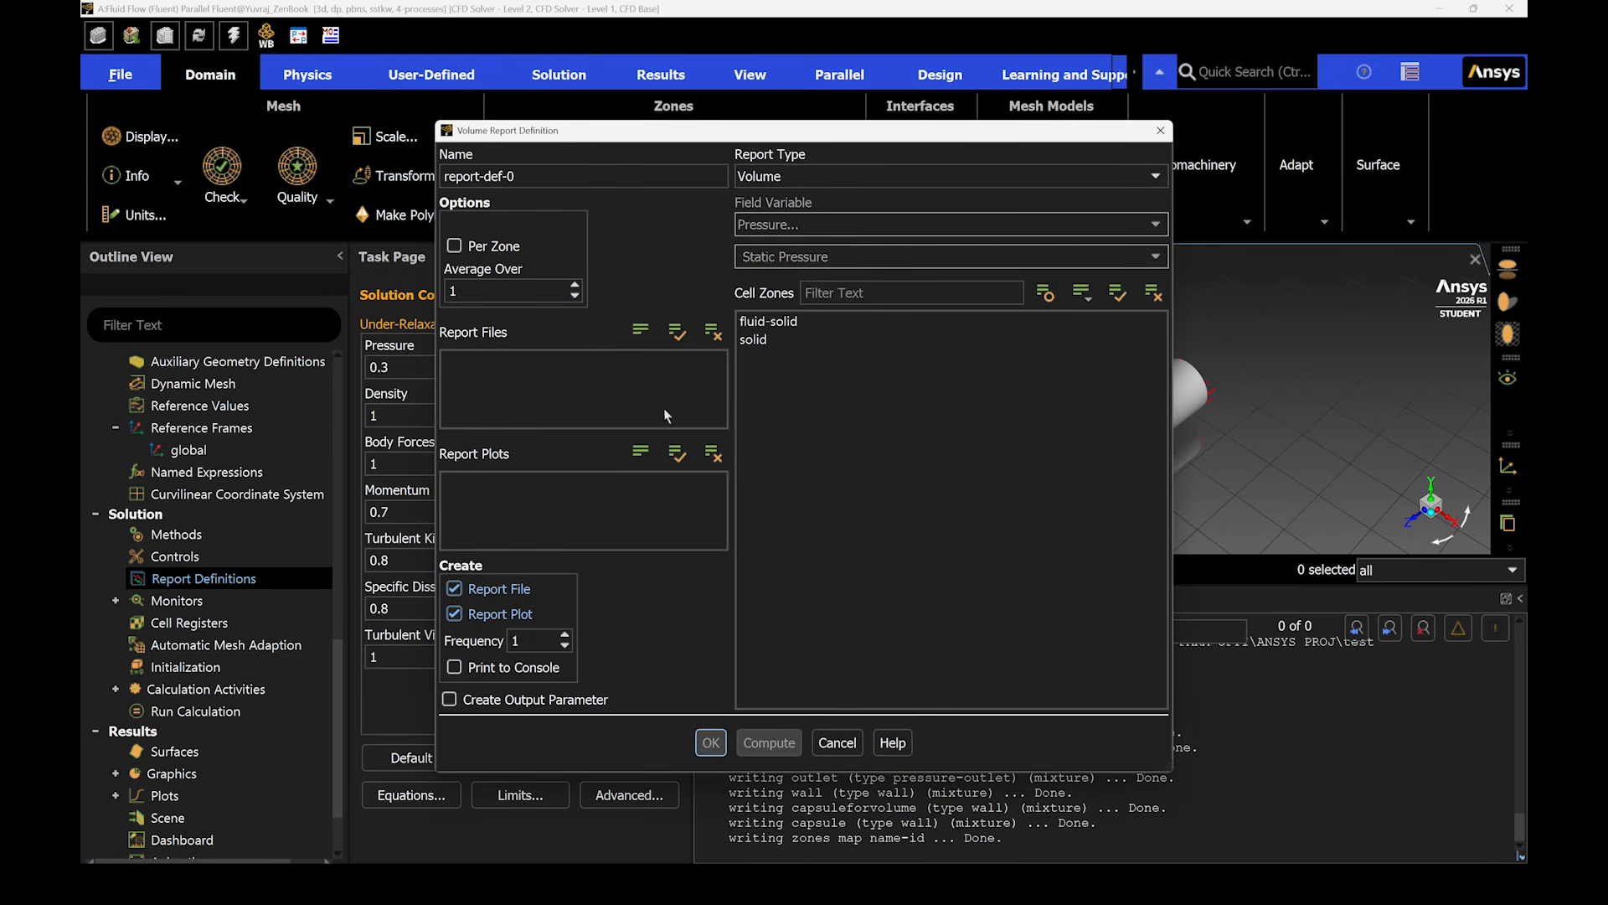
pyautogui.click(765, 327)
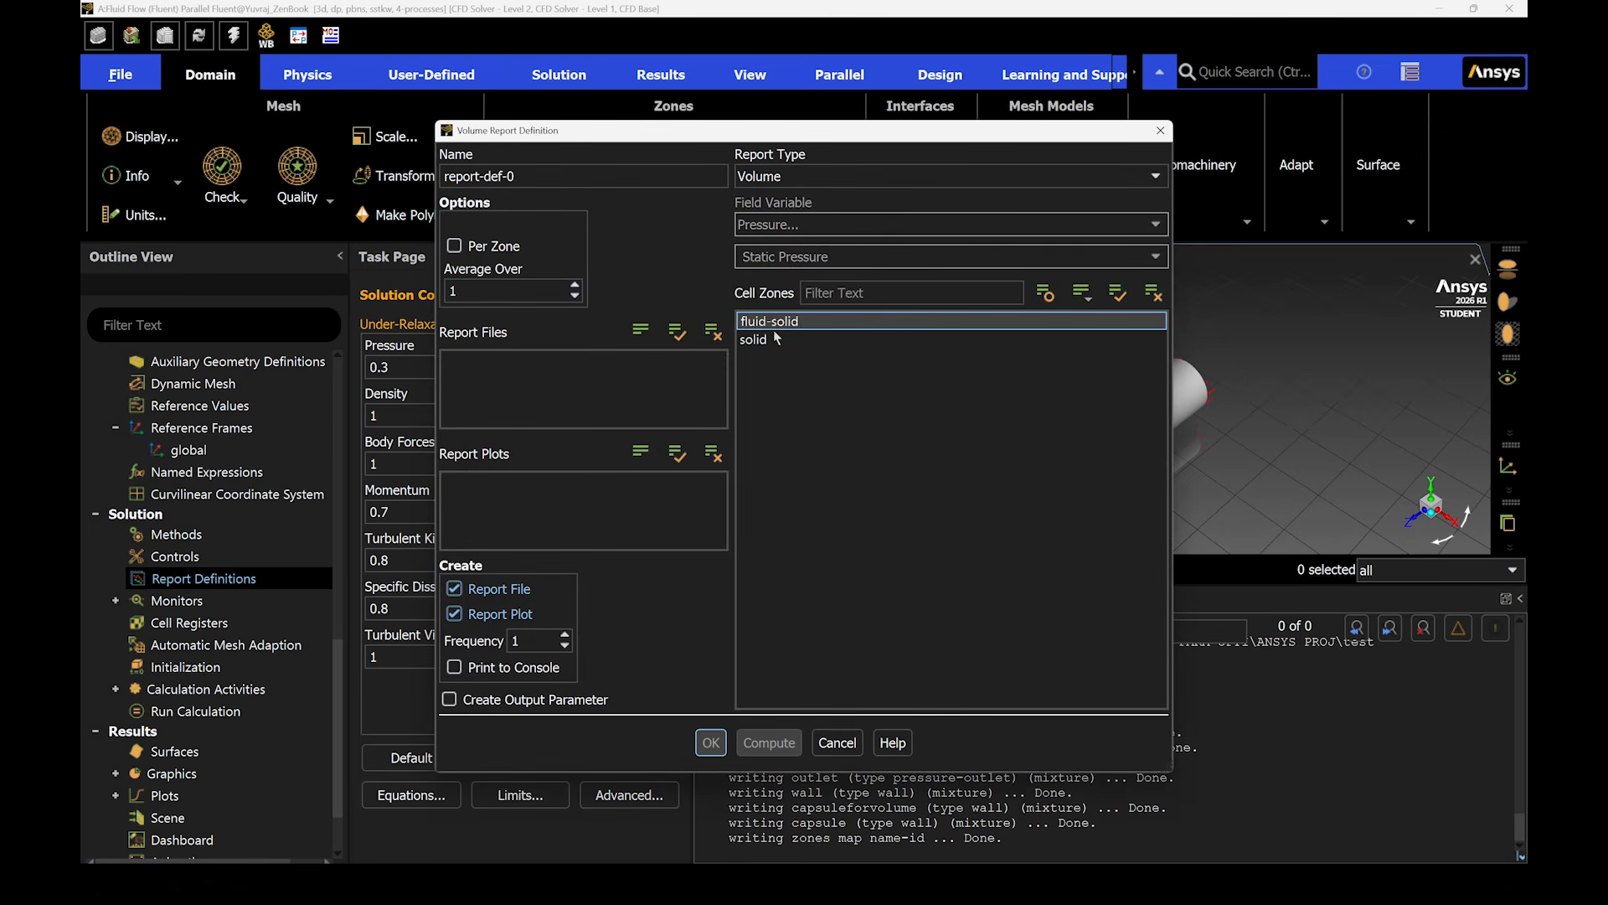
pyautogui.click(762, 339)
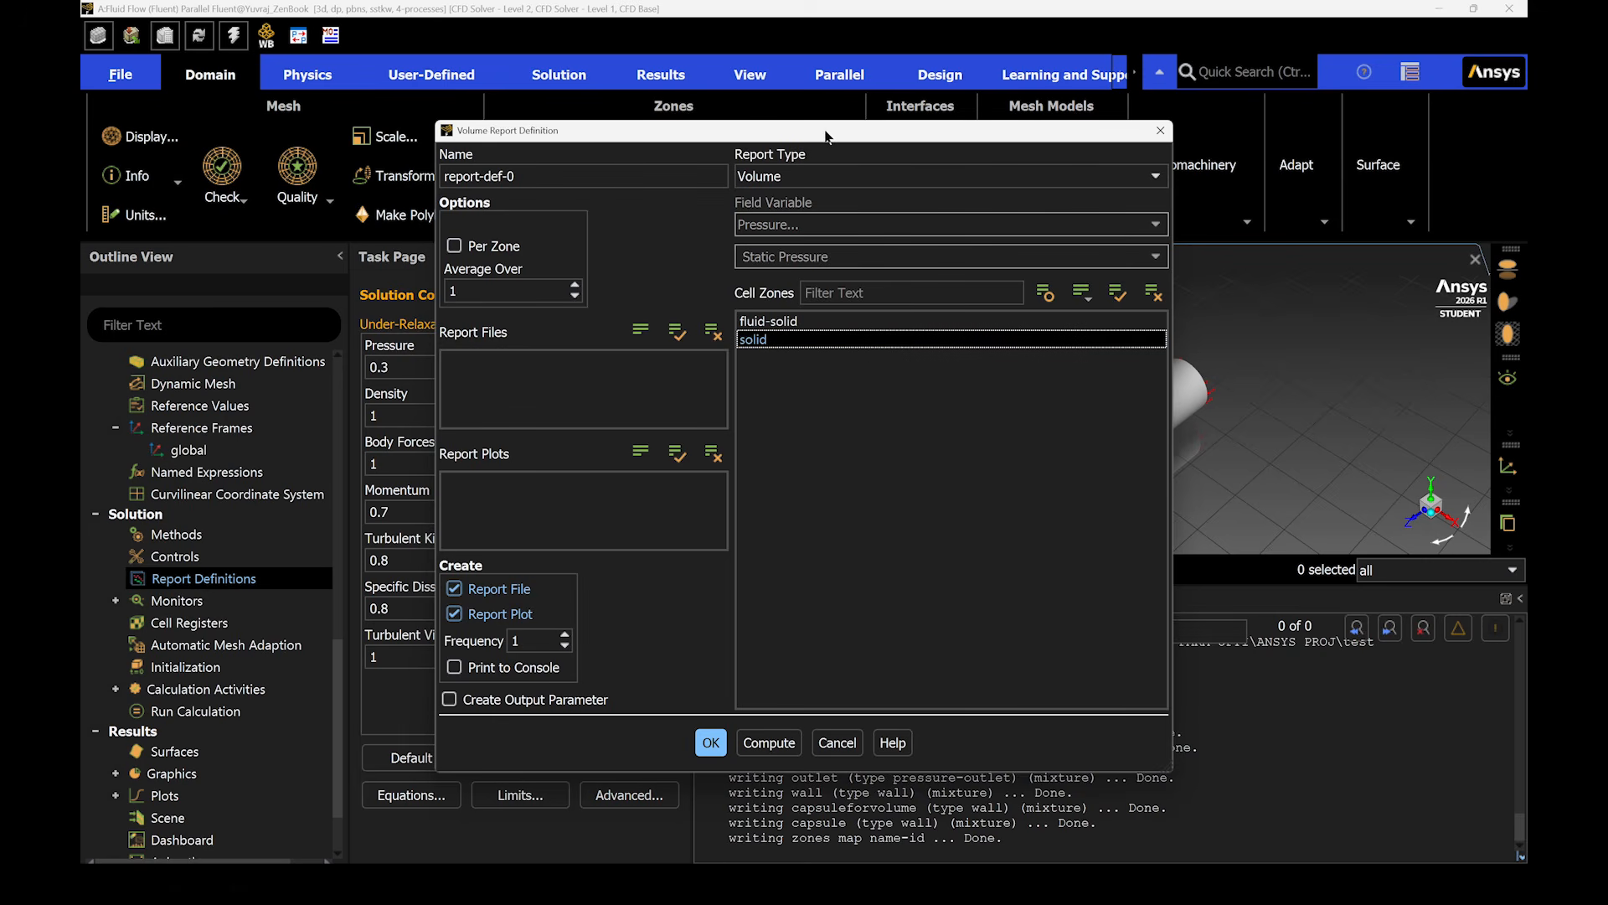
pyautogui.moveTo(826, 134); pyautogui.dragTo(643, 134)
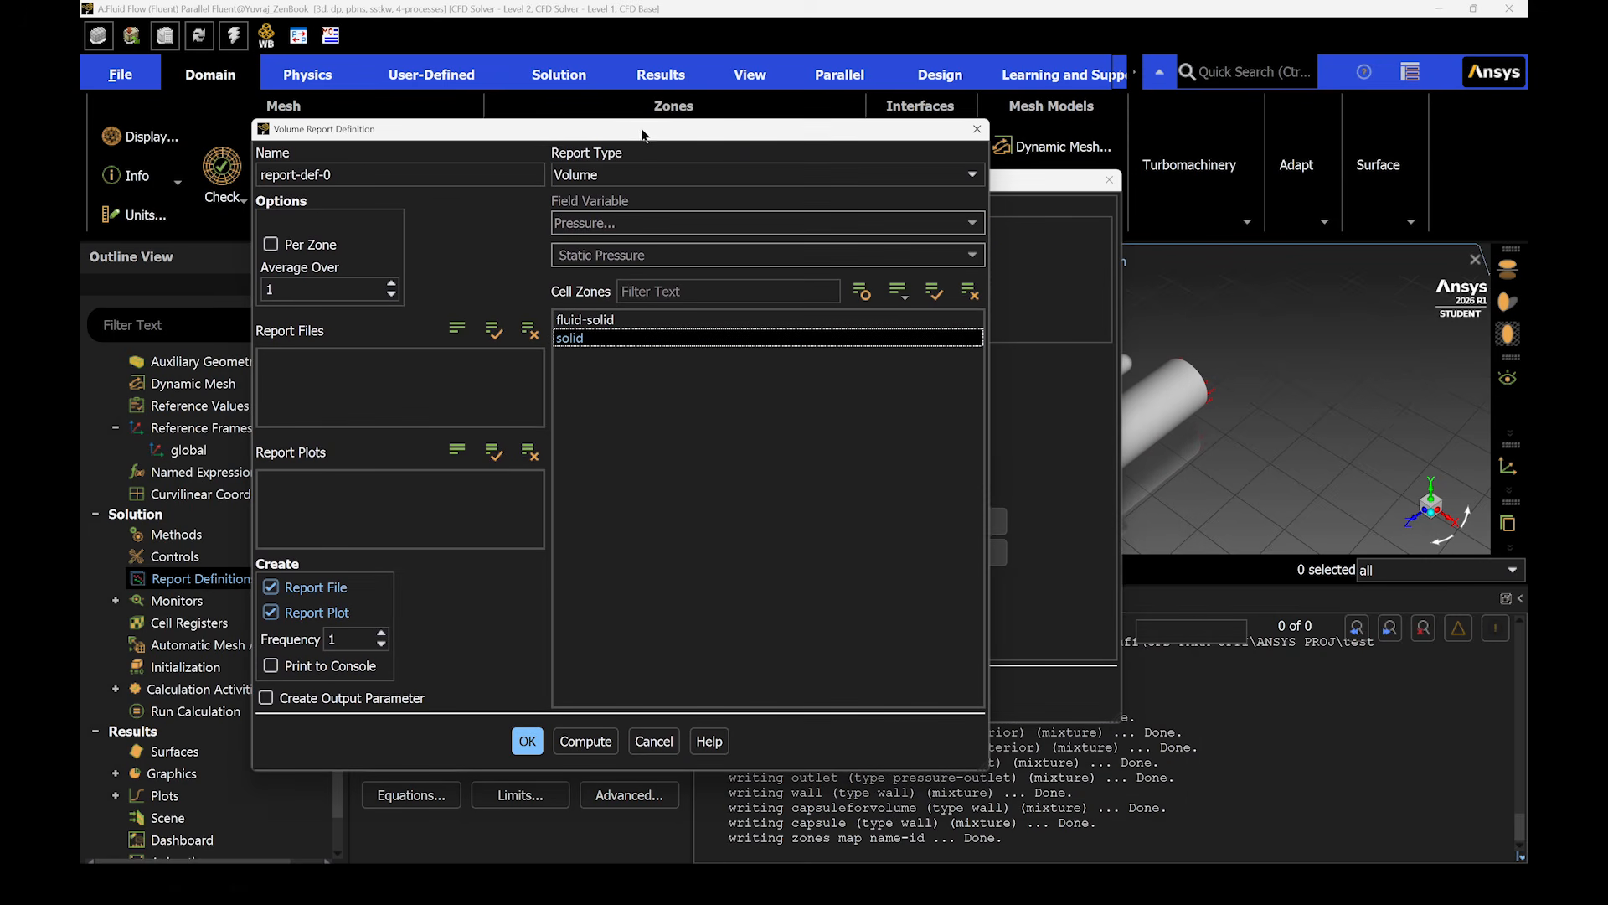
pyautogui.click(528, 740)
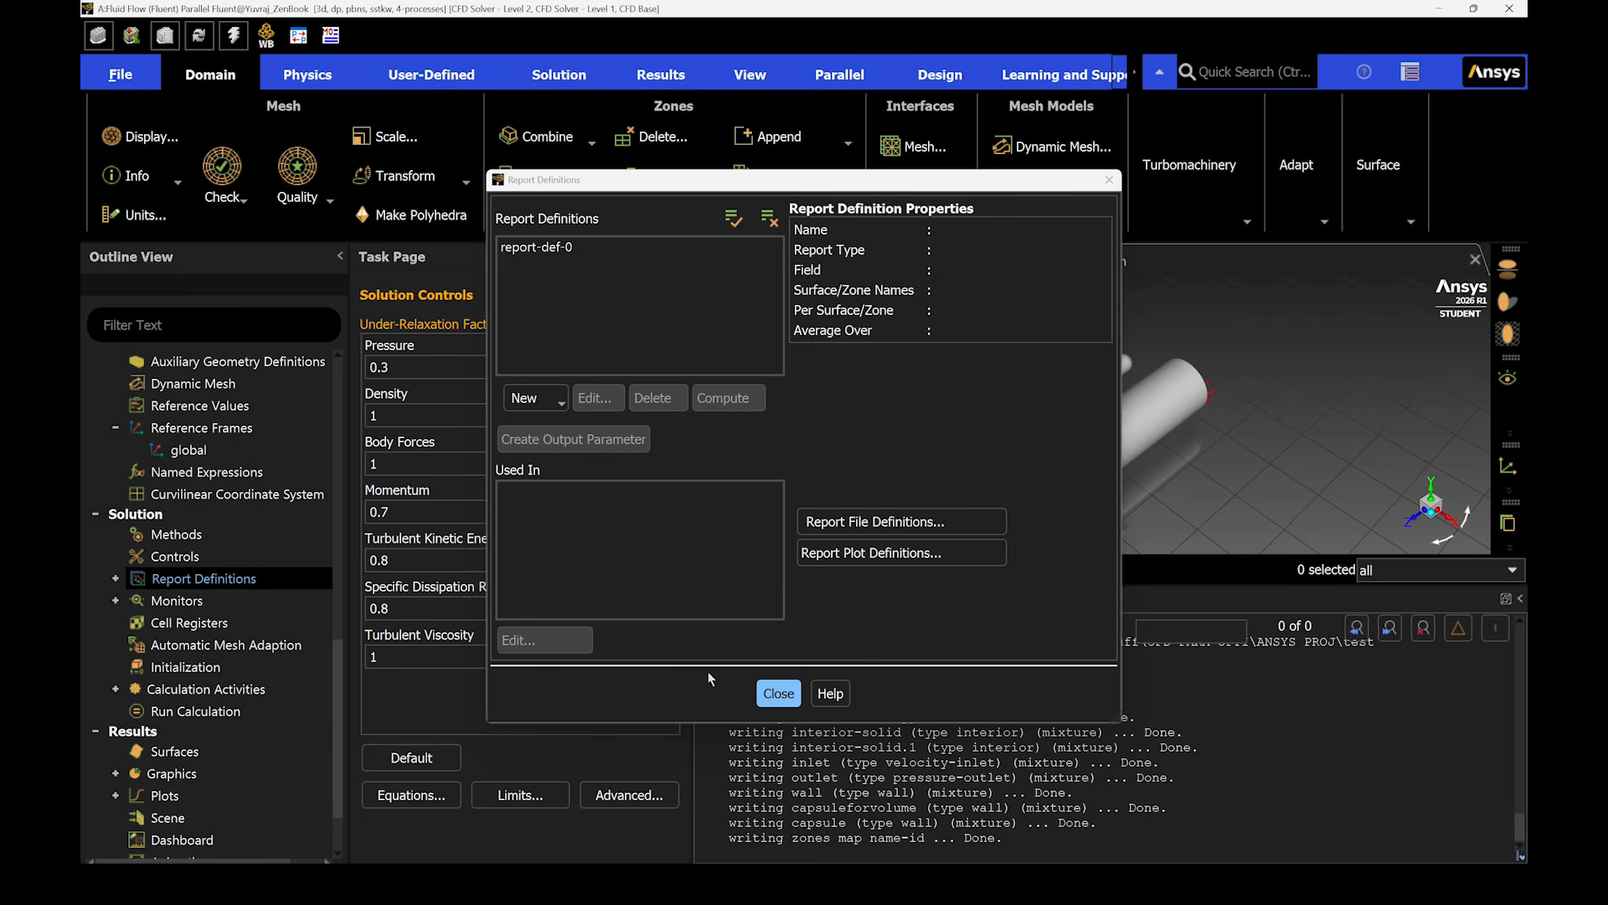
pyautogui.click(777, 698)
# - Create a drag force report definition for the capsule zone
pyautogui.click(529, 398)
pyautogui.moveTo(561, 477)
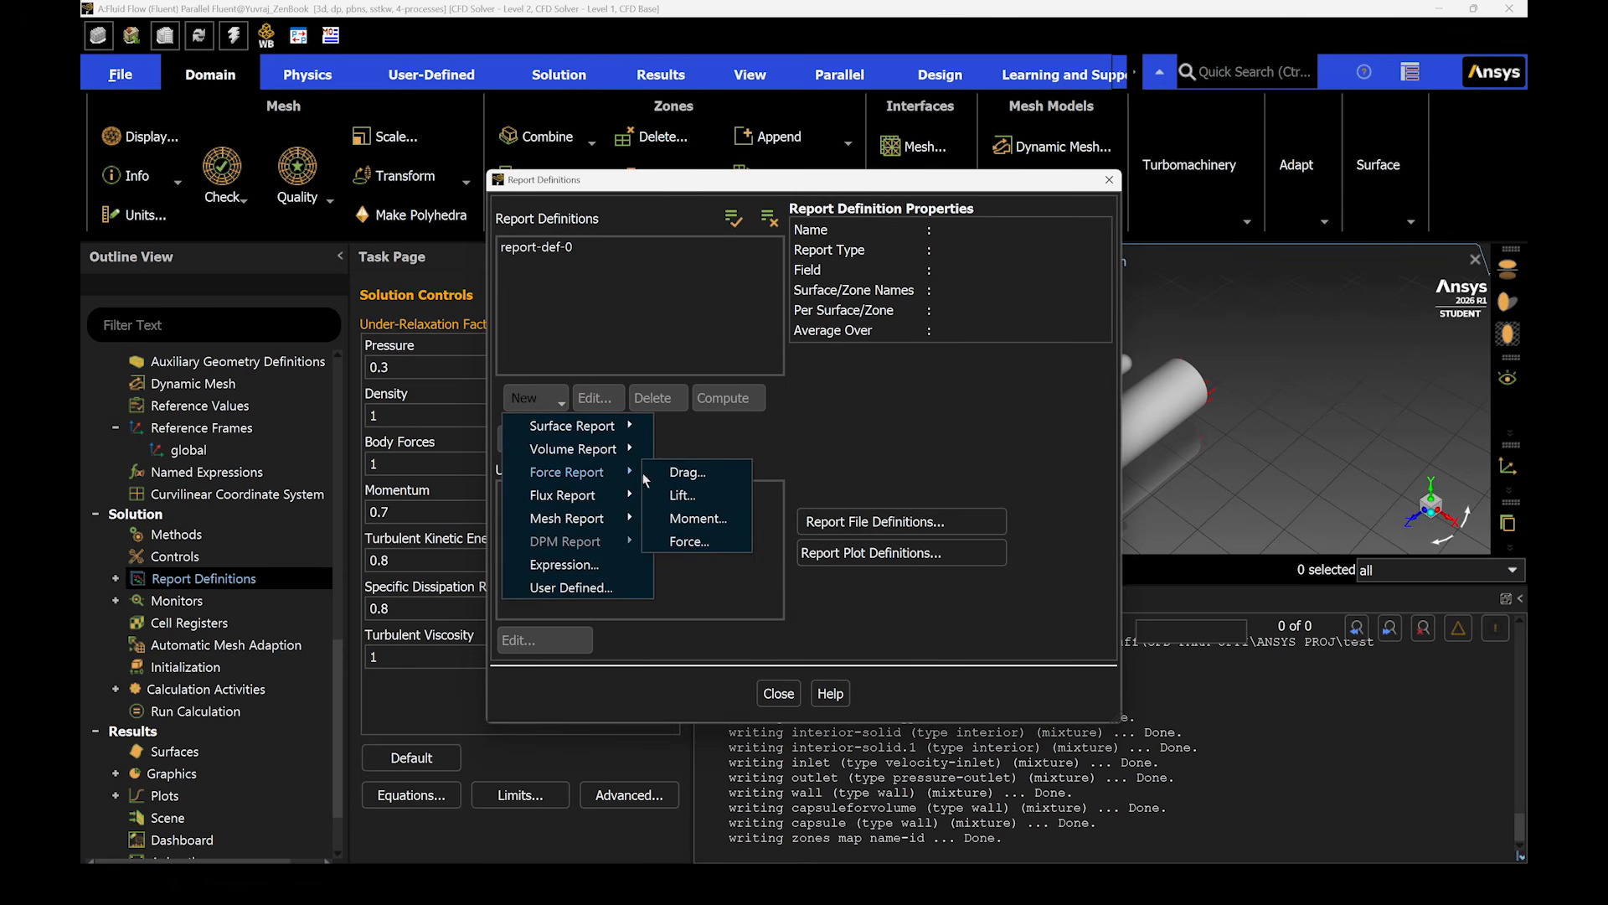
pyautogui.click(685, 480)
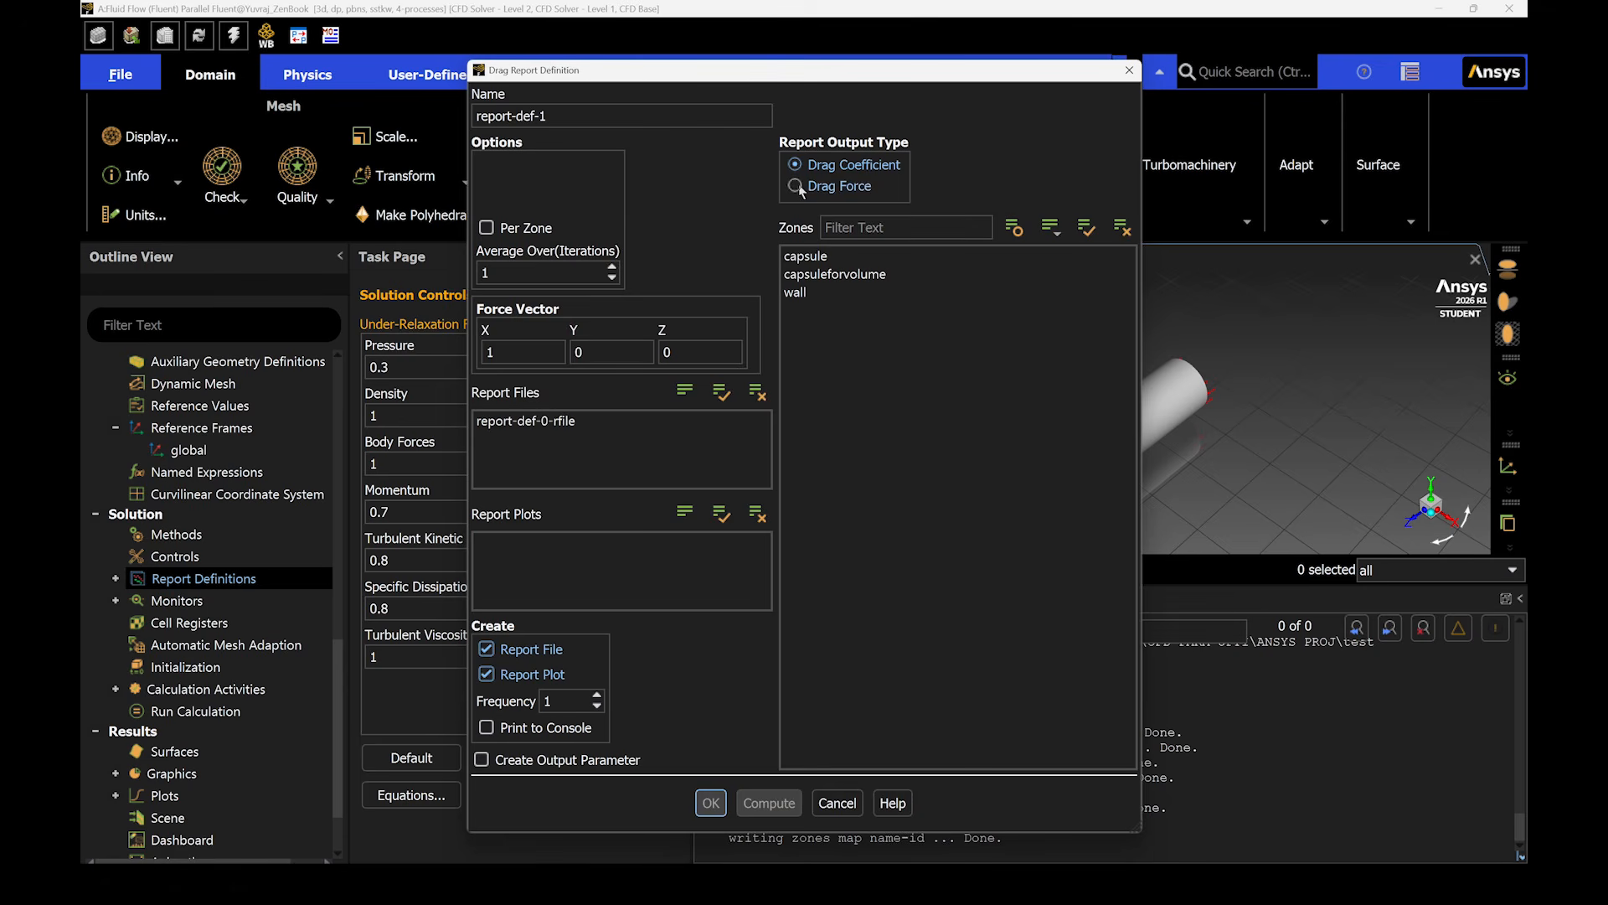
pyautogui.click(804, 255)
pyautogui.click(808, 292)
pyautogui.click(710, 805)
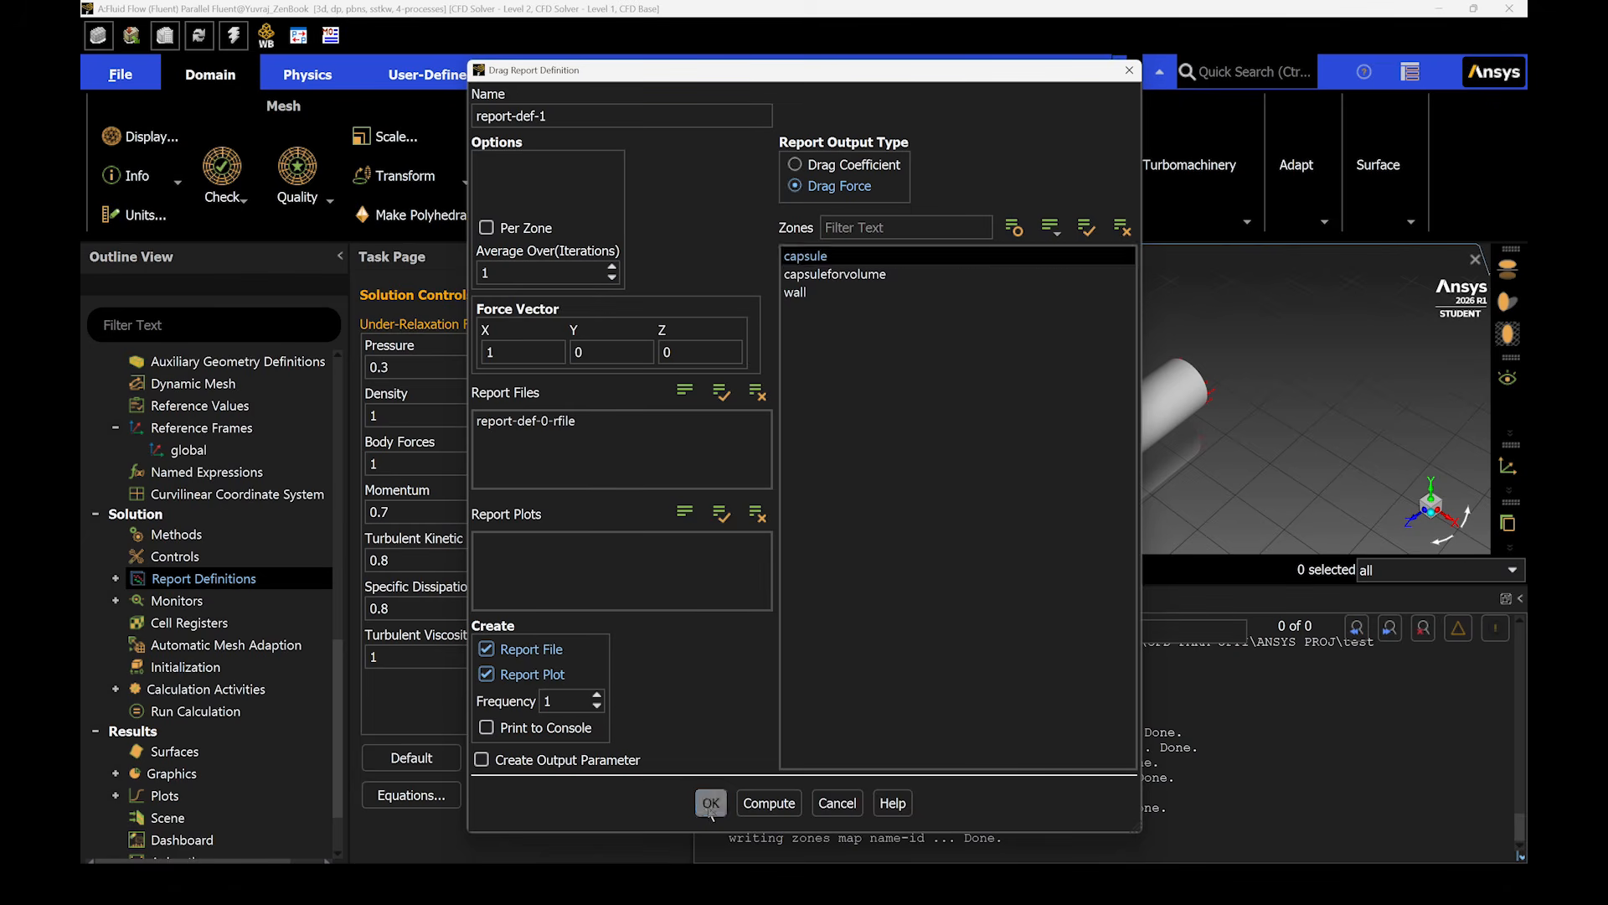
pyautogui.click(790, 687)
# - Rename the volume report definition as volume
pyautogui.rightClick(199, 600)
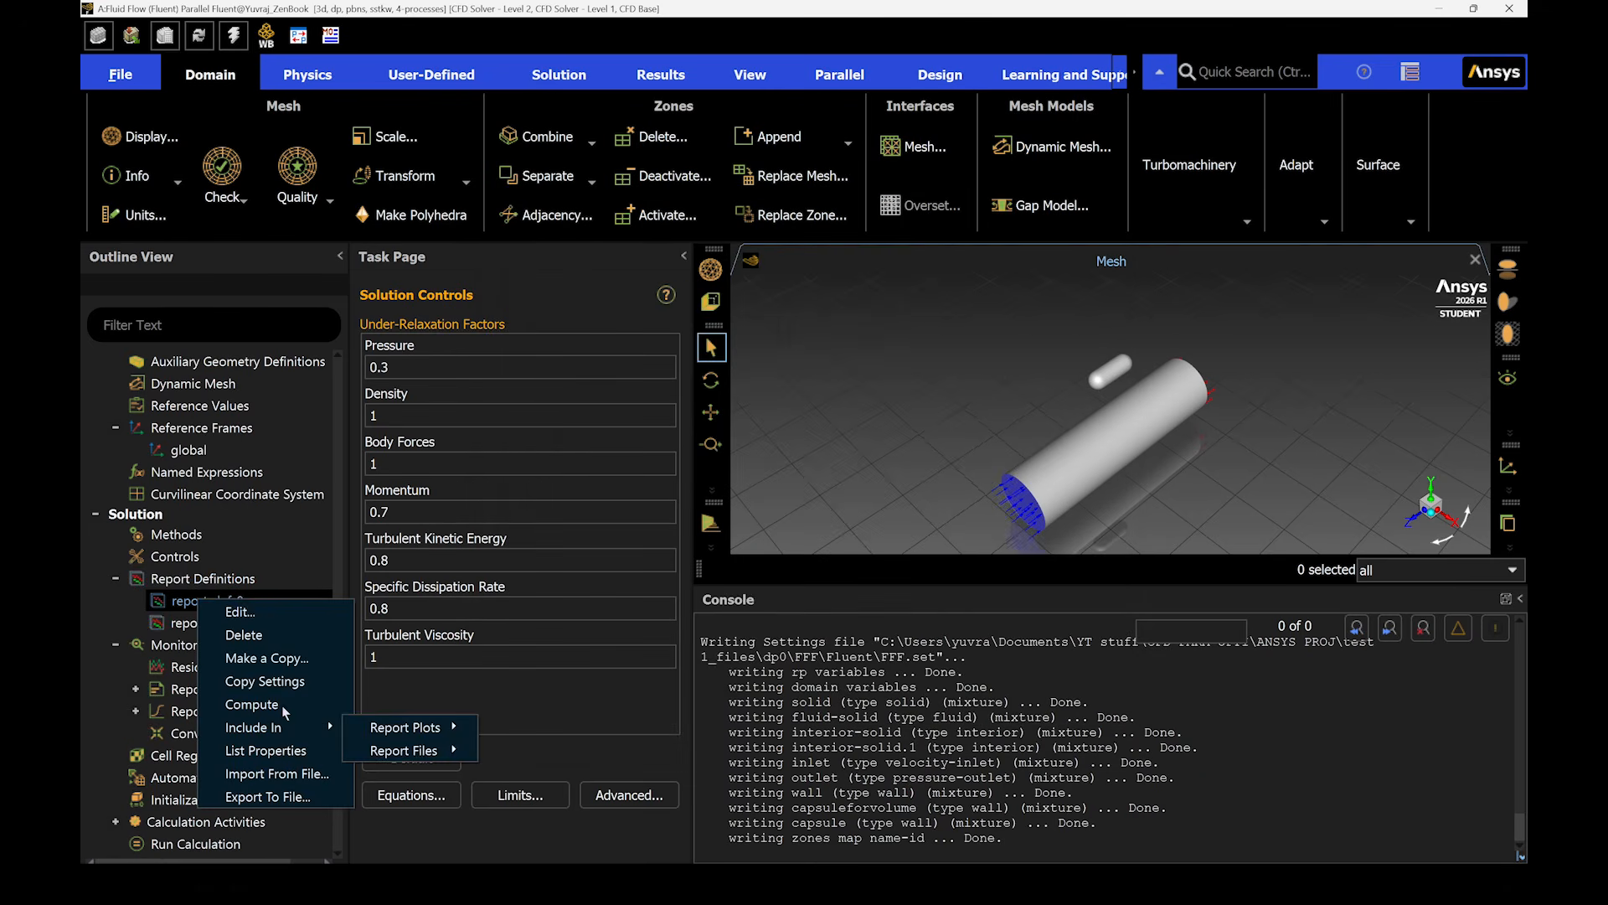
pyautogui.click(238, 613)
pyautogui.tripleClick(344, 175)
pyautogui.write('volume')
pyautogui.click(528, 740)
# - Rename the drag force report definition as drag and open the solution initialization settings
pyautogui.rightClick(183, 609)
pyautogui.click(221, 624)
pyautogui.tripleClick(536, 115)
pyautogui.write('drag')
pyautogui.click(711, 800)
pyautogui.scroll(-3, 192, 636)
pyautogui.click(171, 617)
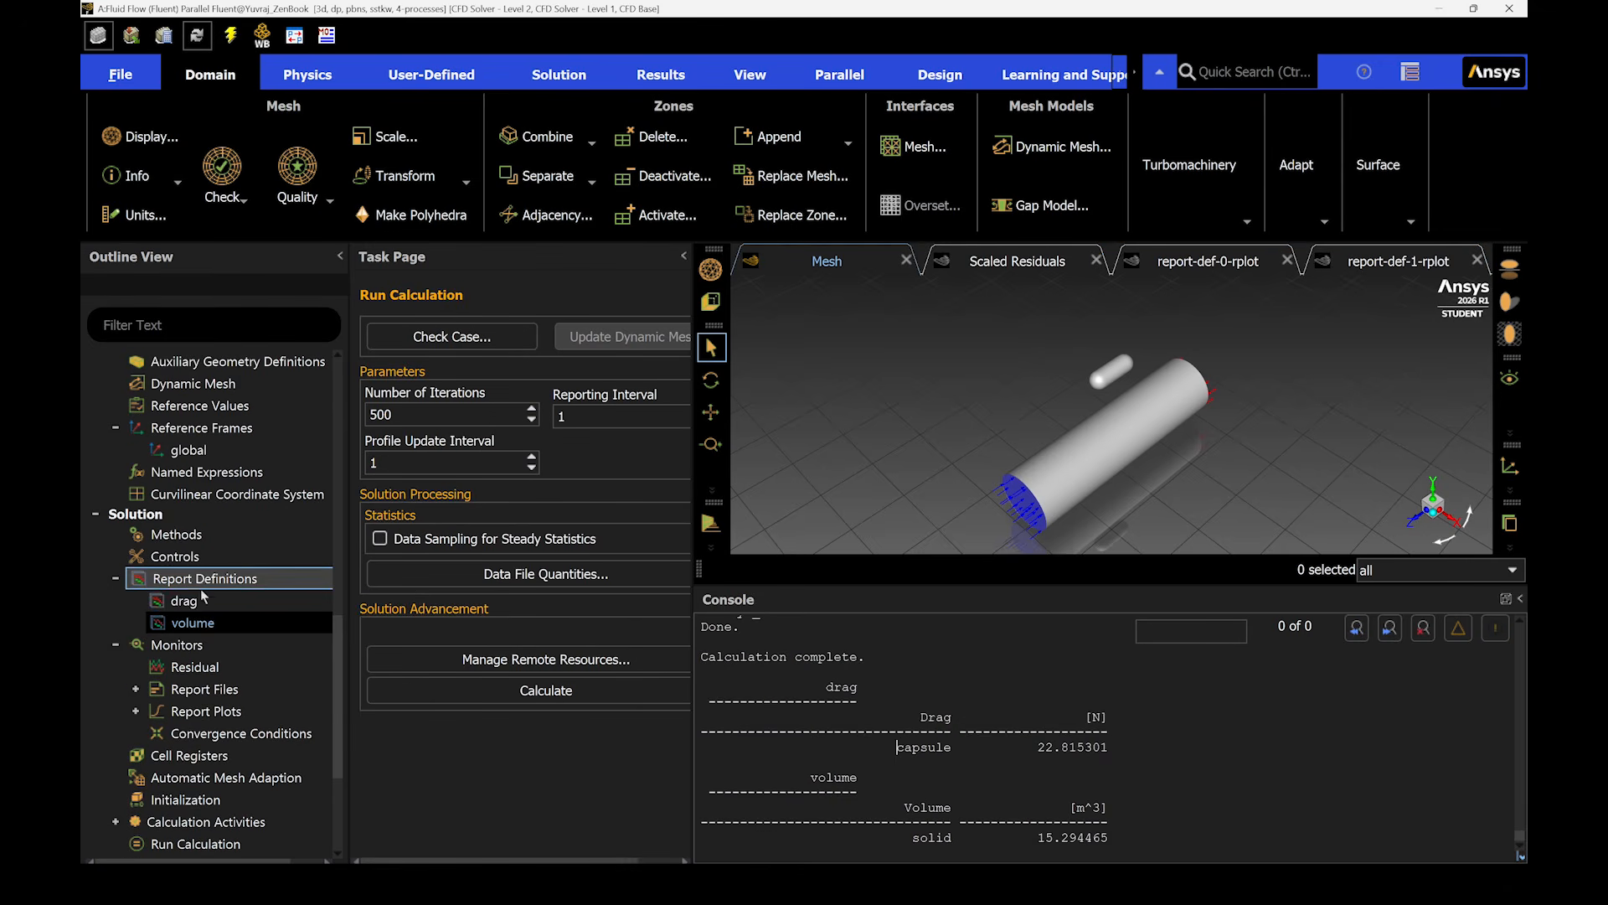
# - Set the force vector of the drag report definition to X 0, Y 0, Z -1
pyautogui.rightClick(201, 599)
pyautogui.click(248, 606)
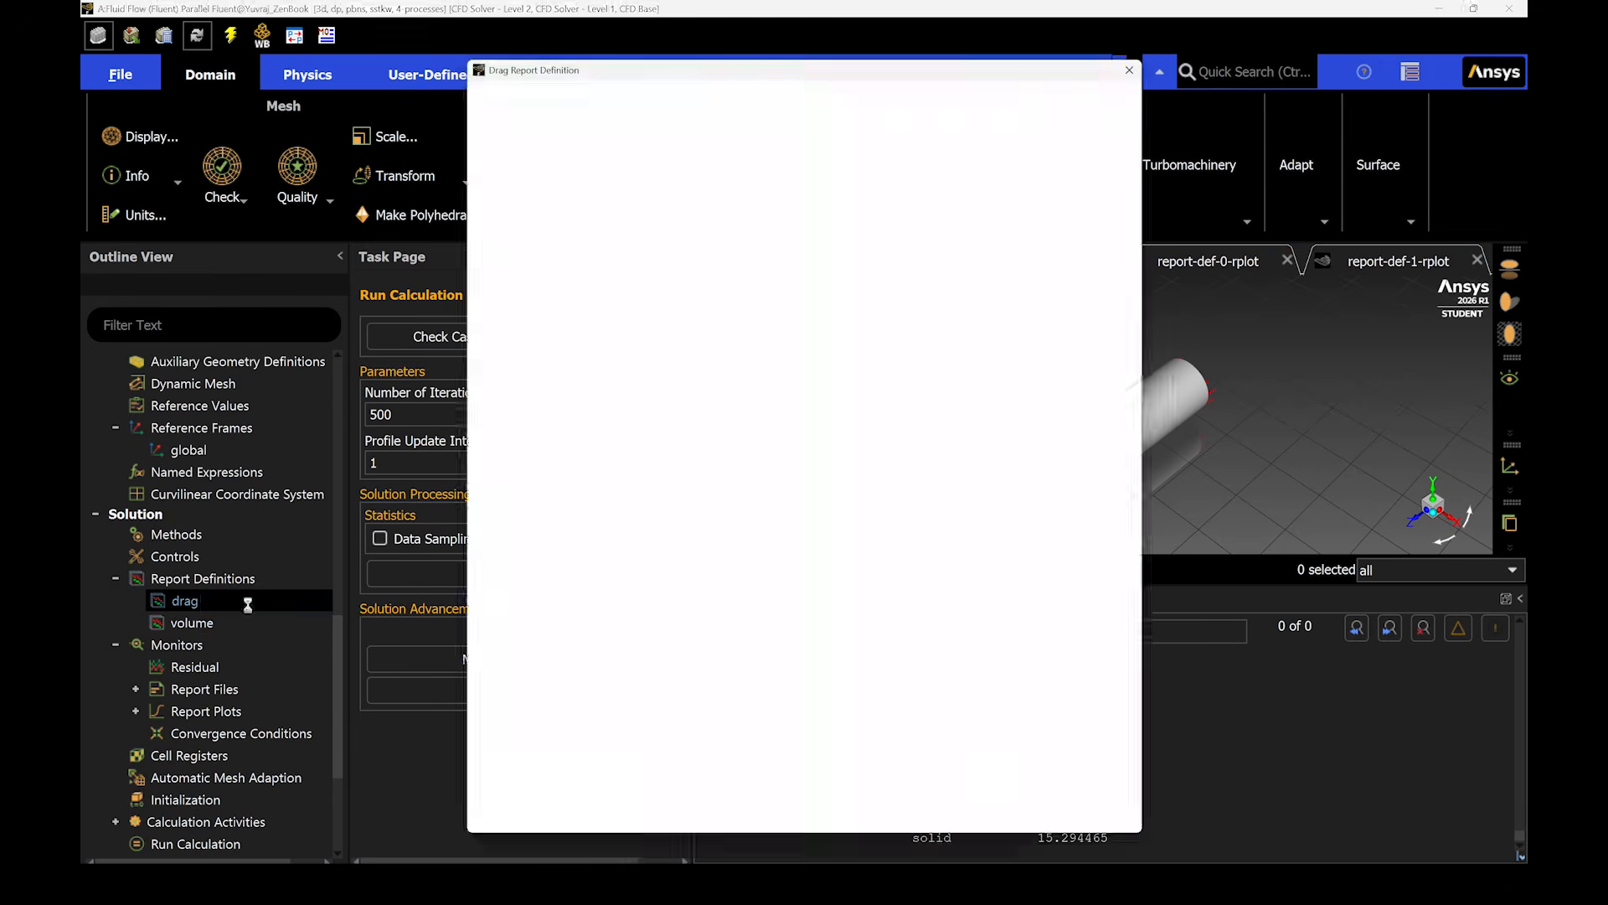
pyautogui.moveTo(867, 70); pyautogui.dragTo(528, 73)
pyautogui.click(997, 357)
pyautogui.moveTo(998, 361); pyautogui.dragTo(1030, 371)
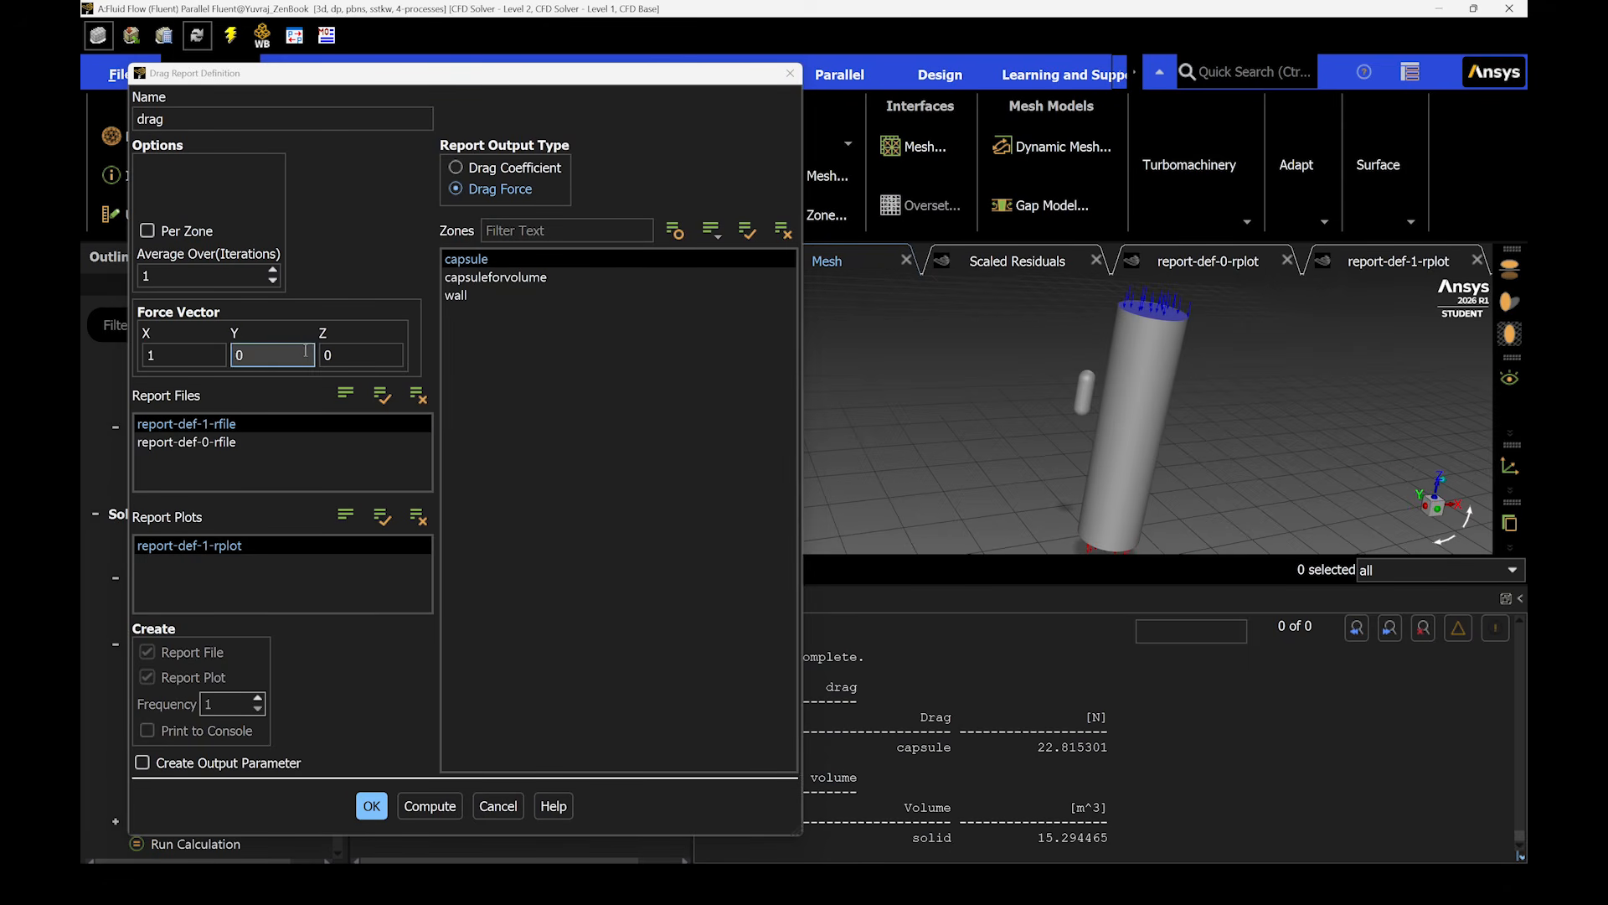
pyautogui.click(172, 356)
pyautogui.press('BackSpace')
pyautogui.write('0')
pyautogui.press('Tab')
pyautogui.press('Tab')
pyautogui.write('1')
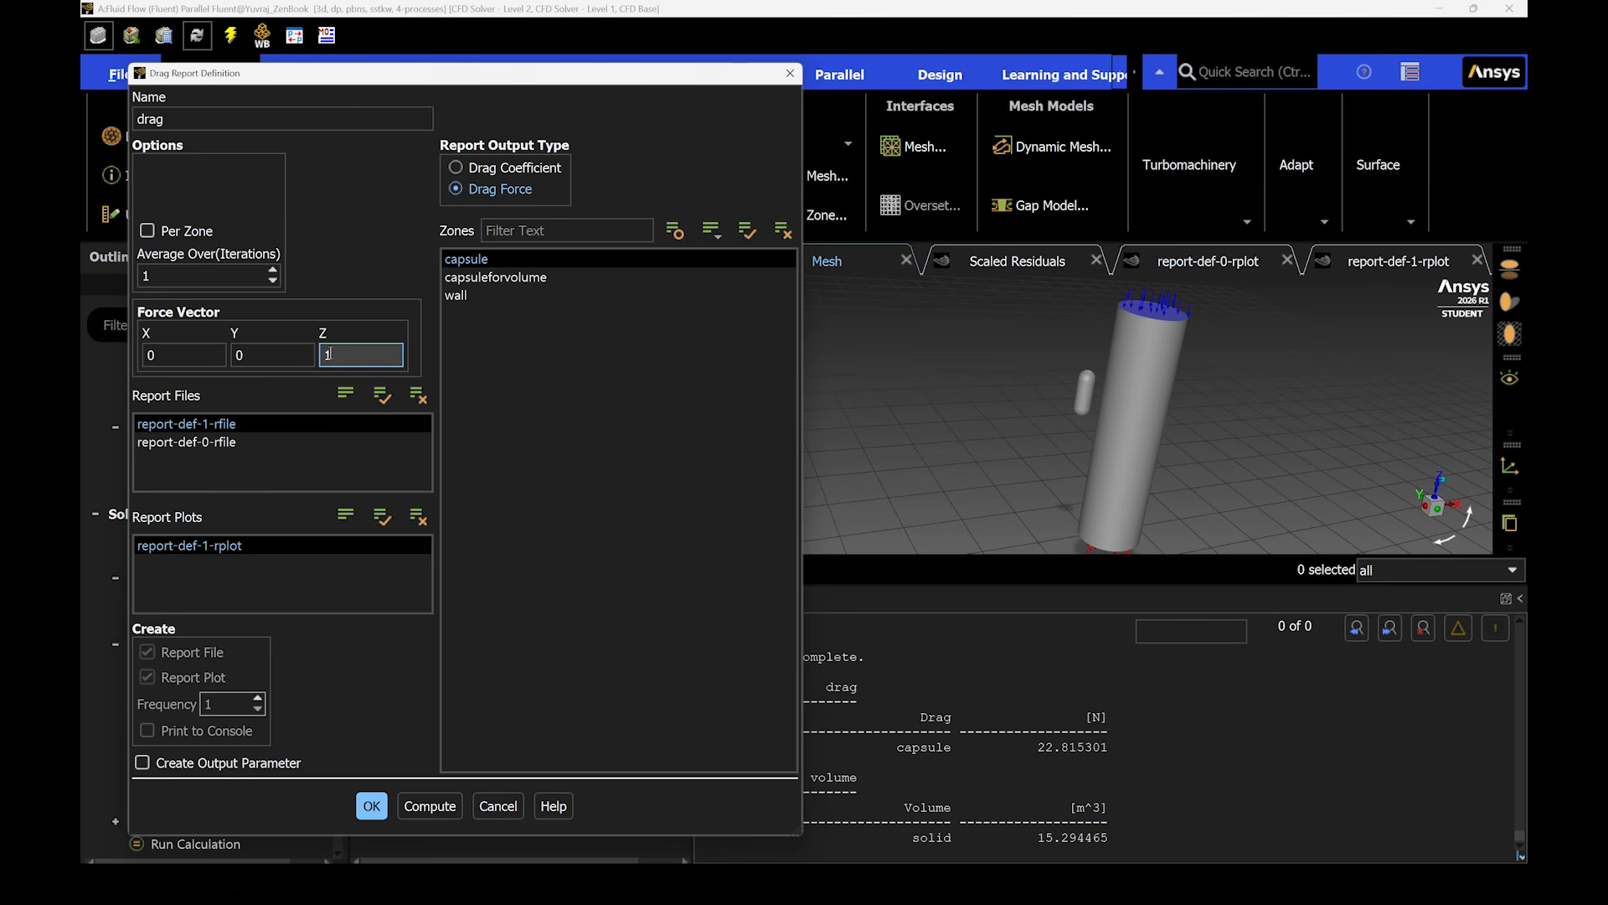
pyautogui.click(383, 806)
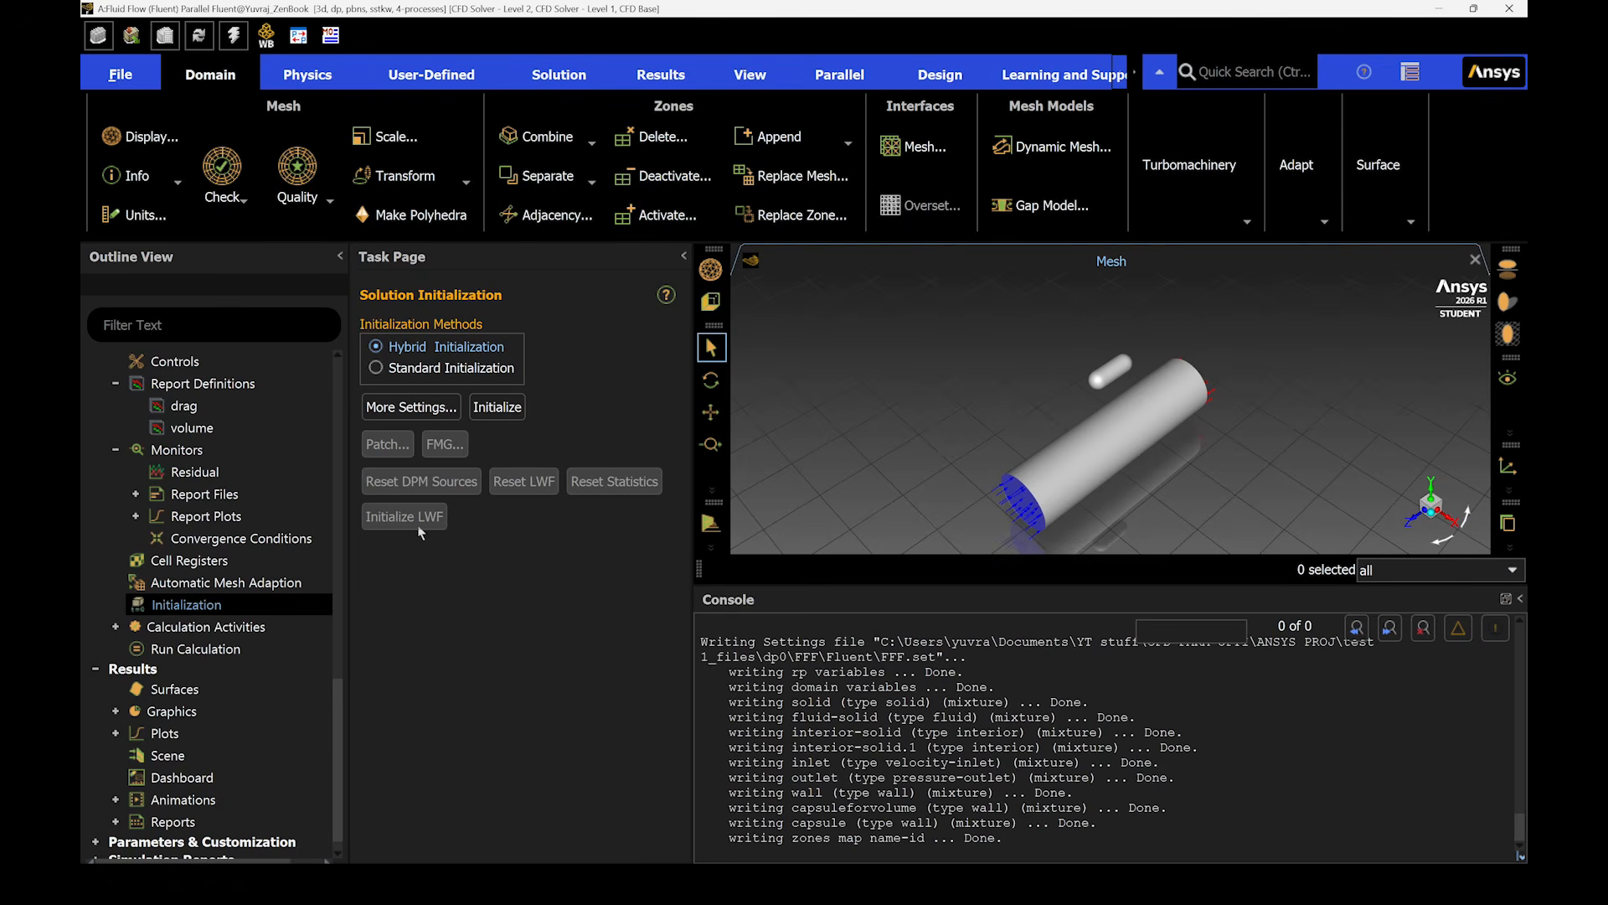
# - Initialize the solution with hybrid initialization and run the calculation for 200 iterations
pyautogui.click(494, 408)
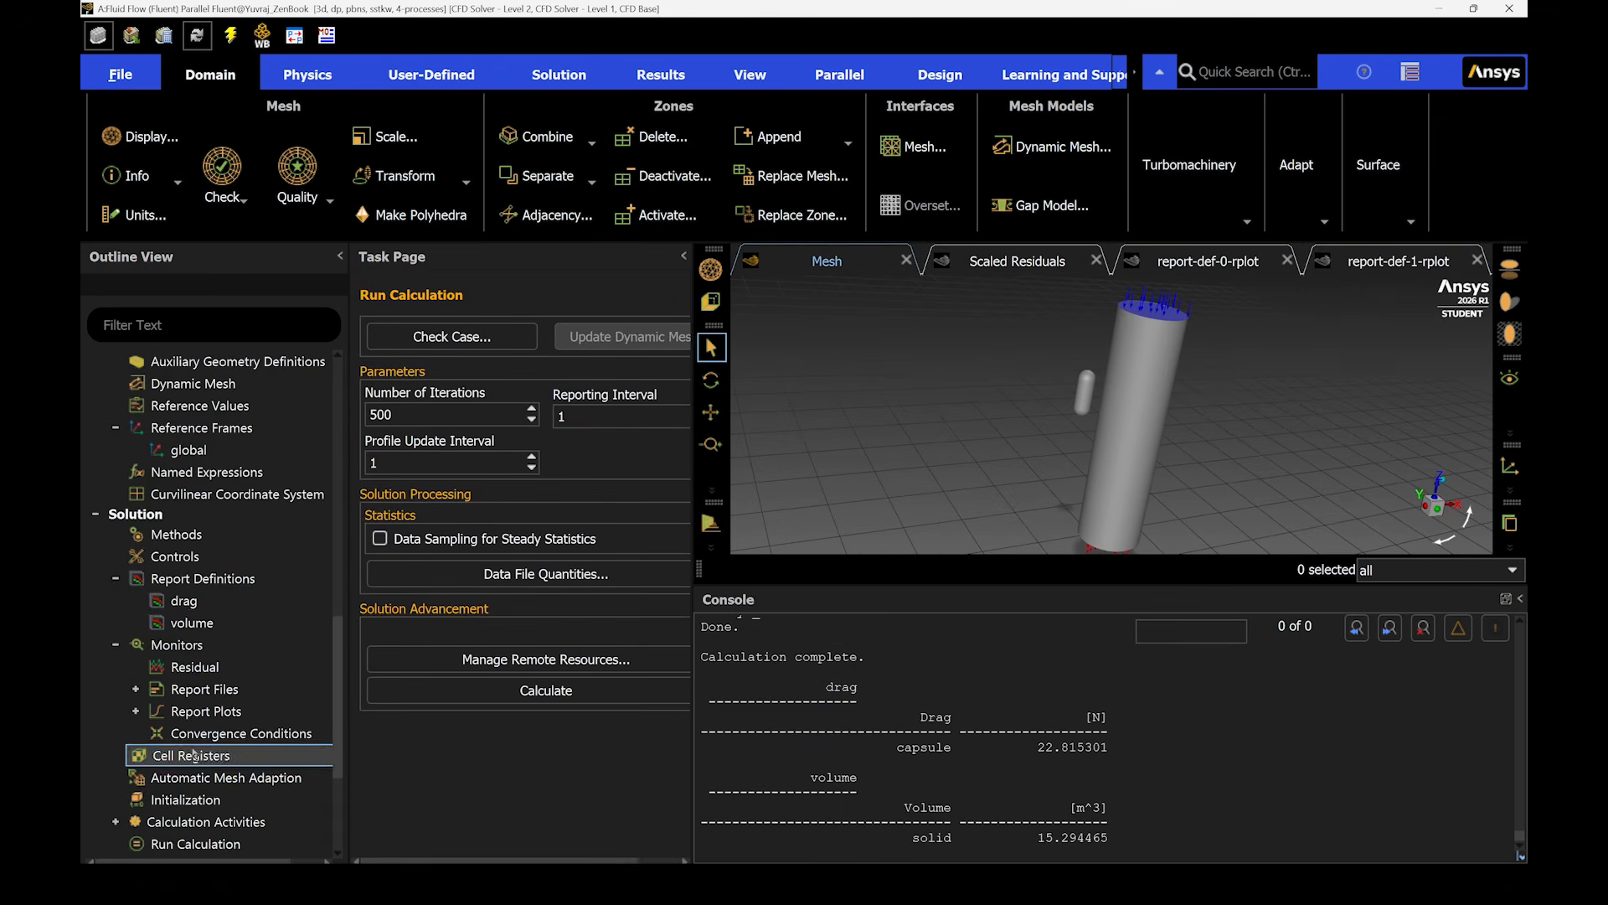
pyautogui.scroll(-3, 192, 754)
pyautogui.click(195, 648)
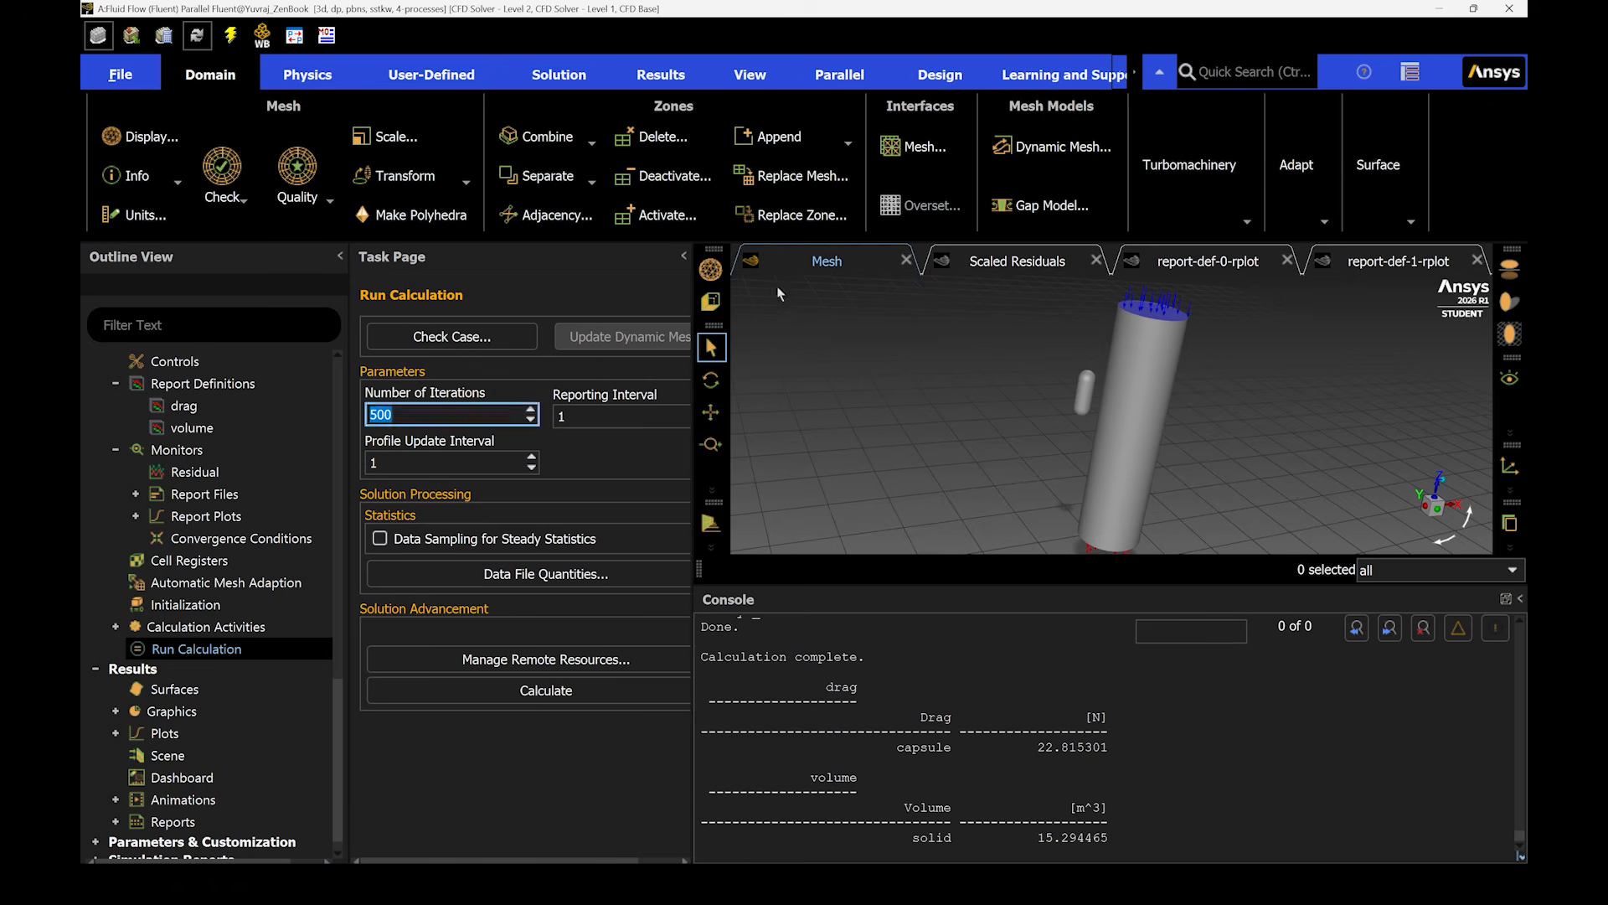
pyautogui.write('200')
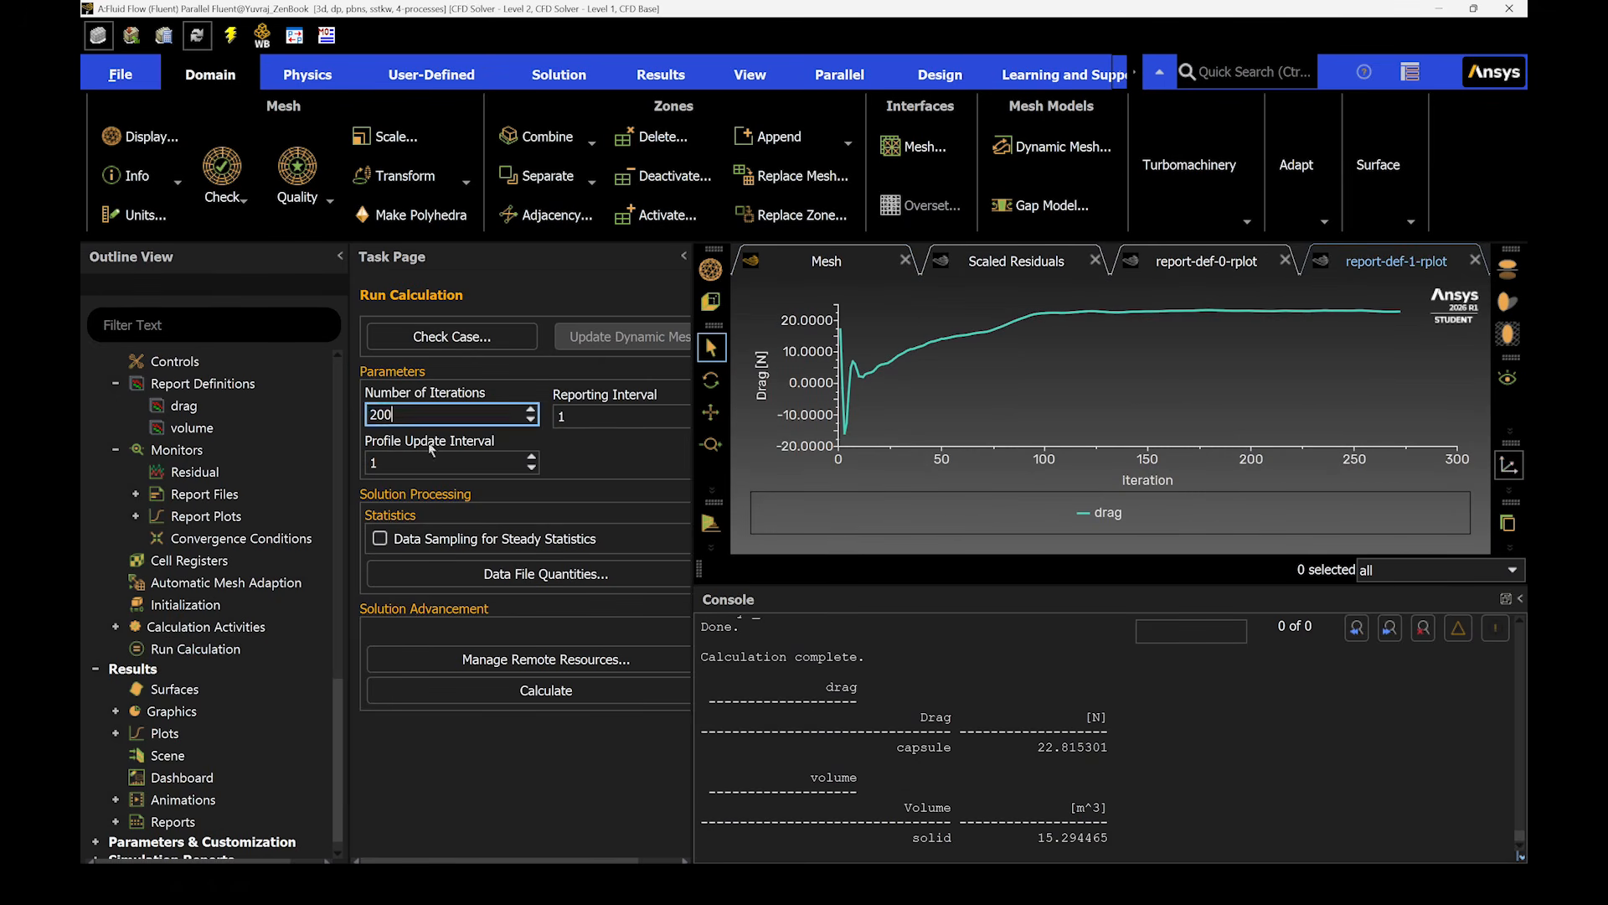
pyautogui.click(480, 689)
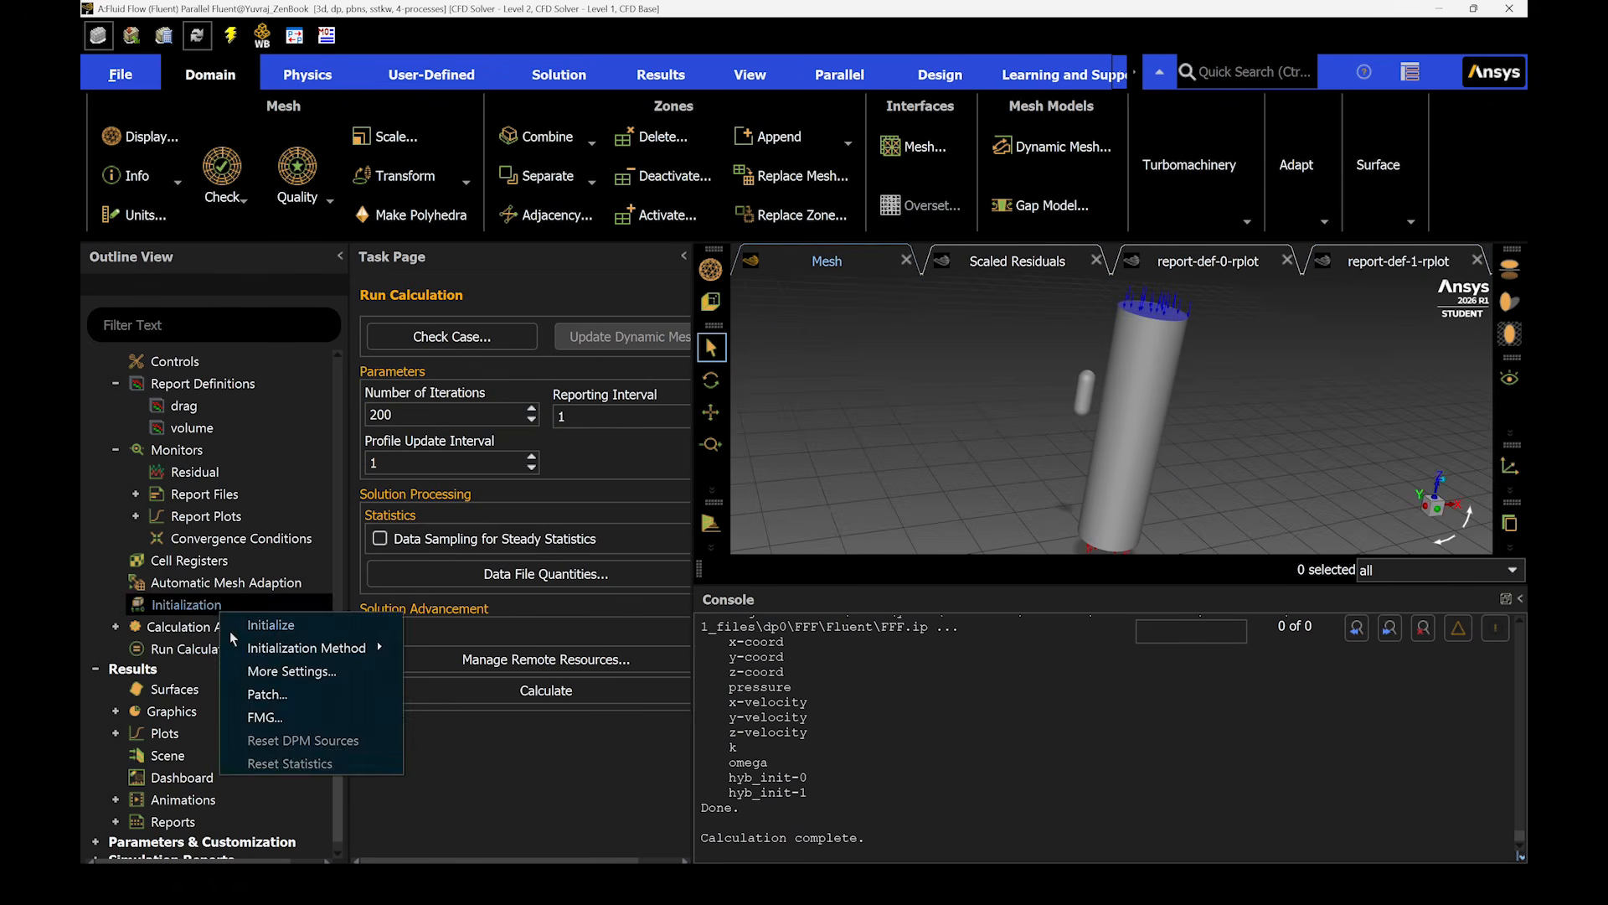
pyautogui.click(260, 624)
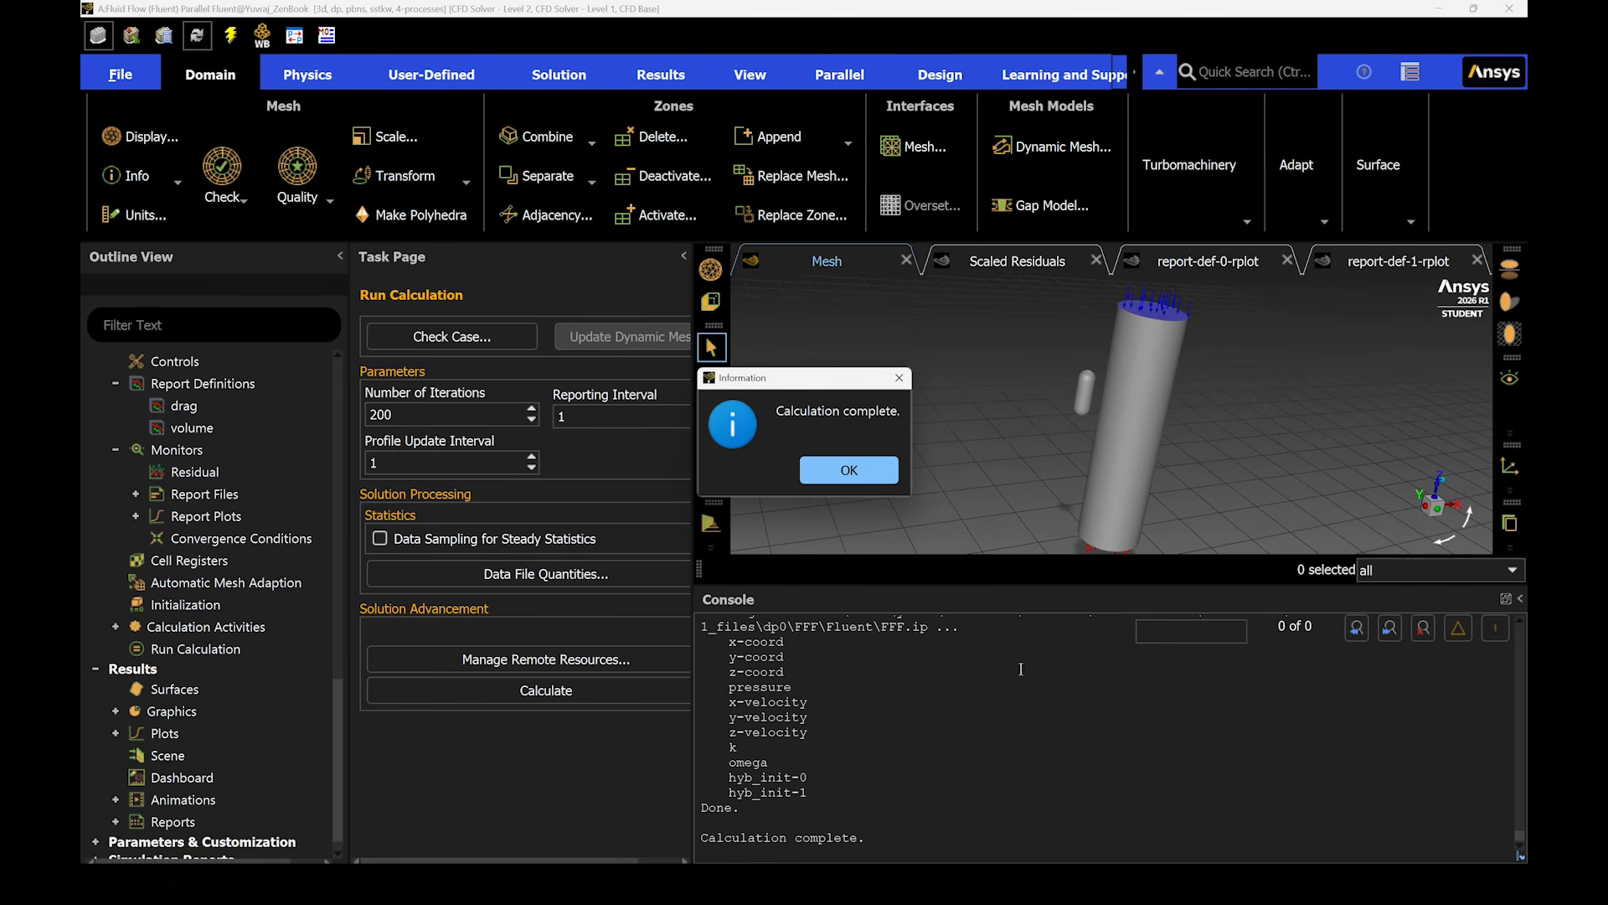
pyautogui.click(871, 470)
# - Review the scaled residuals, volume and drag plots, reading the drag value near the last iterations
pyautogui.click(1017, 261)
pyautogui.click(1177, 261)
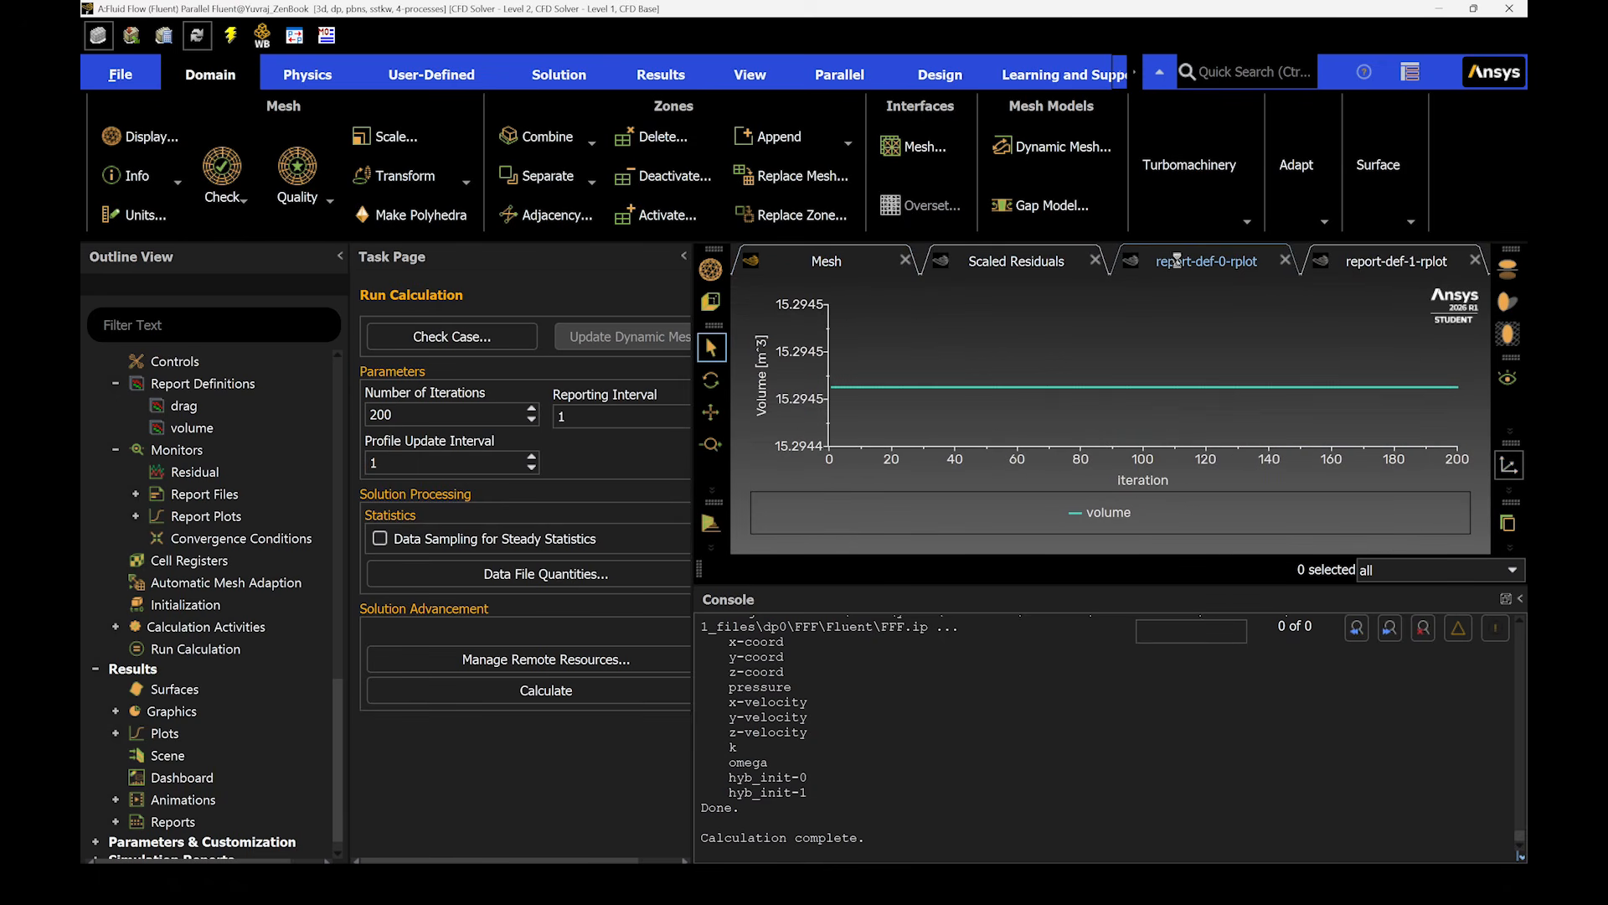
pyautogui.click(1393, 265)
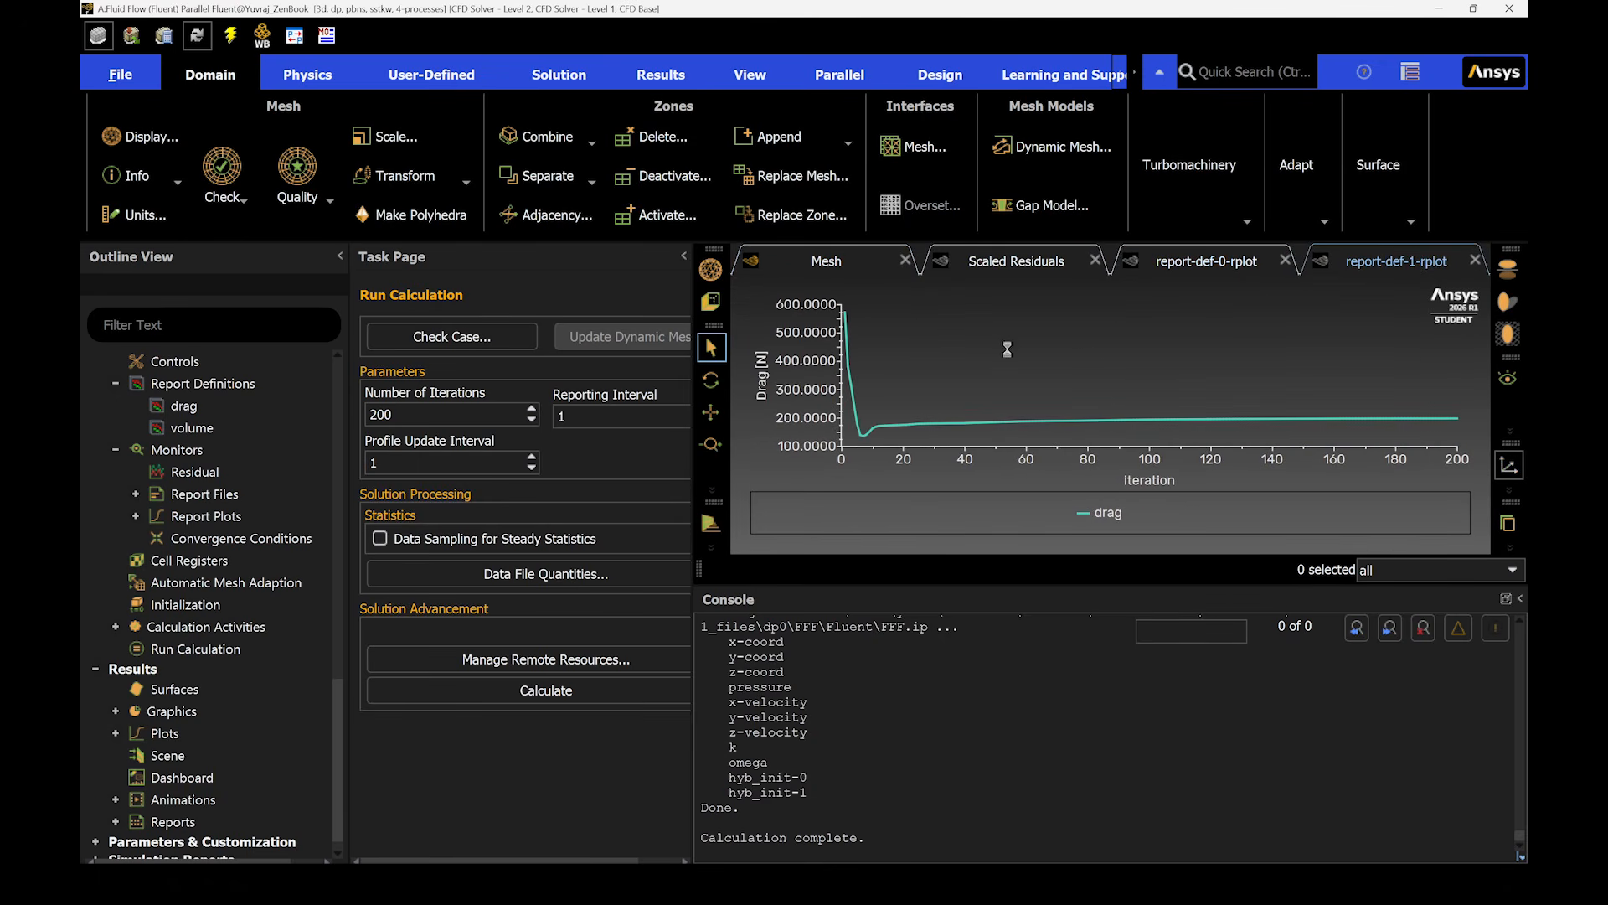
pyautogui.moveTo(1396, 426)
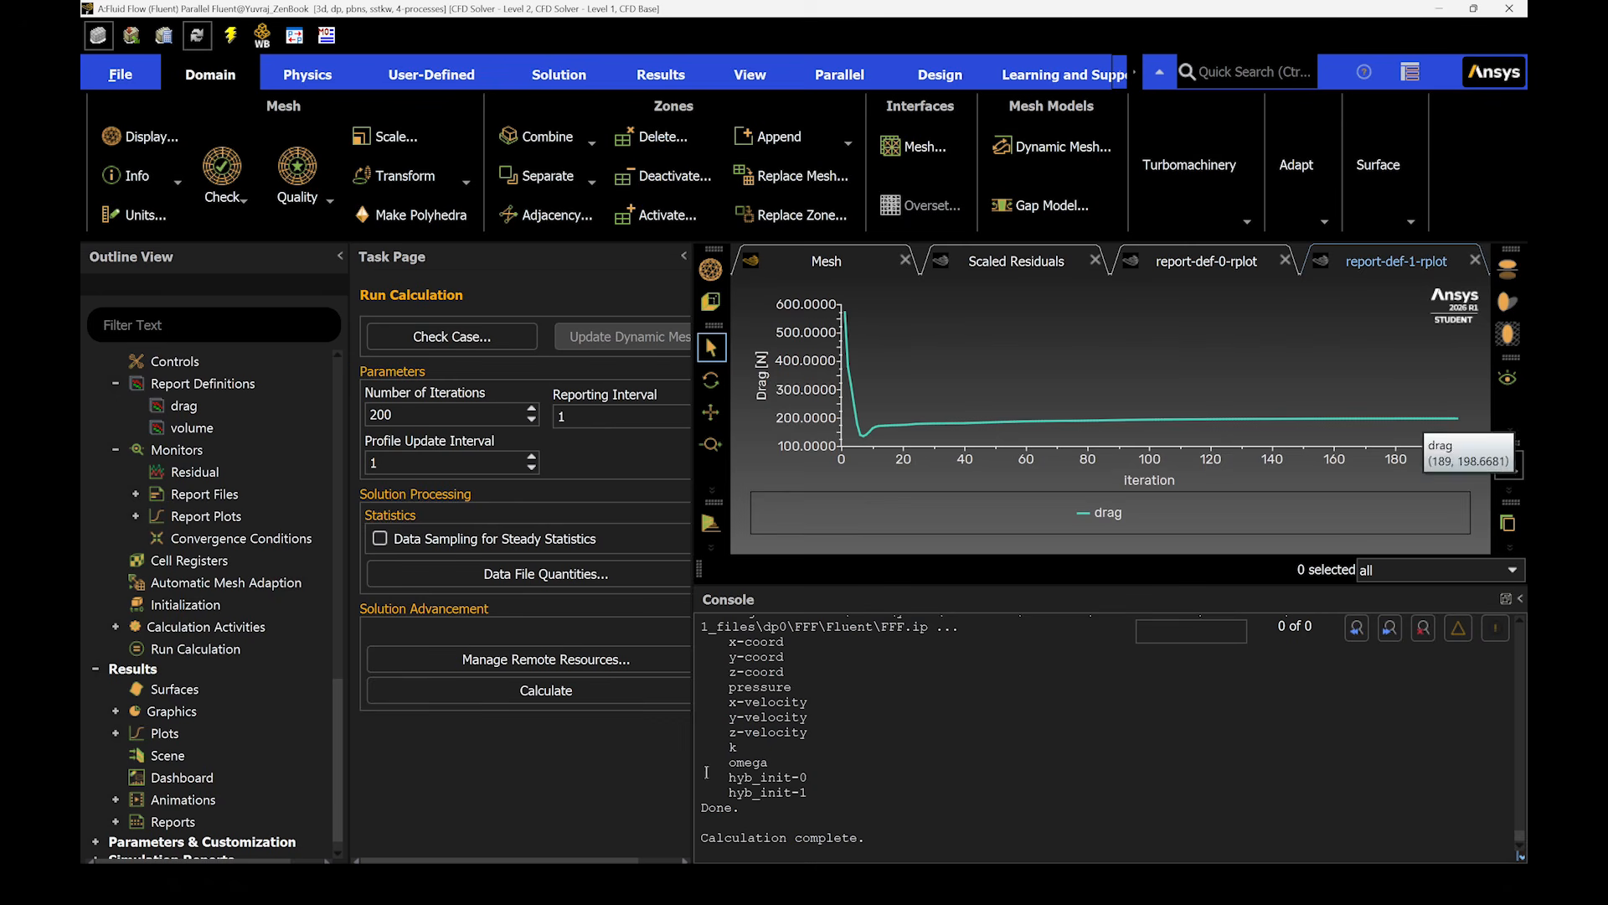
# - Compute the drag and volume report definitions in the console
pyautogui.click(185, 406)
pyautogui.rightClick(215, 414)
pyautogui.click(268, 506)
pyautogui.rightClick(216, 429)
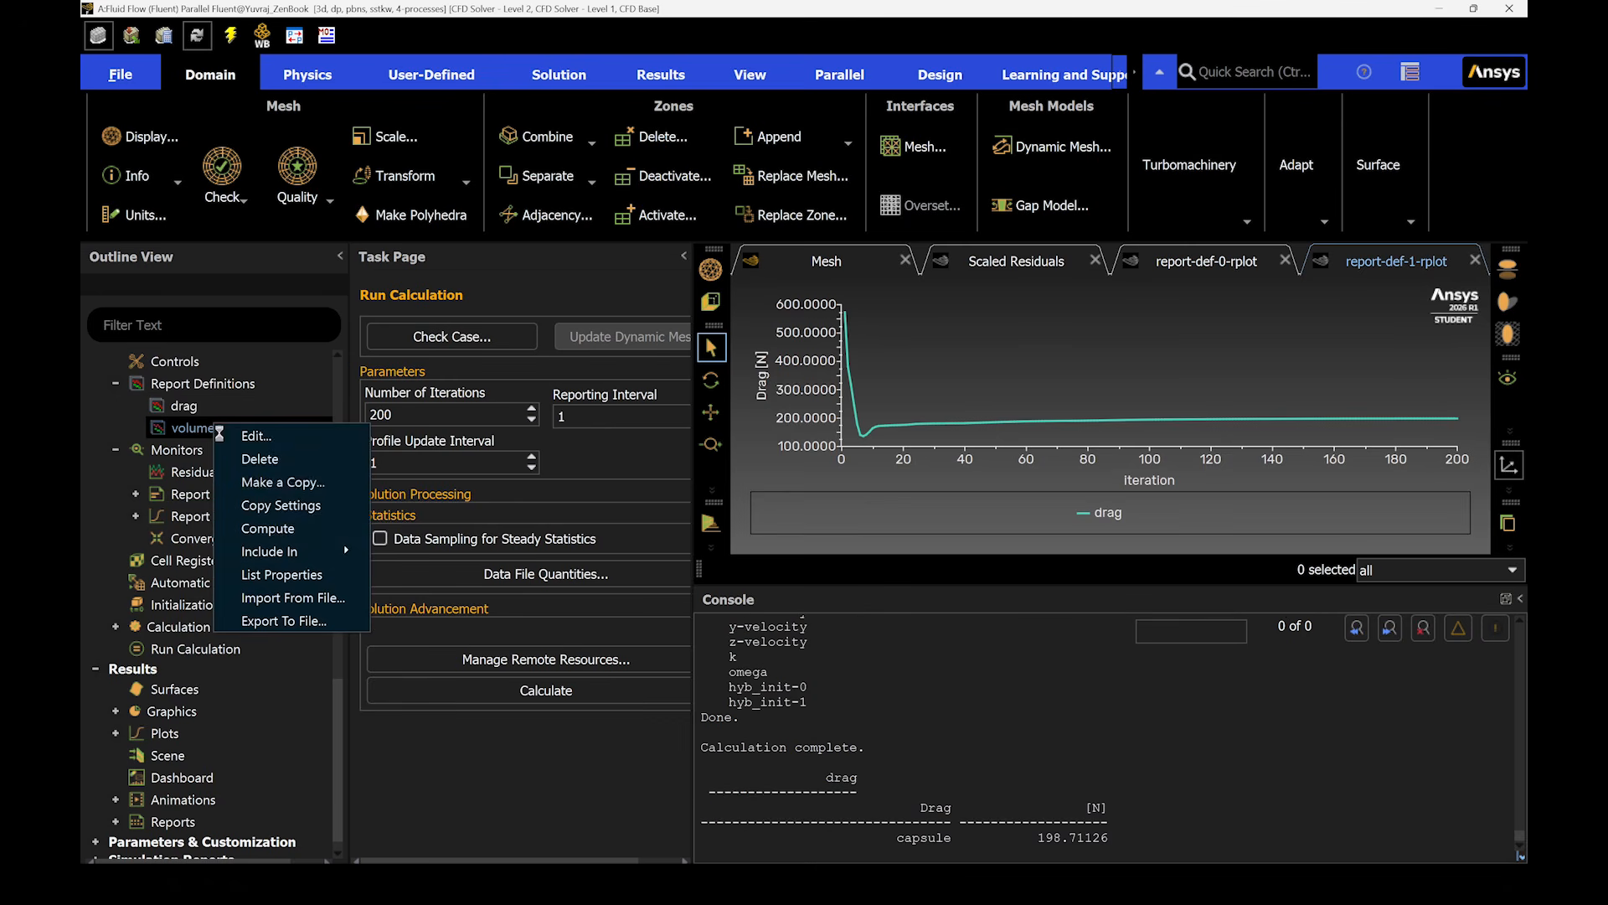
pyautogui.click(233, 526)
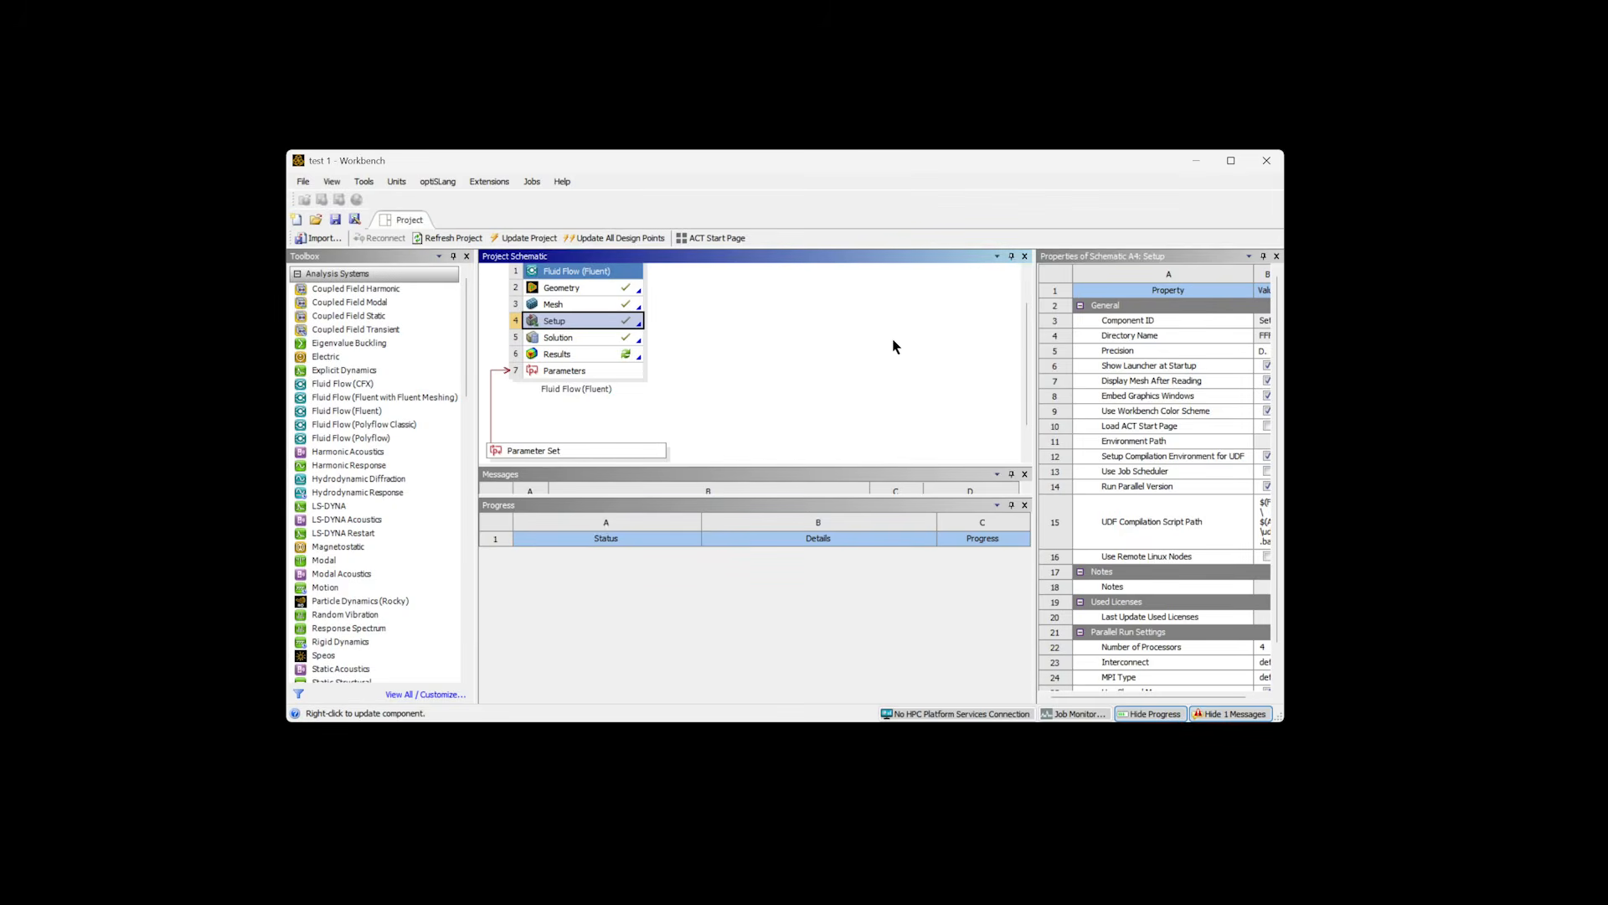
# - Open the results in CFD-Post and plot forward 3D velocity streamlines starting from the inlet with 25 points
pyautogui.doubleClick(557, 355)
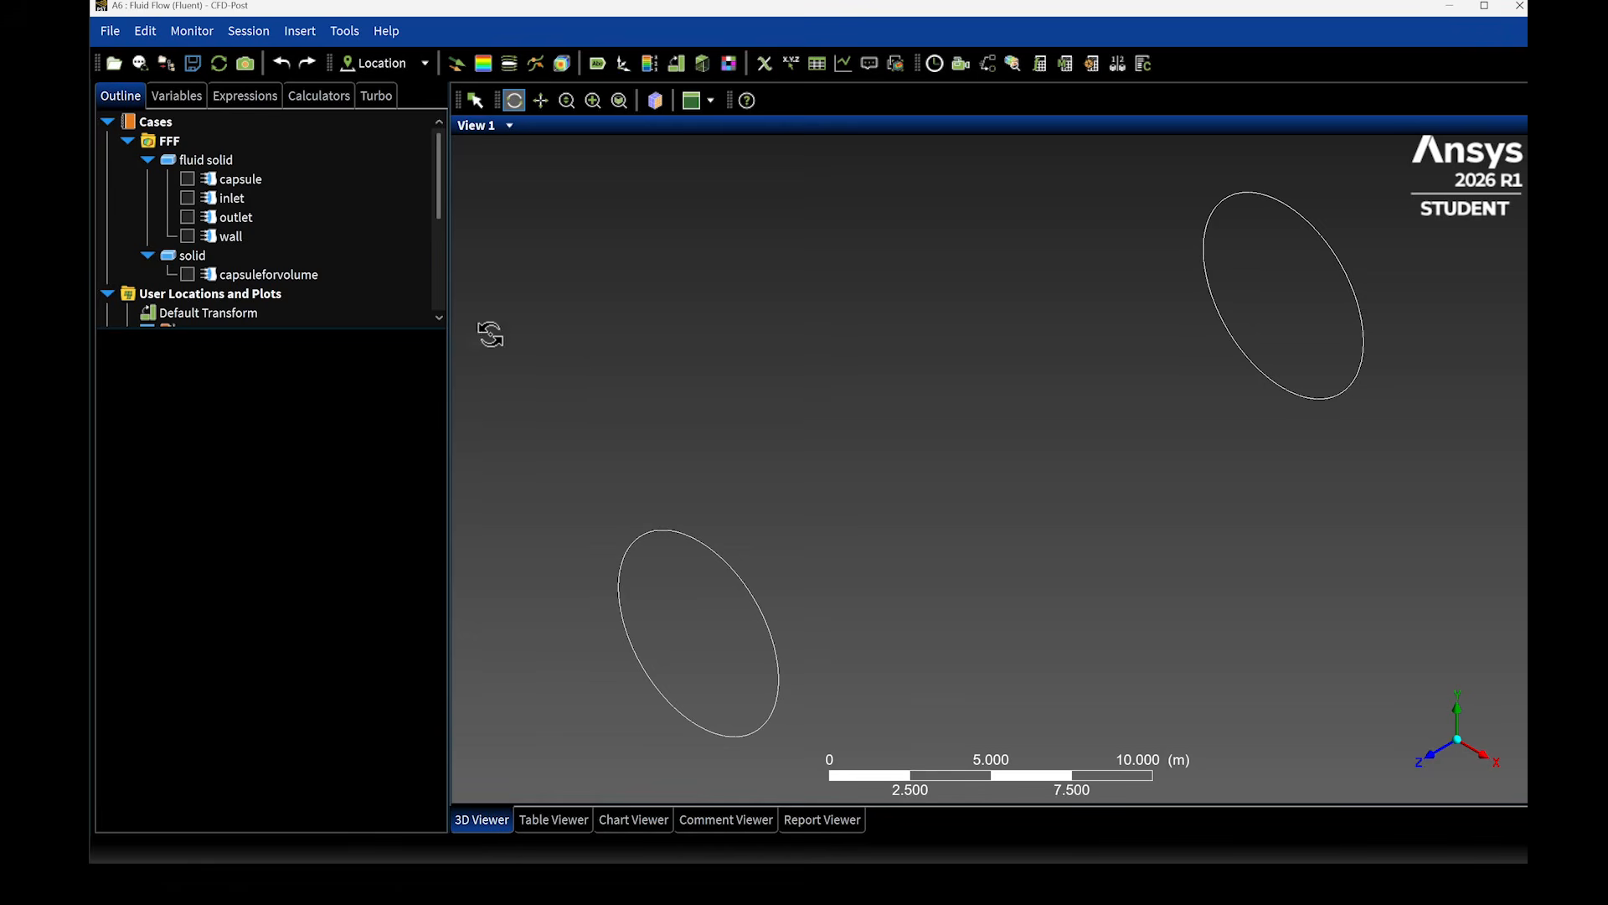
pyautogui.scroll(-4, 276, 268)
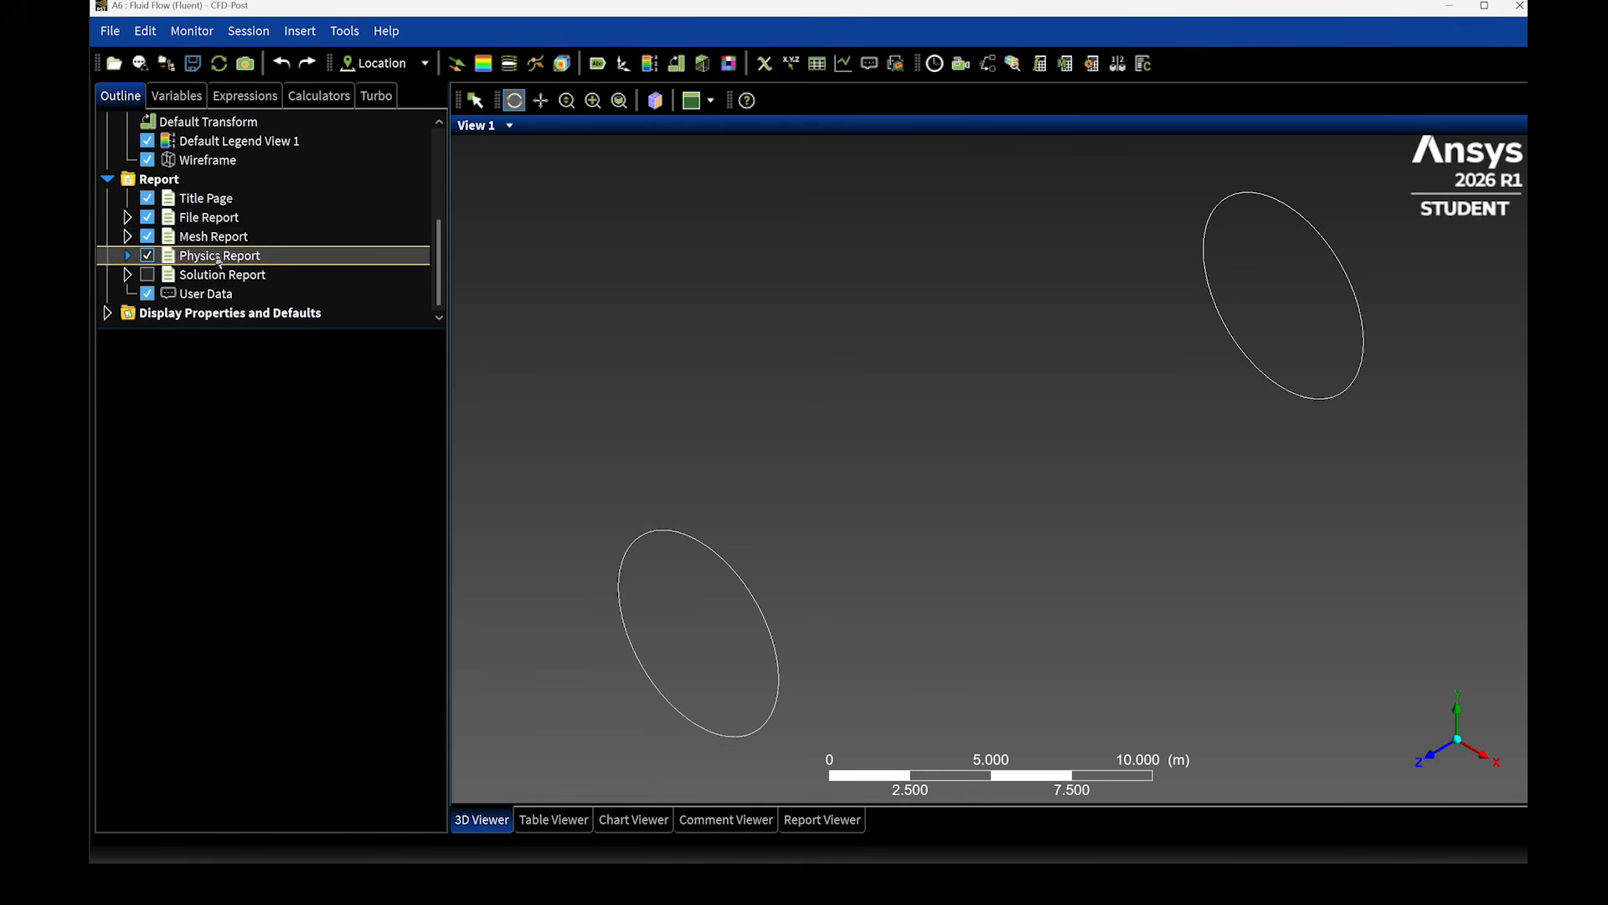
pyautogui.click(506, 65)
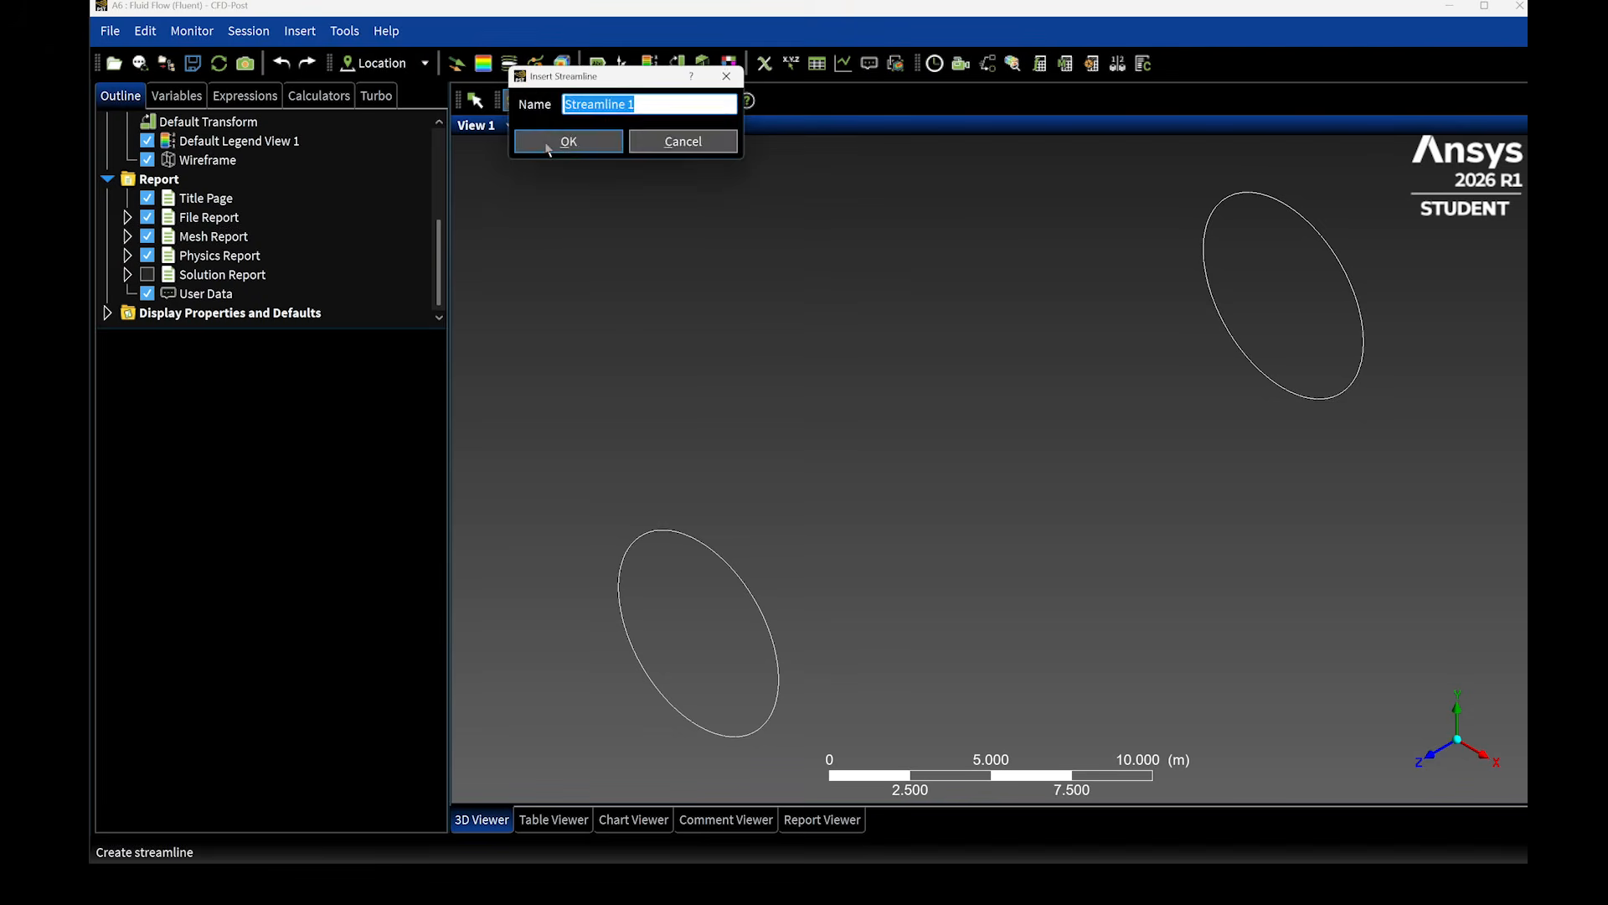
pyautogui.press('Return')
pyautogui.click(285, 472)
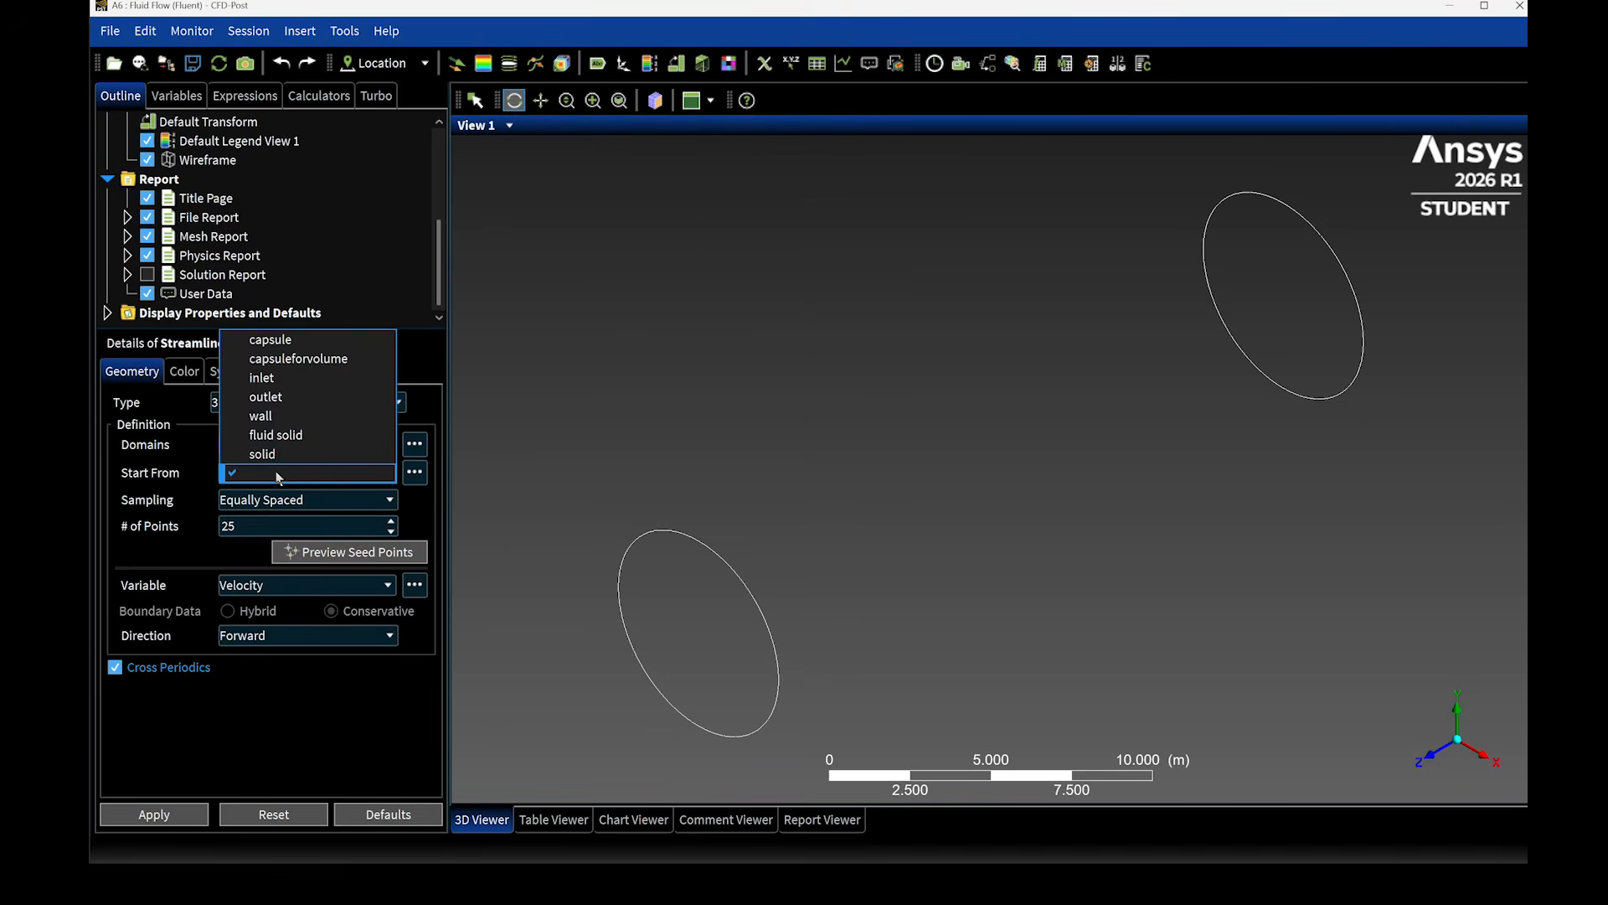
pyautogui.click(252, 381)
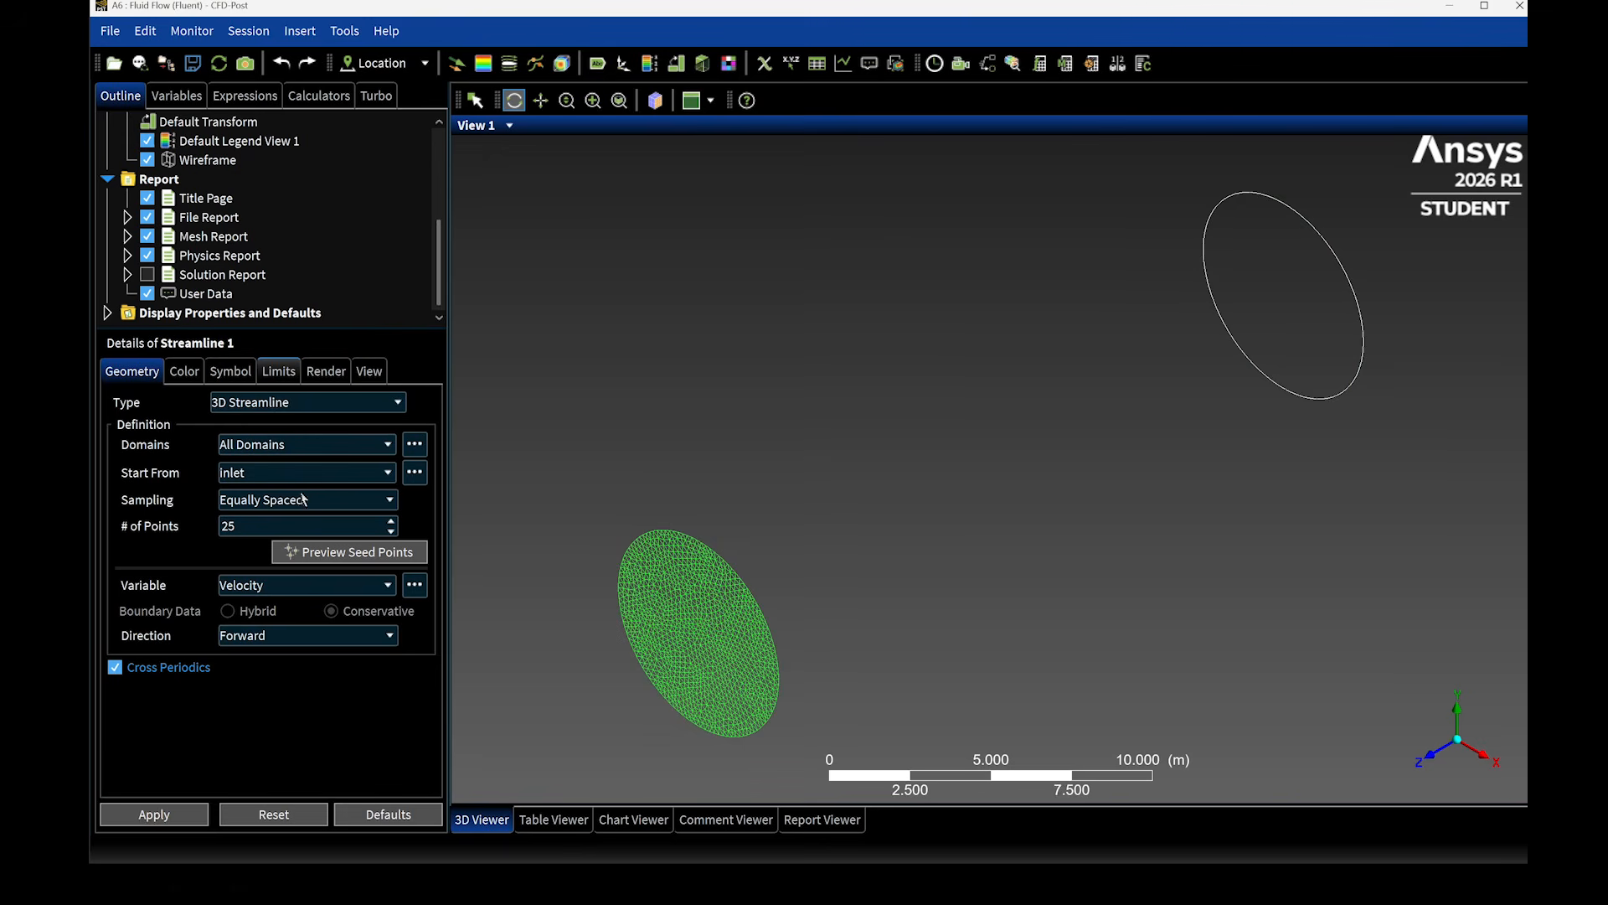
pyautogui.click(163, 807)
pyautogui.moveTo(617, 564); pyautogui.dragTo(628, 444)
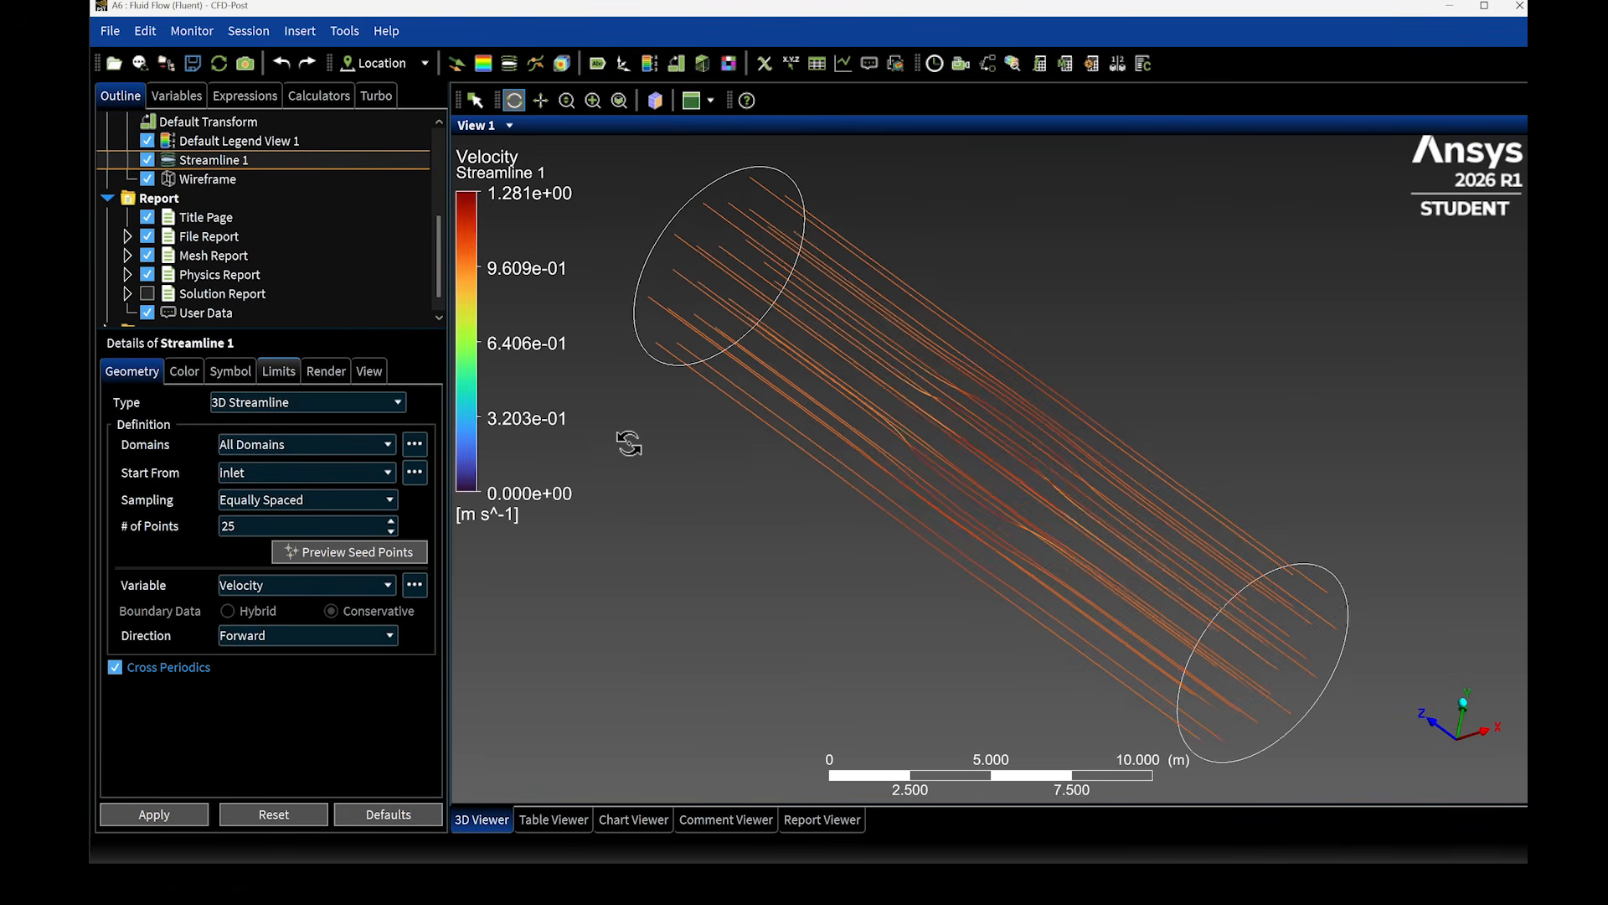
pyautogui.scroll(-1, 234, 290)
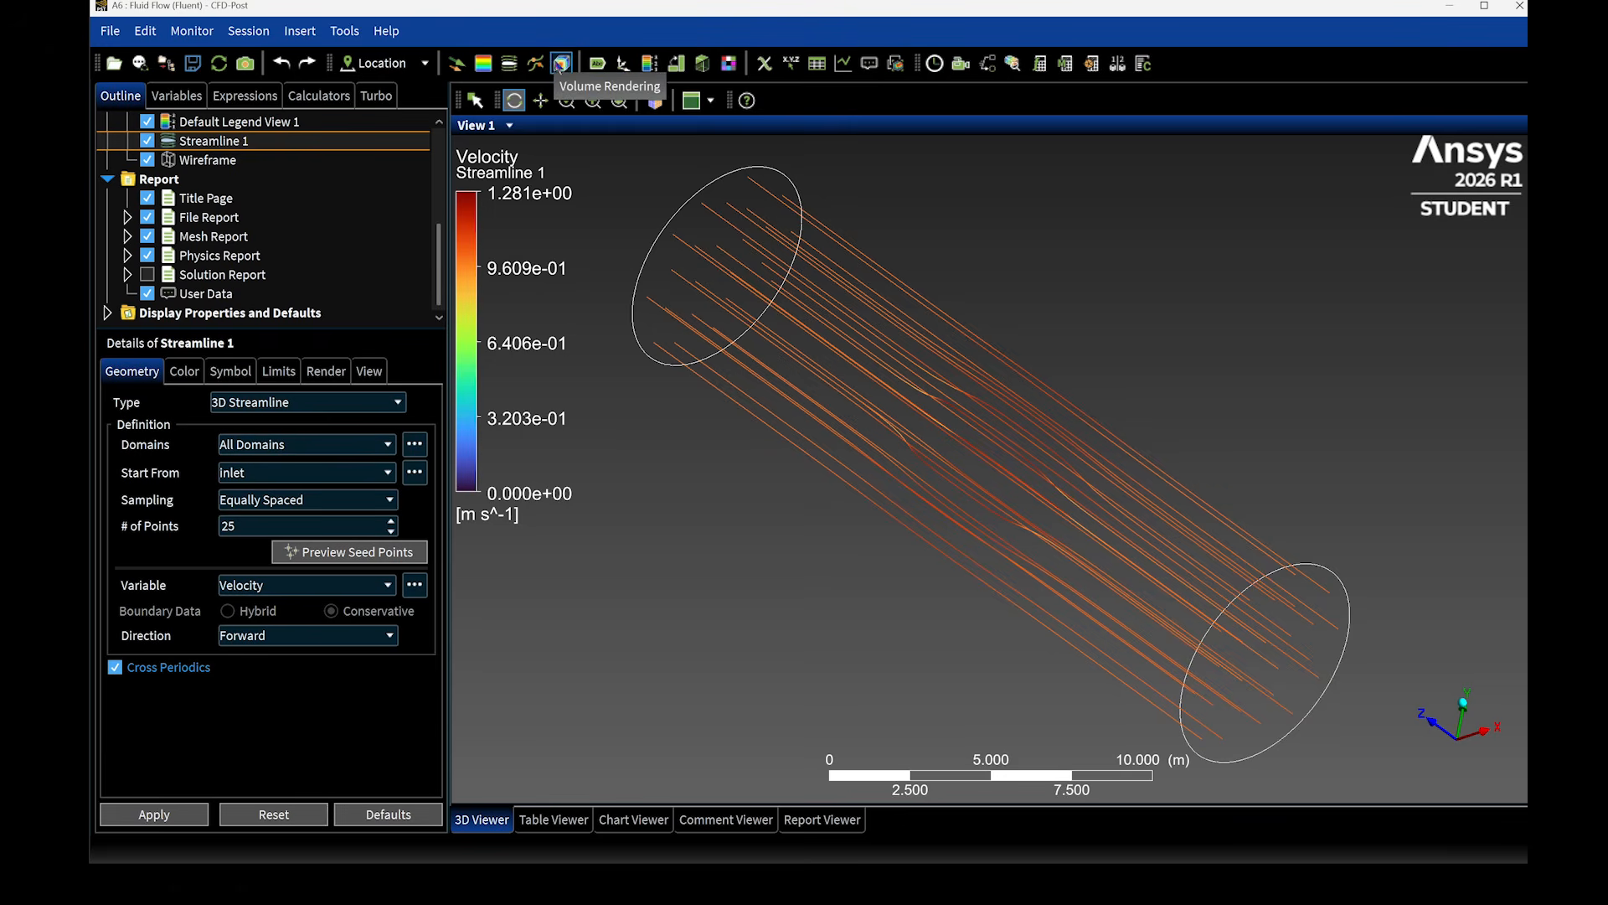
# - Insert a pressure contour on the capsule surface with the global range and 11 contours
pyautogui.click(483, 63)
pyautogui.click(549, 138)
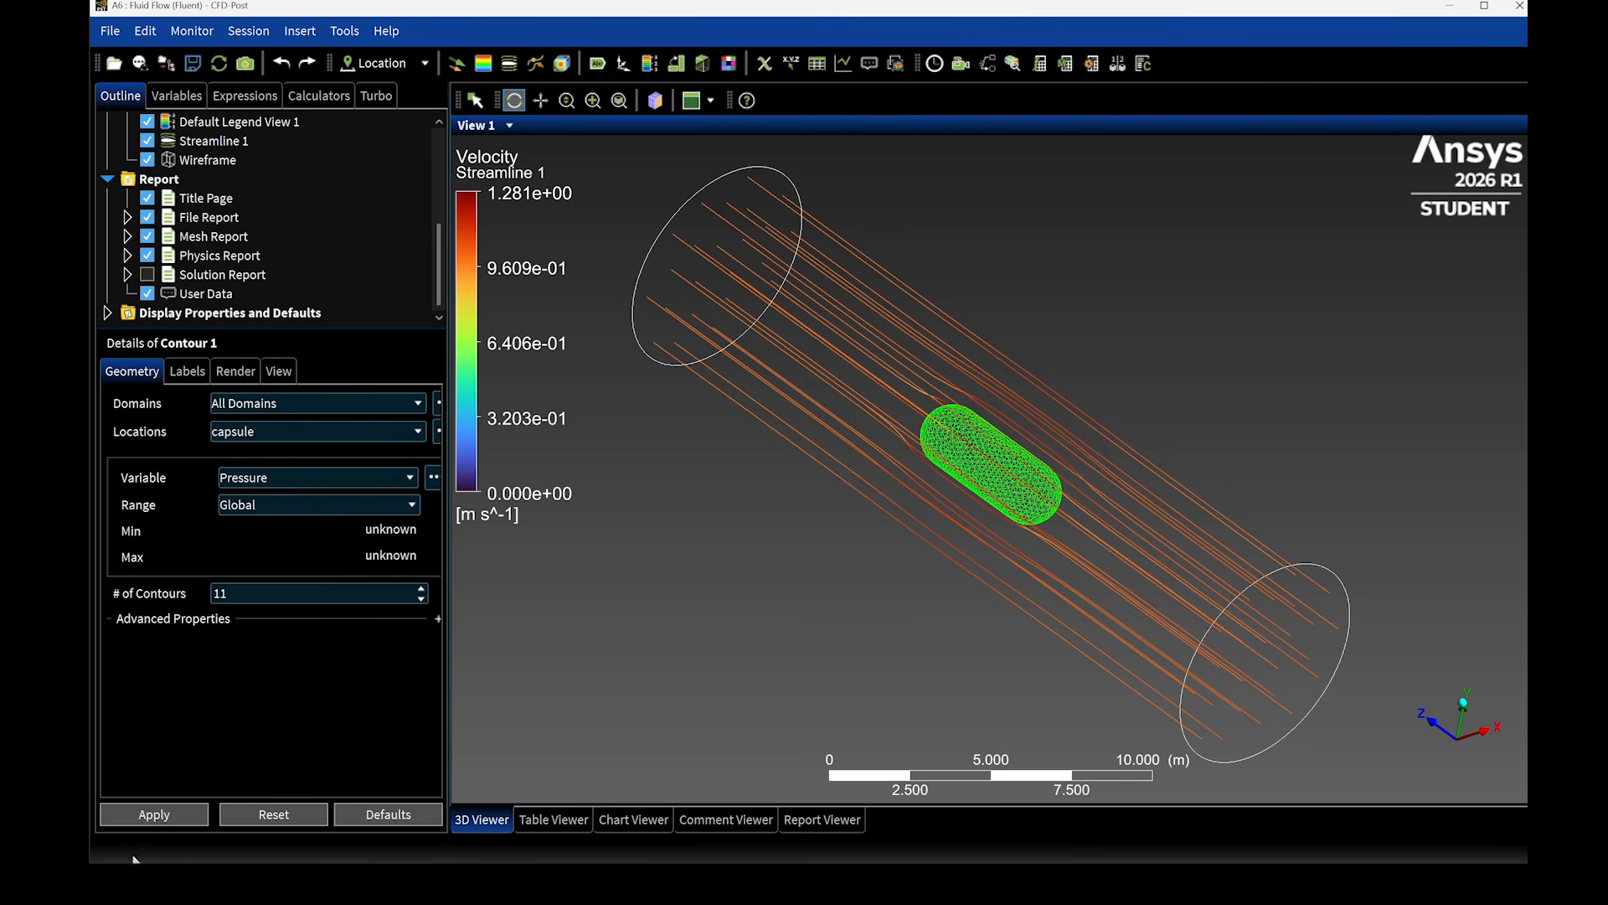
pyautogui.click(155, 814)
pyautogui.moveTo(782, 477); pyautogui.dragTo(744, 411)
pyautogui.scroll(1, 209, 205)
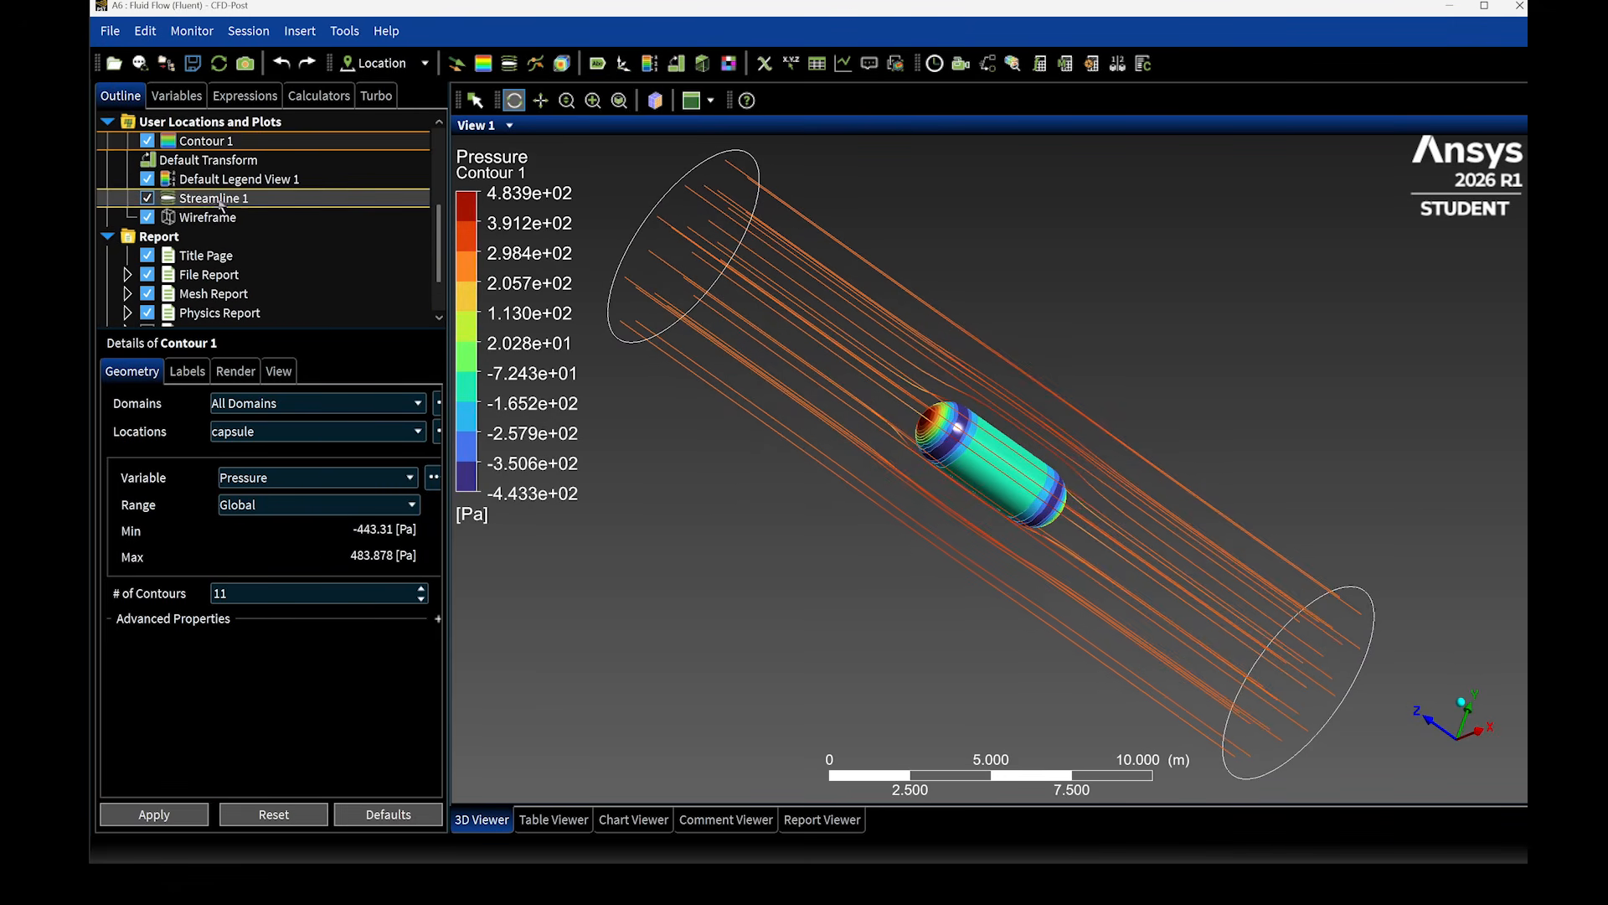
# - Increase the number of streamline points to 75 and inspect the flow around the capsule
pyautogui.click(211, 200)
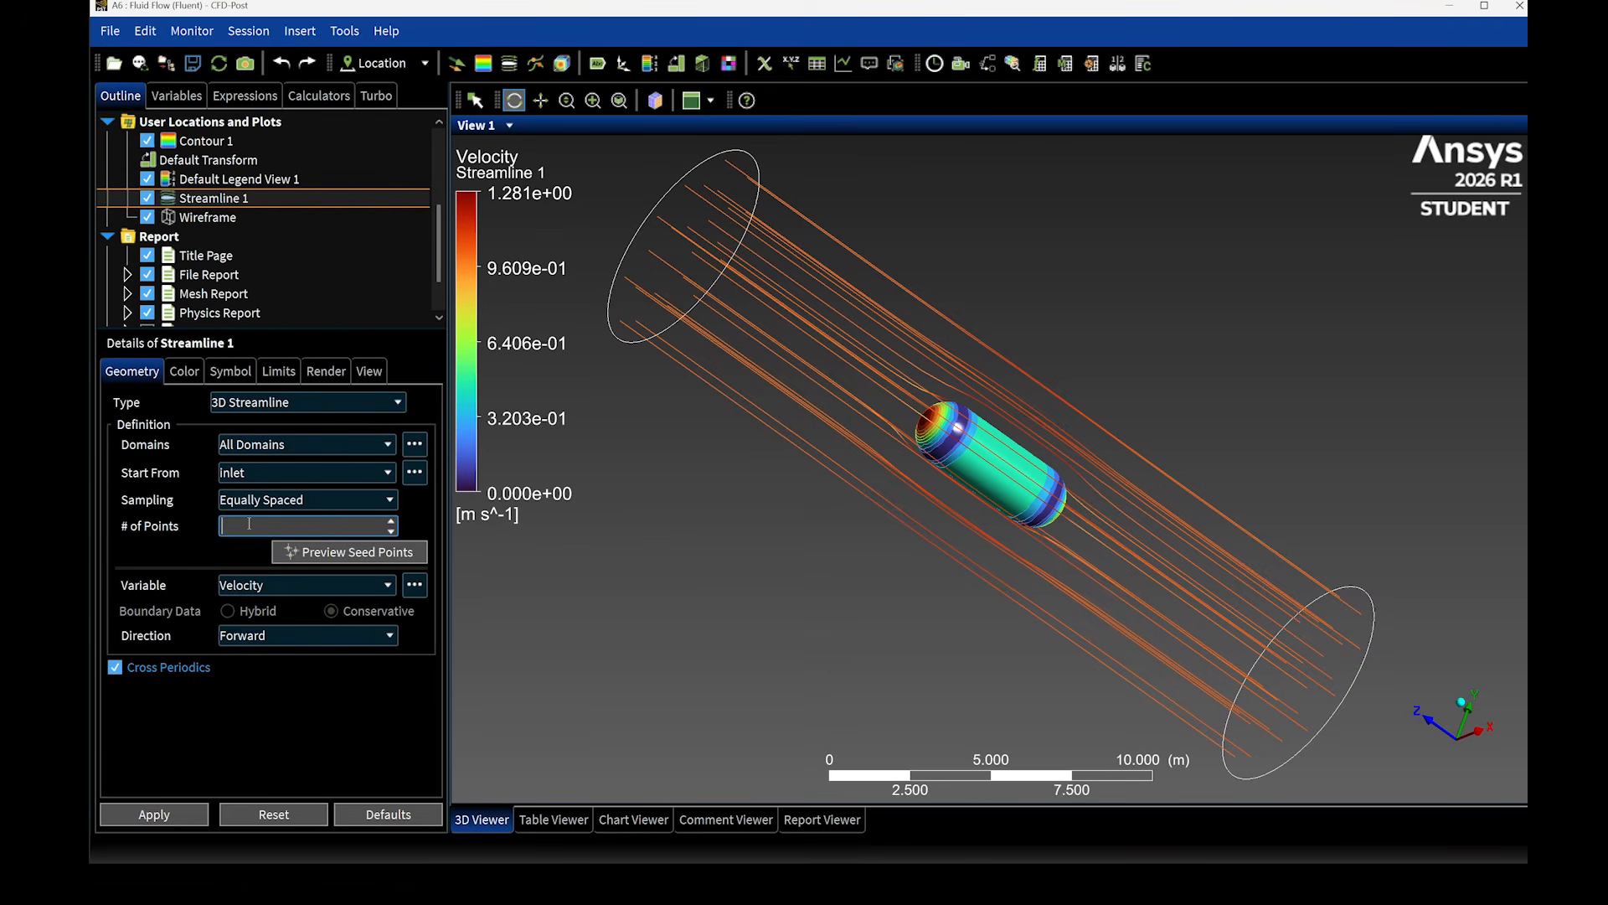
pyautogui.click(155, 813)
pyautogui.scroll(5, 909, 450)
pyautogui.moveTo(909, 450); pyautogui.dragTo(858, 469)
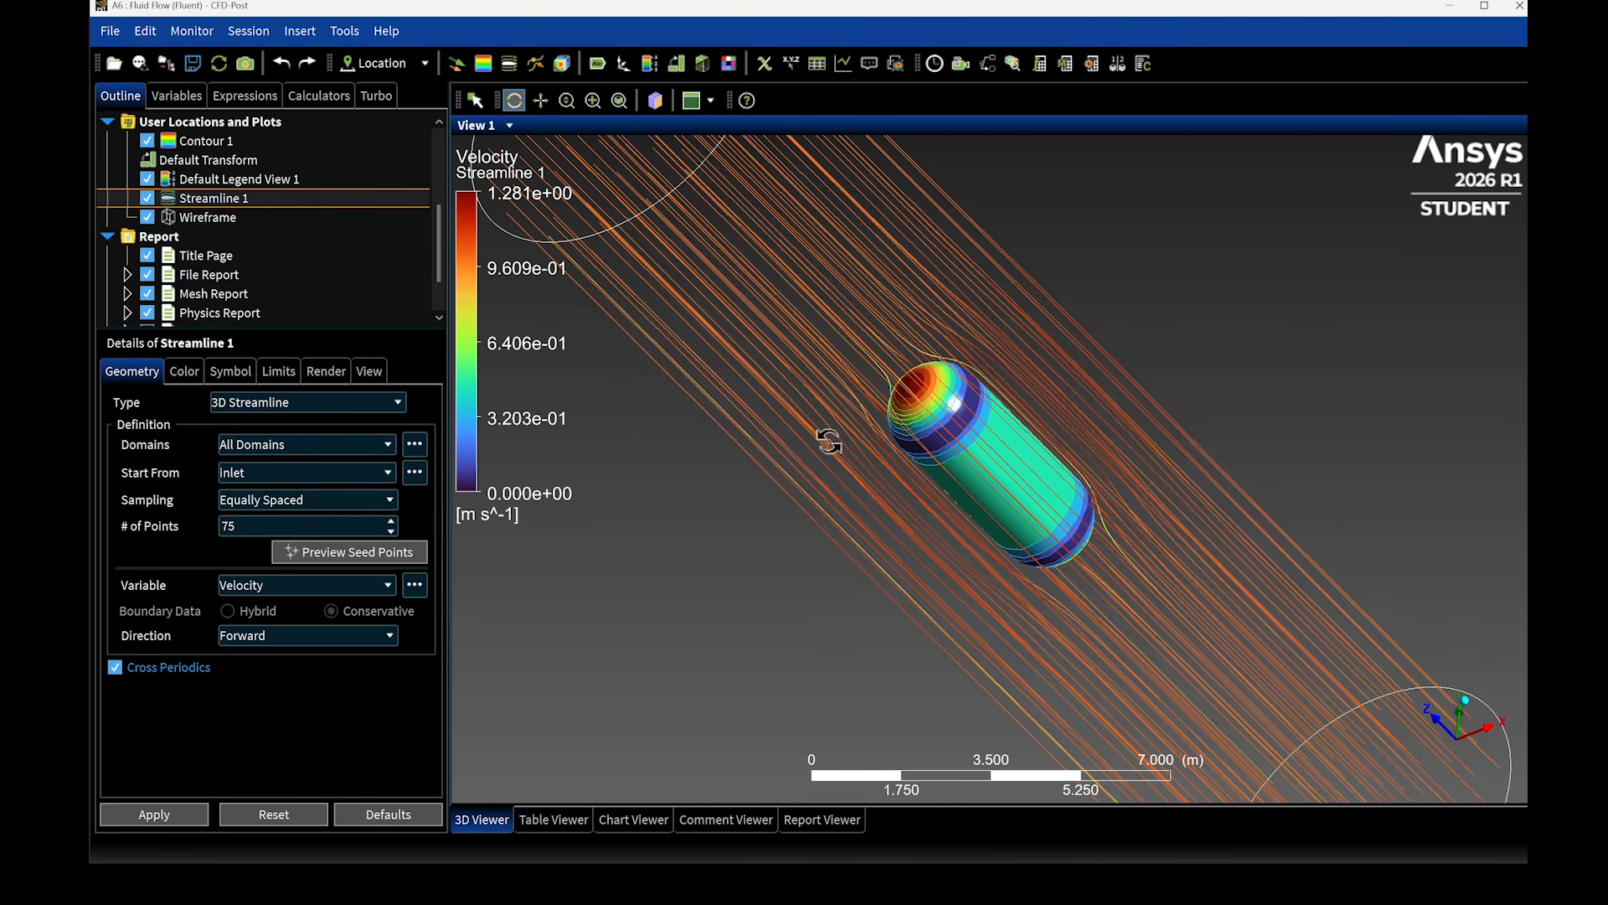
# - Close CFD-Post, add a Response Surface system to the Workbench project and open the parameter set in a maximized window
pyautogui.click(1507, 8)
pyautogui.doubleClick(395, 485)
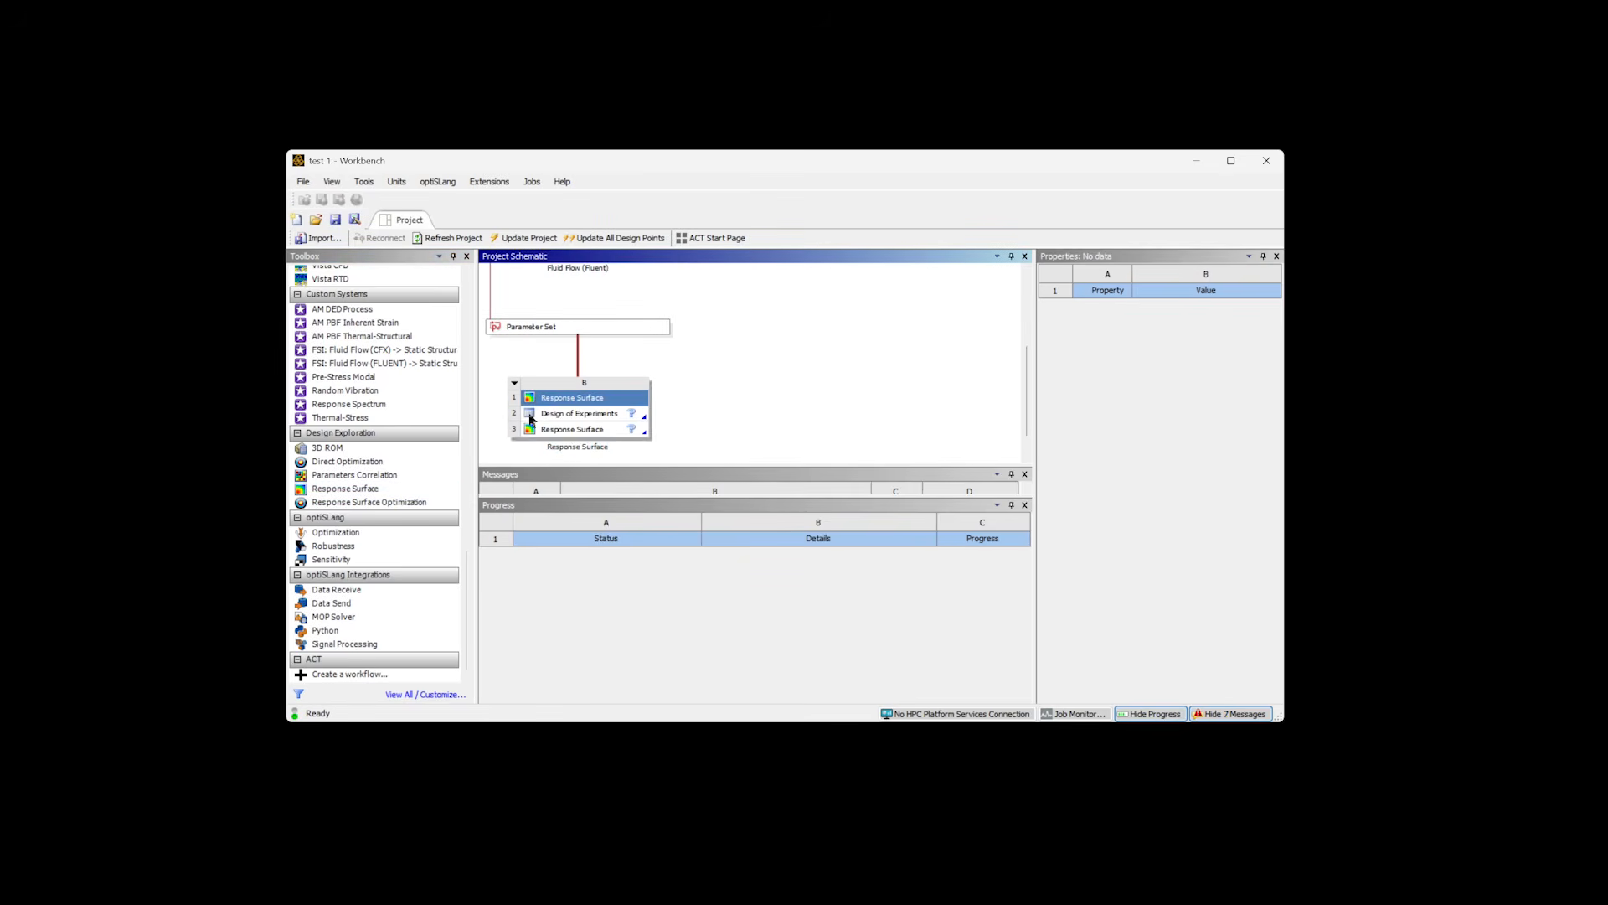
pyautogui.doubleClick(574, 327)
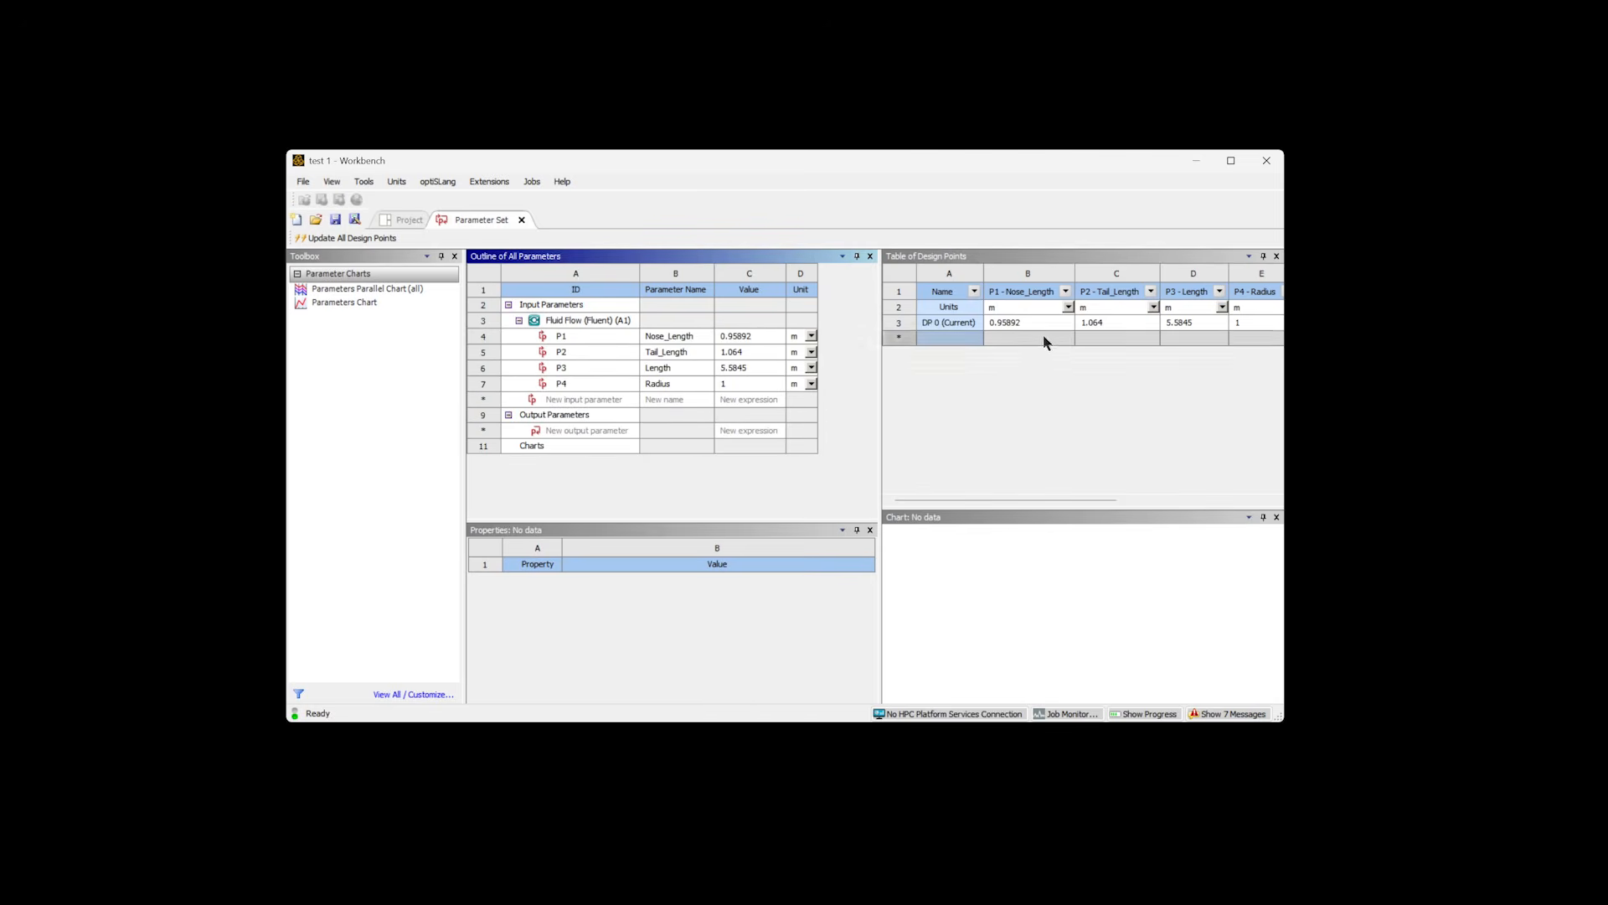
pyautogui.click(1231, 161)
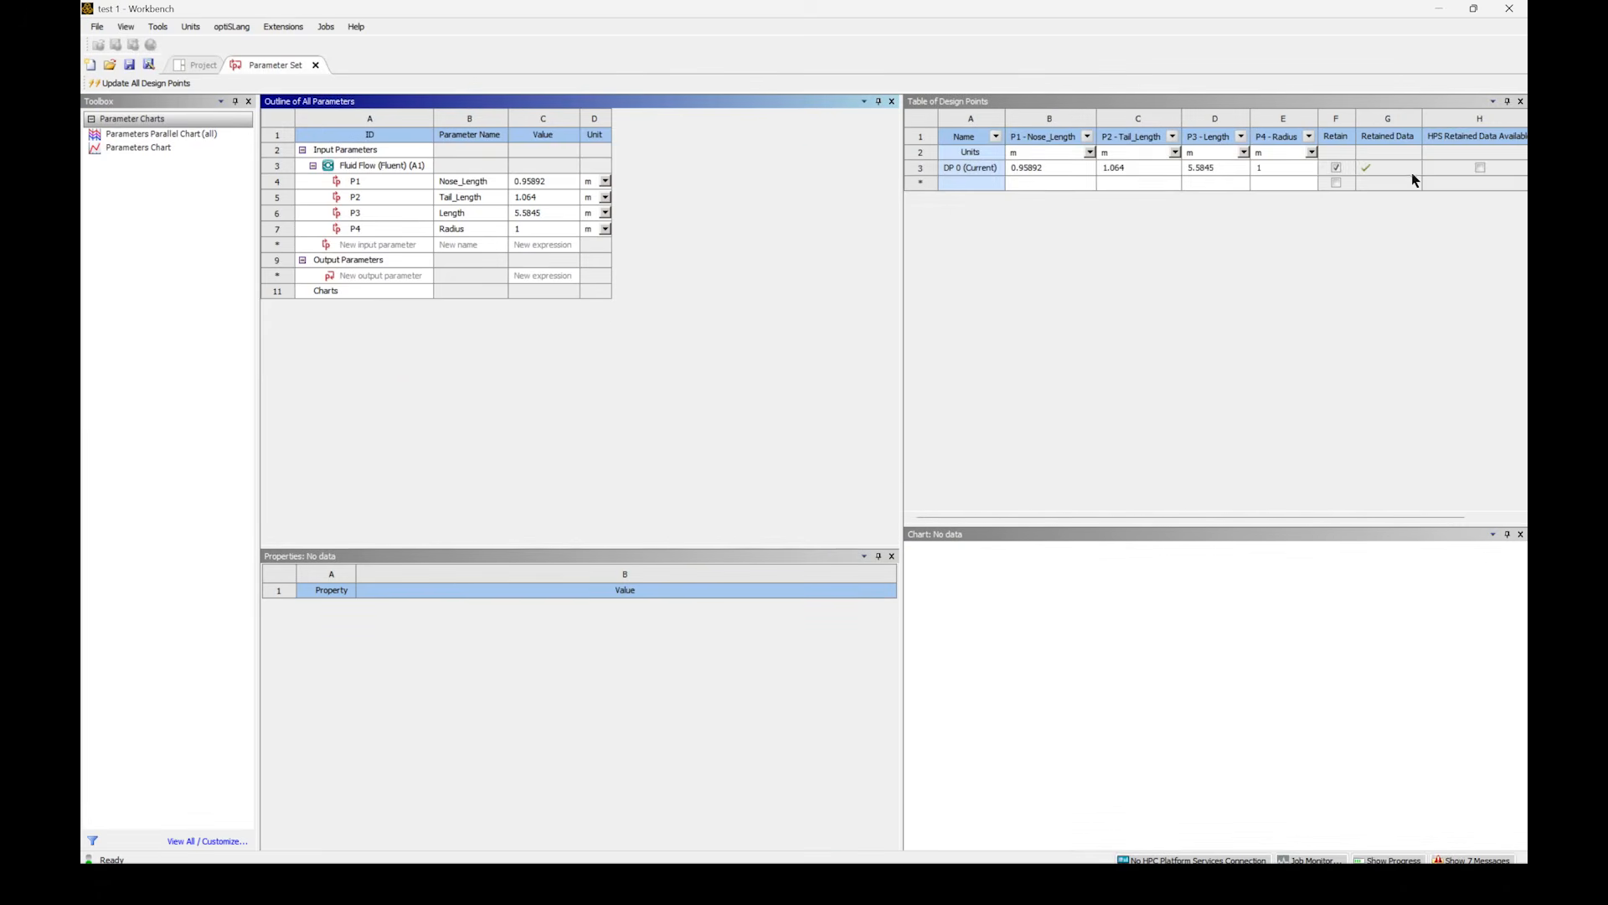
# - Reopen the Fluent setup and enable output parameter creation for the drag report definition
pyautogui.click(191, 65)
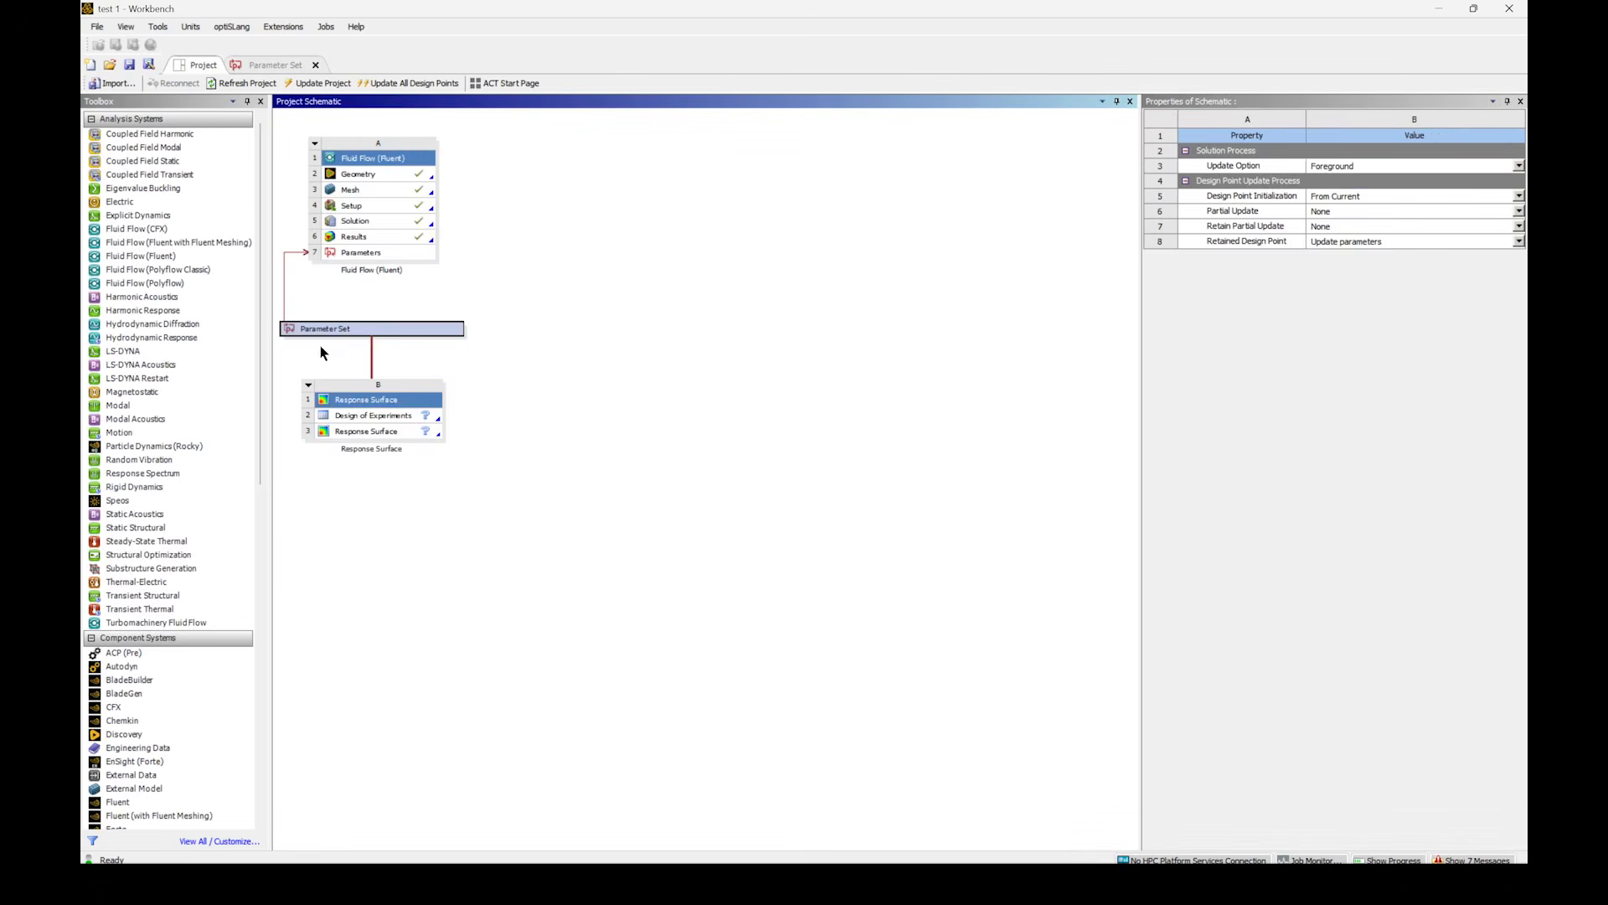
pyautogui.doubleClick(360, 213)
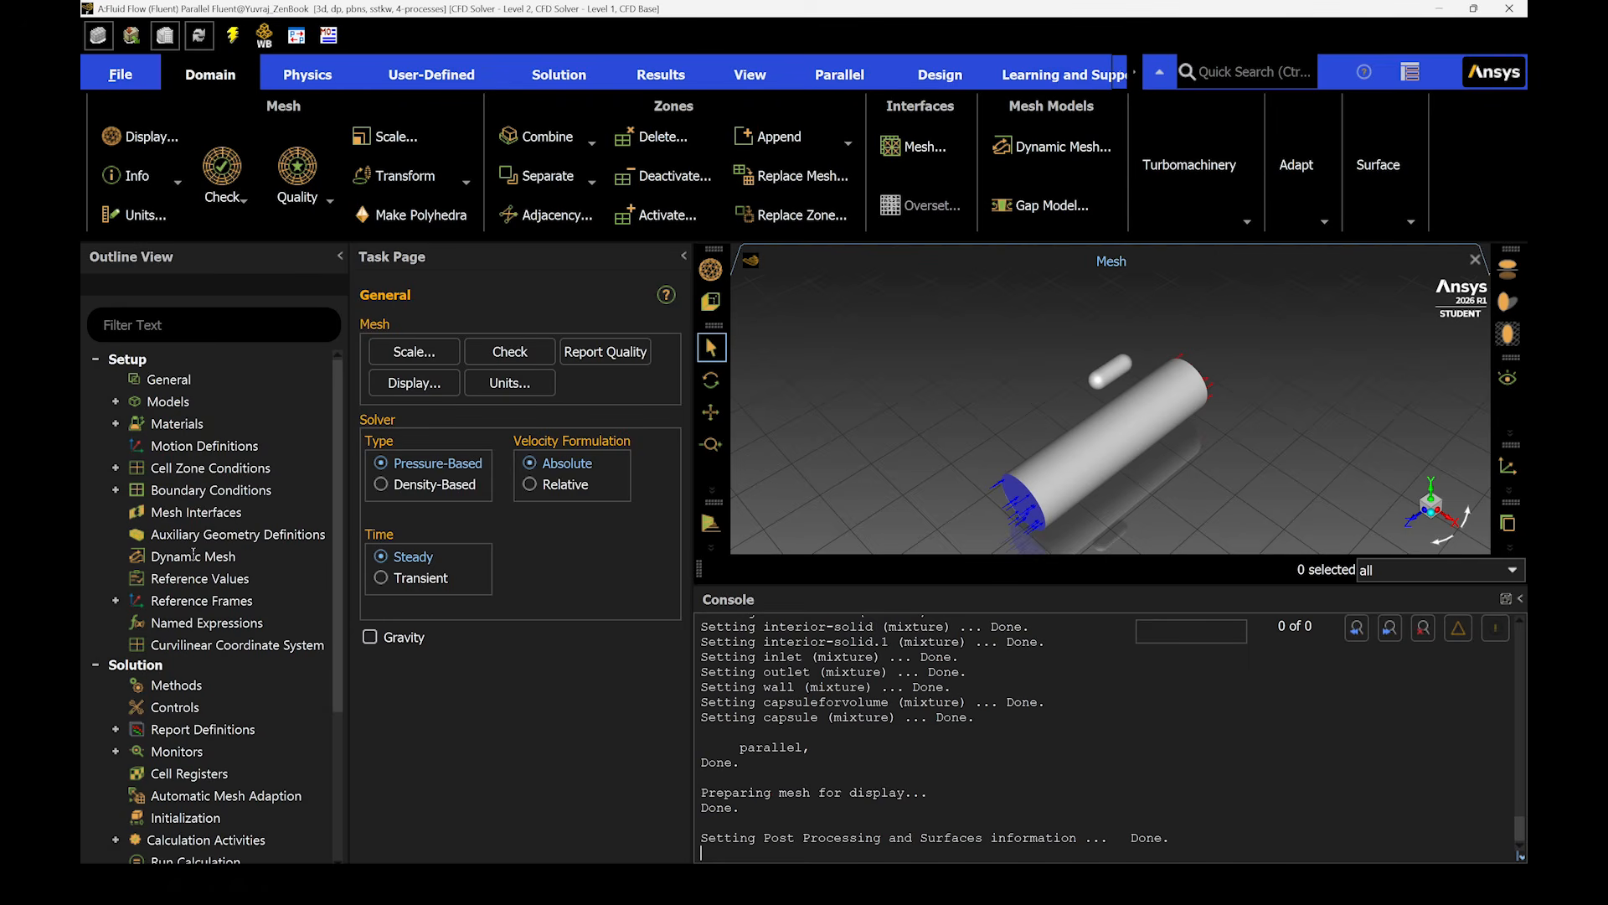
pyautogui.scroll(-3, 193, 541)
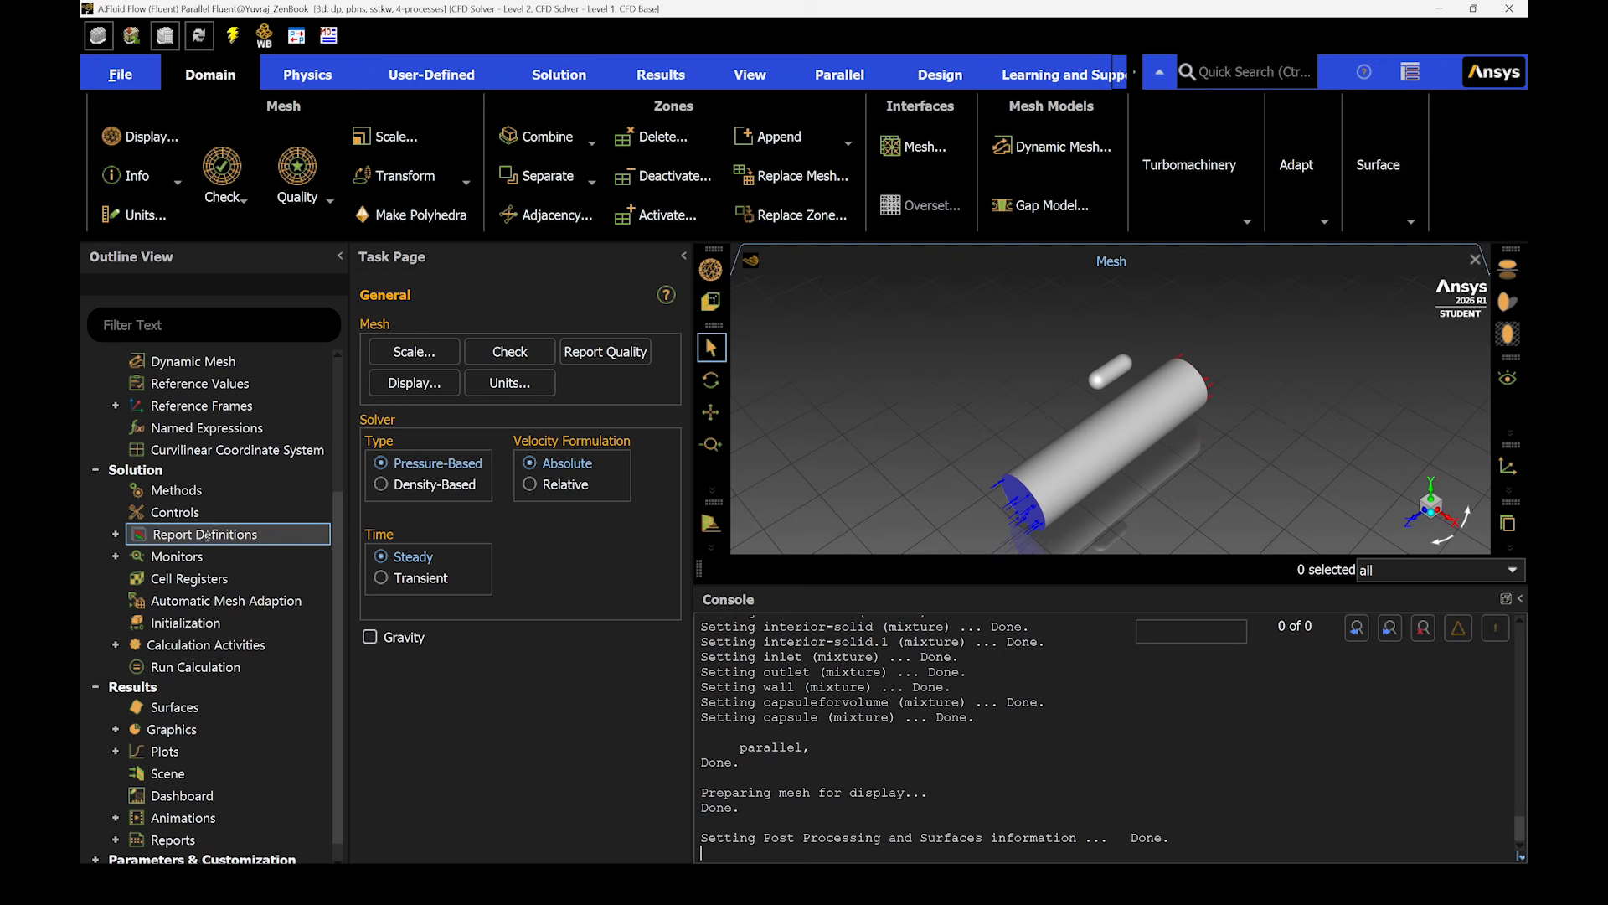
pyautogui.click(115, 534)
pyautogui.rightClick(186, 556)
pyautogui.click(228, 564)
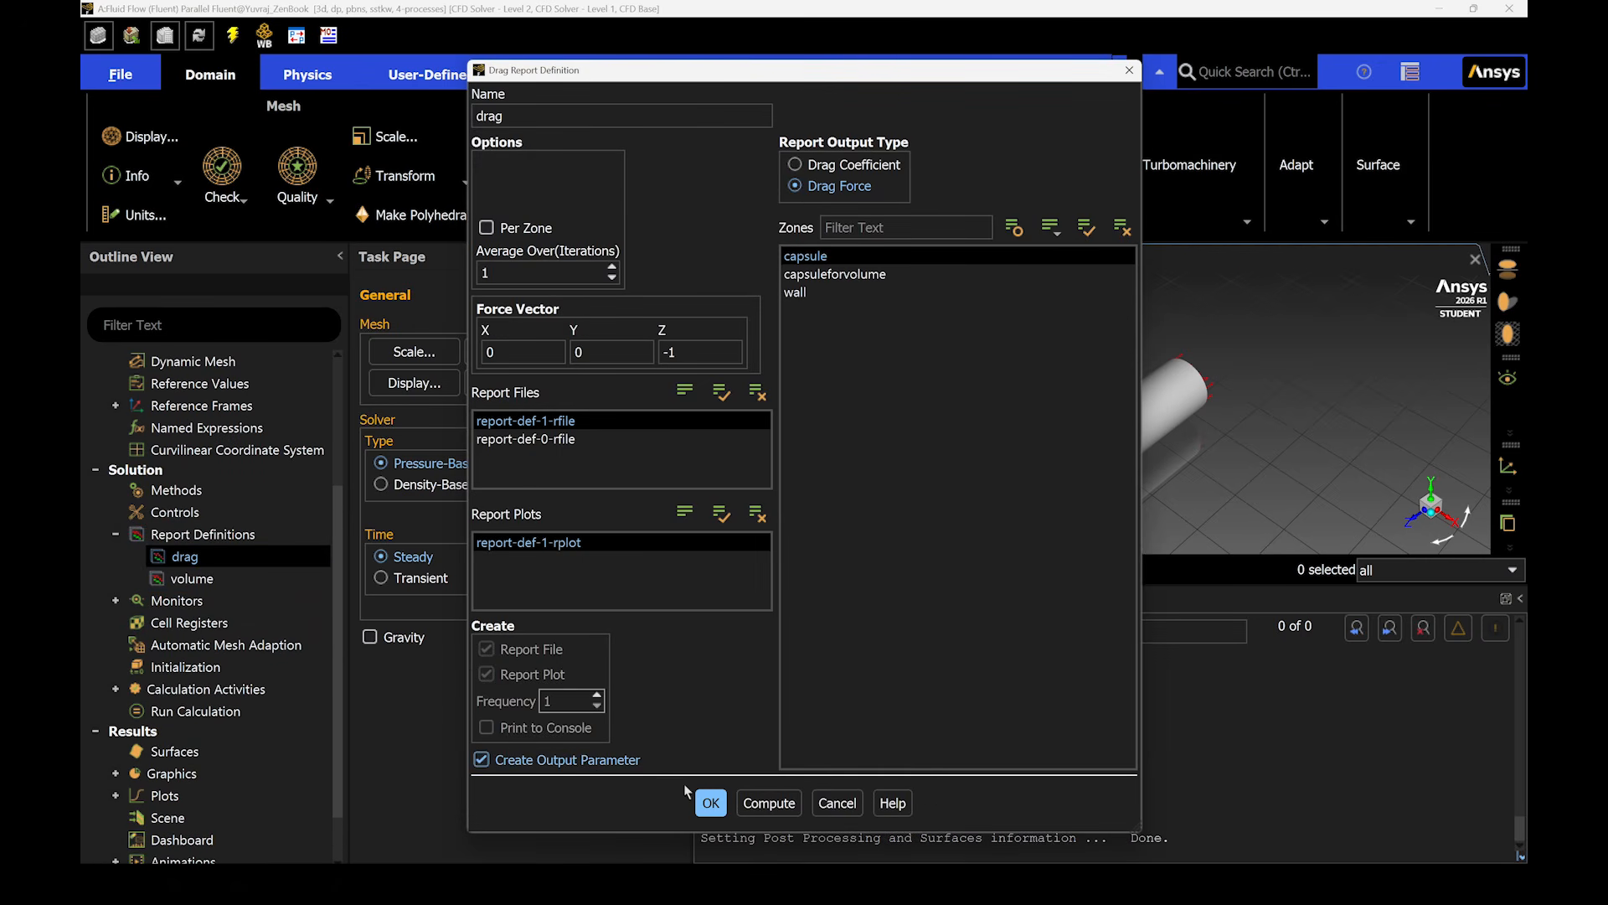
pyautogui.click(769, 803)
pyautogui.click(708, 800)
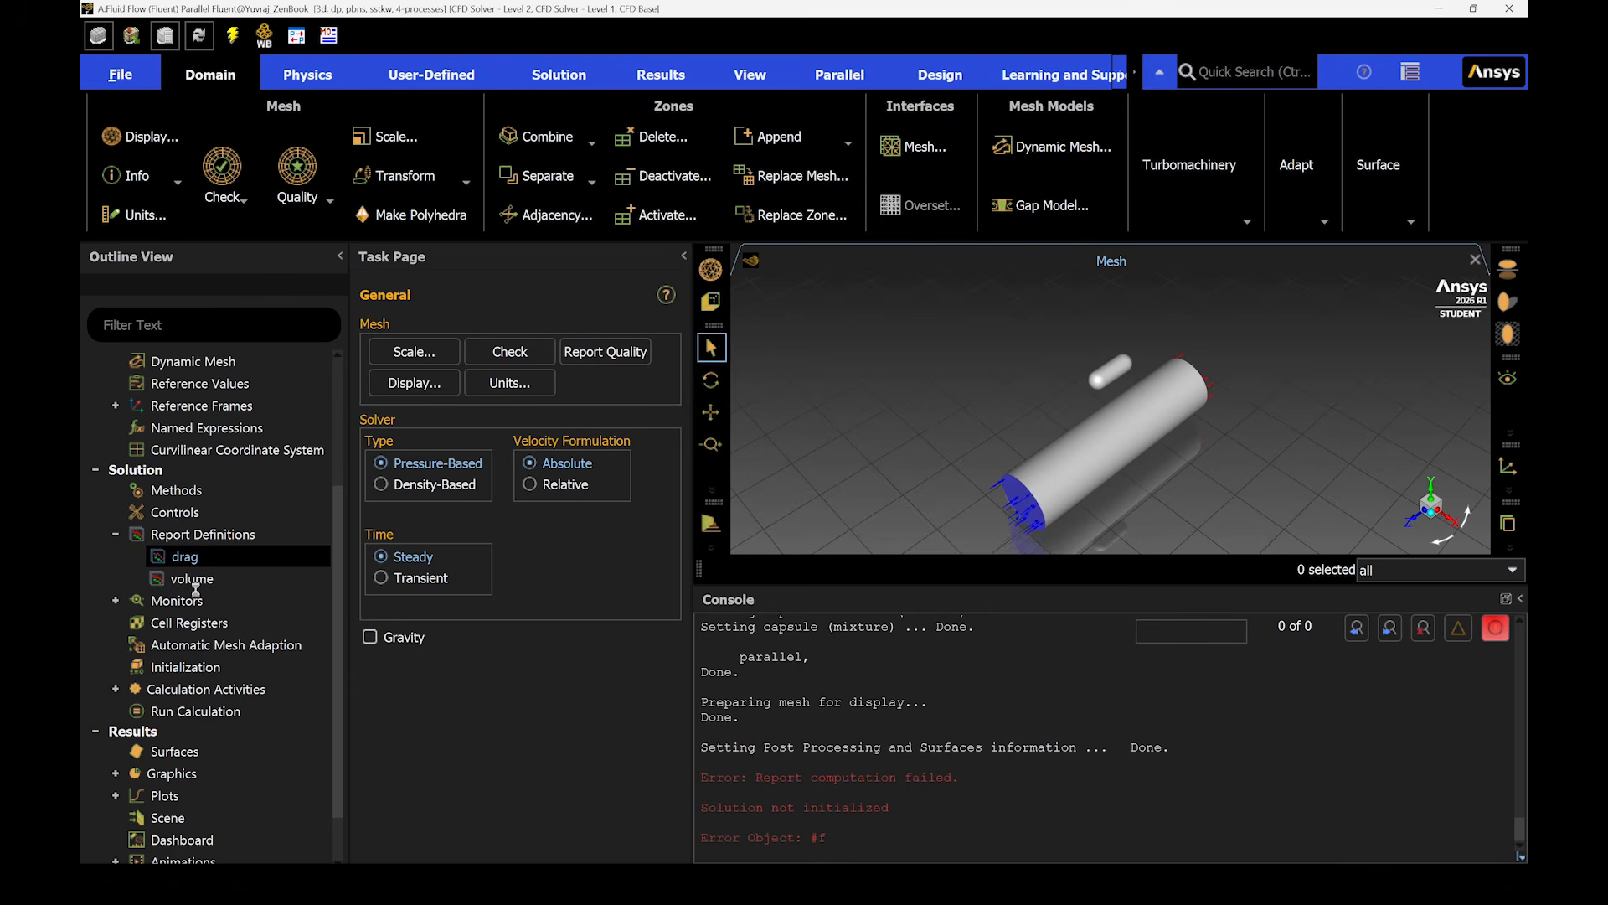
# - Enable output parameter creation for the volume report definition and check the output parameters in Workbench's parameter set
pyautogui.rightClick(197, 577)
pyautogui.rightClick(197, 577)
pyautogui.click(240, 590)
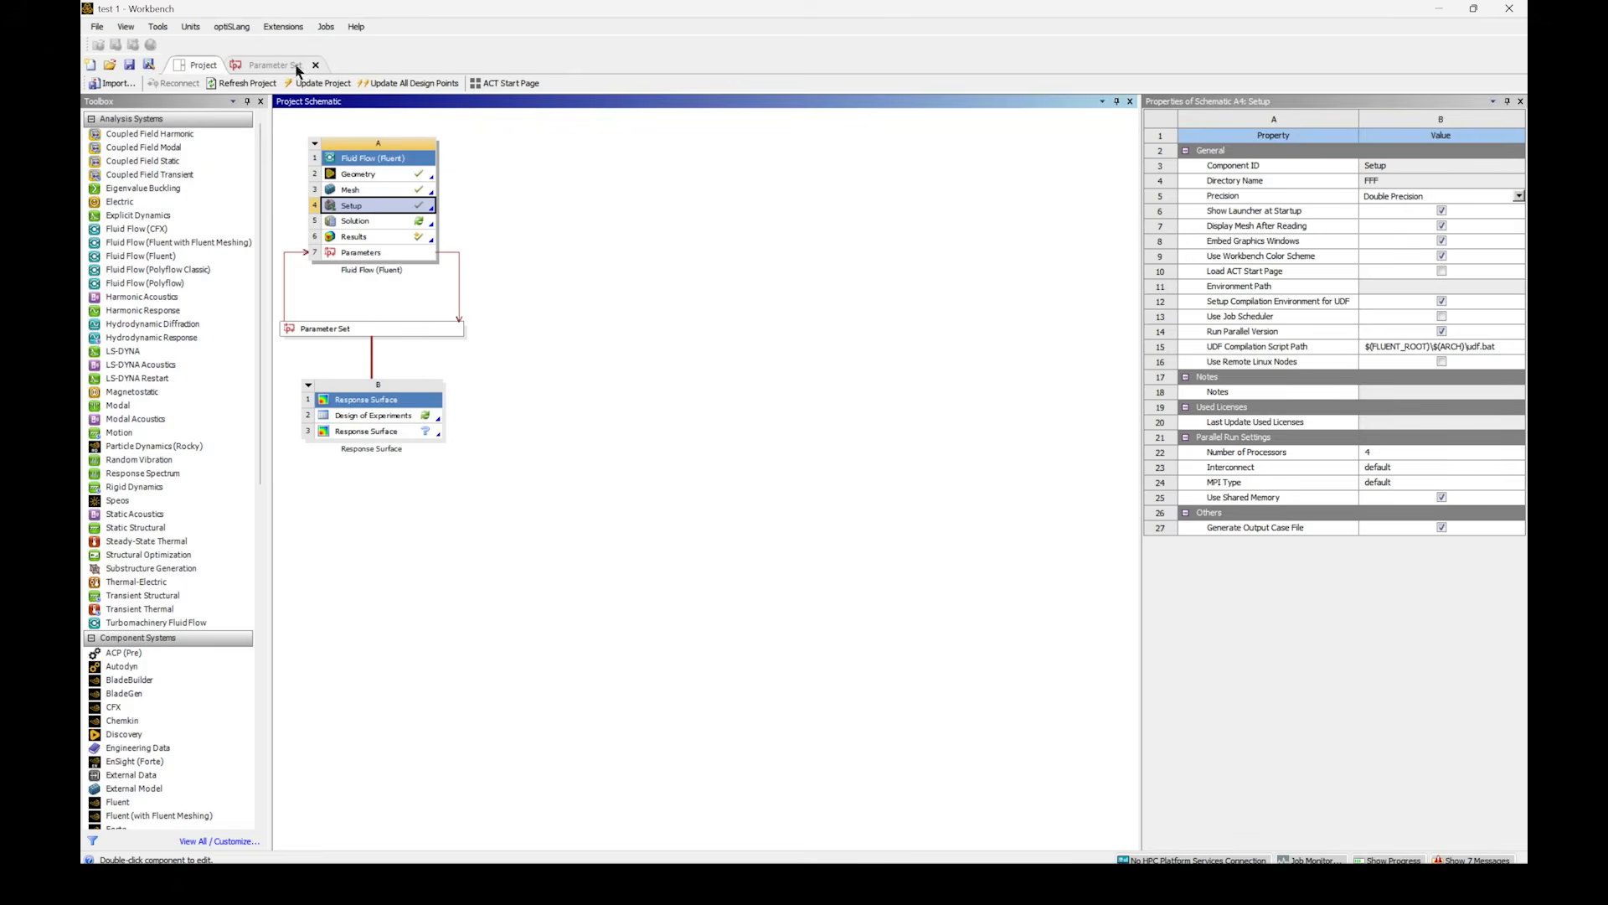
pyautogui.click(295, 67)
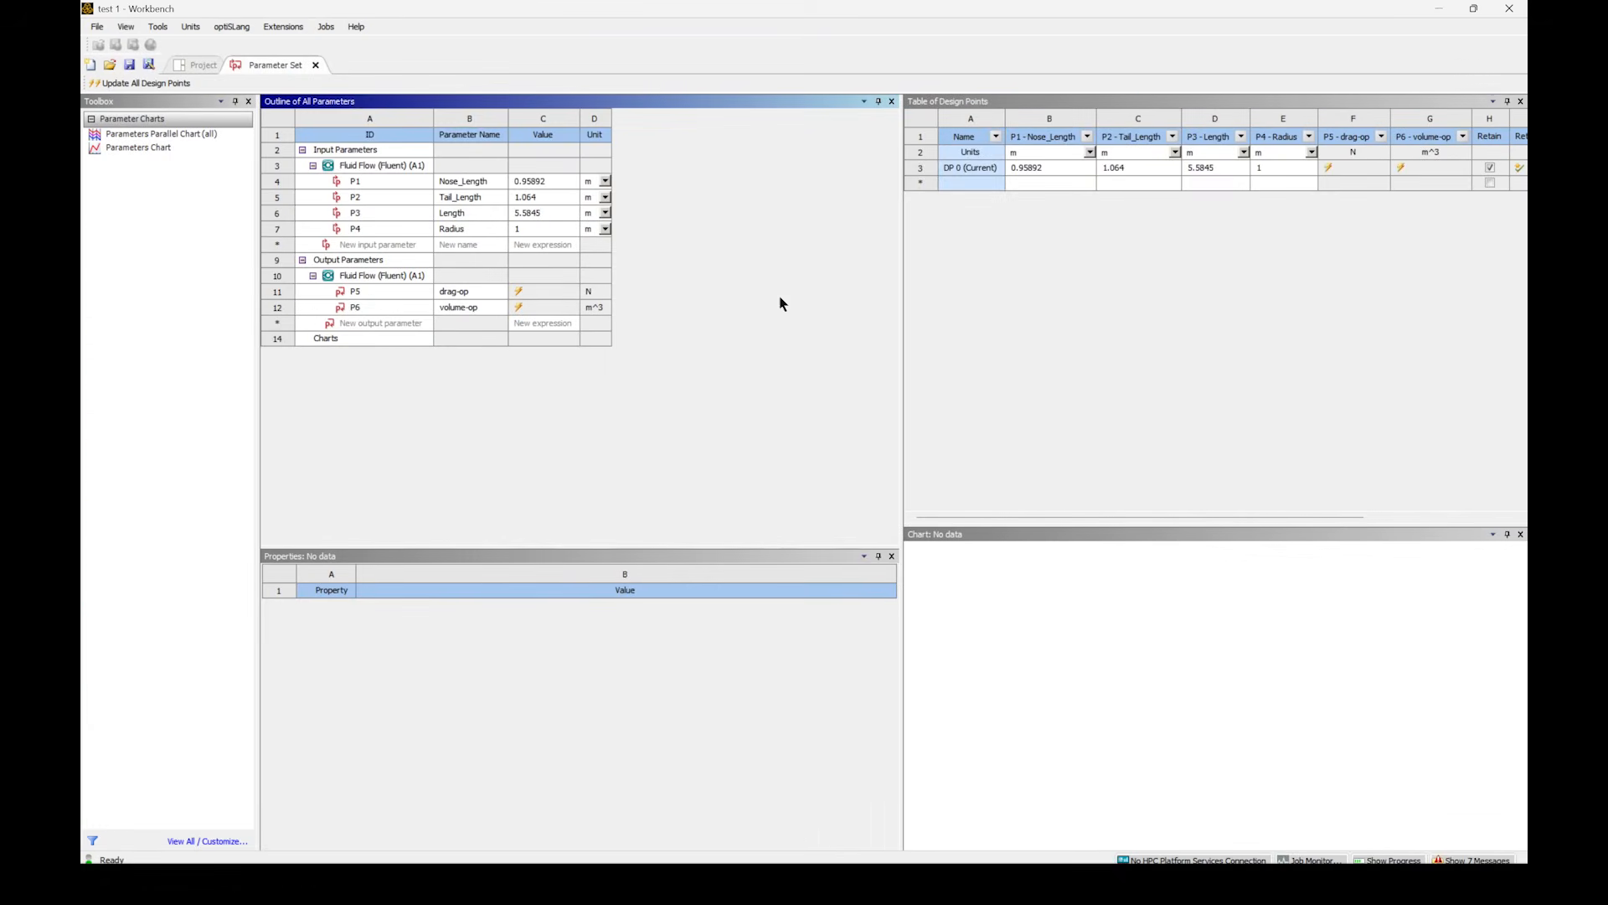
# - Open the Design of Experiments of the Response Surface system and refresh it to load the output parameters
pyautogui.click(198, 66)
pyautogui.click(379, 416)
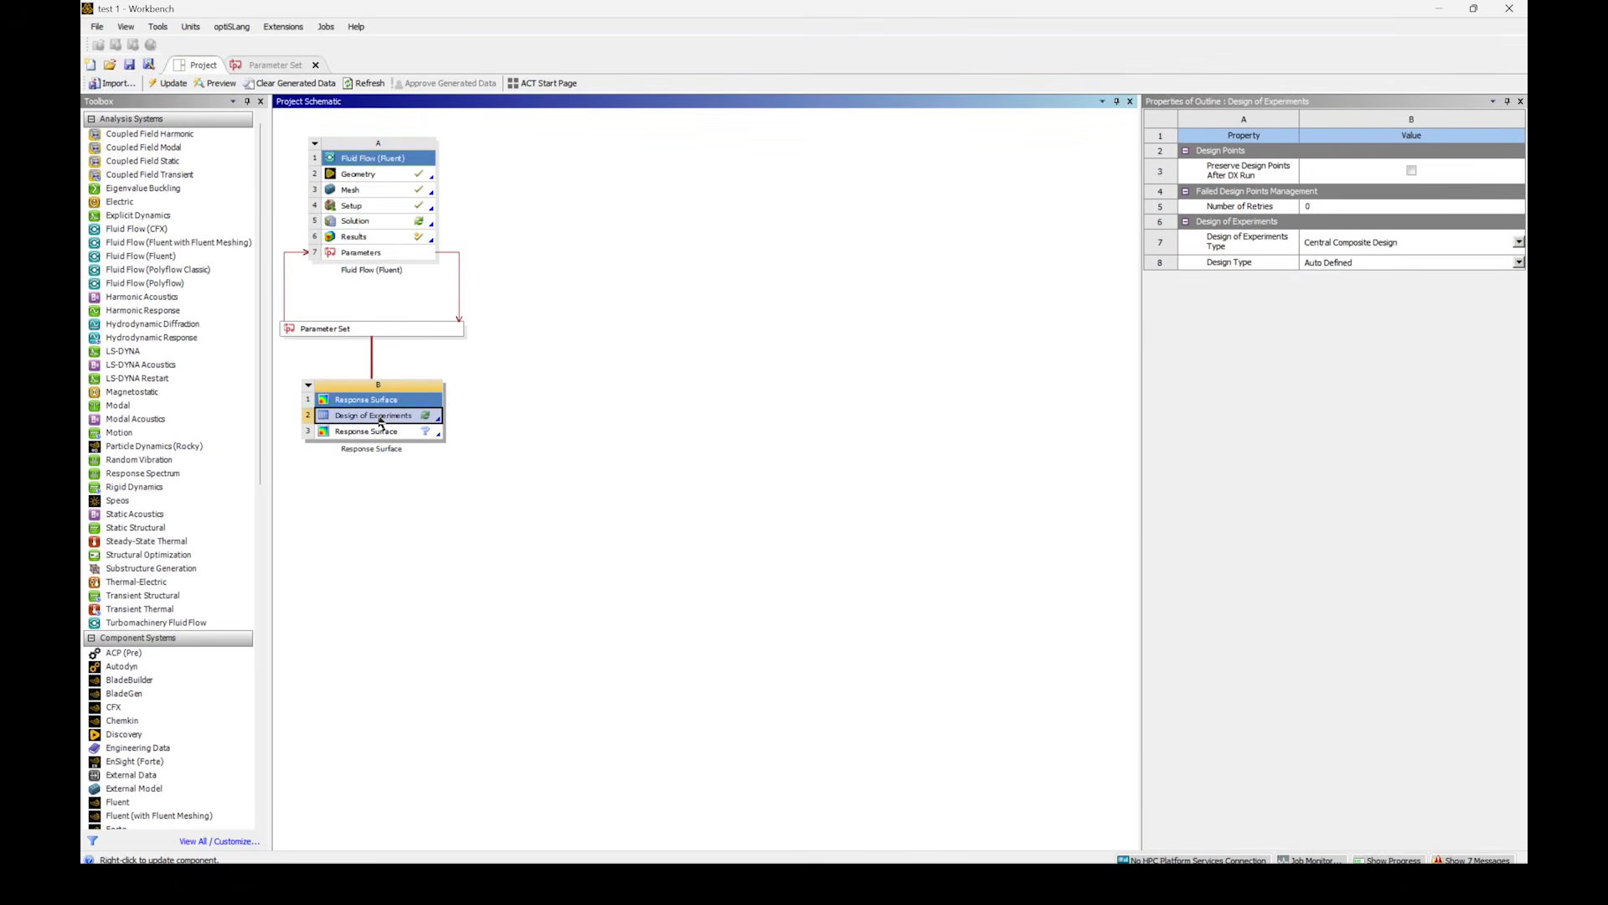
pyautogui.rightClick(379, 421)
pyautogui.click(503, 369)
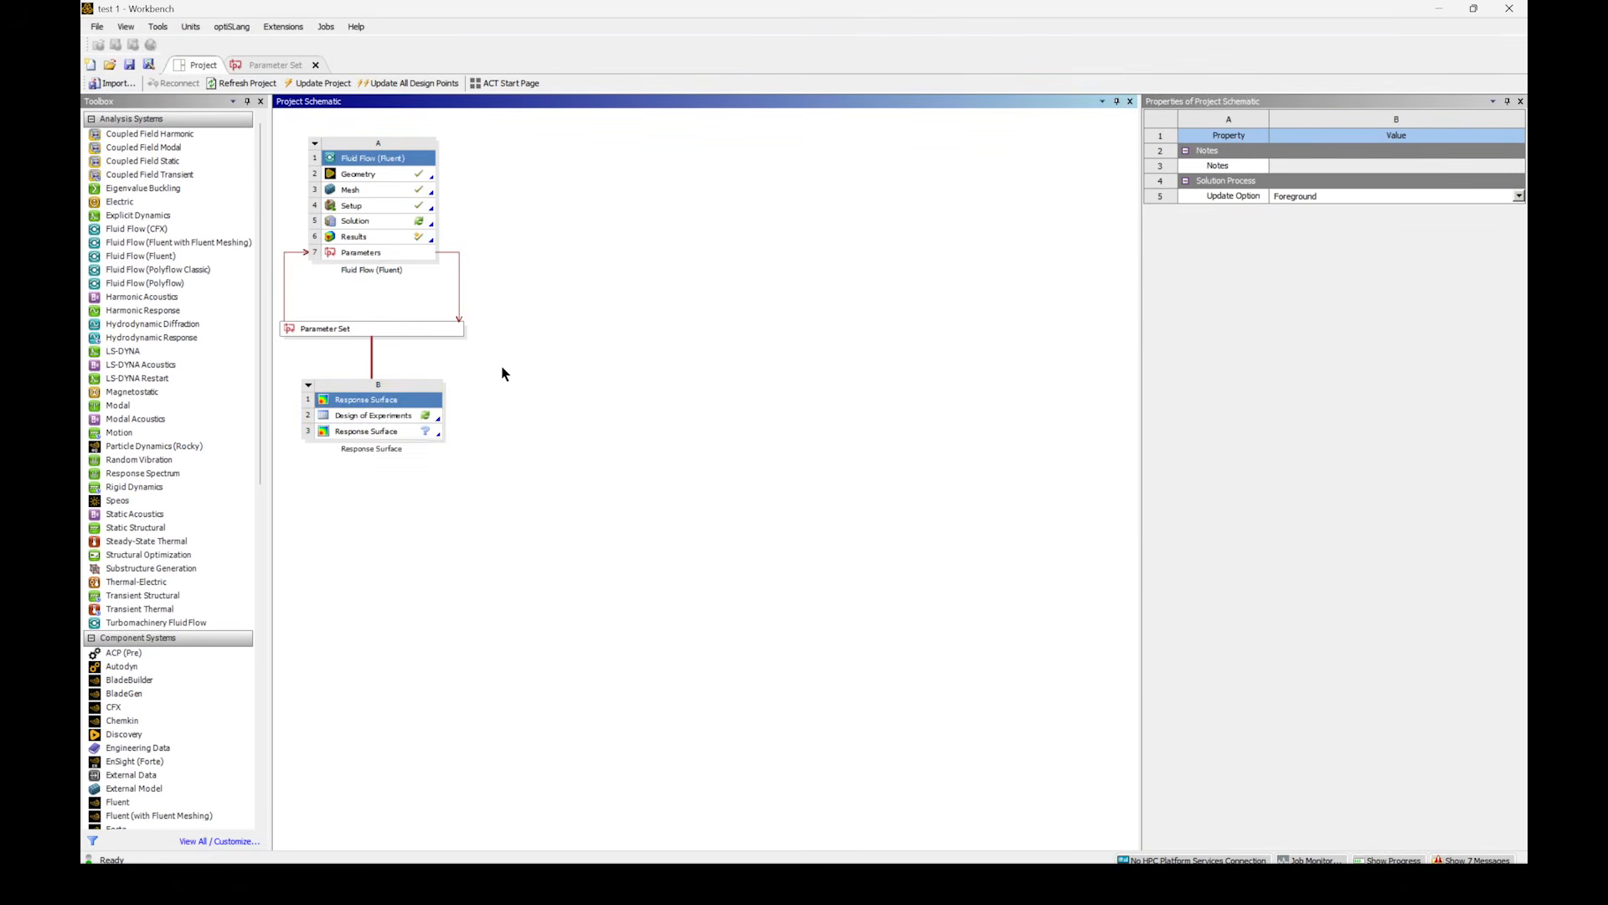
pyautogui.rightClick(377, 418)
pyautogui.click(399, 460)
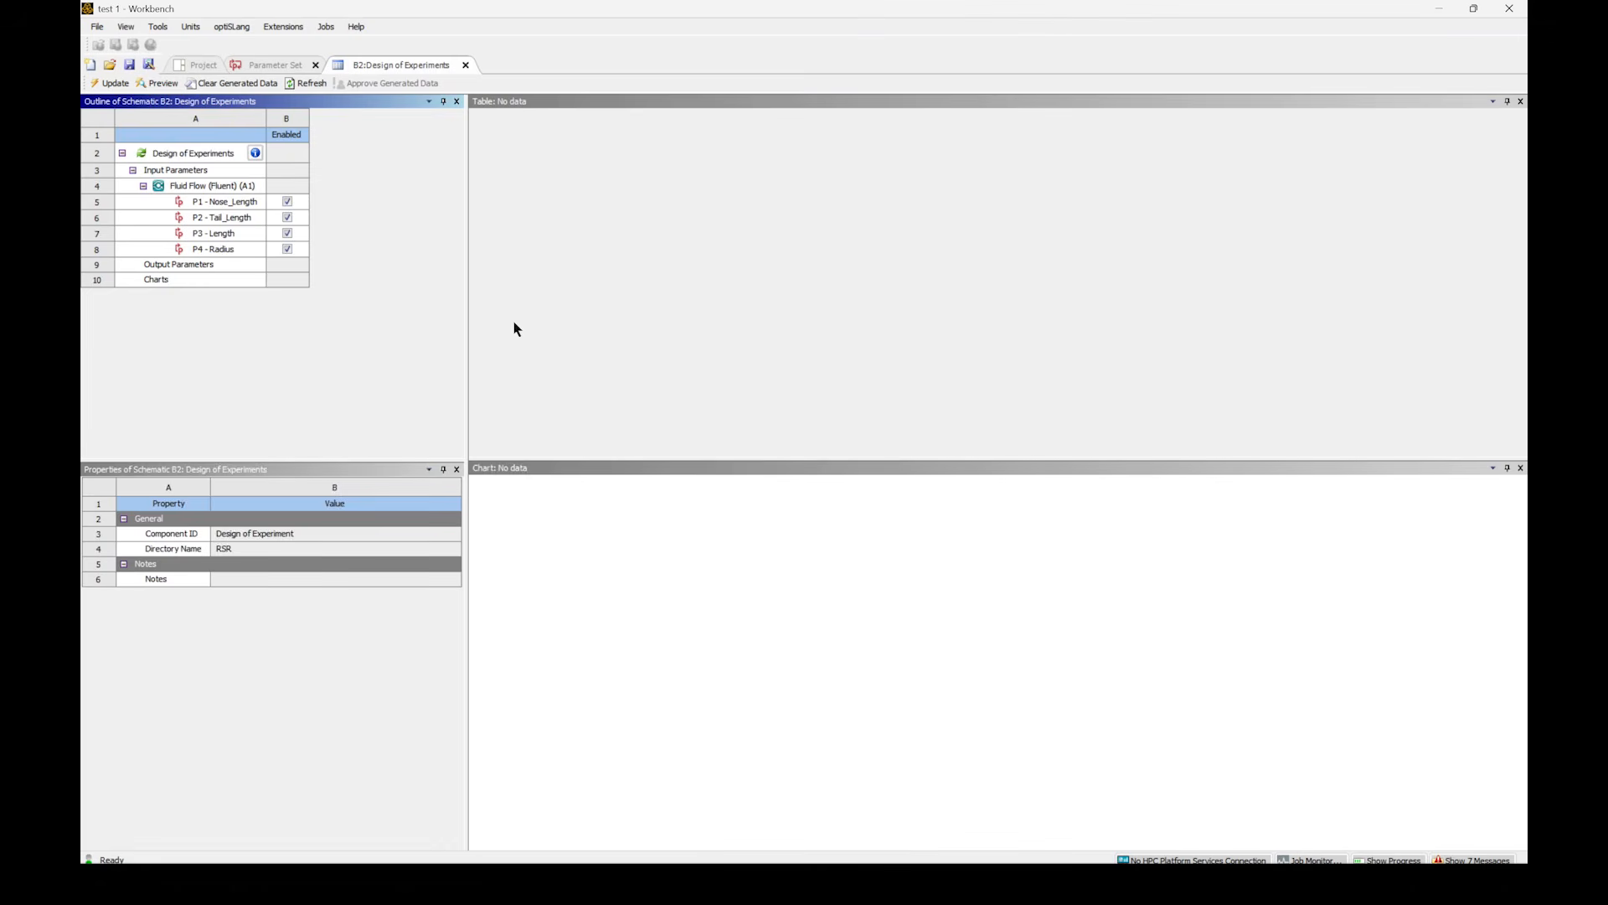
pyautogui.click(209, 202)
pyautogui.click(179, 264)
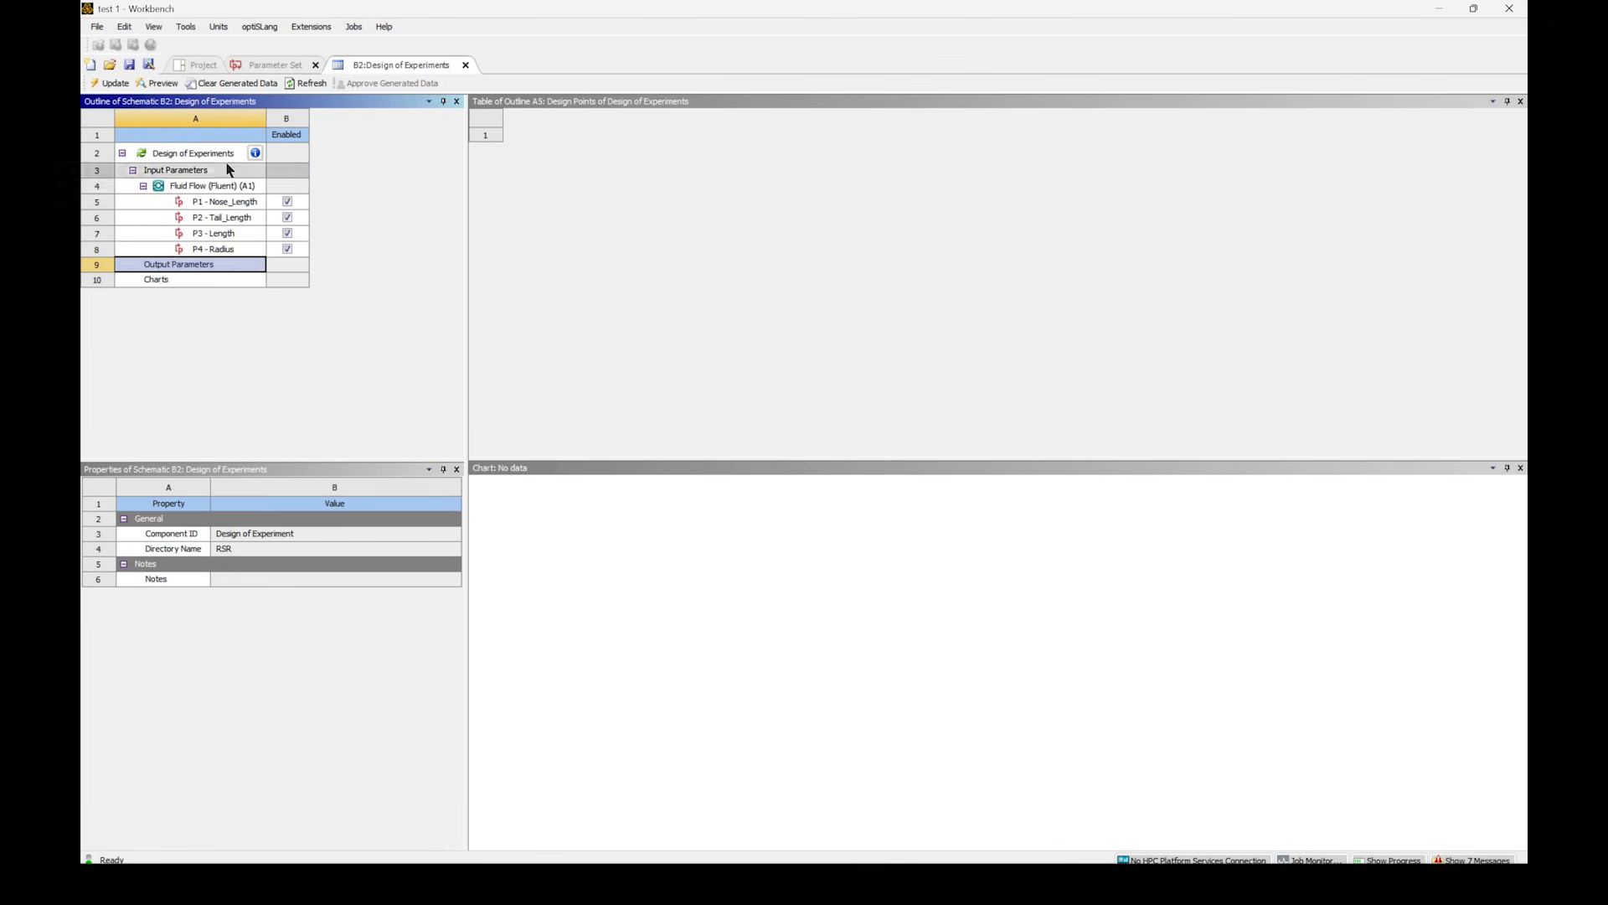
pyautogui.click(307, 83)
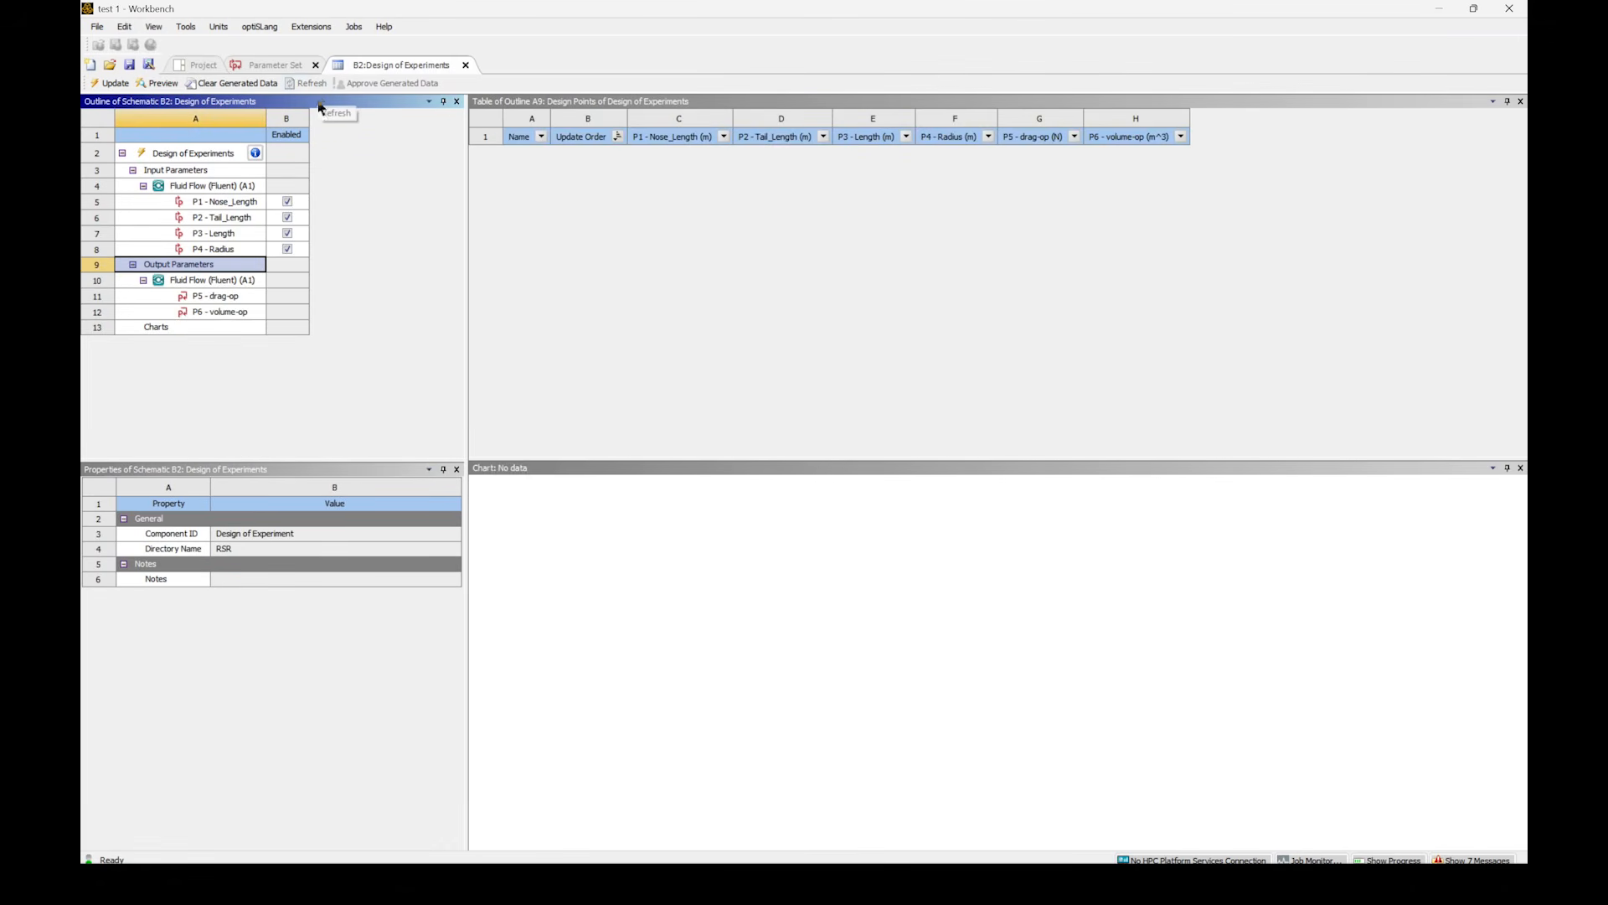
# - Check the parameters, bound Length to 4–6.5 m and Radius to 0.5–1.5 m, and preview the Central Composite design points
pyautogui.click(209, 296)
pyautogui.click(216, 312)
pyautogui.click(227, 205)
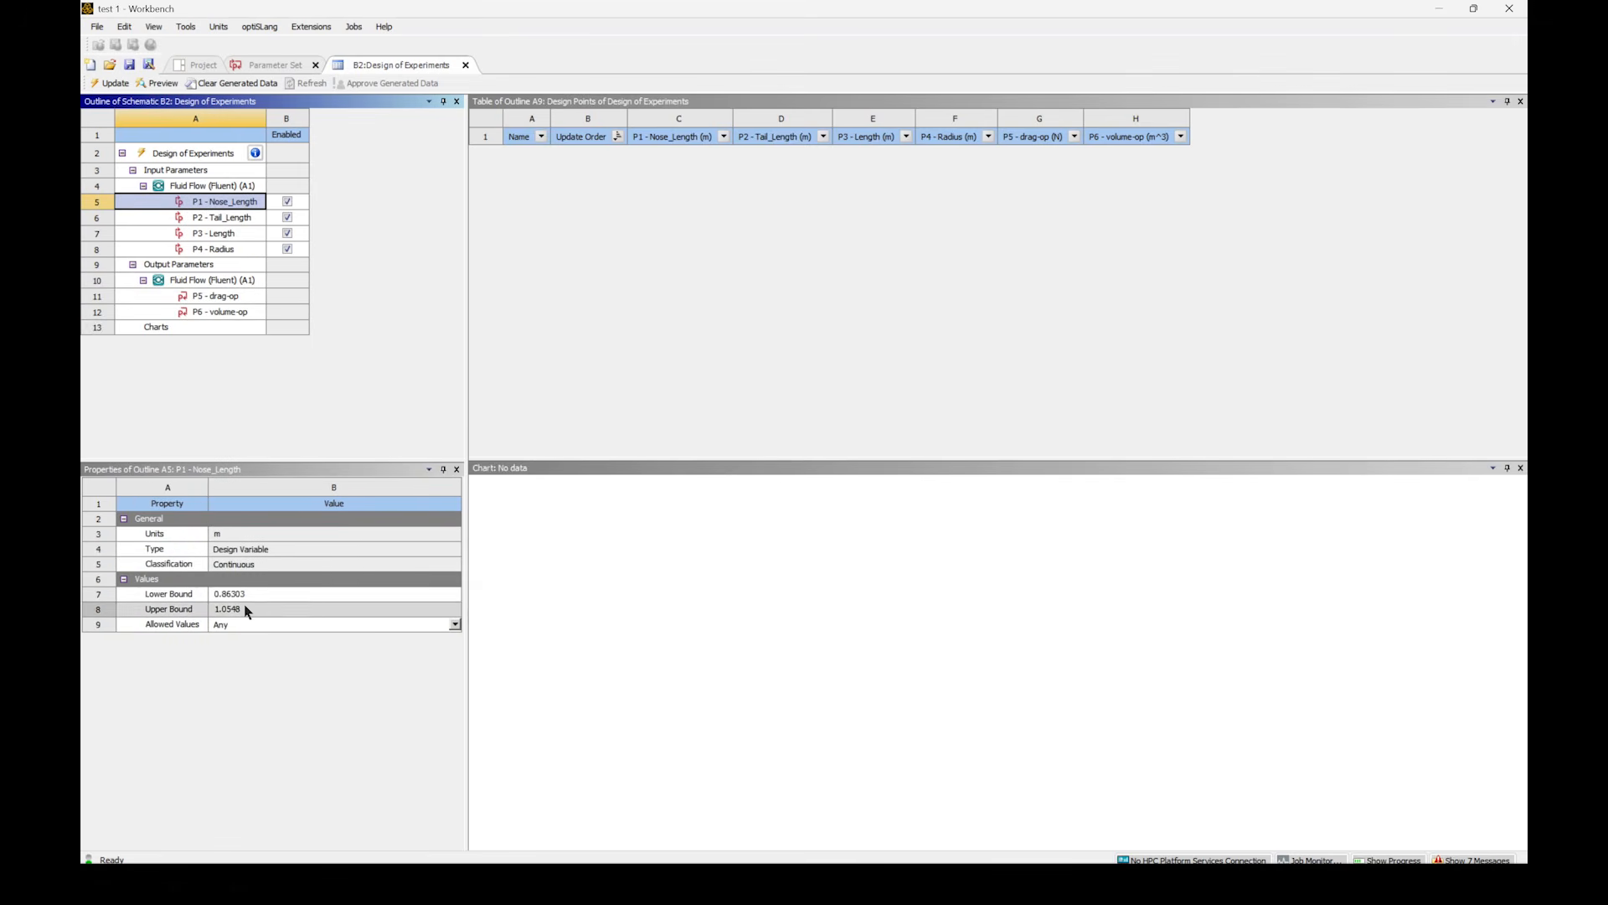
pyautogui.click(220, 218)
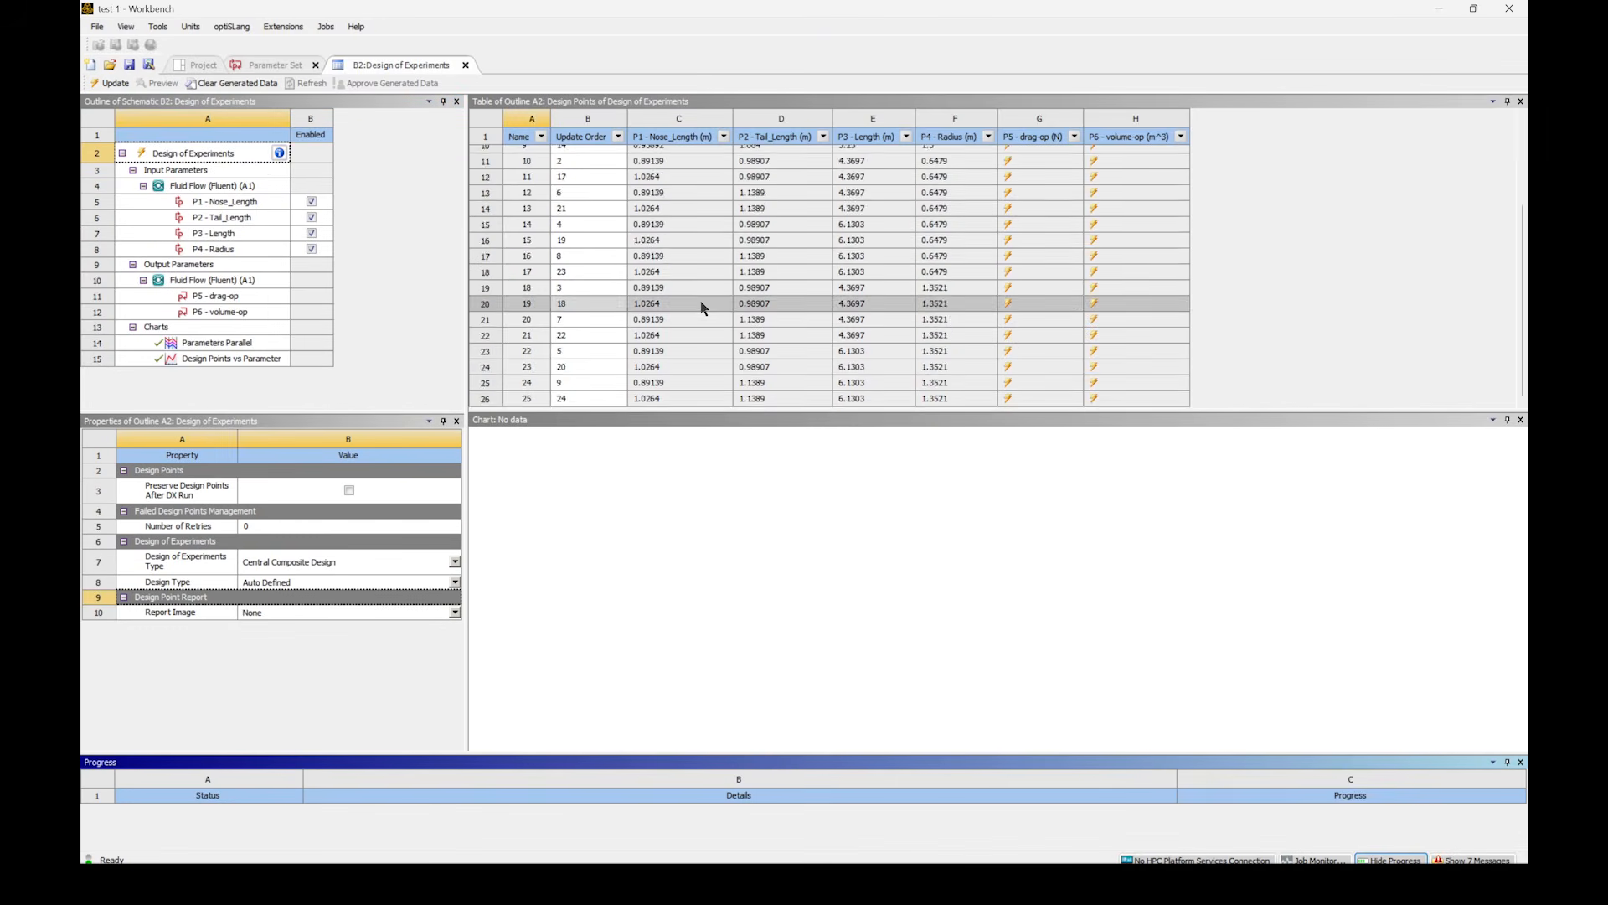
pyautogui.scroll(3, 701, 303)
pyautogui.scroll(-3, 700, 304)
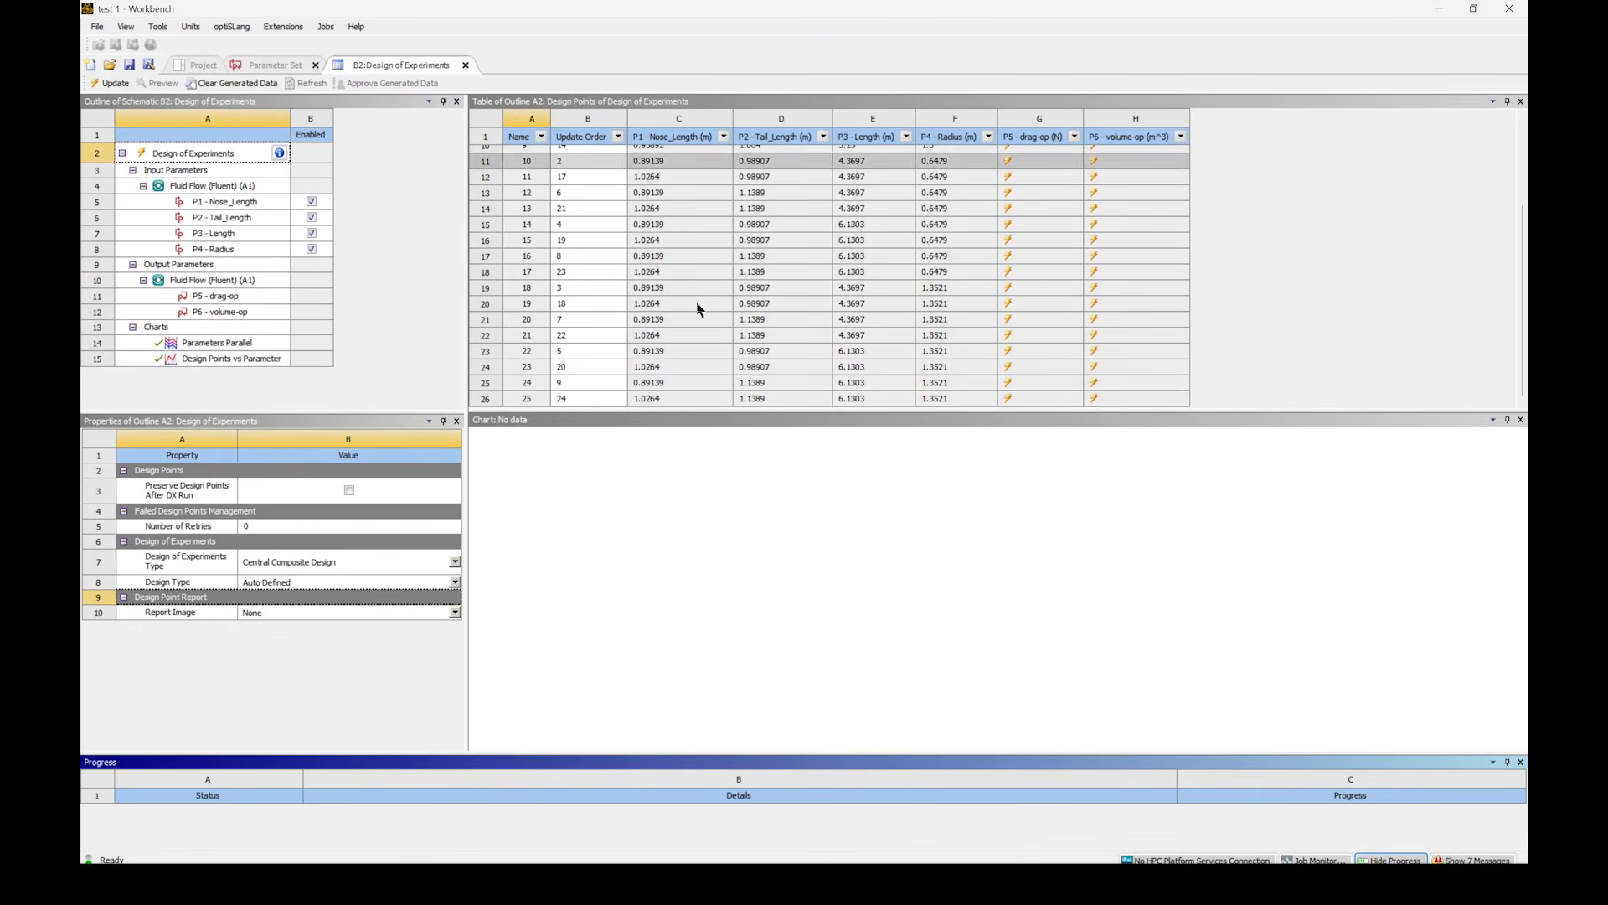
# - Change the Design of Experiments type to Optimal Space-Filling Design with User-Defined Samples and set the number of samples to 25
pyautogui.click(180, 155)
pyautogui.click(335, 562)
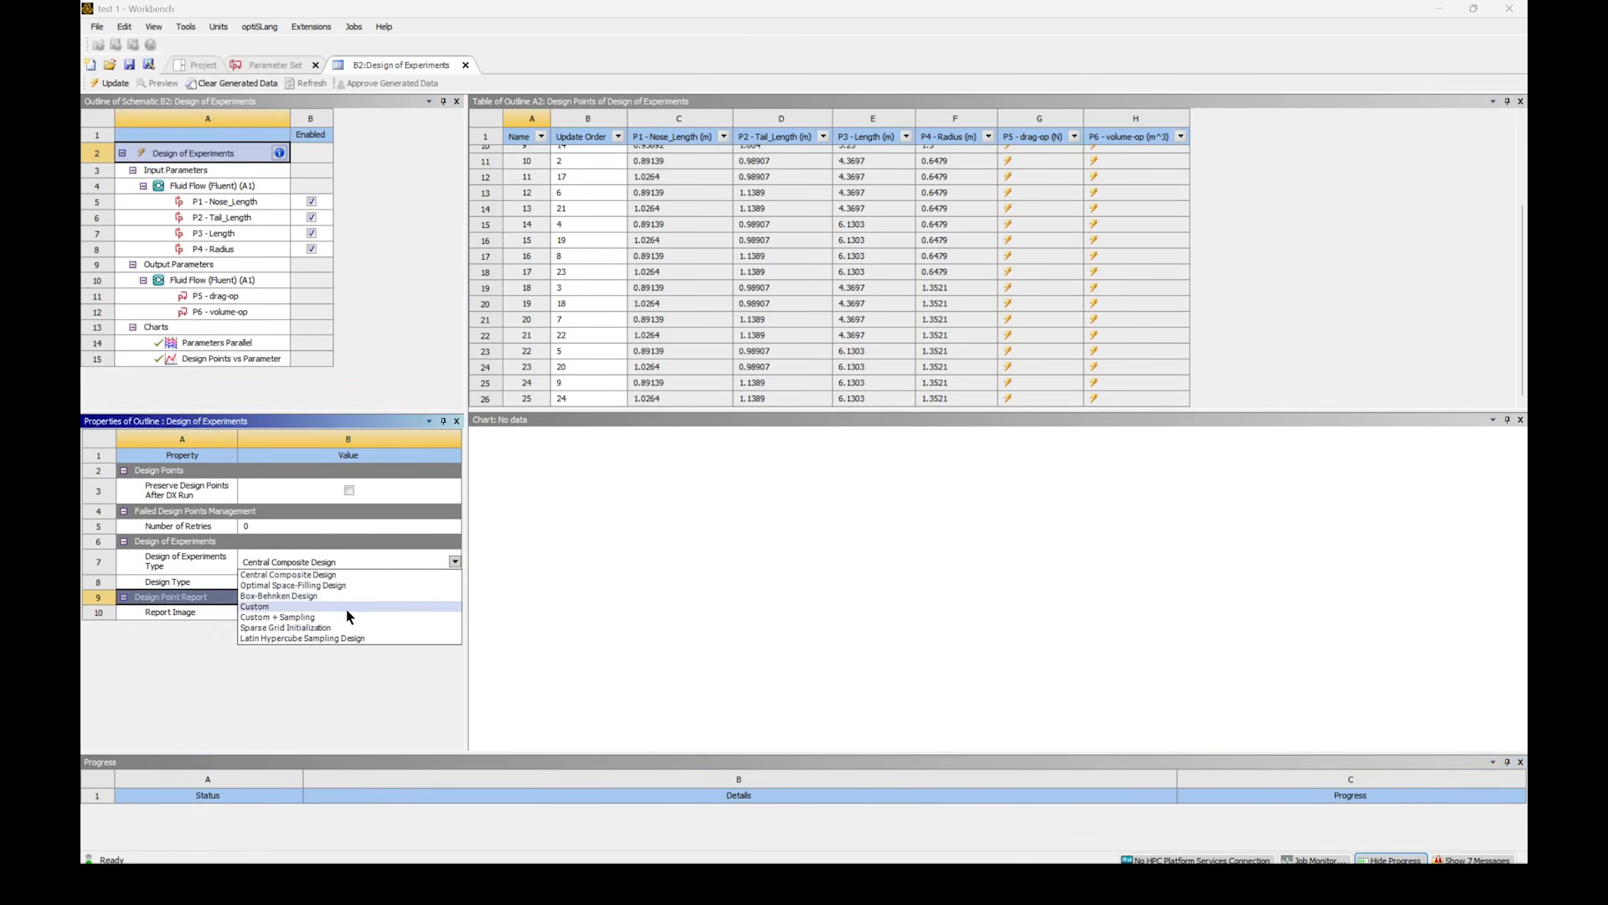
pyautogui.click(351, 584)
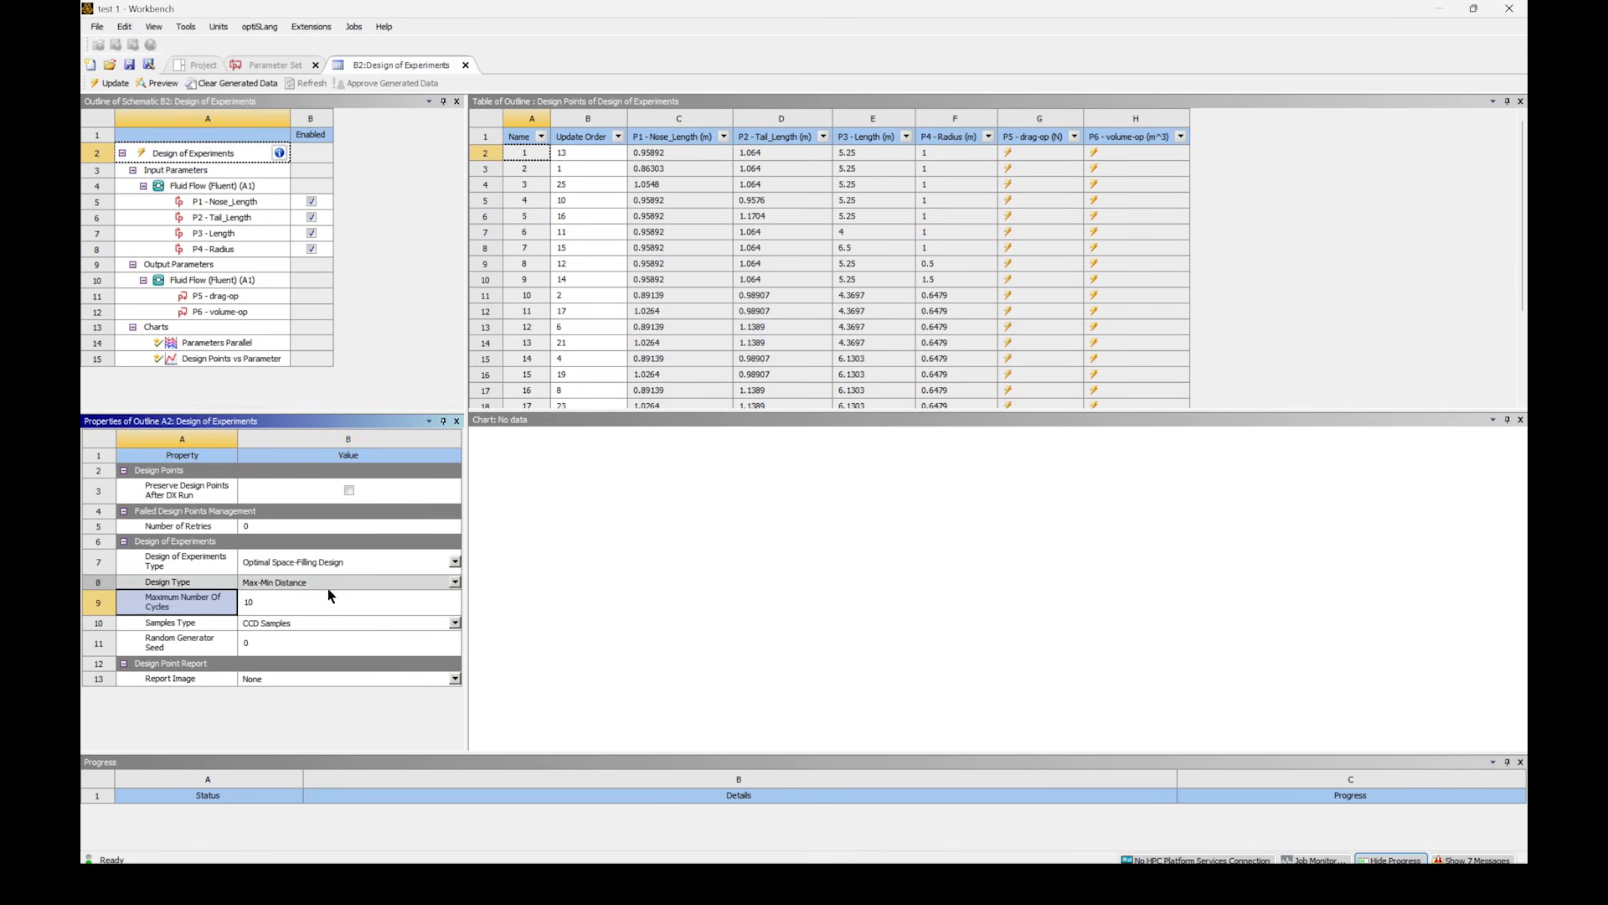
pyautogui.click(319, 620)
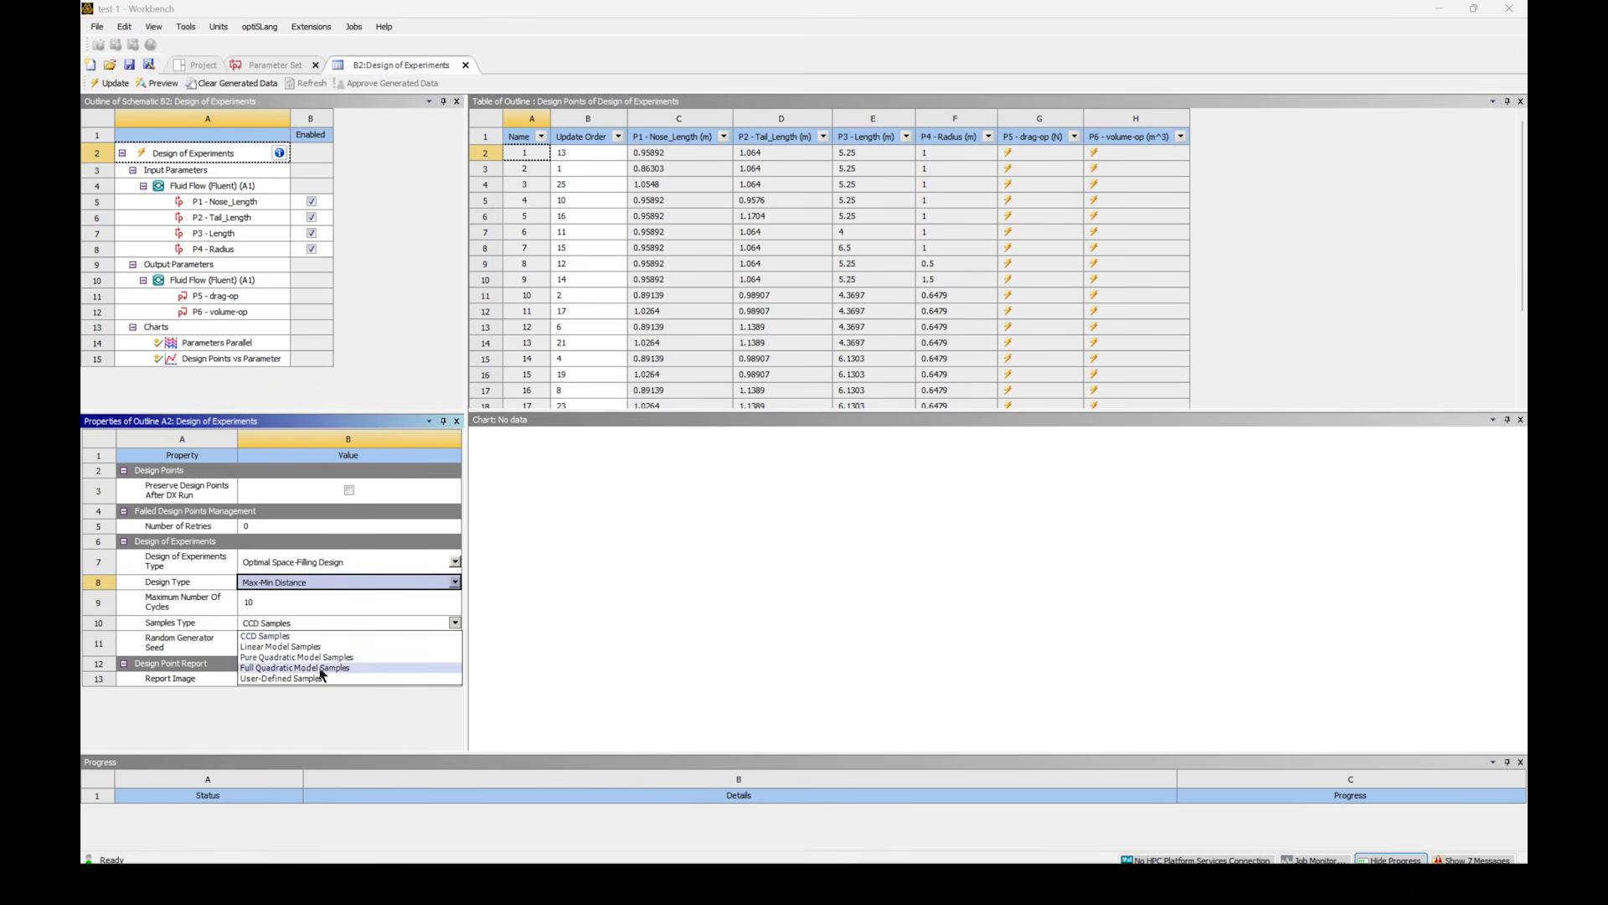
pyautogui.click(301, 652)
pyautogui.click(299, 664)
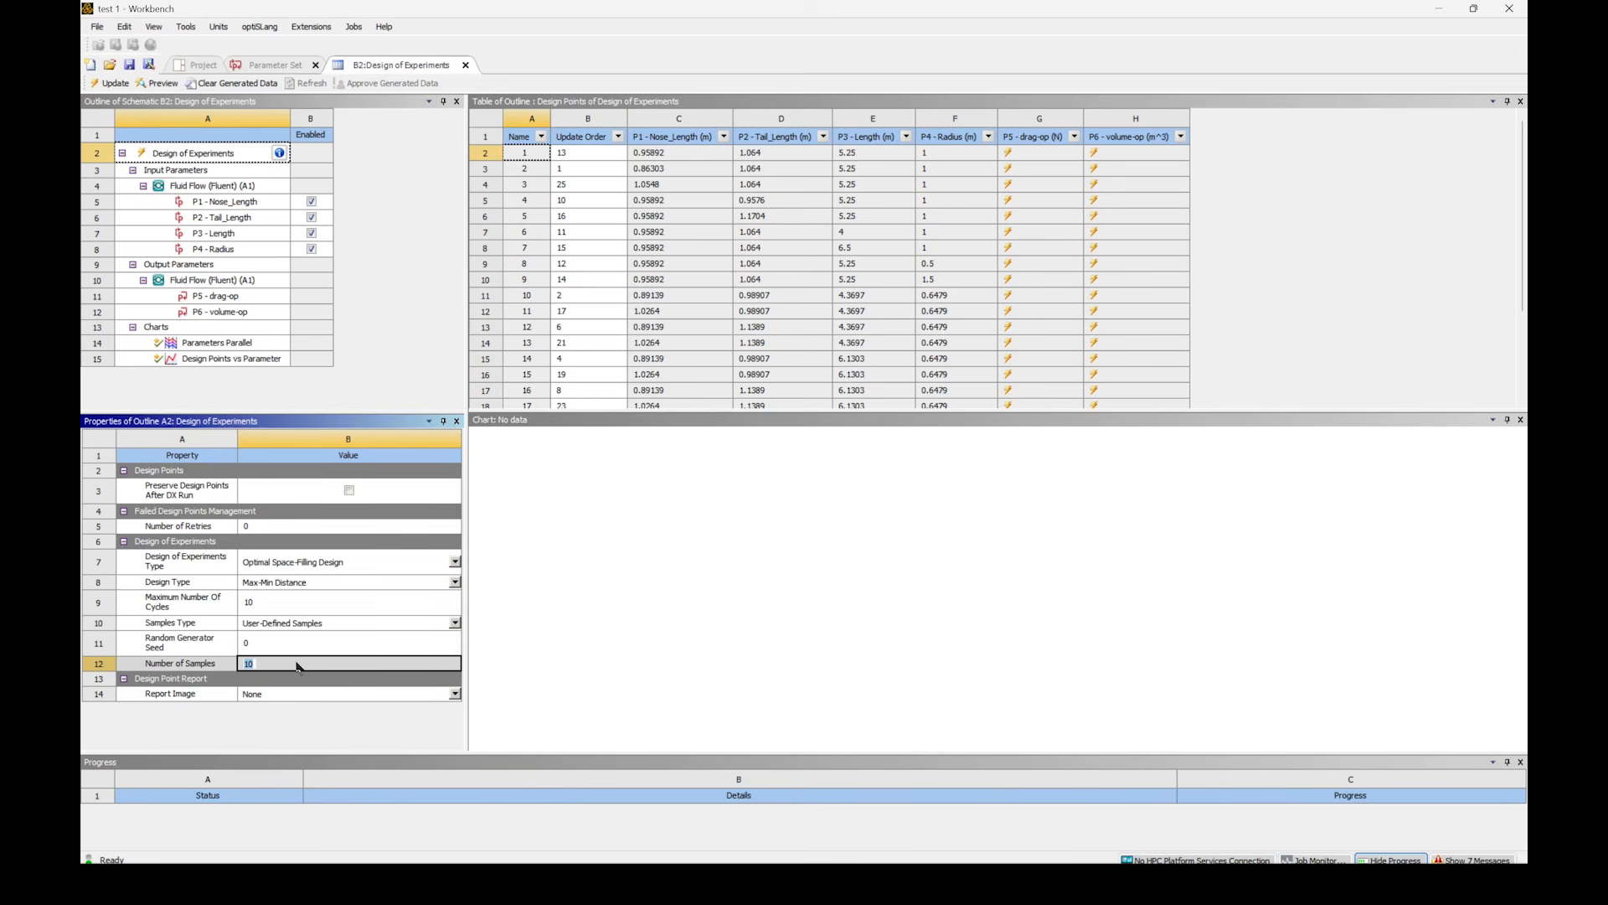
pyautogui.write('25')
# - Preview the space-filling design of experiments and look through the generated design points table
pyautogui.click(151, 80)
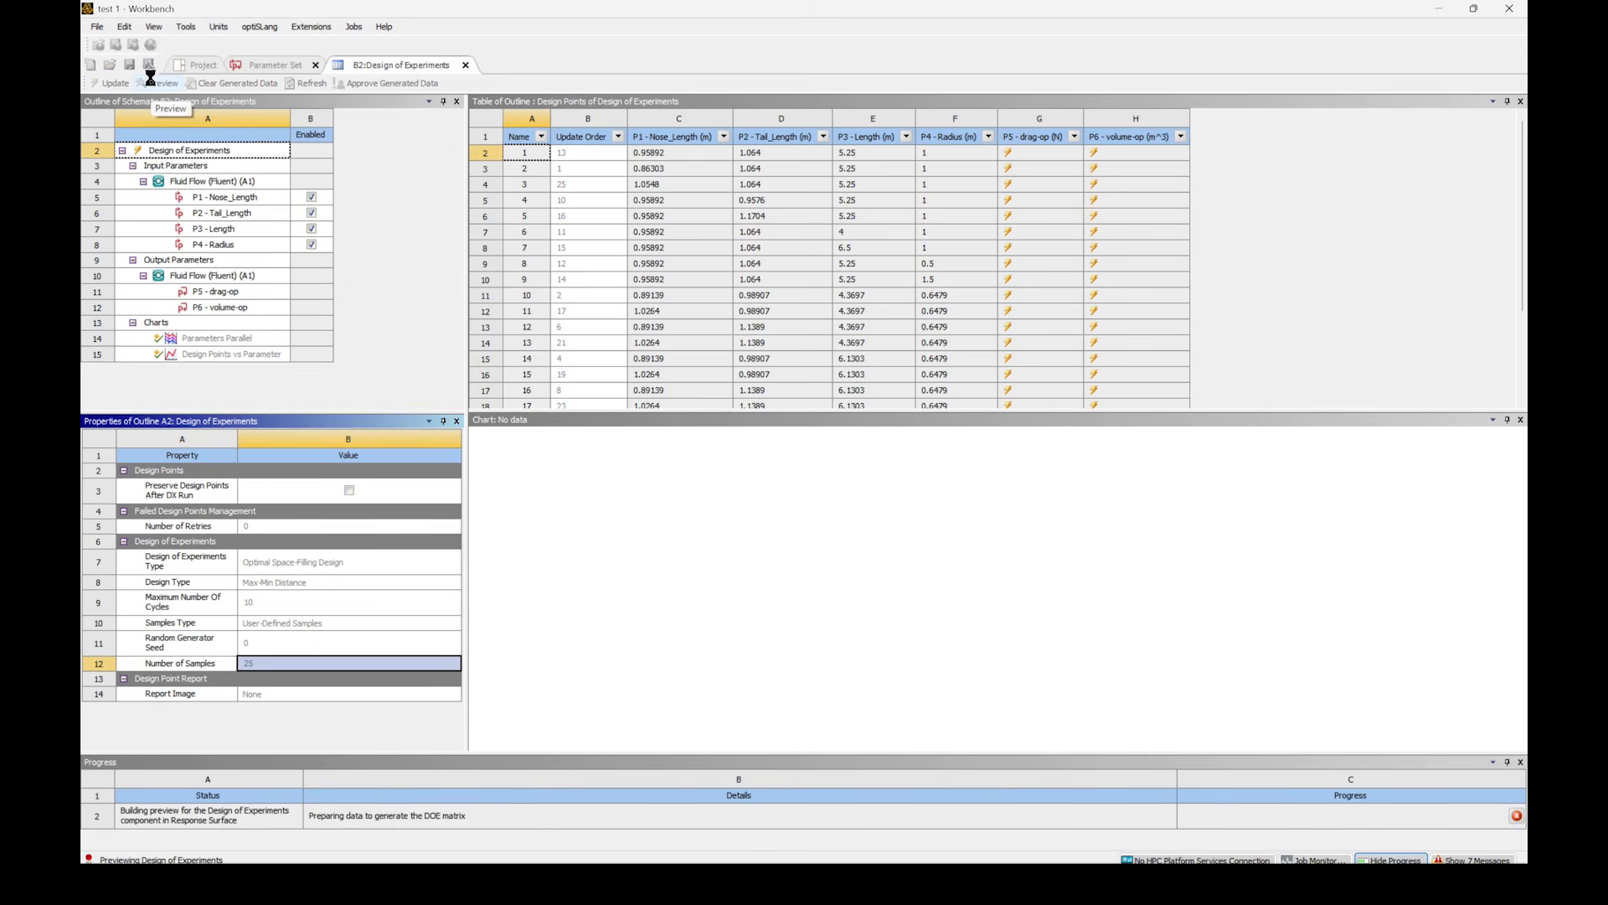
pyautogui.scroll(-3, 882, 247)
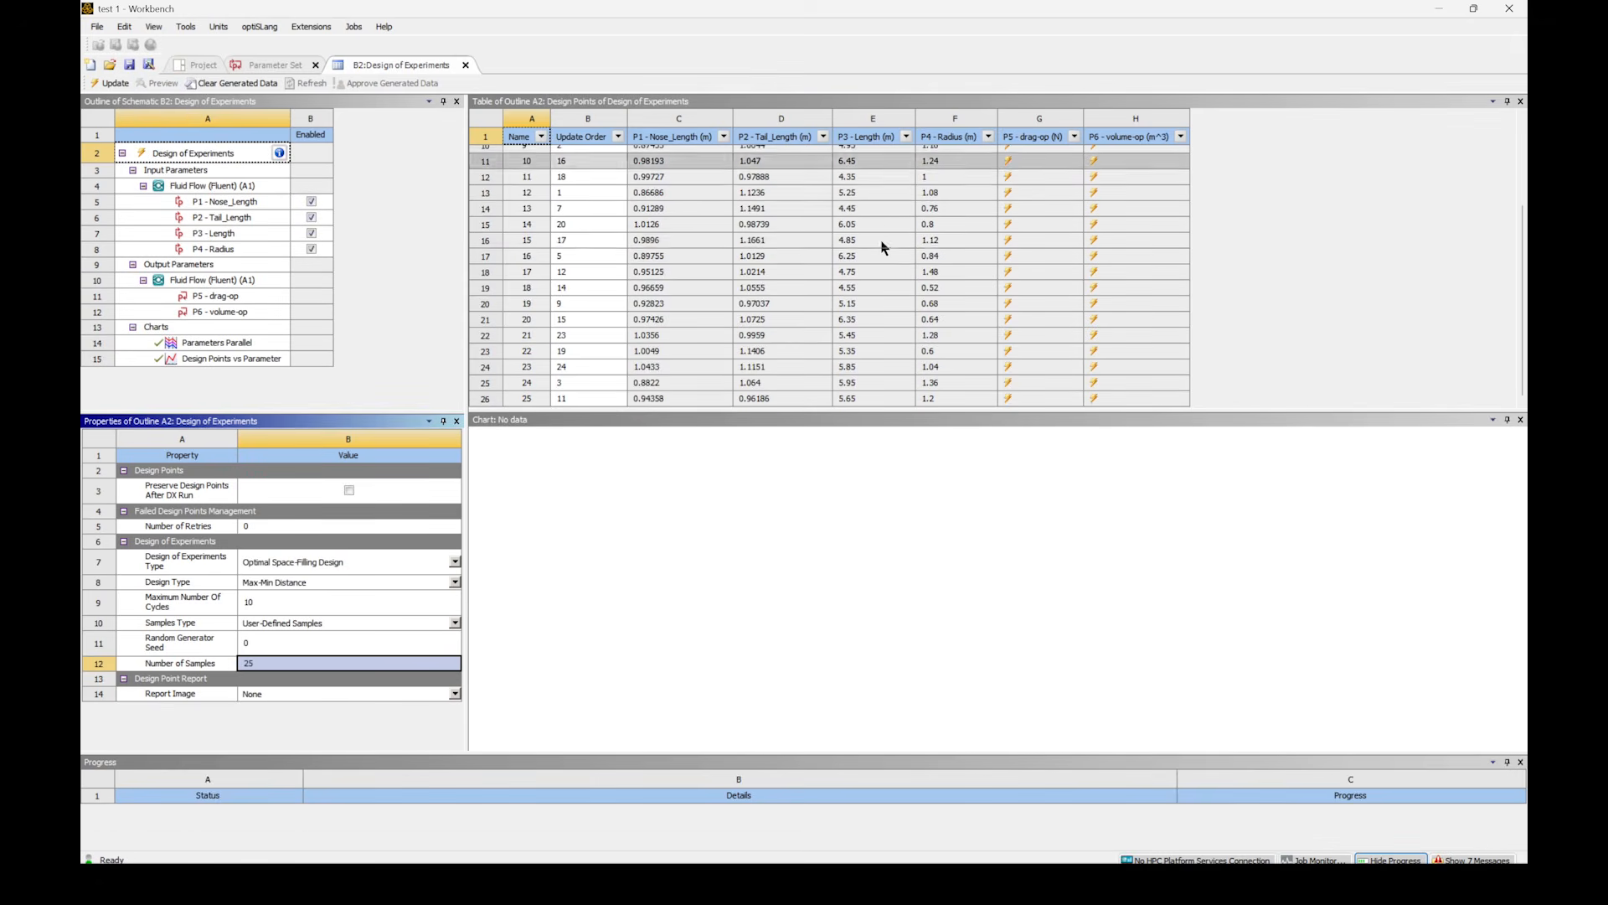
pyautogui.scroll(3, 874, 251)
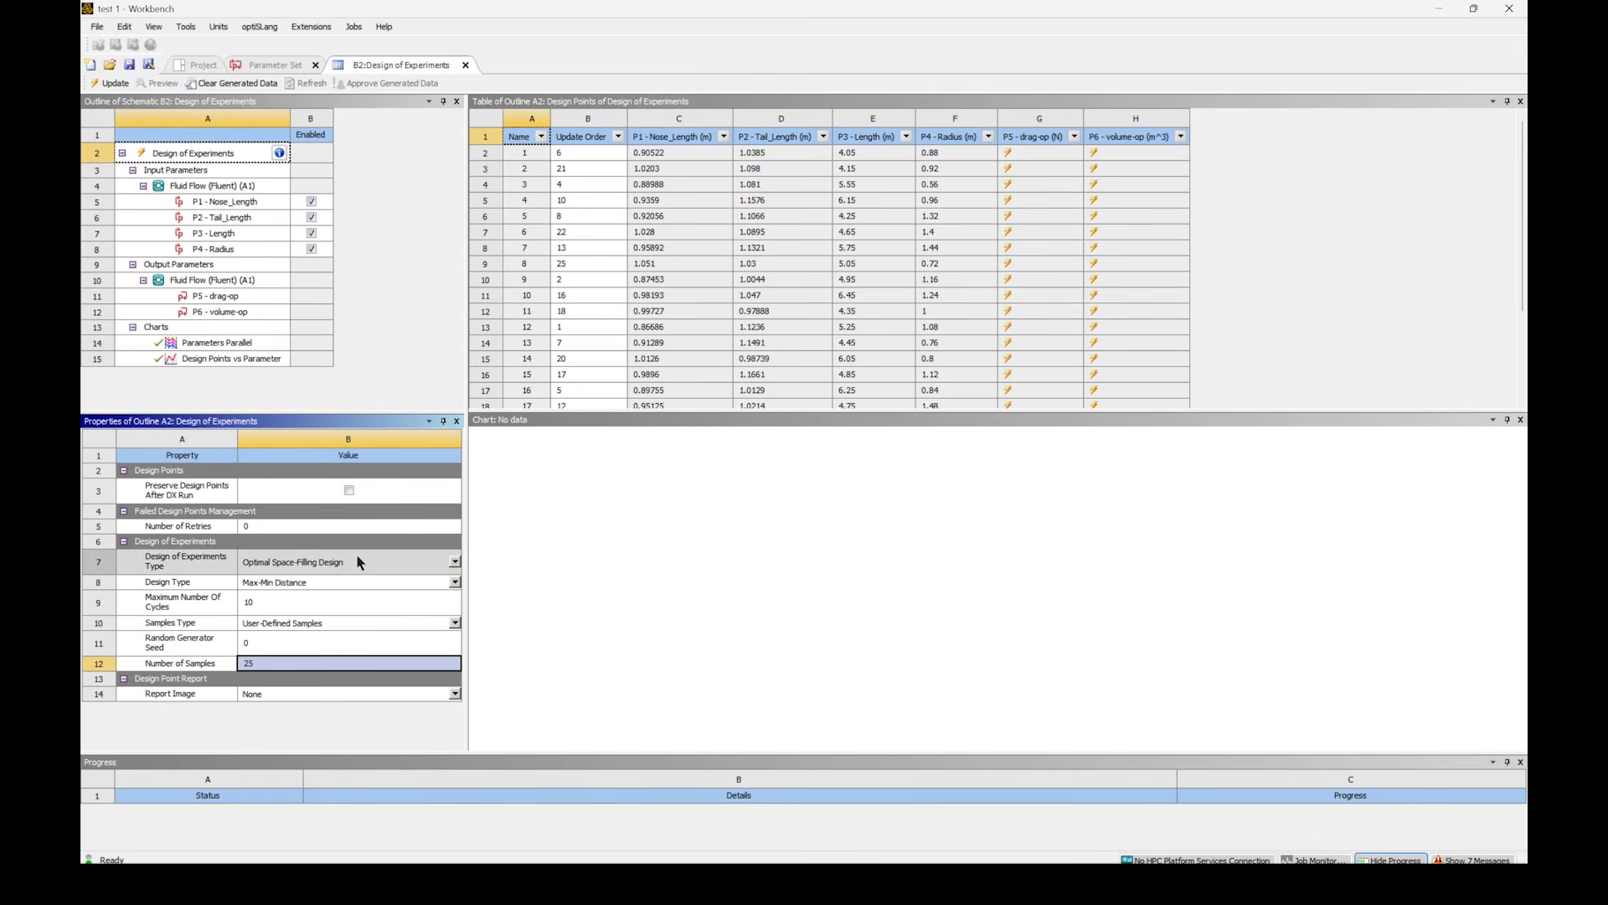
# - Update the Design of Experiments to solve all generated design points and display the Design Points vs Parameter chart
pyautogui.scroll(-3, 620, 244)
pyautogui.scroll(3, 624, 251)
pyautogui.scroll(-3, 624, 260)
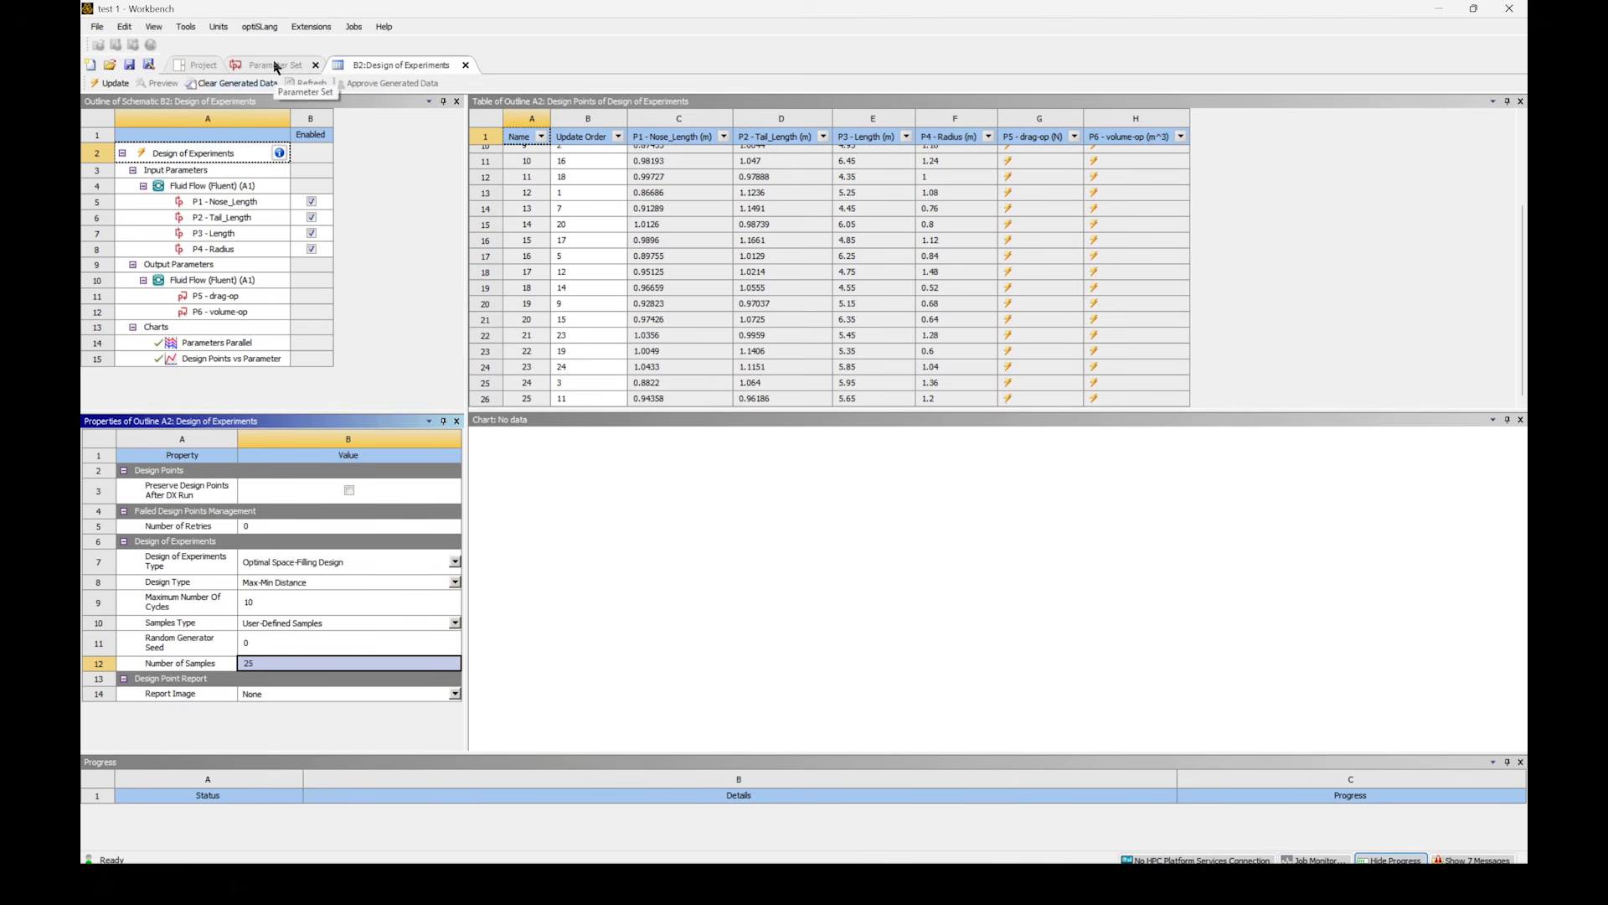
pyautogui.click(112, 85)
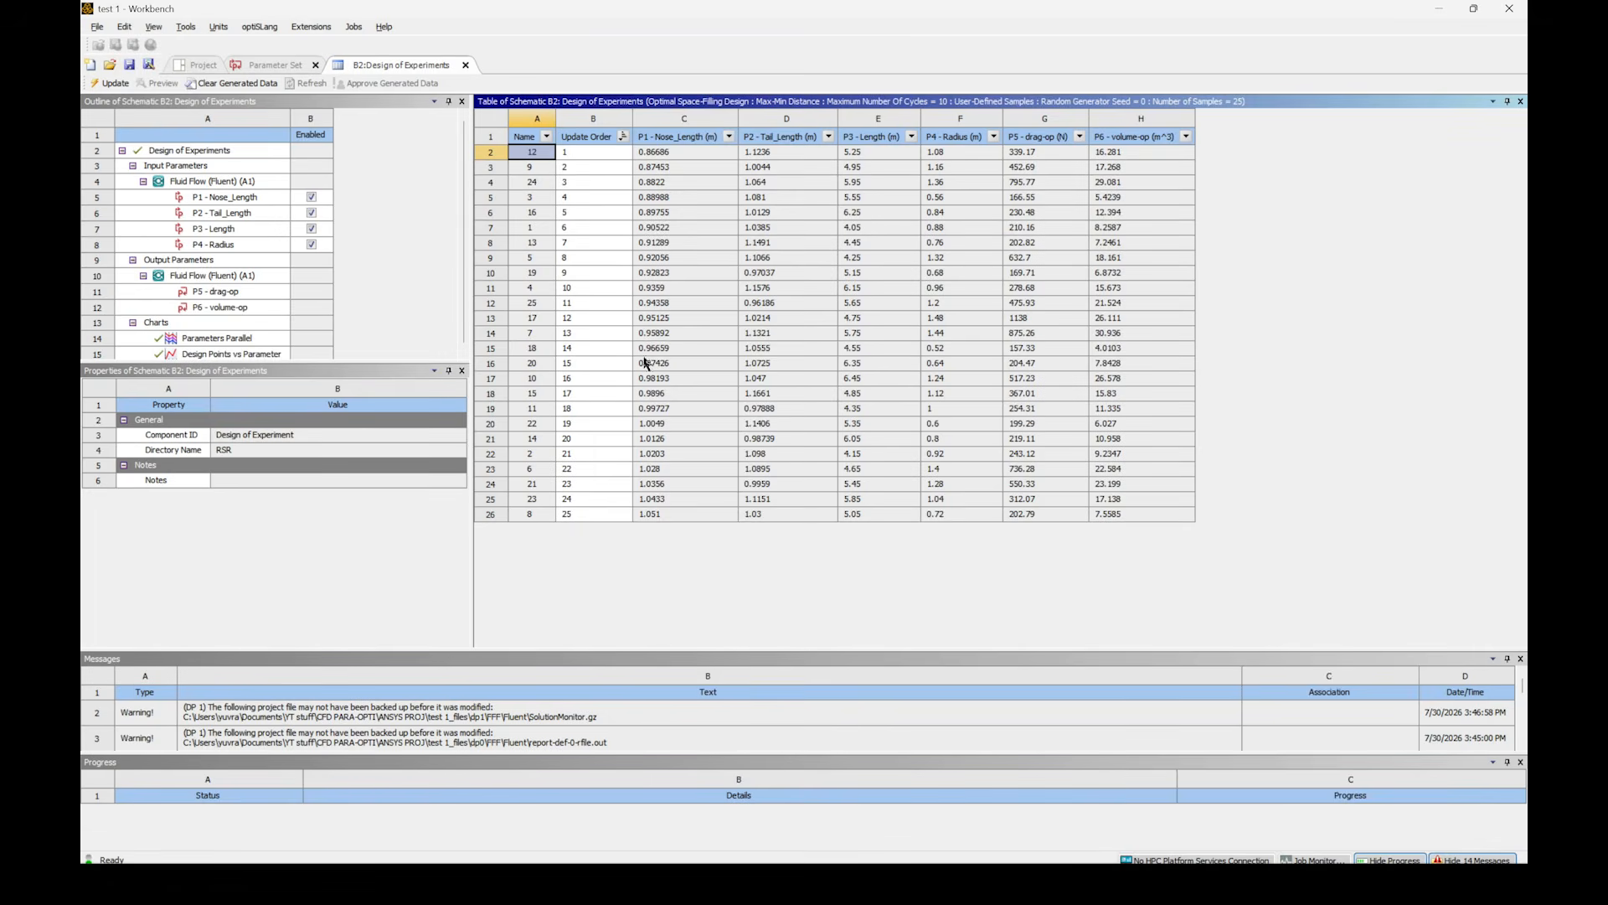
pyautogui.click(216, 333)
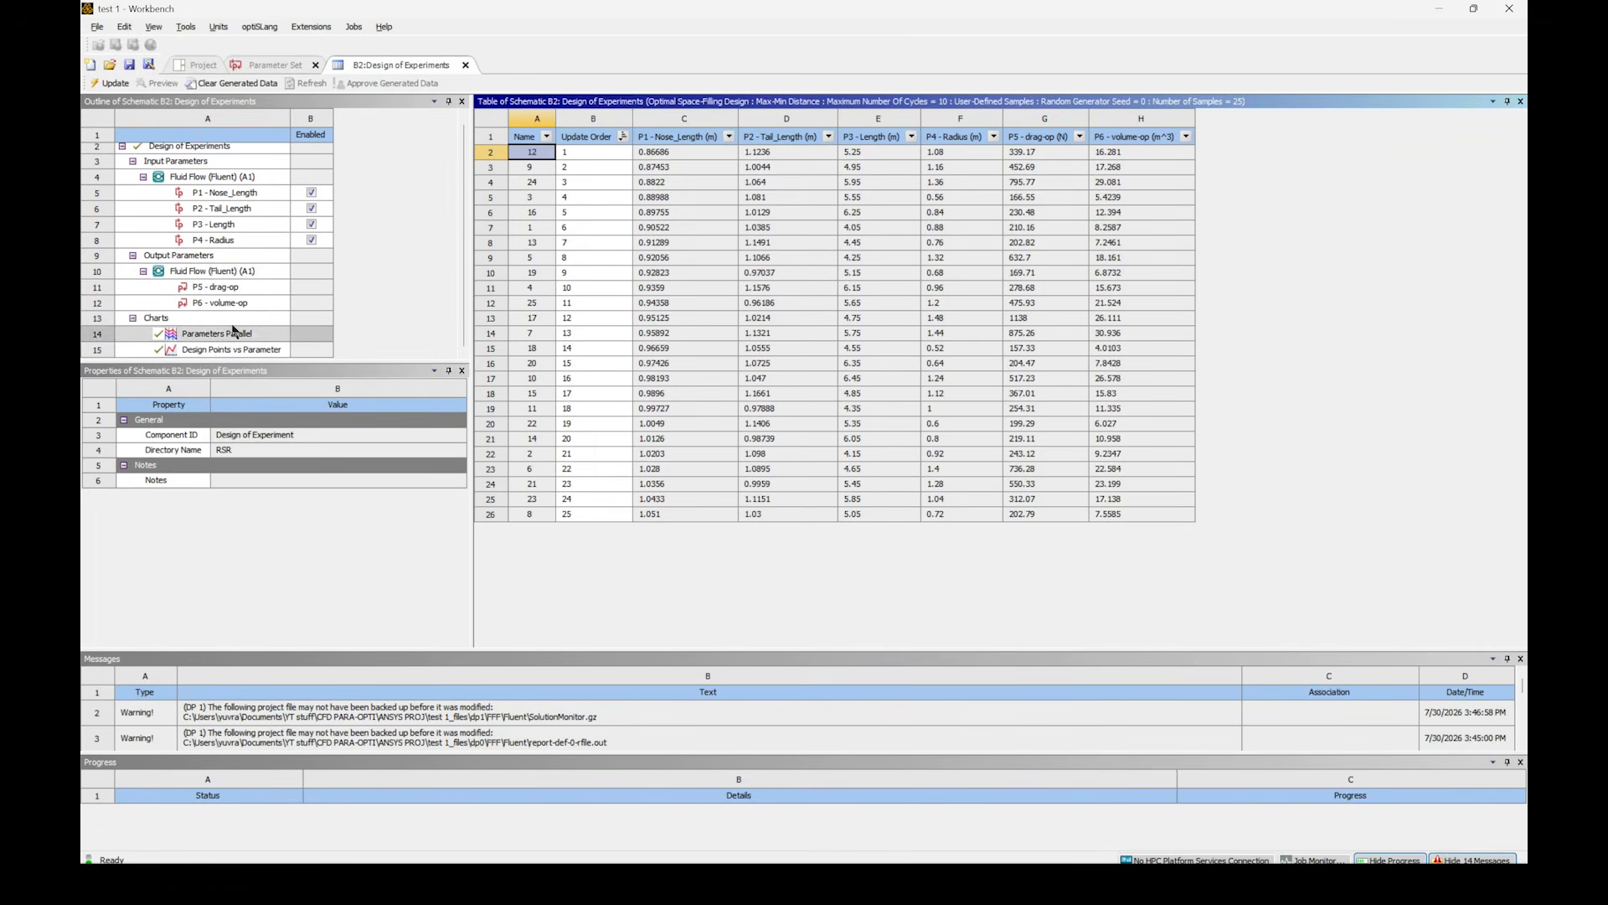
pyautogui.click(227, 350)
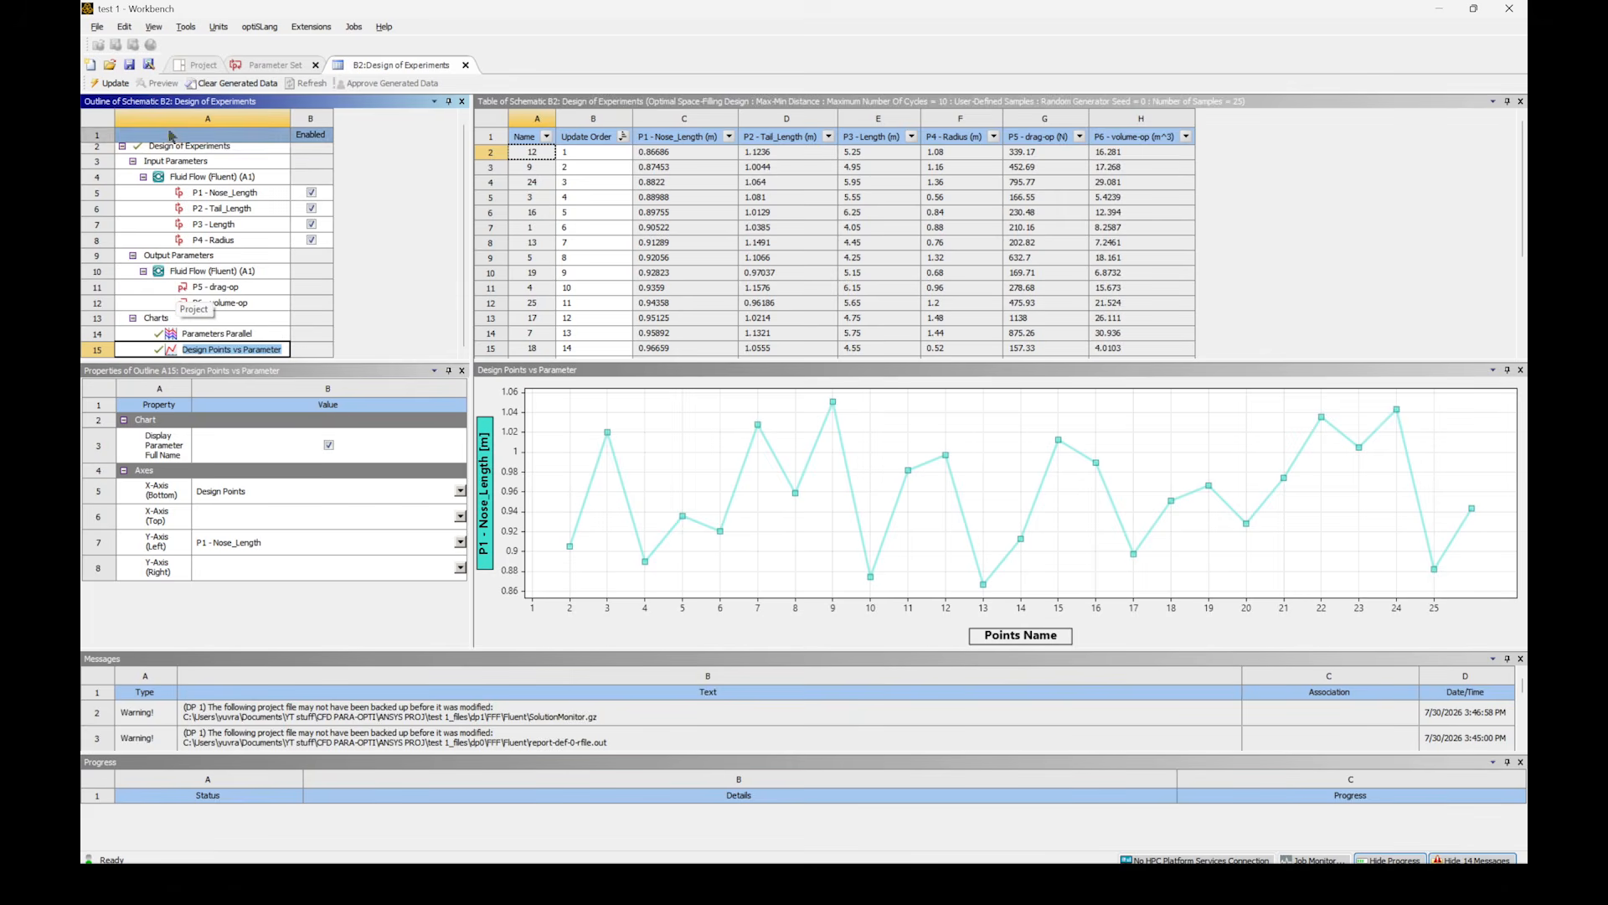
# - Update the Response Surface component in the project schematic and open it
pyautogui.click(195, 64)
pyautogui.rightClick(378, 449)
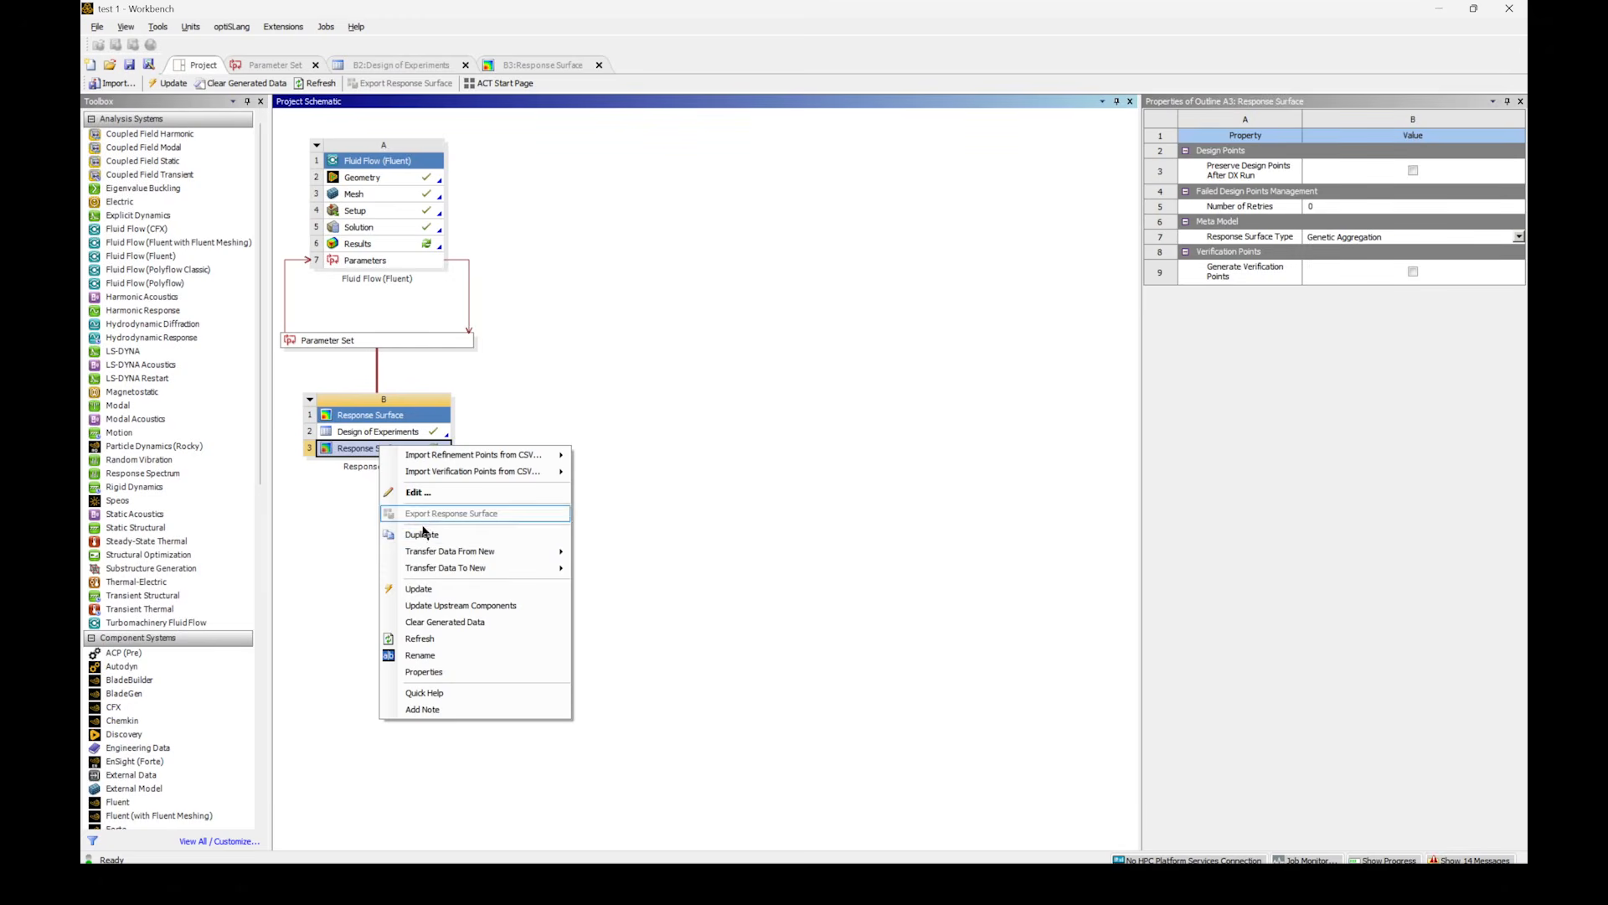
pyautogui.click(408, 587)
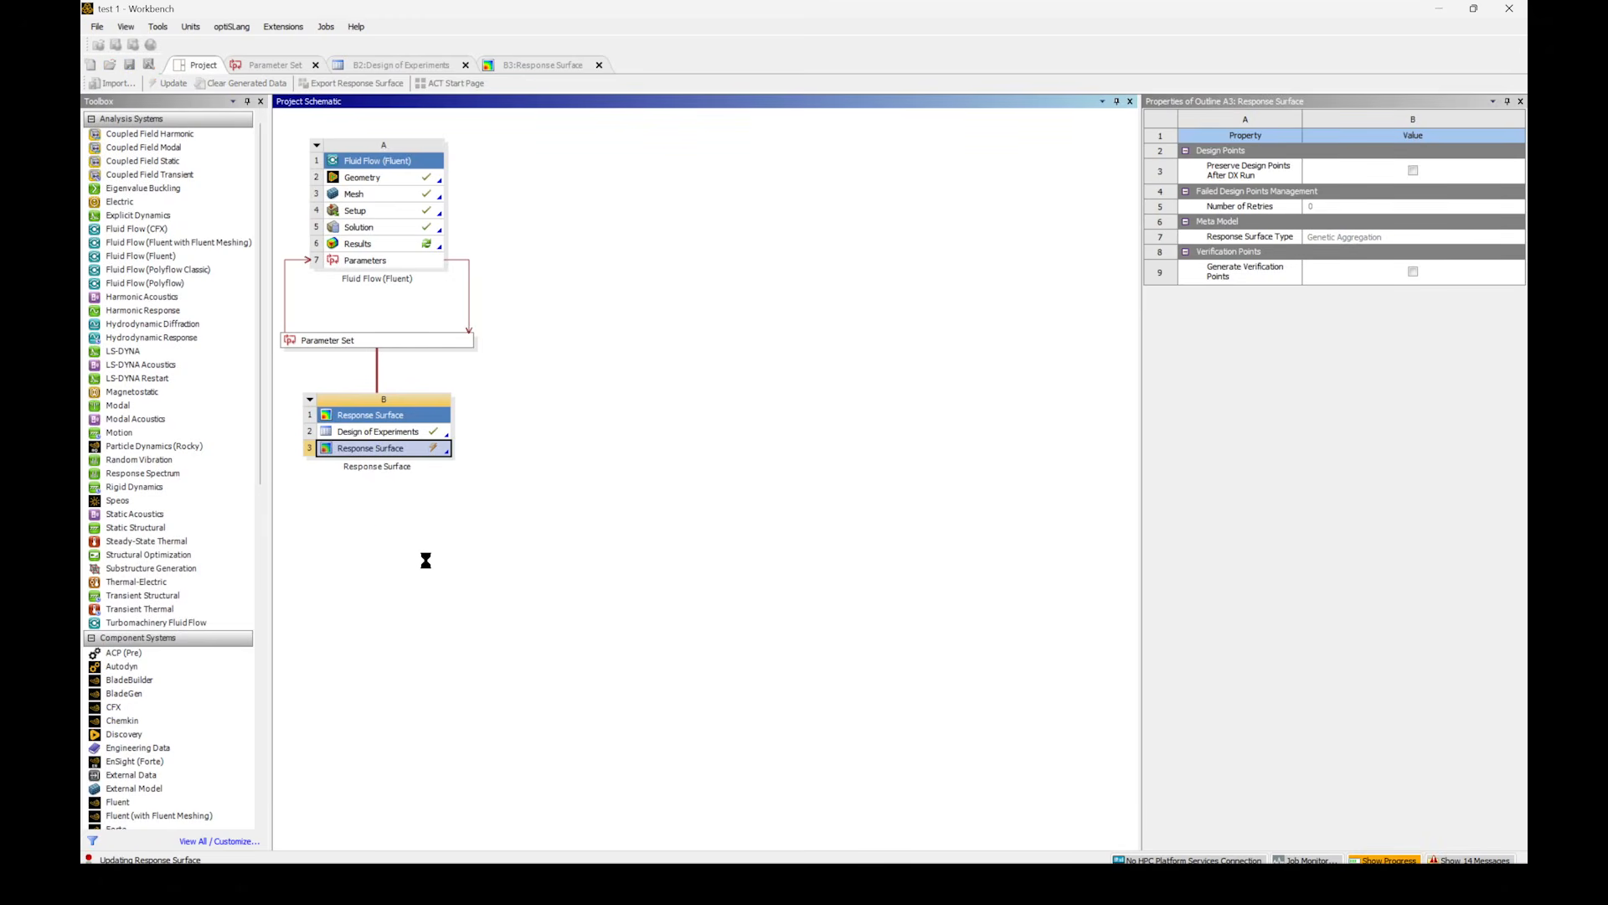
pyautogui.doubleClick(409, 449)
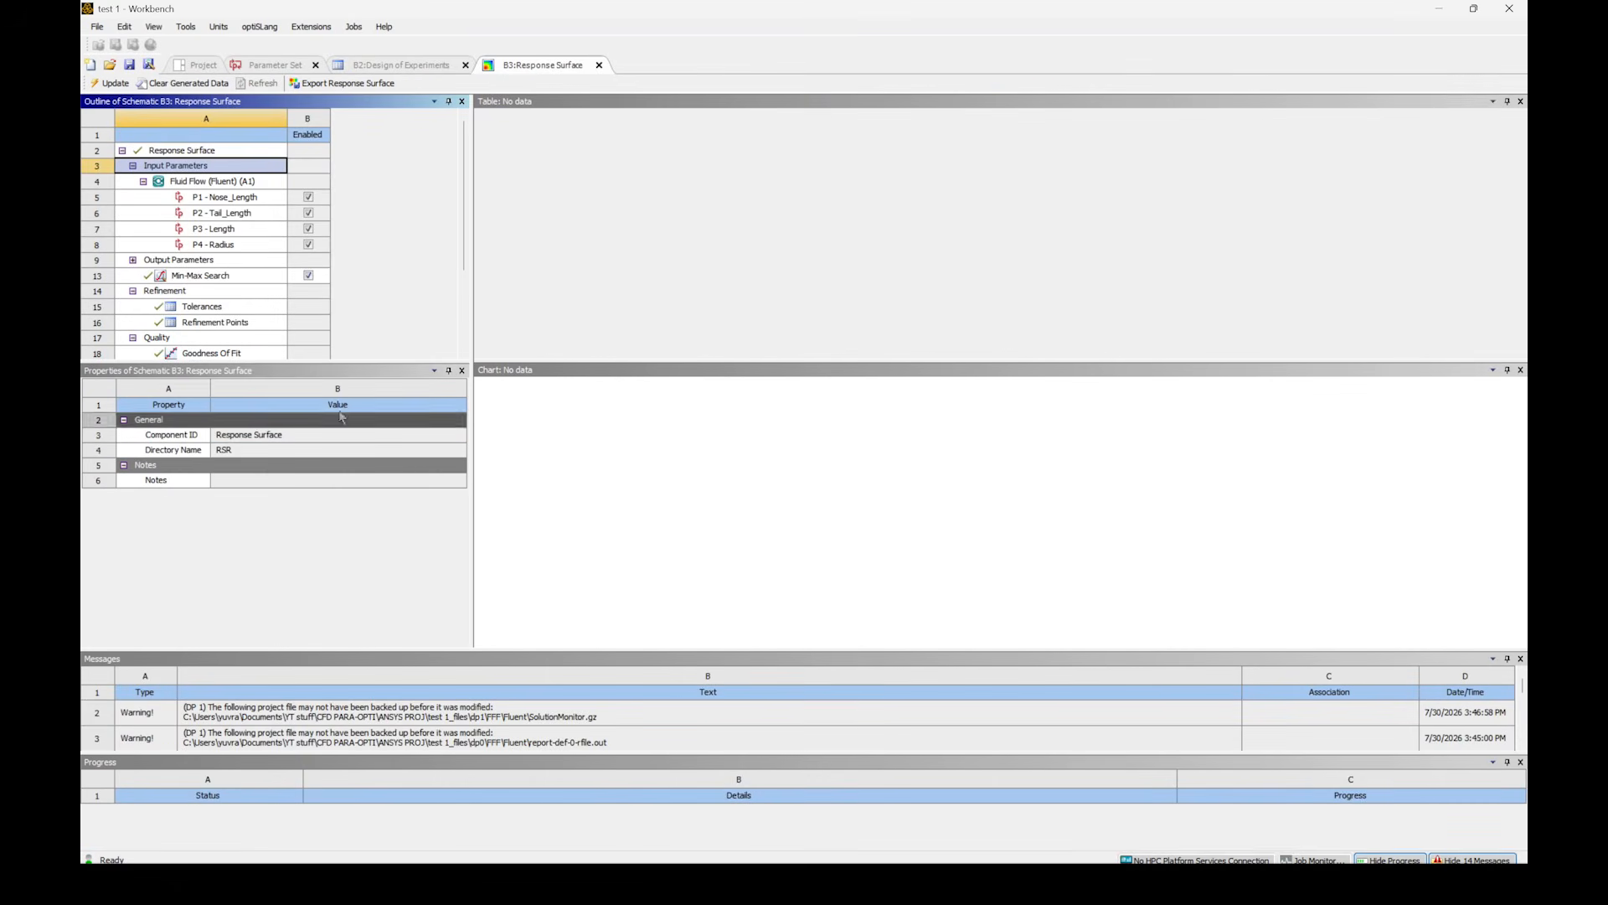
# - Review the response point's Local Sensitivity, Response, Local Sensitivity Curves and Spider charts
pyautogui.scroll(-3, 251, 339)
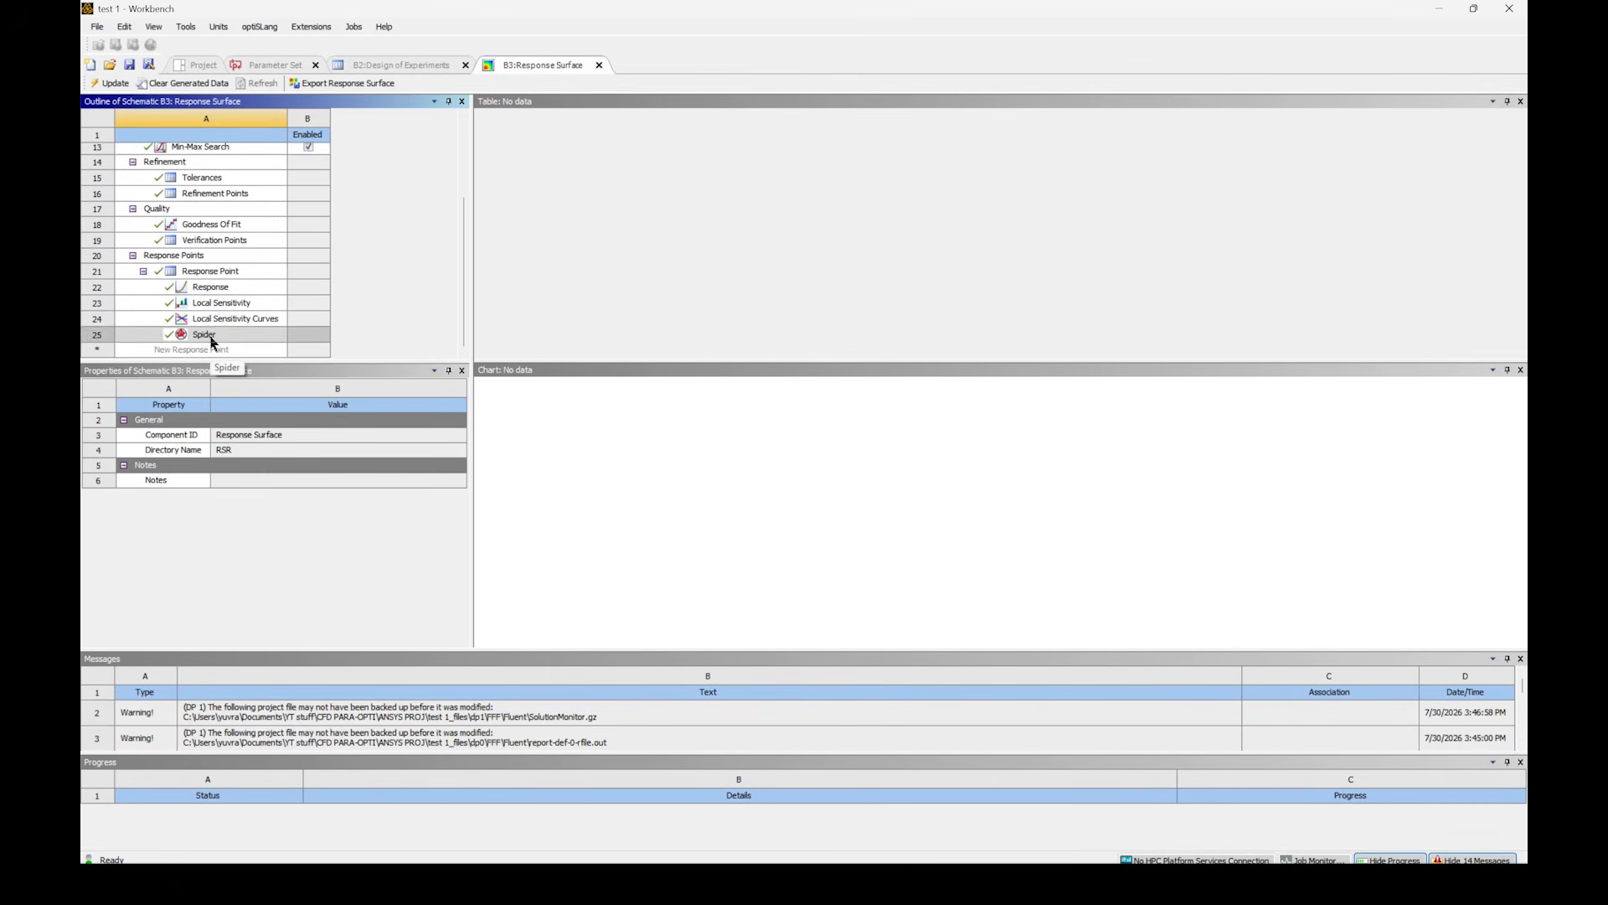
pyautogui.click(224, 303)
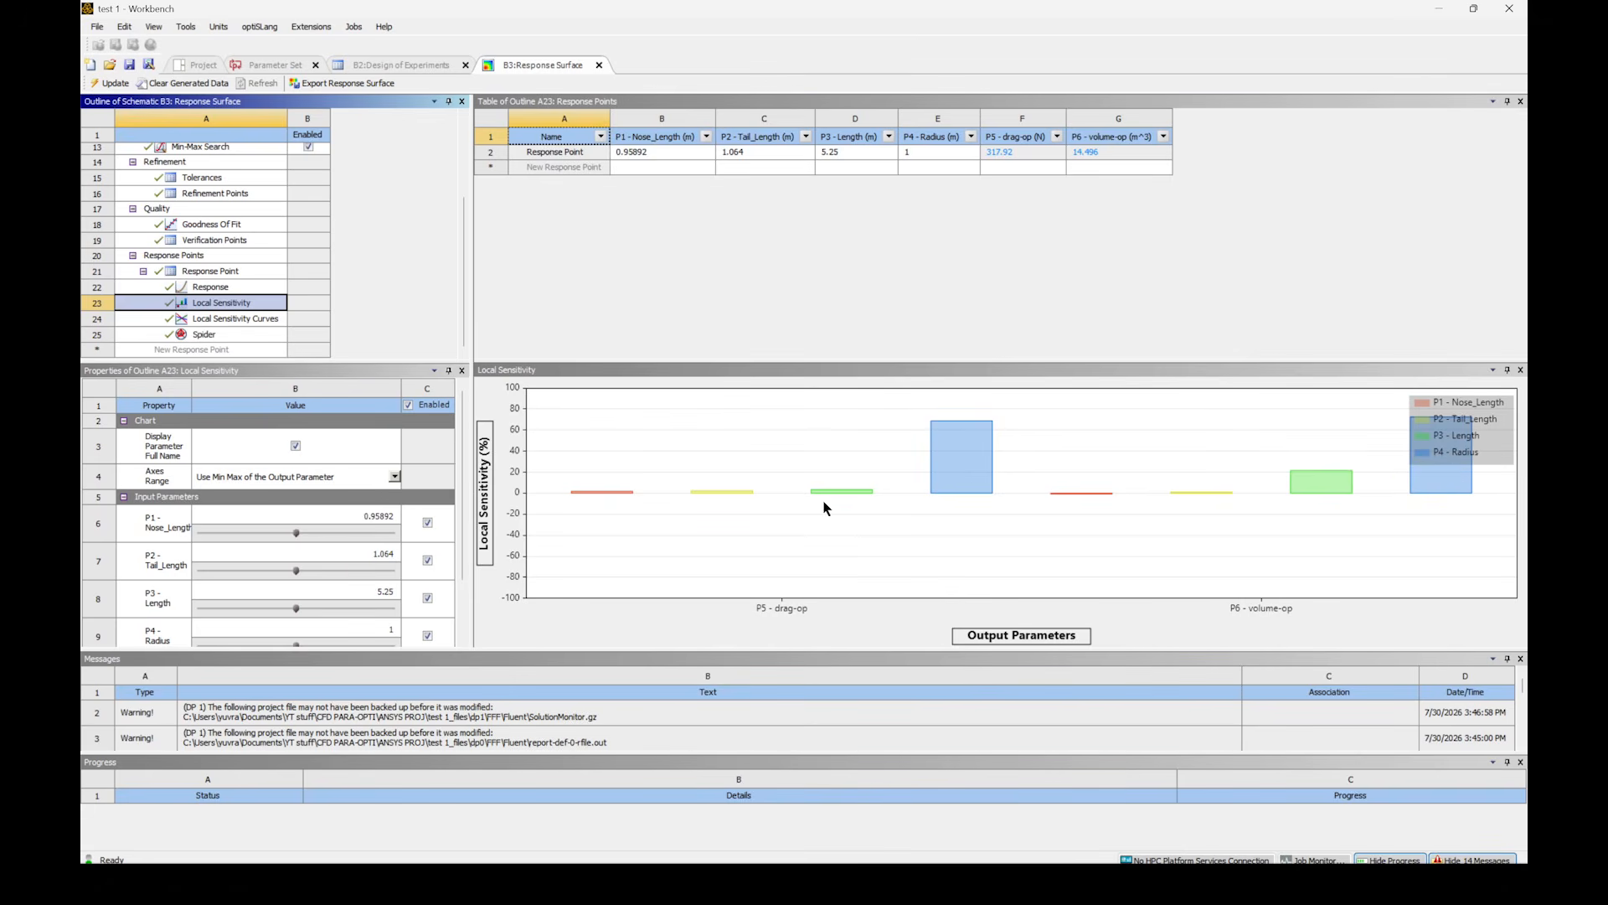
pyautogui.click(219, 287)
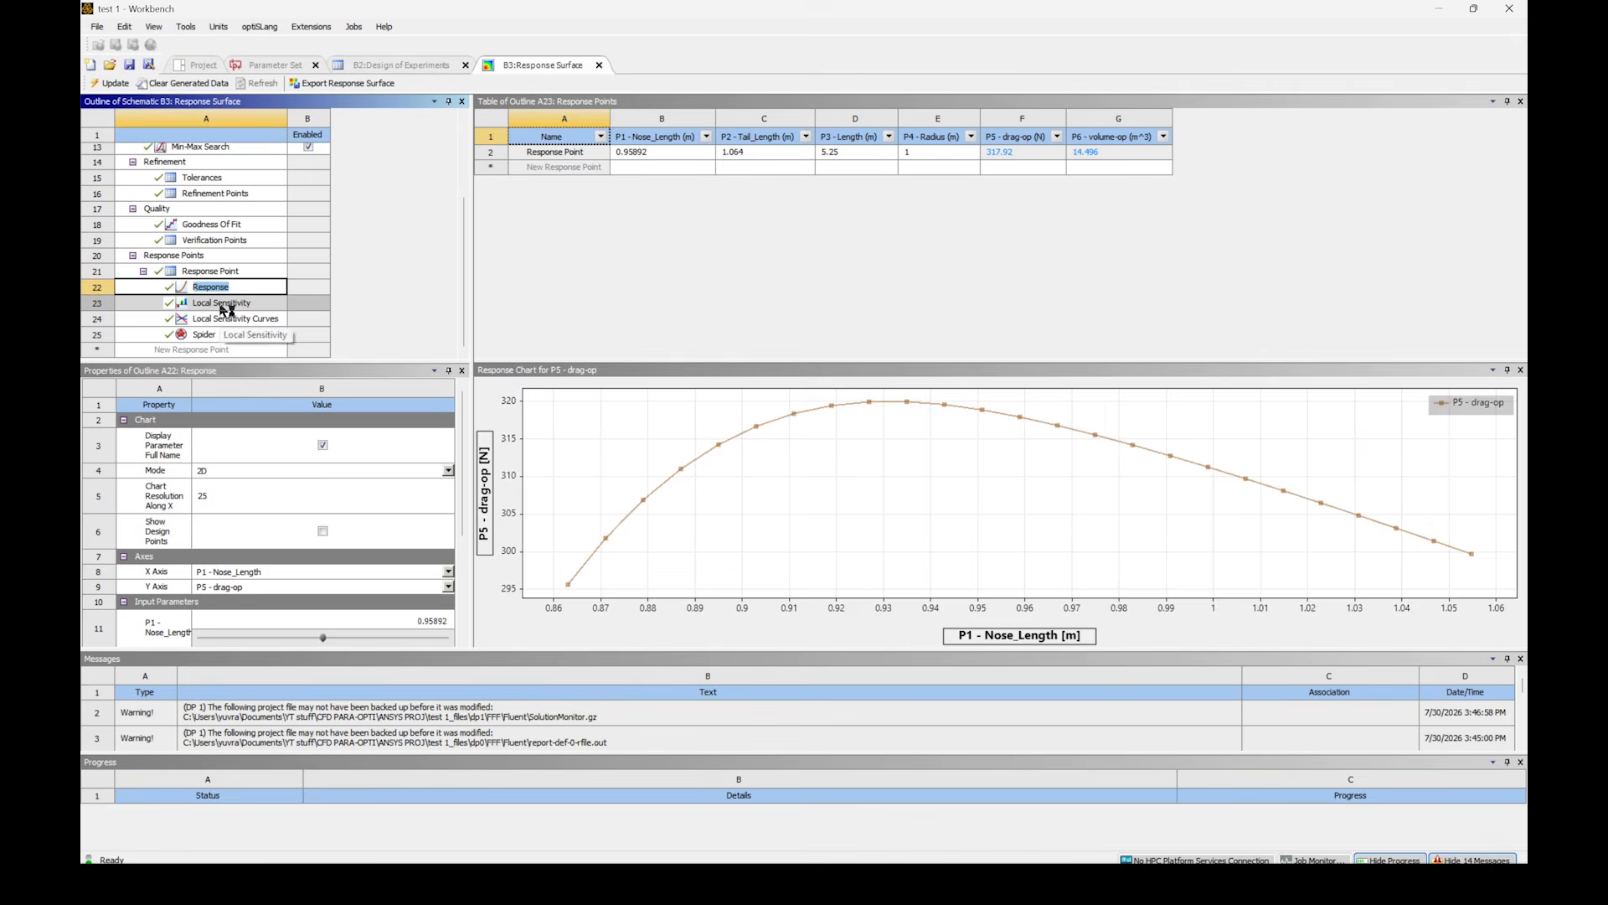
pyautogui.click(222, 306)
pyautogui.click(228, 319)
pyautogui.click(236, 332)
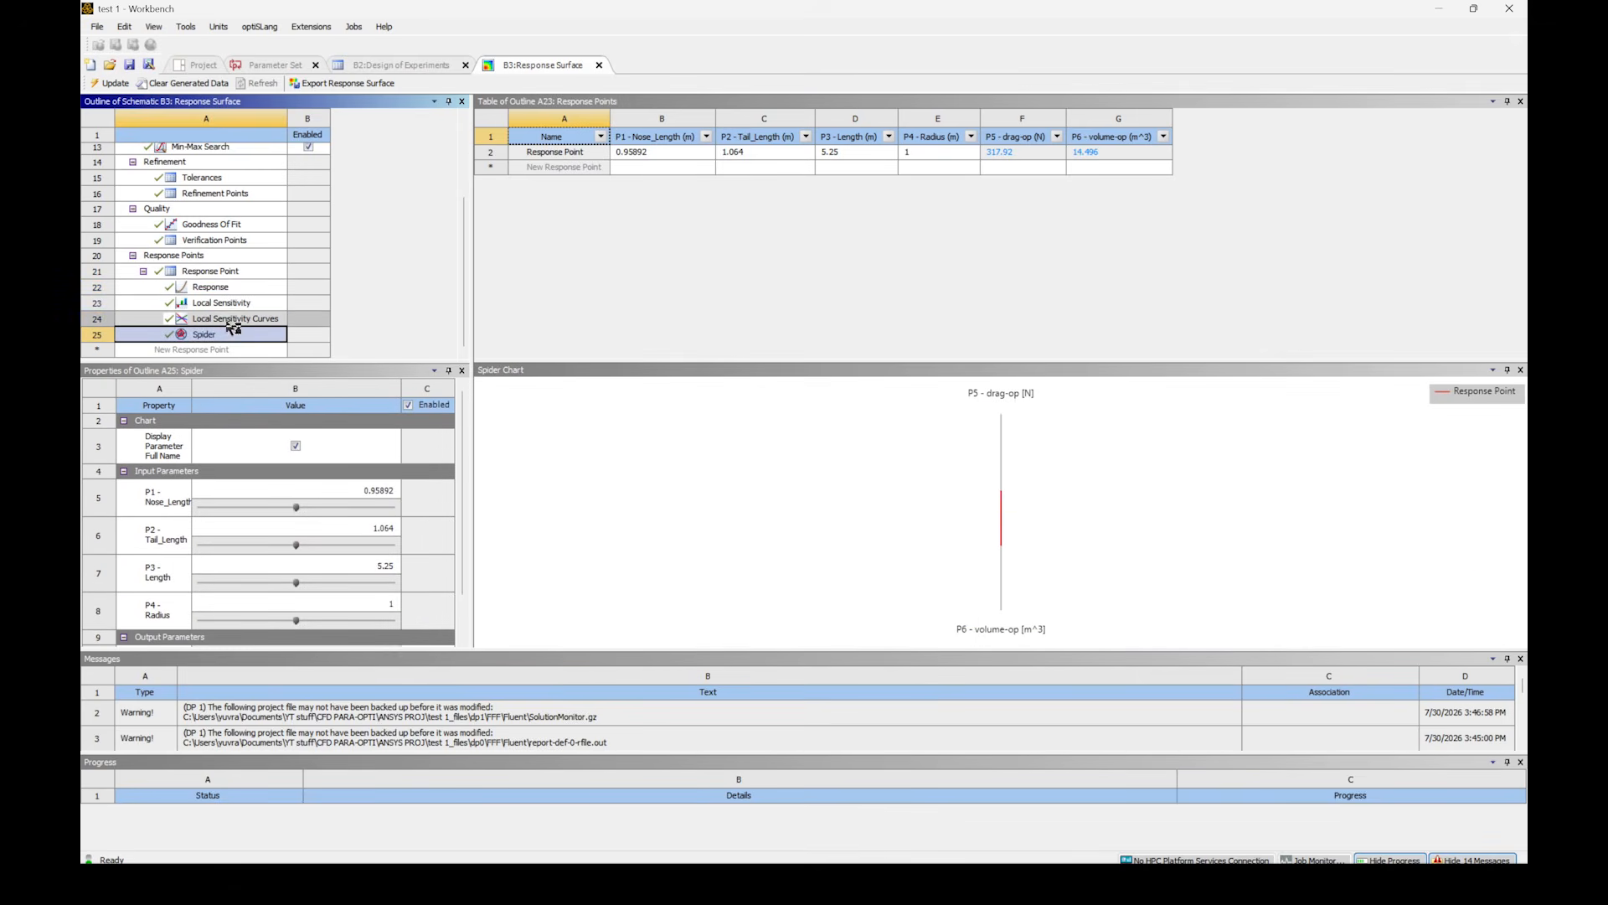
# - Examine the response surface's Goodness Of Fit and the output parameter Tolerances
pyautogui.click(213, 224)
pyautogui.scroll(1, 260, 216)
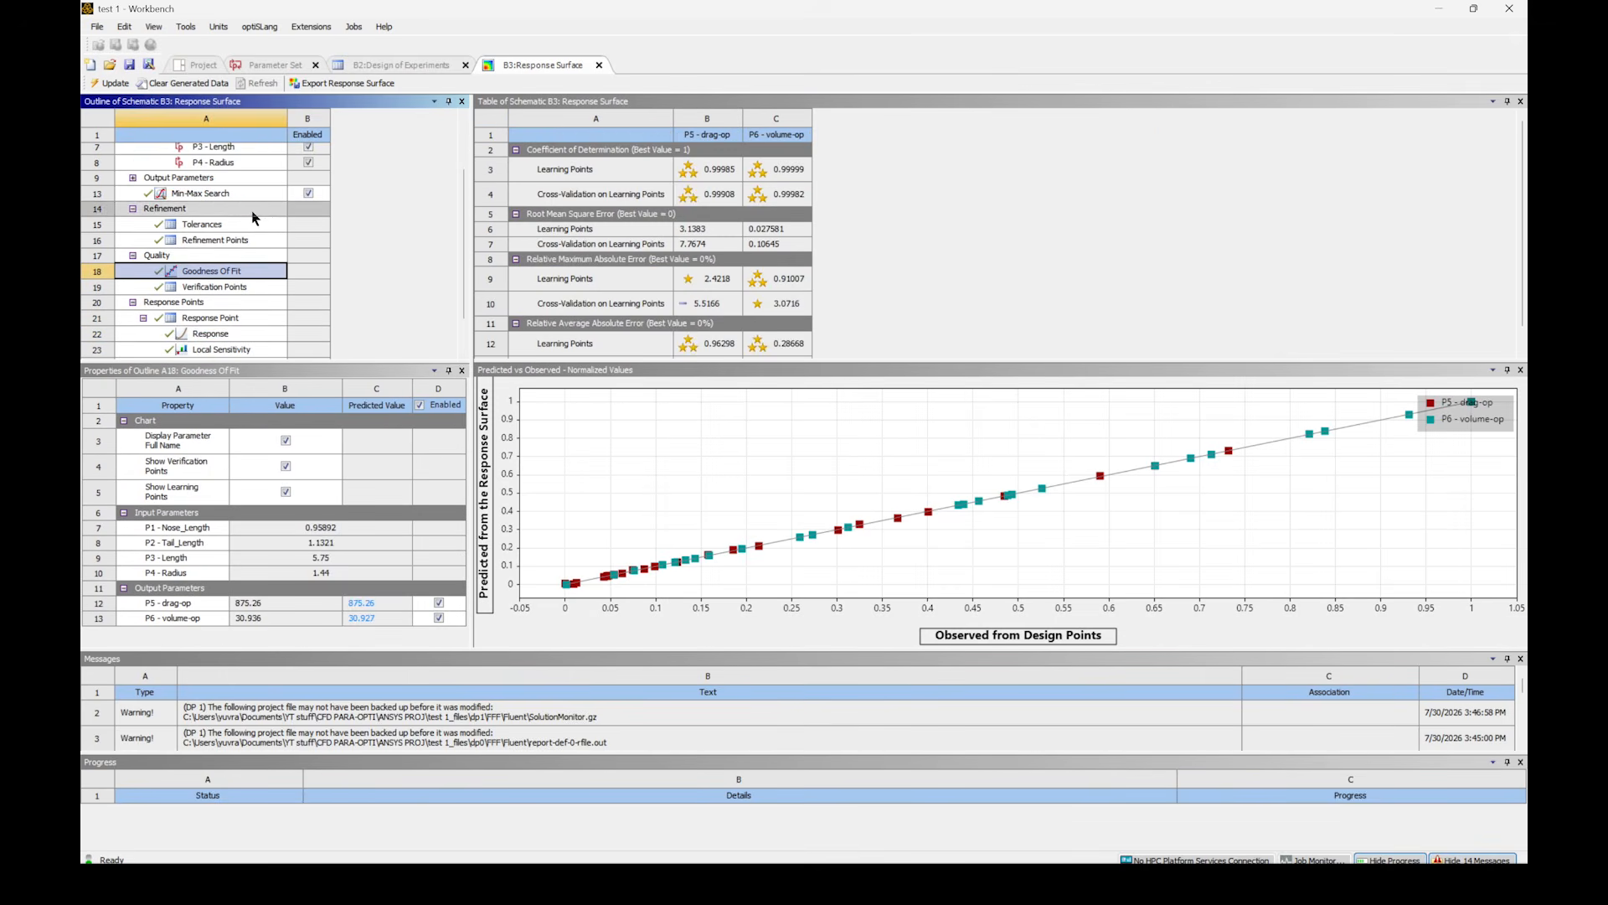
pyautogui.click(209, 223)
pyautogui.scroll(2, 224, 232)
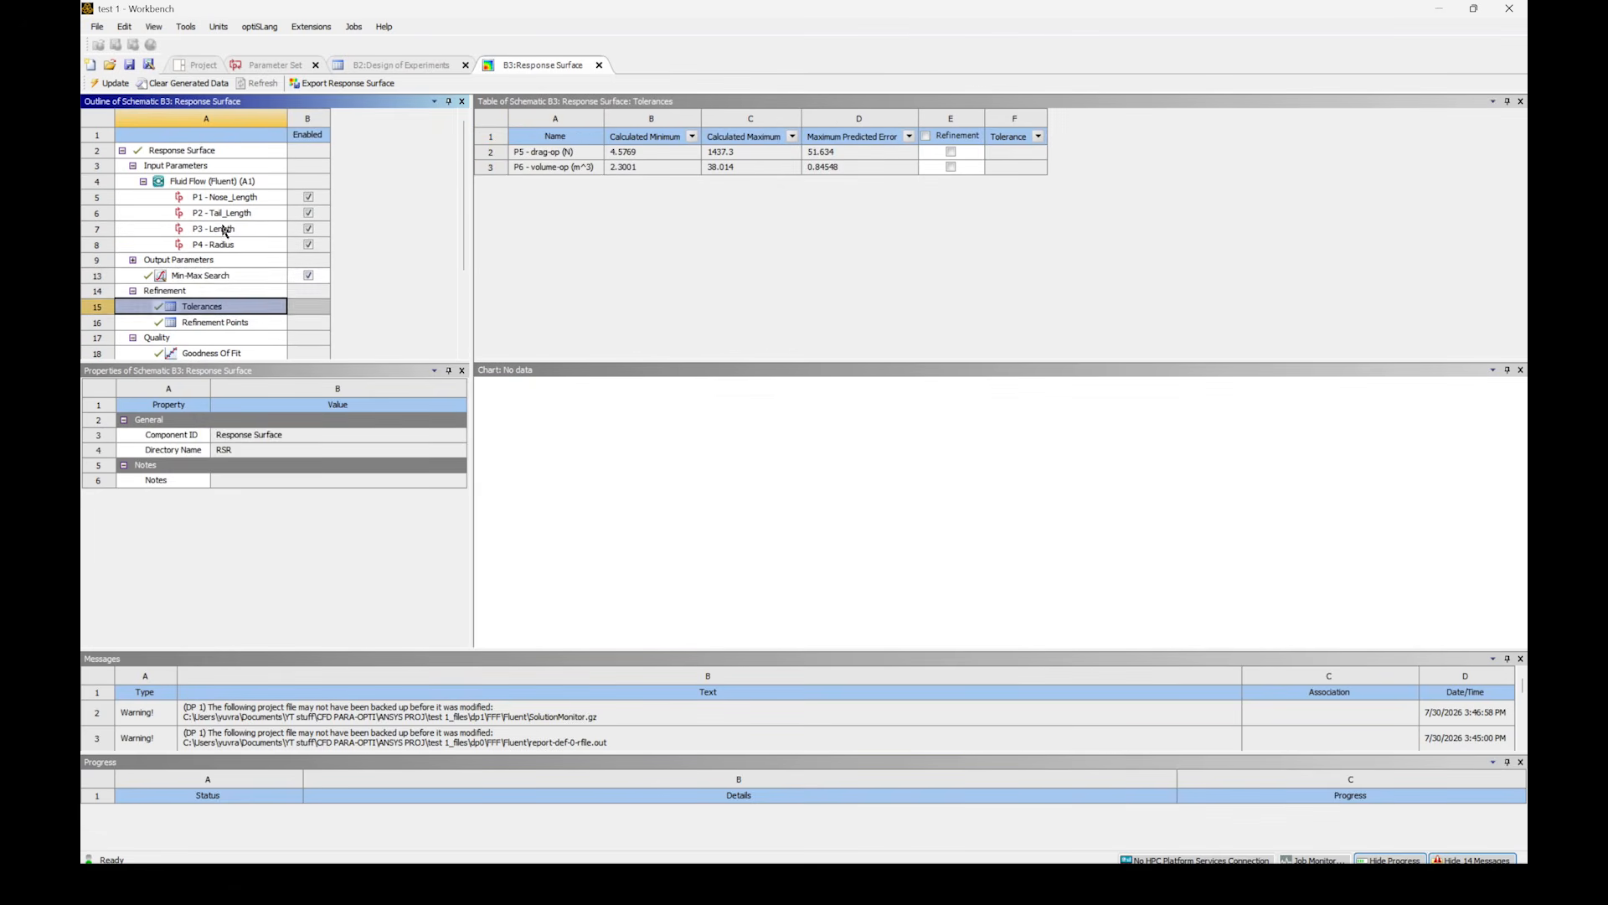
# - Examine the Min-Max Search results for drag-op and volume-op, and insert the maximum drag-op candidate as a design point
pyautogui.click(205, 275)
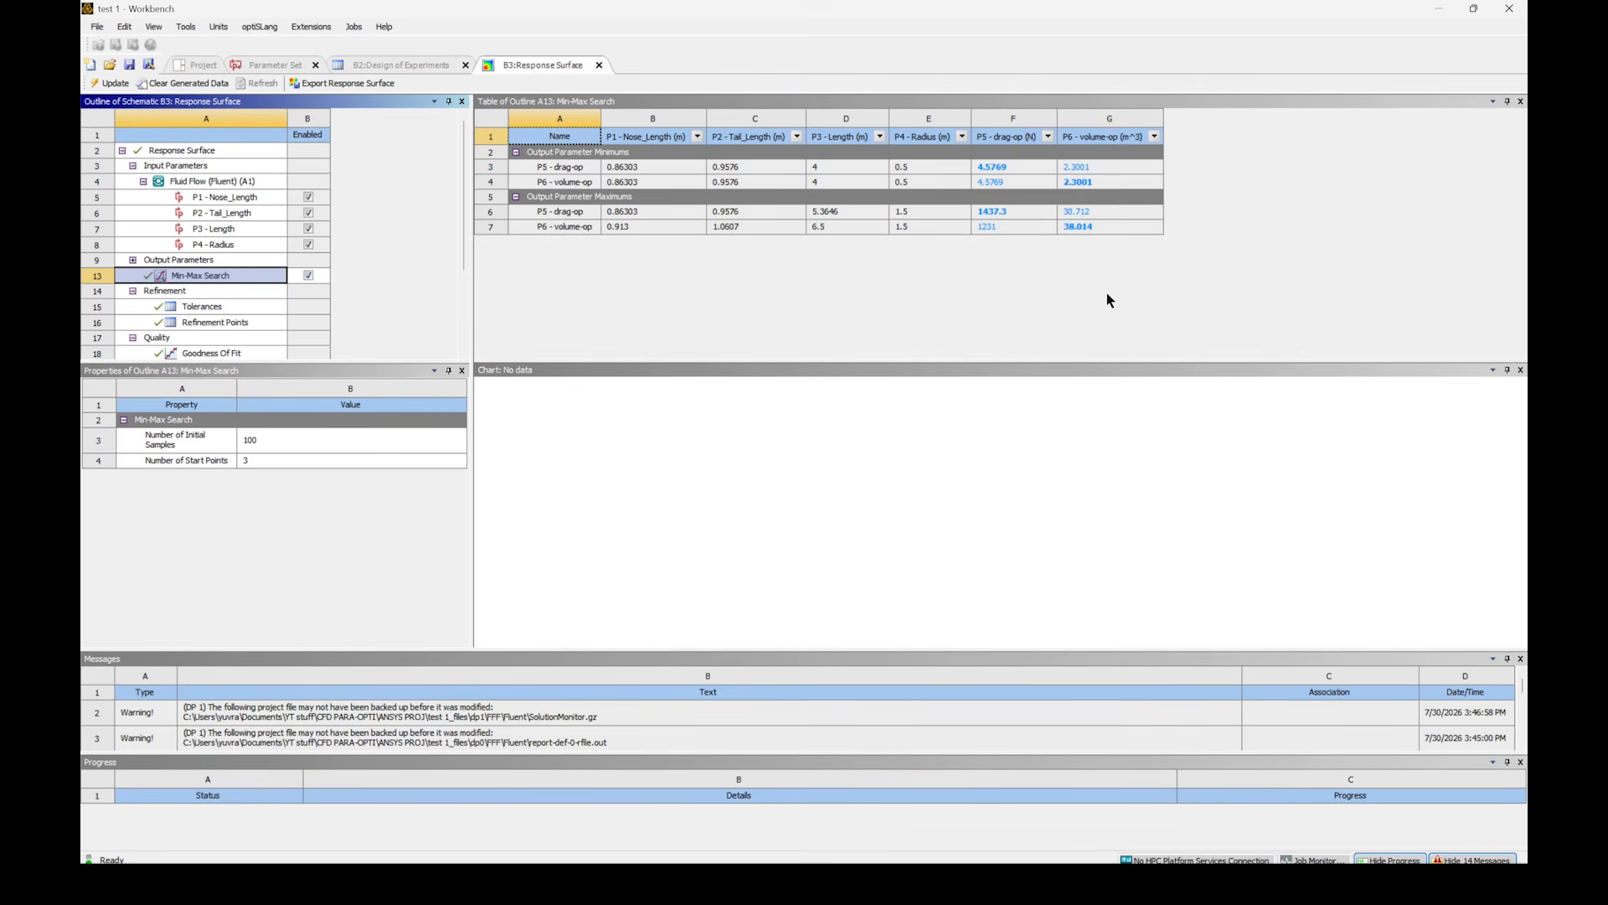
pyautogui.click(1021, 167)
pyautogui.click(1072, 180)
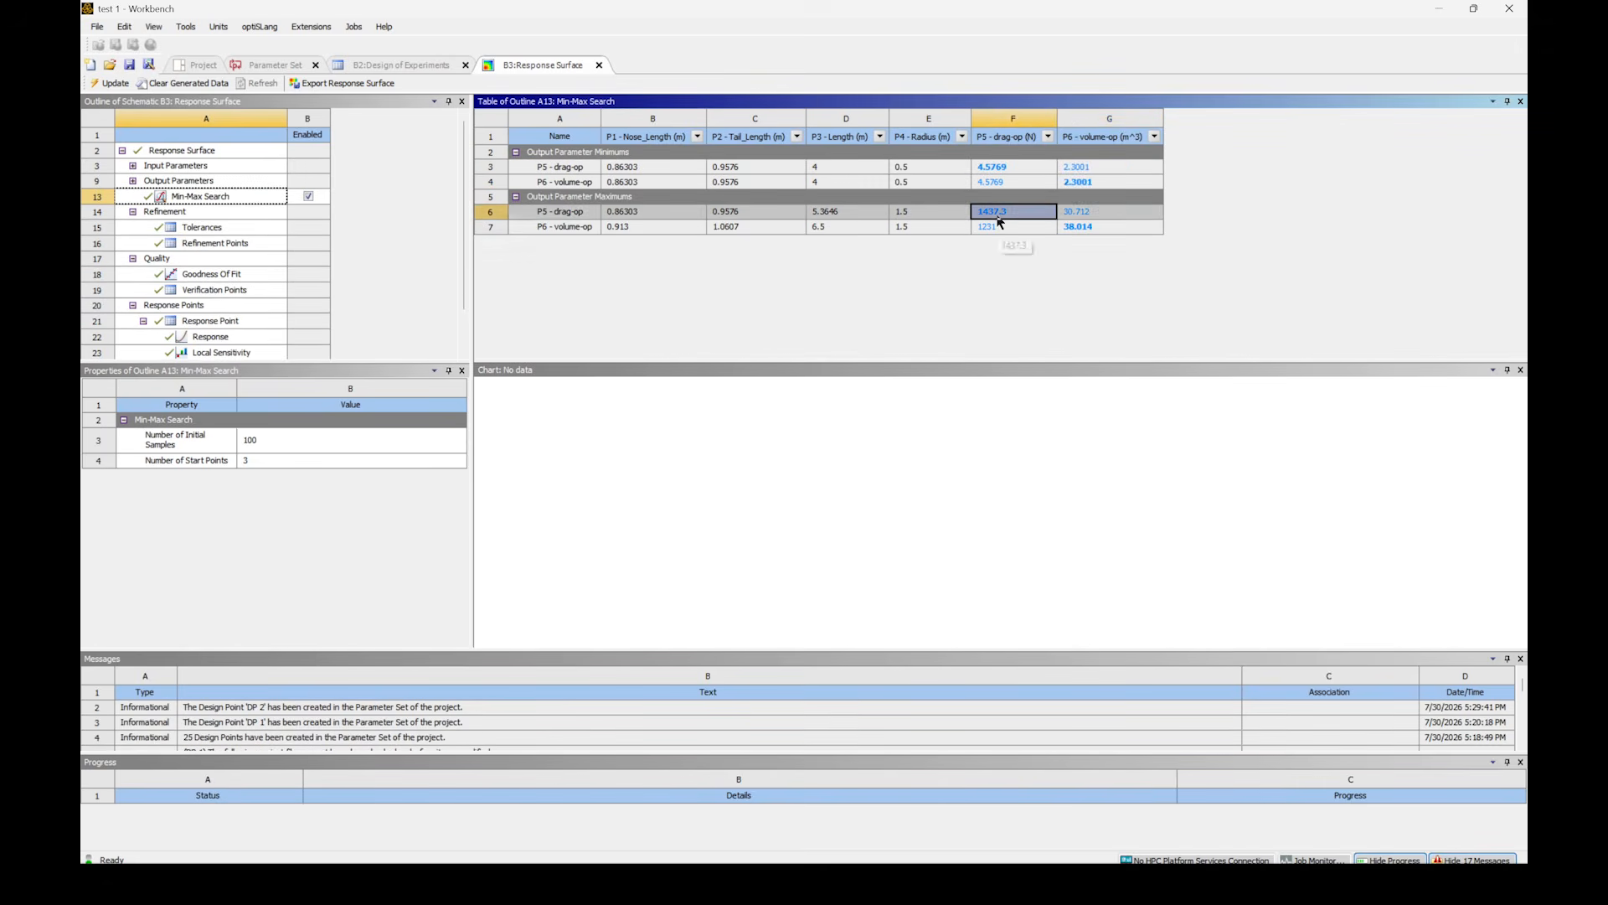
pyautogui.rightClick(999, 215)
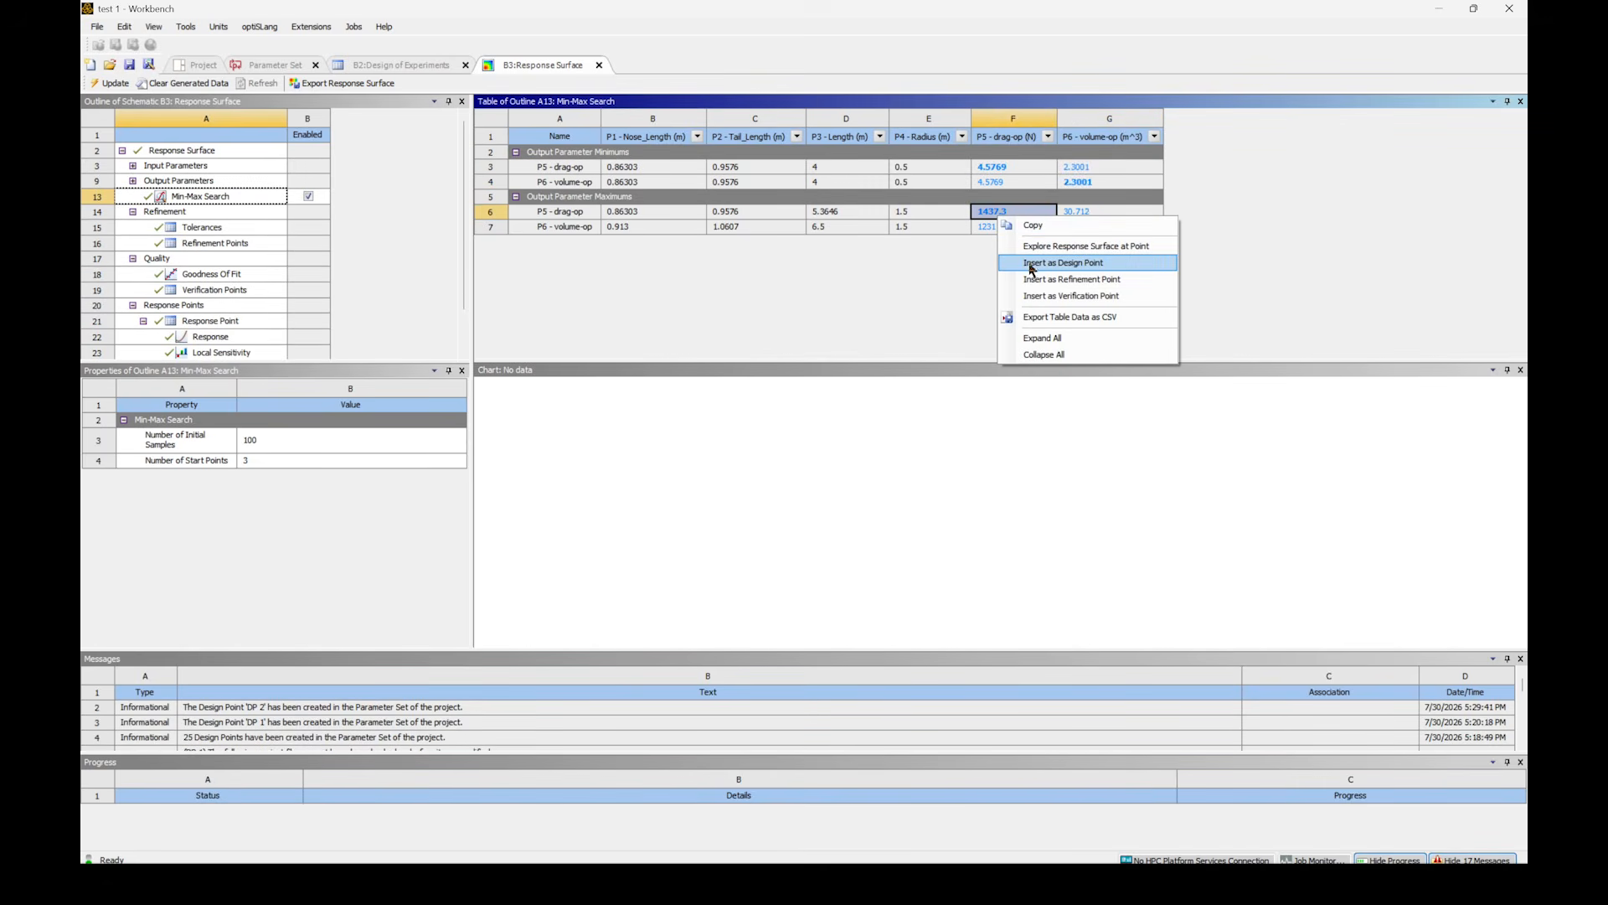
pyautogui.click(1032, 263)
# - Copy the inputs of design point DP 1 to the current design point in the Parameter Set
pyautogui.click(295, 65)
pyautogui.rightClick(963, 183)
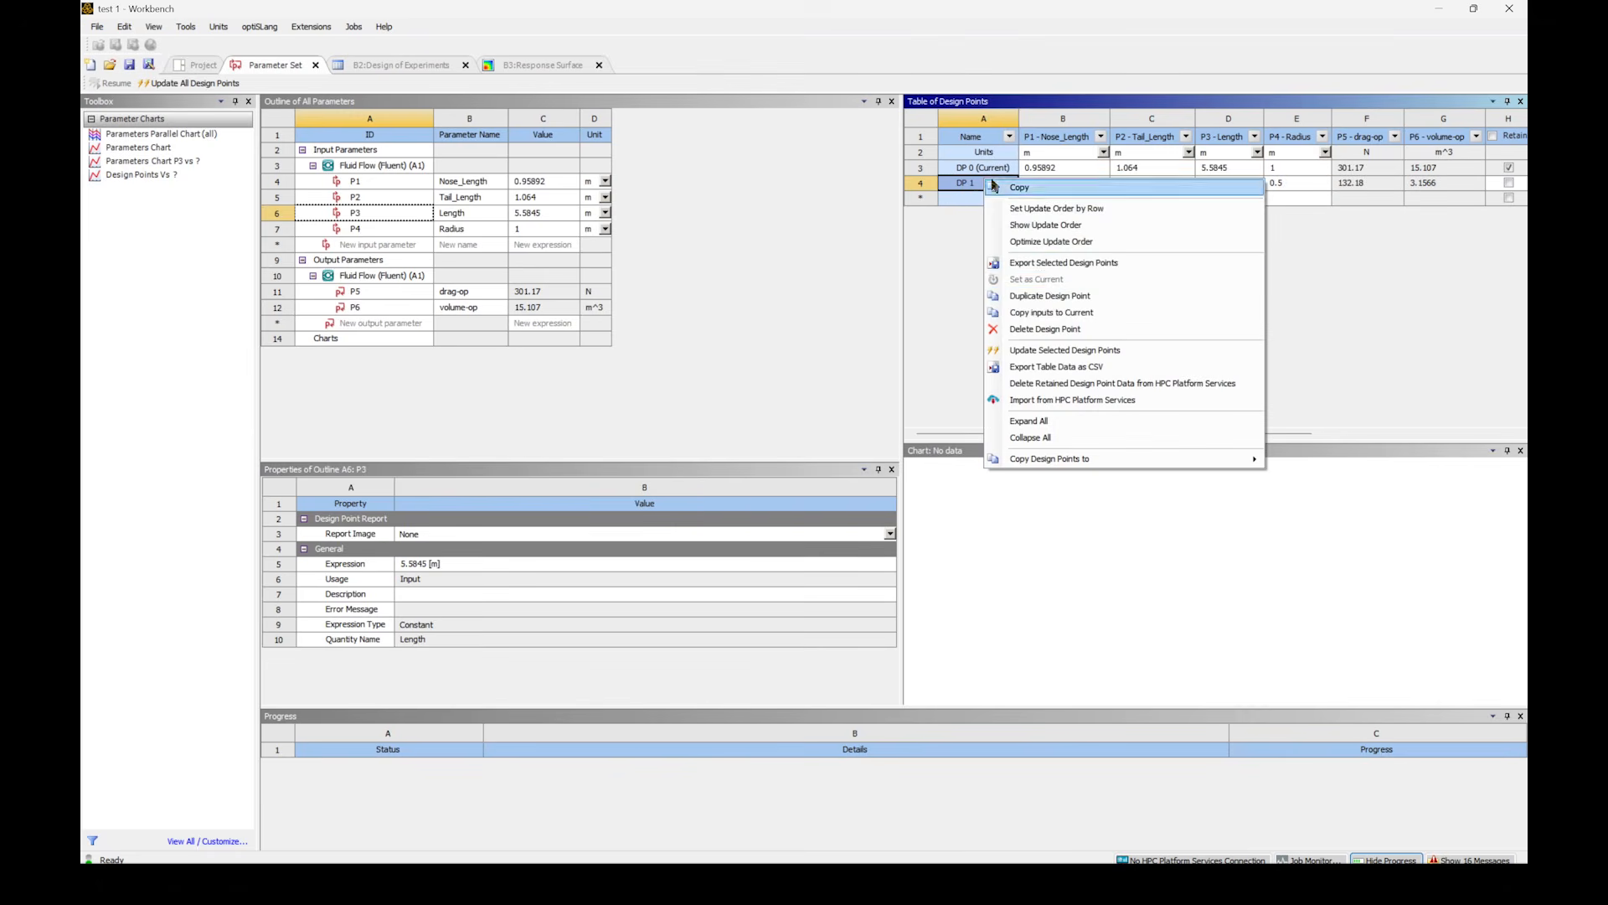
pyautogui.click(1109, 314)
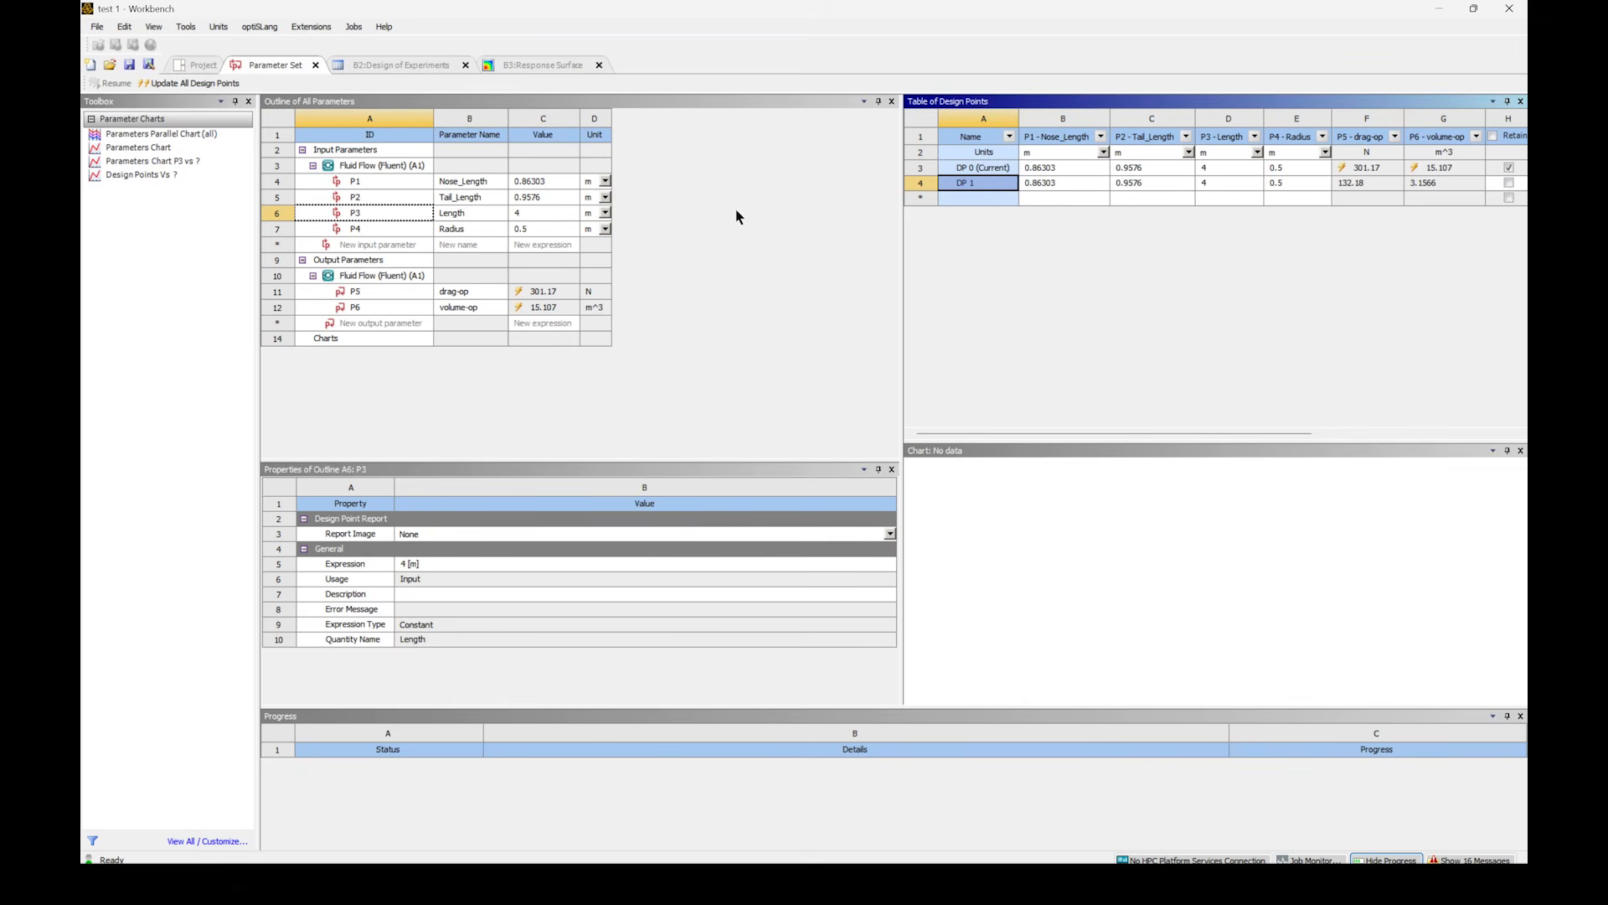
# - Update the Fluid Flow (Fluent) system in the project schematic with the inputs copied from DP 1
pyautogui.click(204, 67)
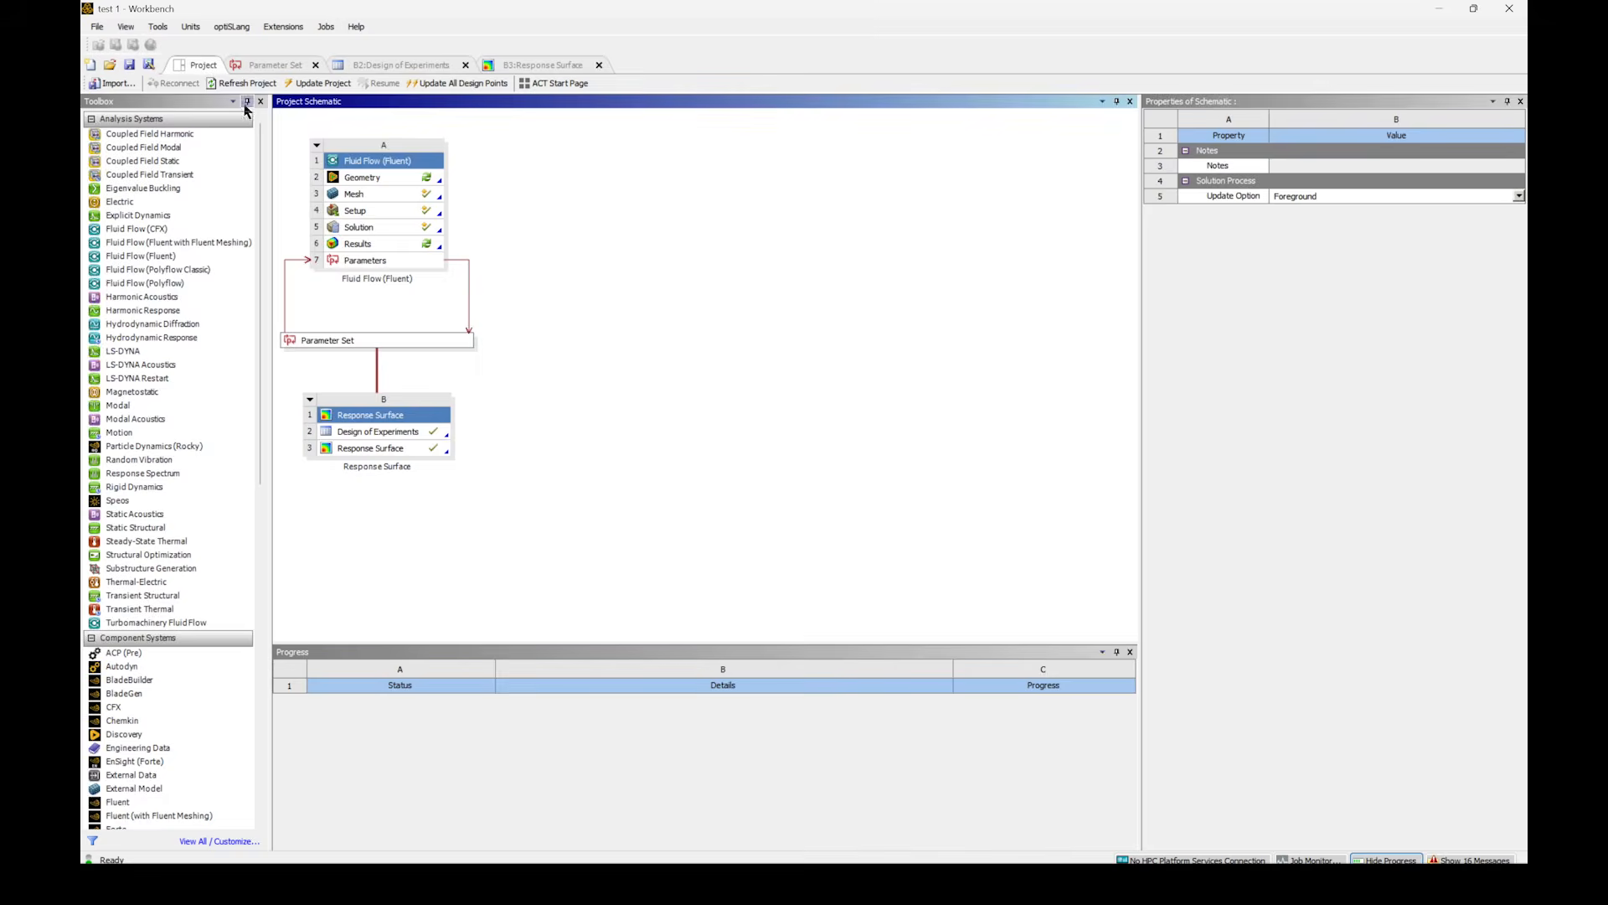
pyautogui.click(401, 165)
pyautogui.rightClick(401, 165)
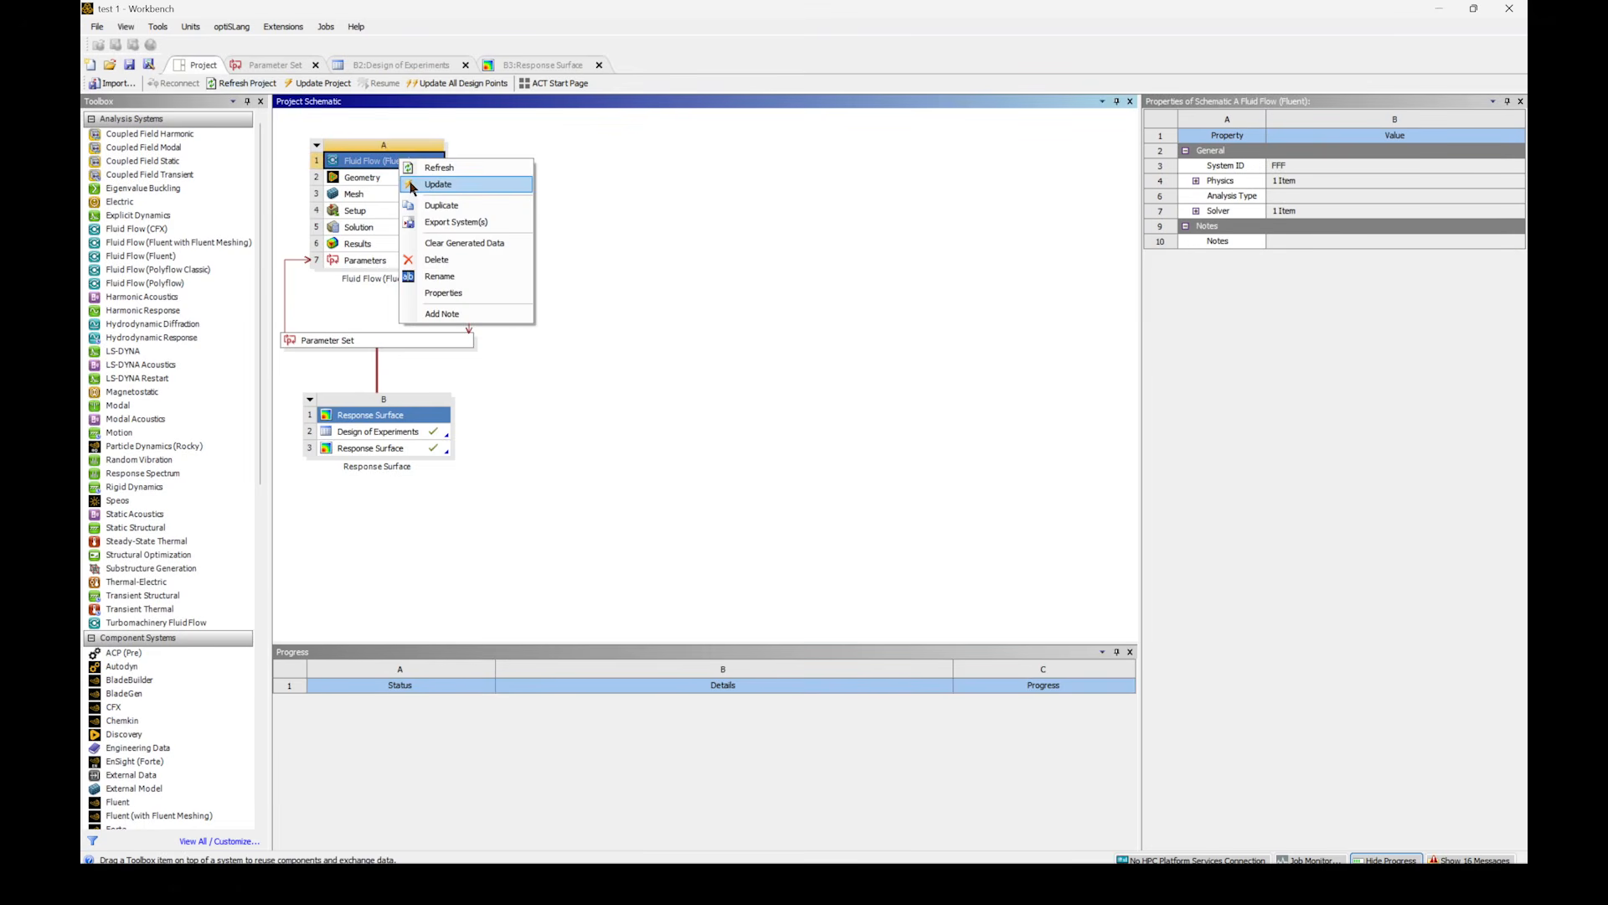
pyautogui.click(409, 186)
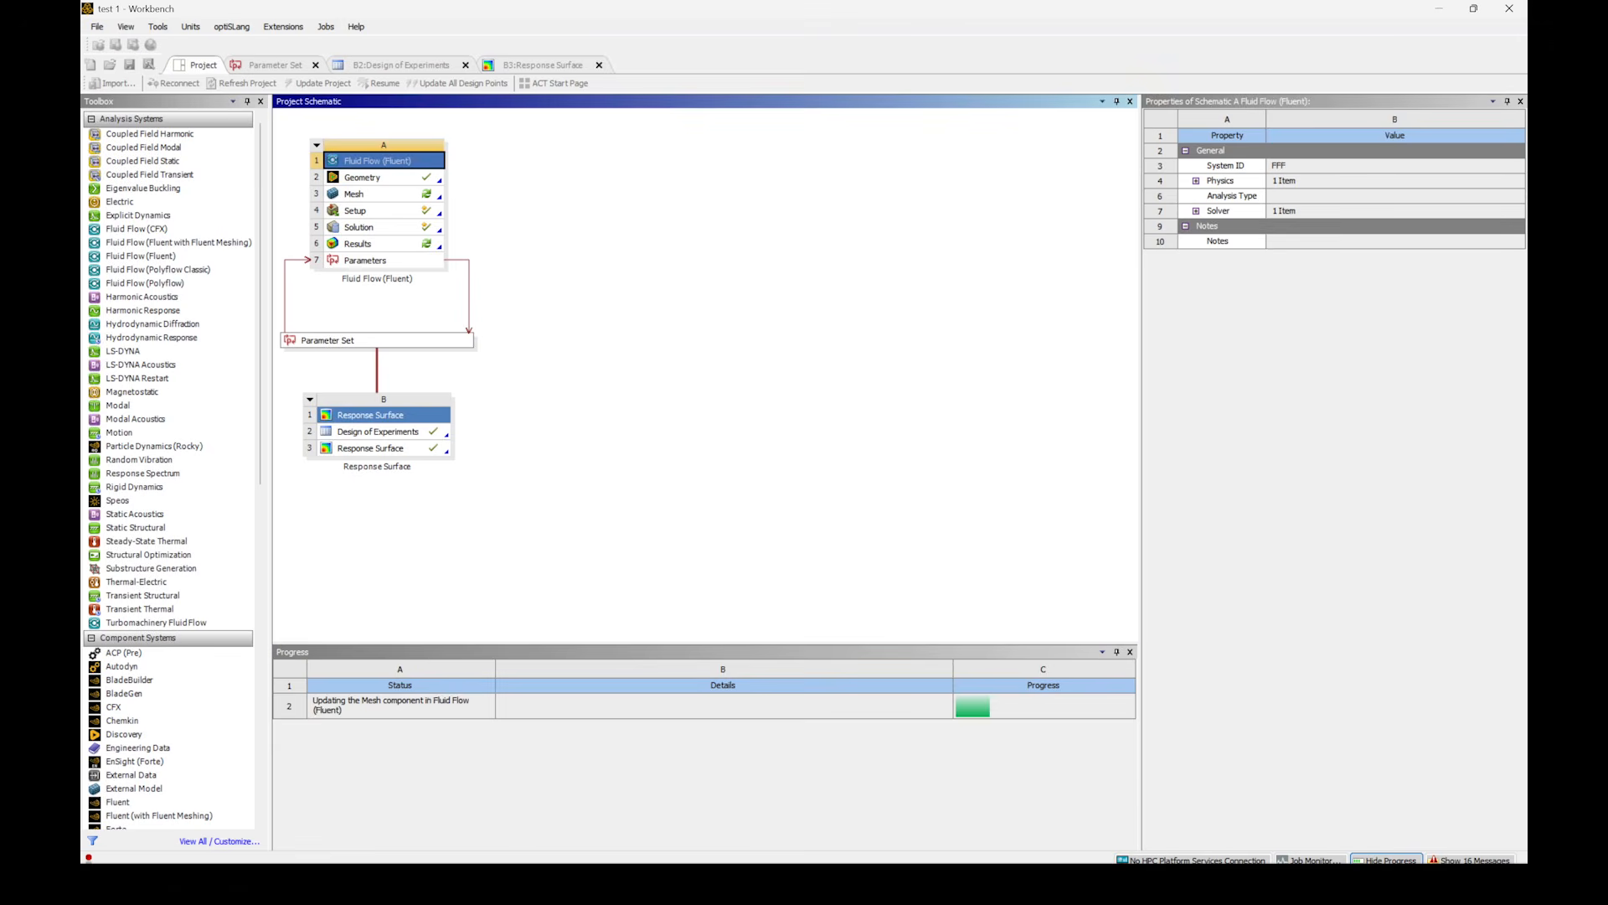
# - Open the results in CFD-Post and inspect the capsule contour and velocity streamlines from different angles
pyautogui.doubleClick(370, 245)
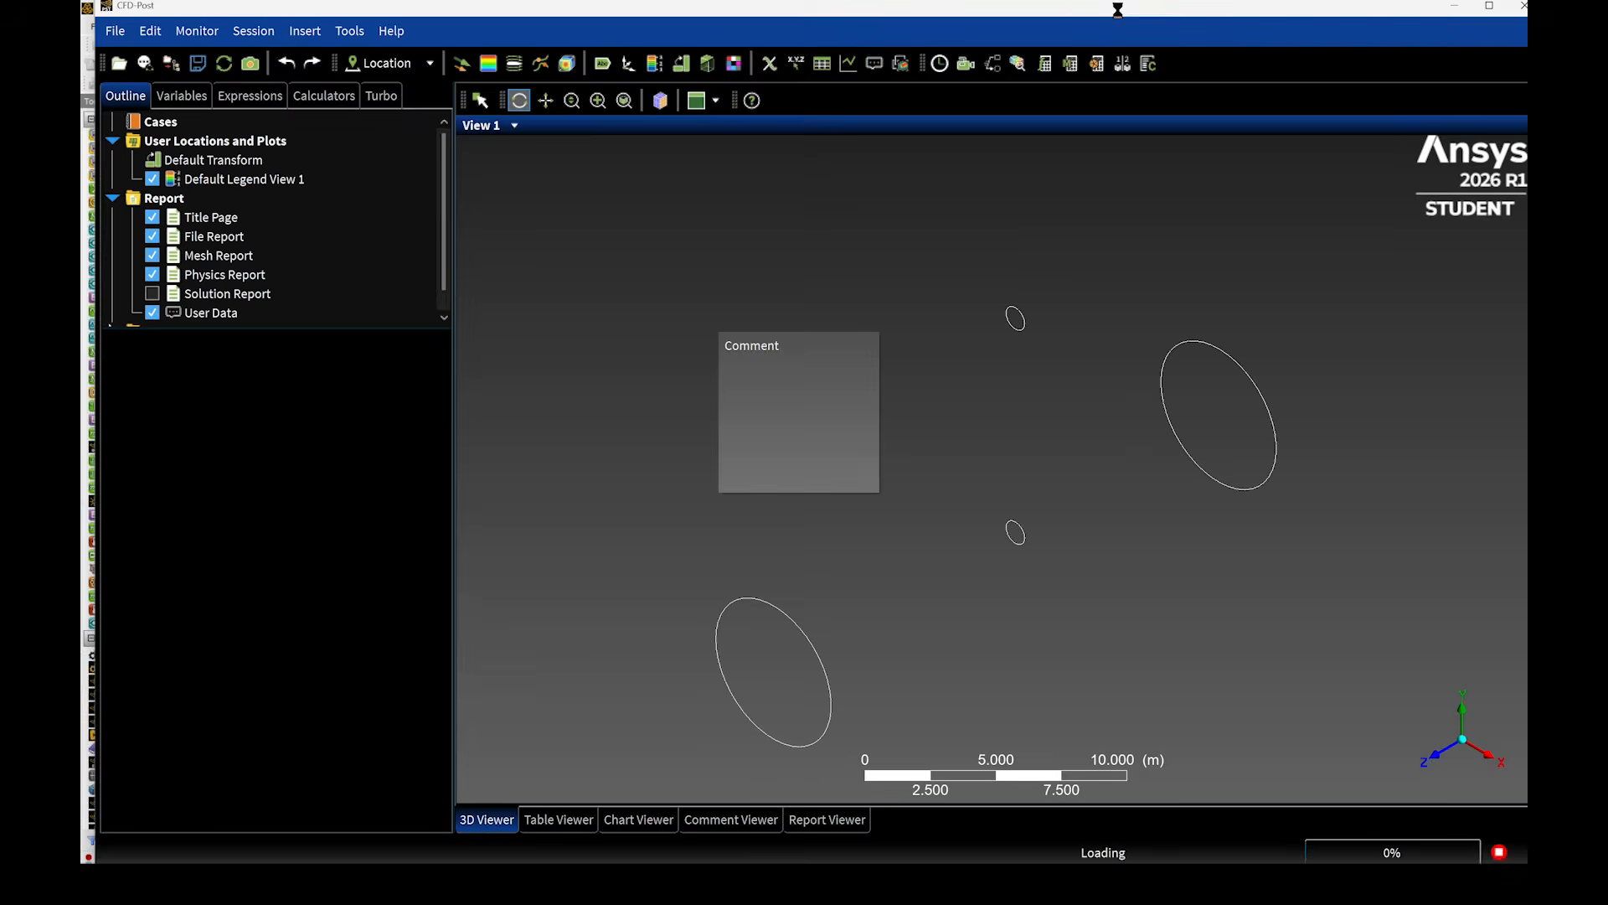
pyautogui.moveTo(743, 424); pyautogui.dragTo(1037, 462)
pyautogui.scroll(5, 986, 460)
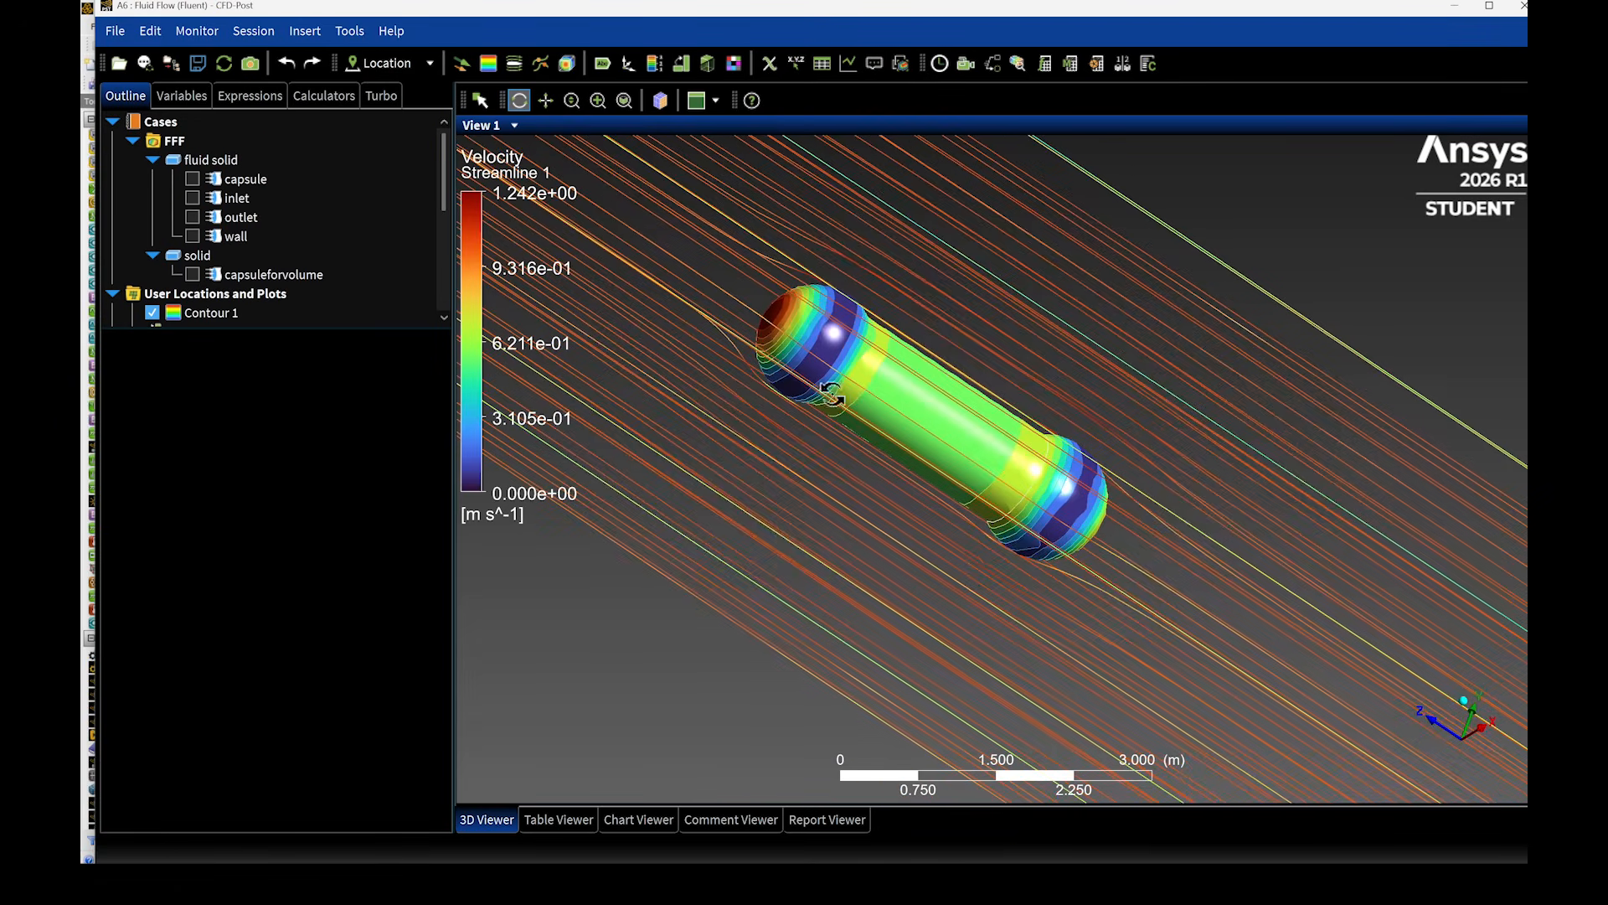
pyautogui.scroll(-1, 1040, 422)
pyautogui.scroll(-2, 1392, 320)
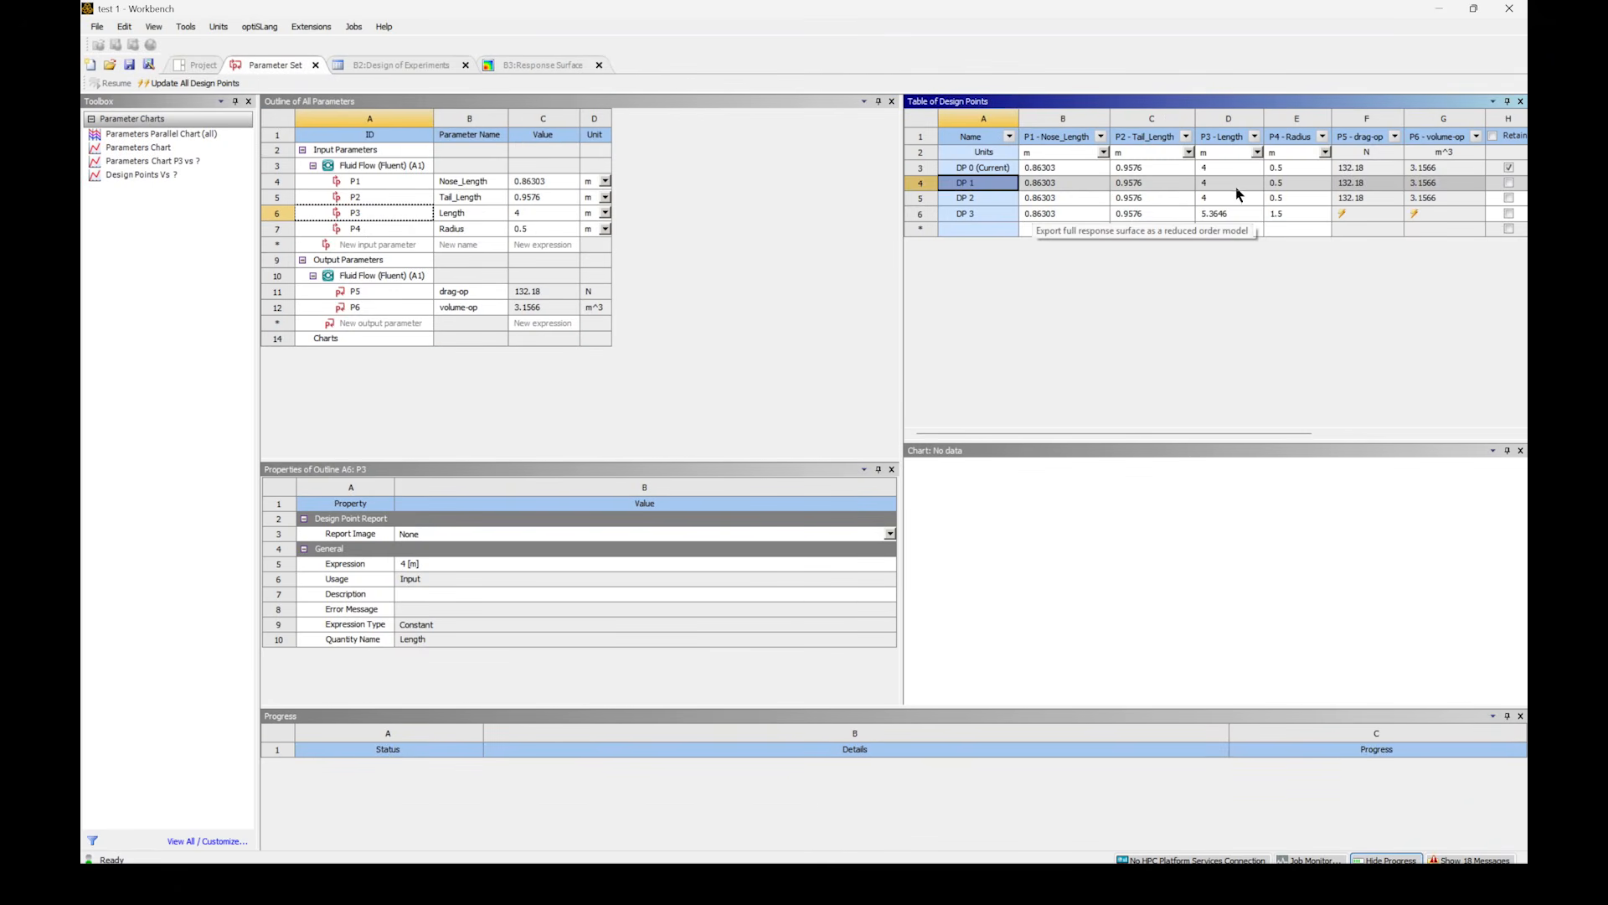
# - Copy the inputs of the maximum-drag design point DP 3 to the current design point in the Parameter Set
pyautogui.click(1282, 214)
pyautogui.click(963, 214)
pyautogui.rightClick(970, 217)
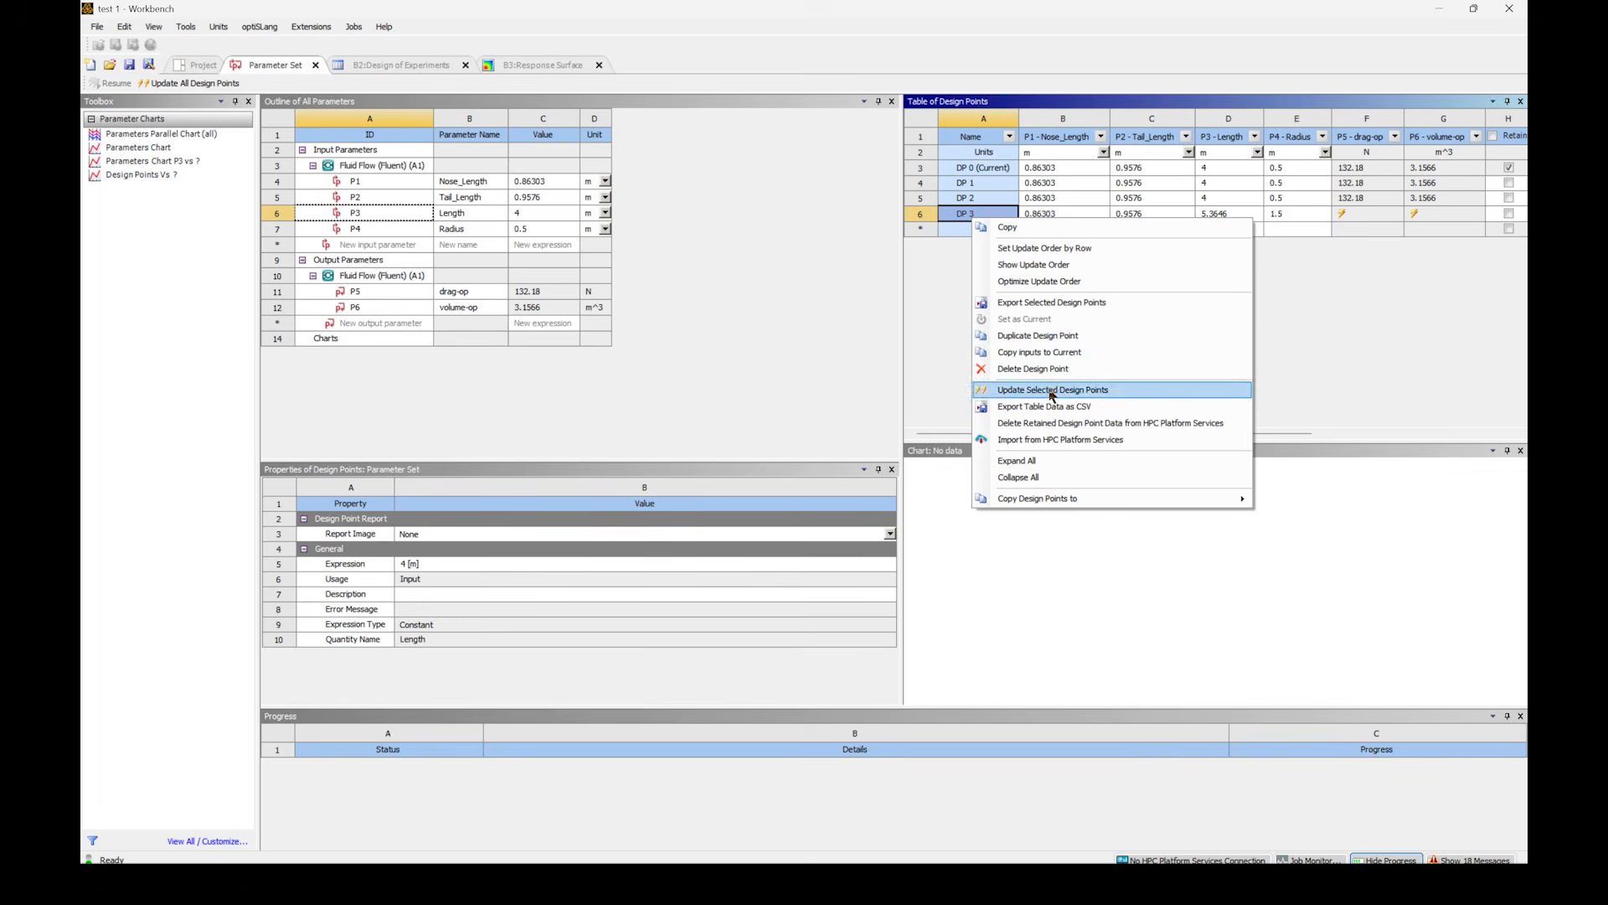
pyautogui.click(1043, 352)
# - Update the Fluid Flow (Fluent) system with the DP 3 inputs and open its results in CFD-Post
pyautogui.click(197, 65)
pyautogui.click(369, 161)
pyautogui.rightClick(369, 165)
pyautogui.click(394, 191)
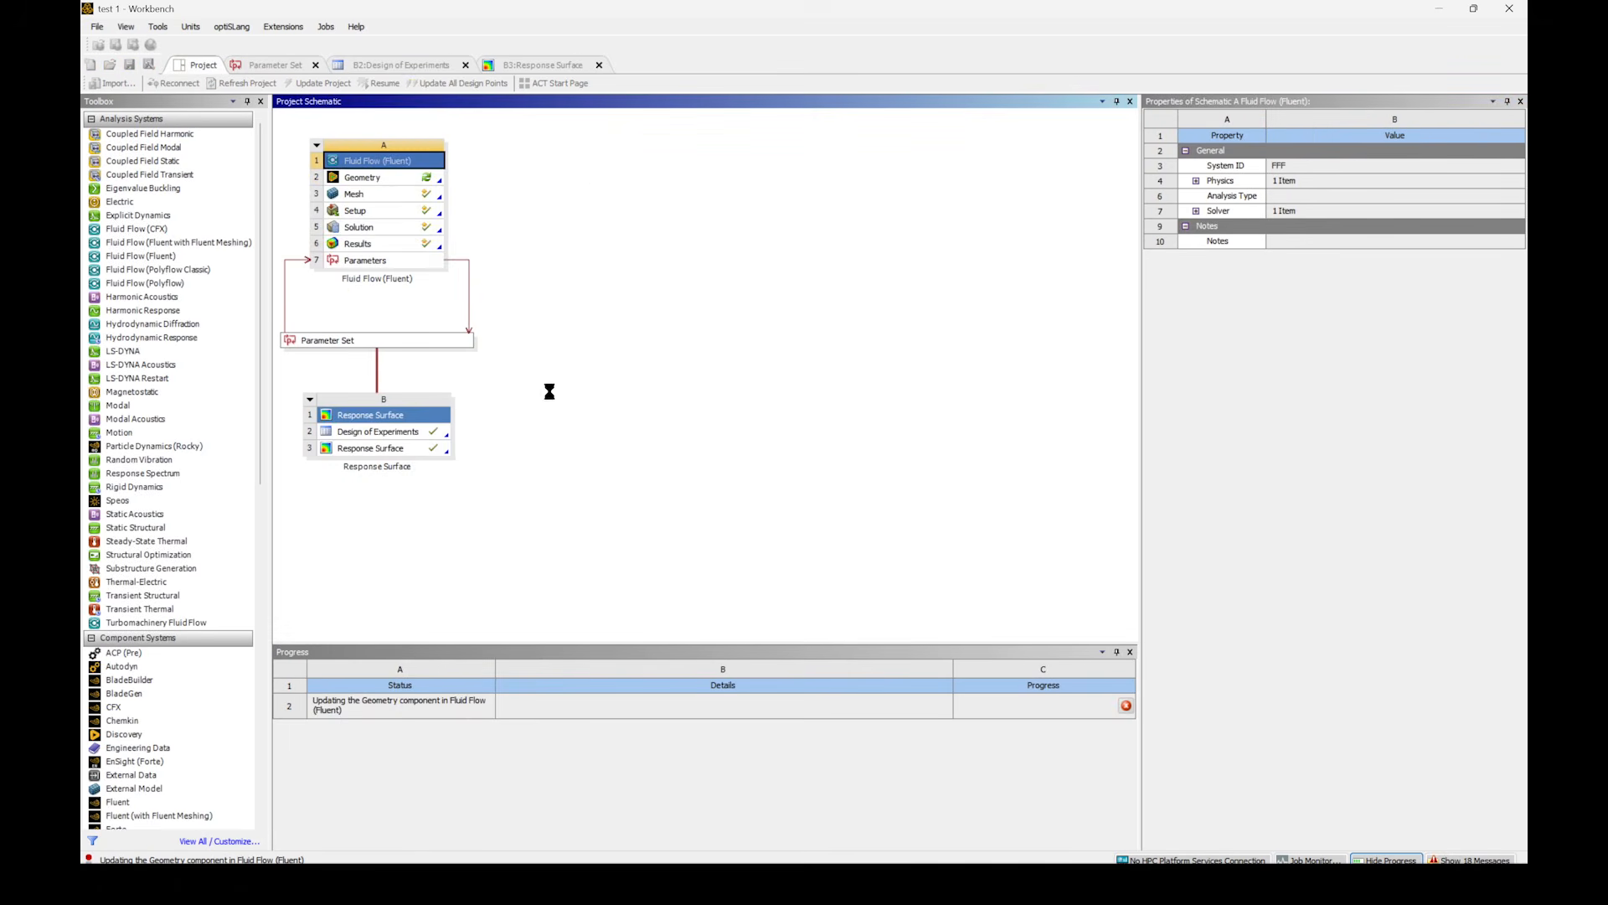
pyautogui.doubleClick(360, 243)
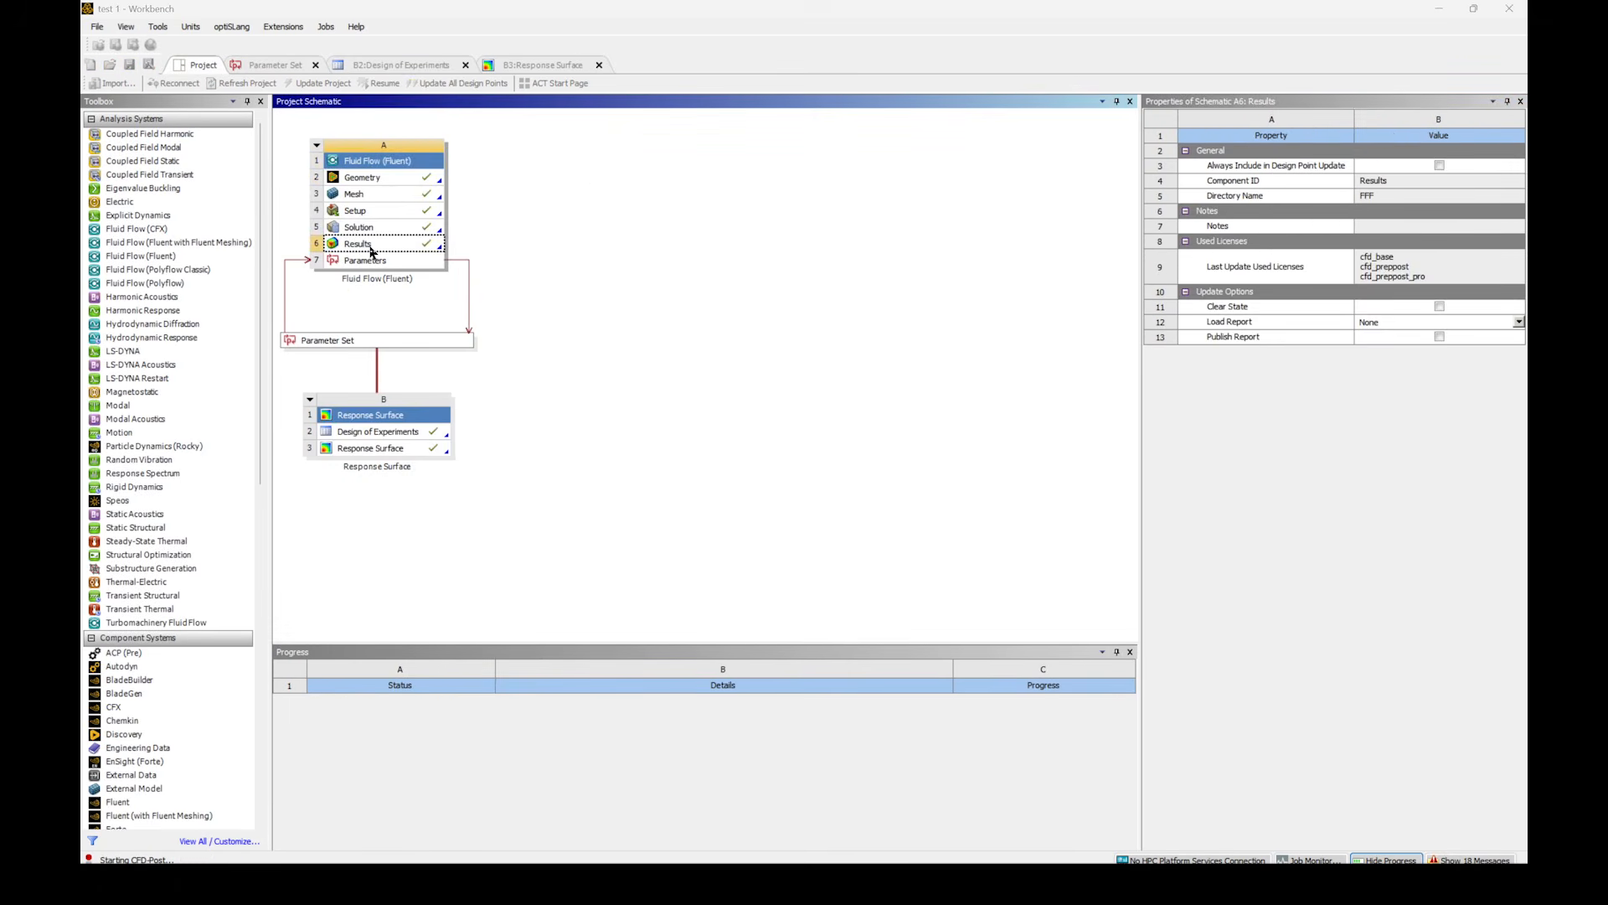